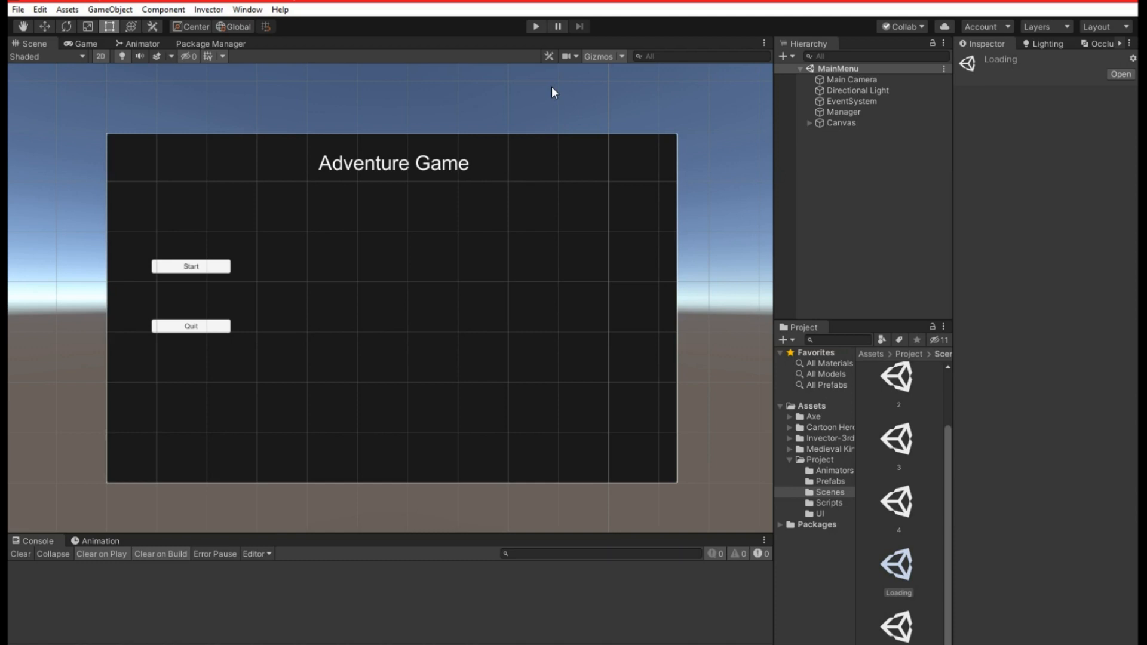
Play-test the game from the main menu's Start button, run the character around the village, and stop play mode.
left_click(540, 27)
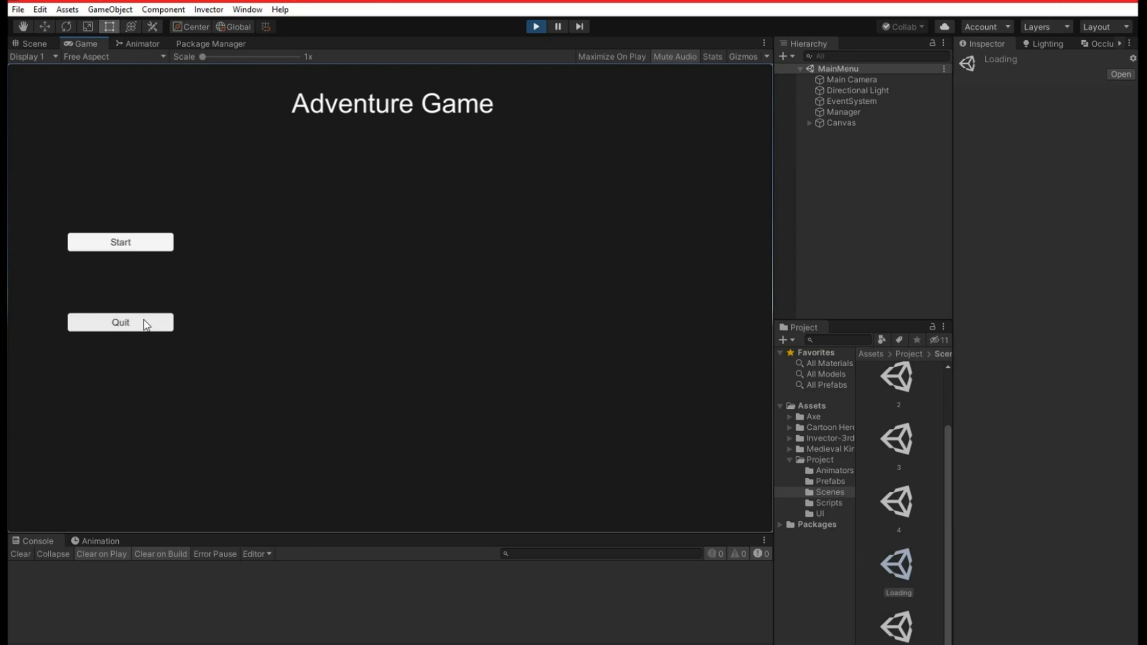
left_click(146, 245)
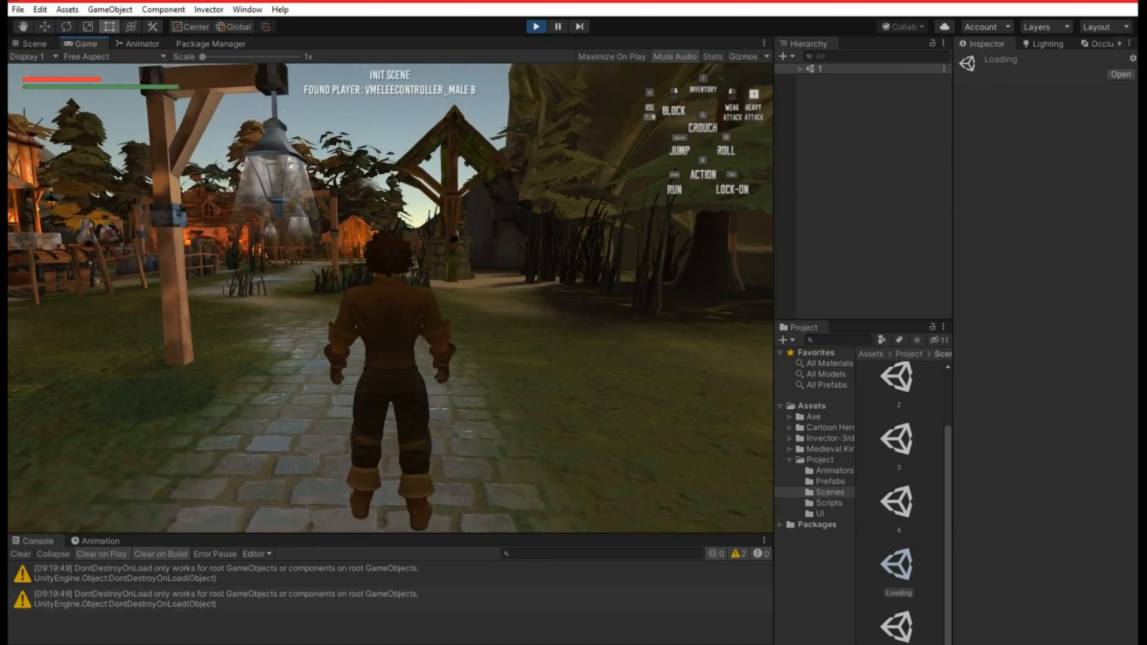
key("w")
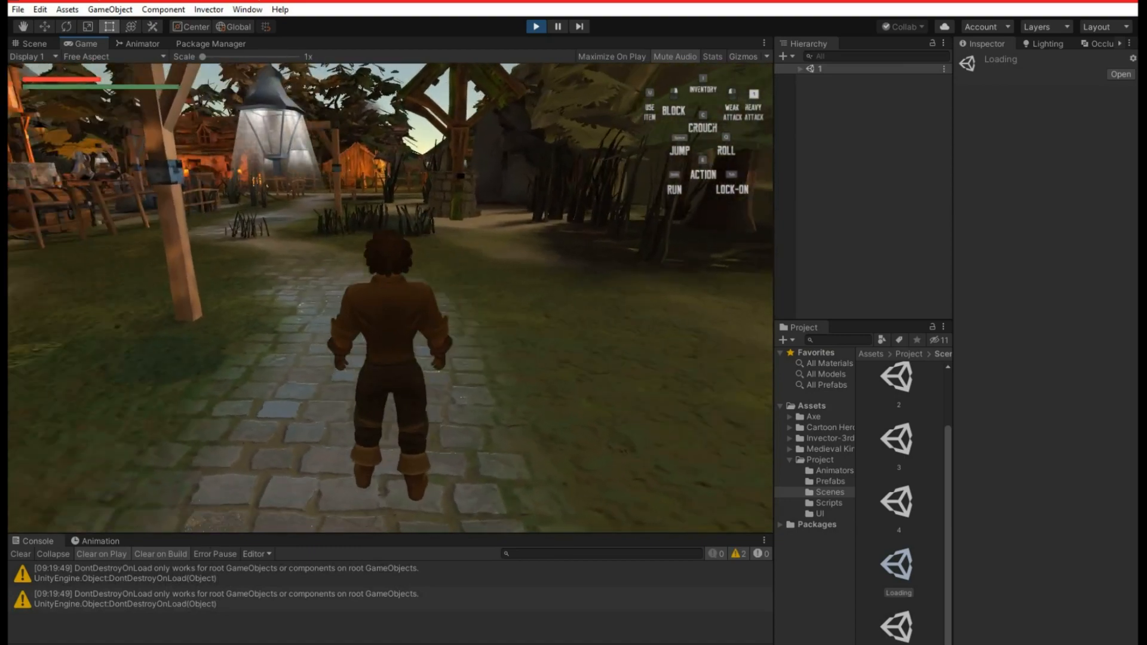
key("w")
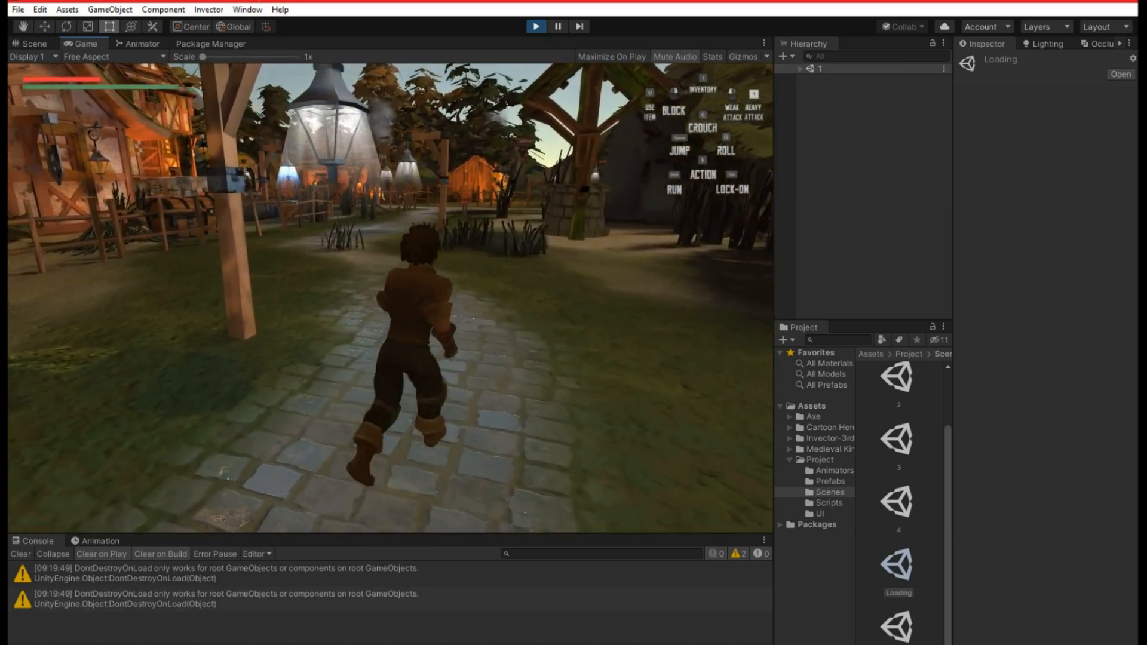
key("w")
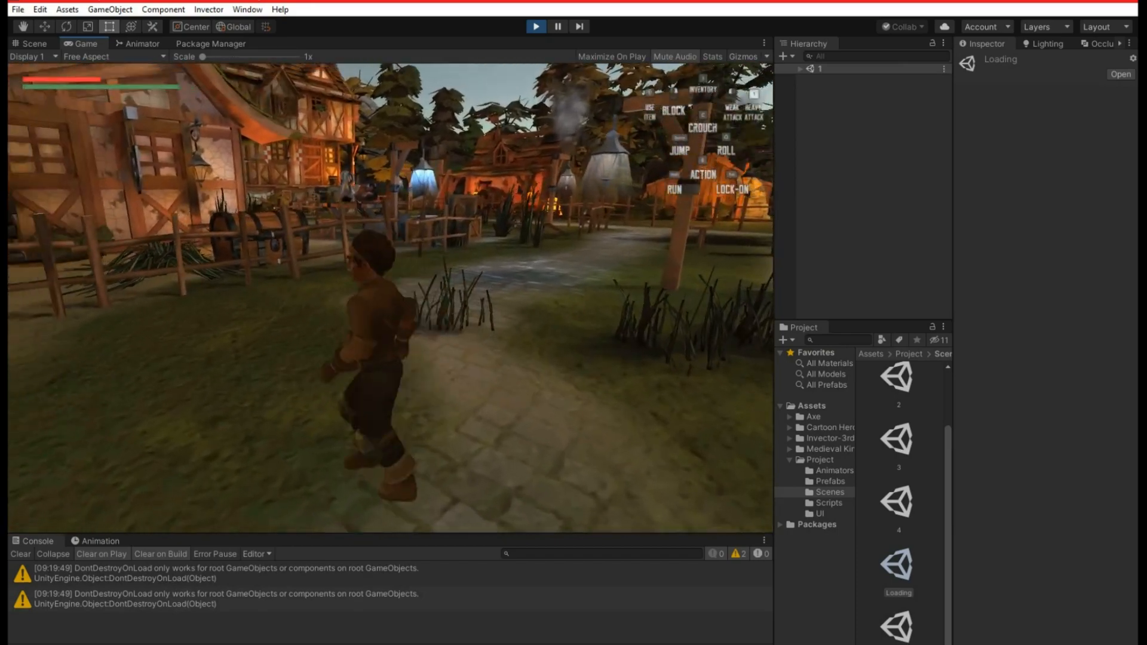
key("w")
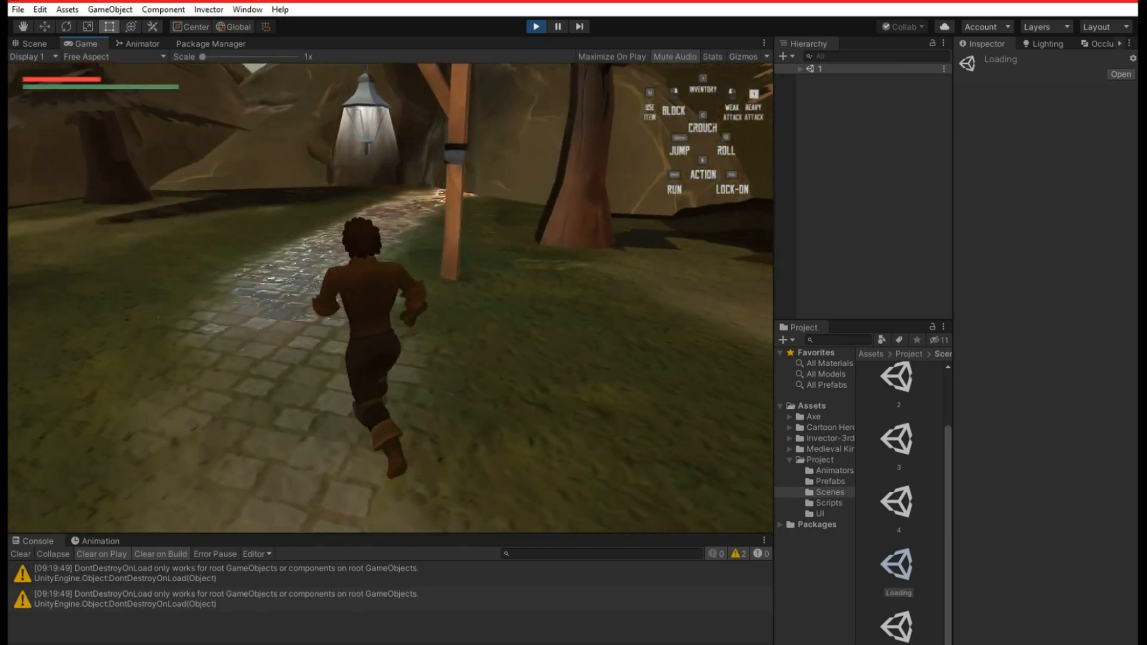
key("w")
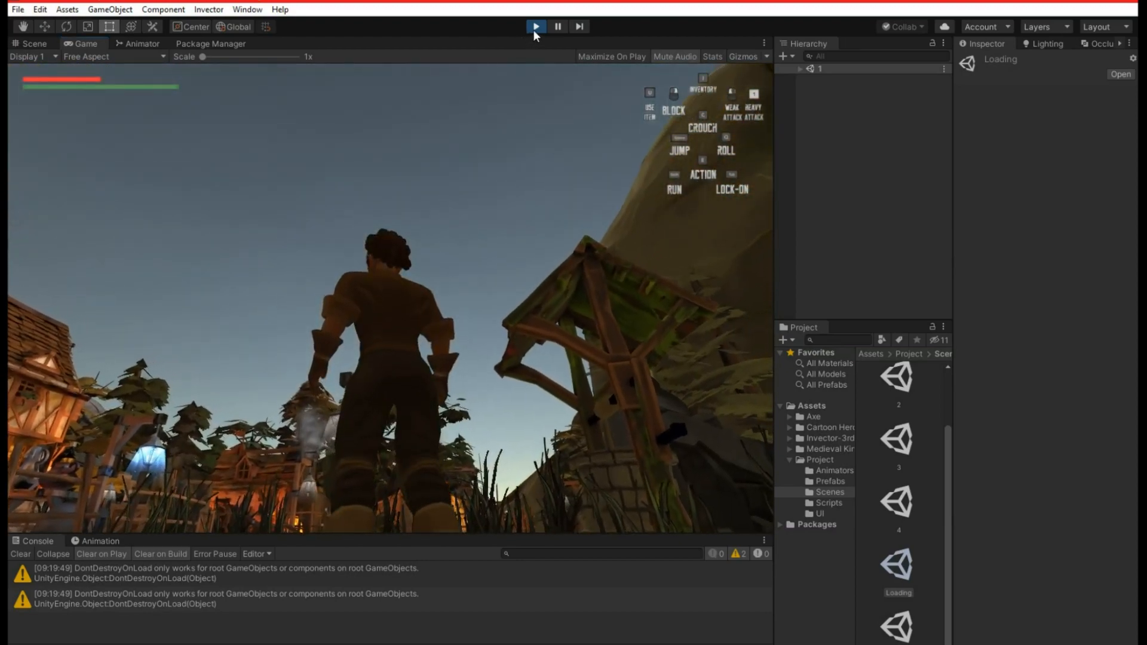
left_click(534, 28)
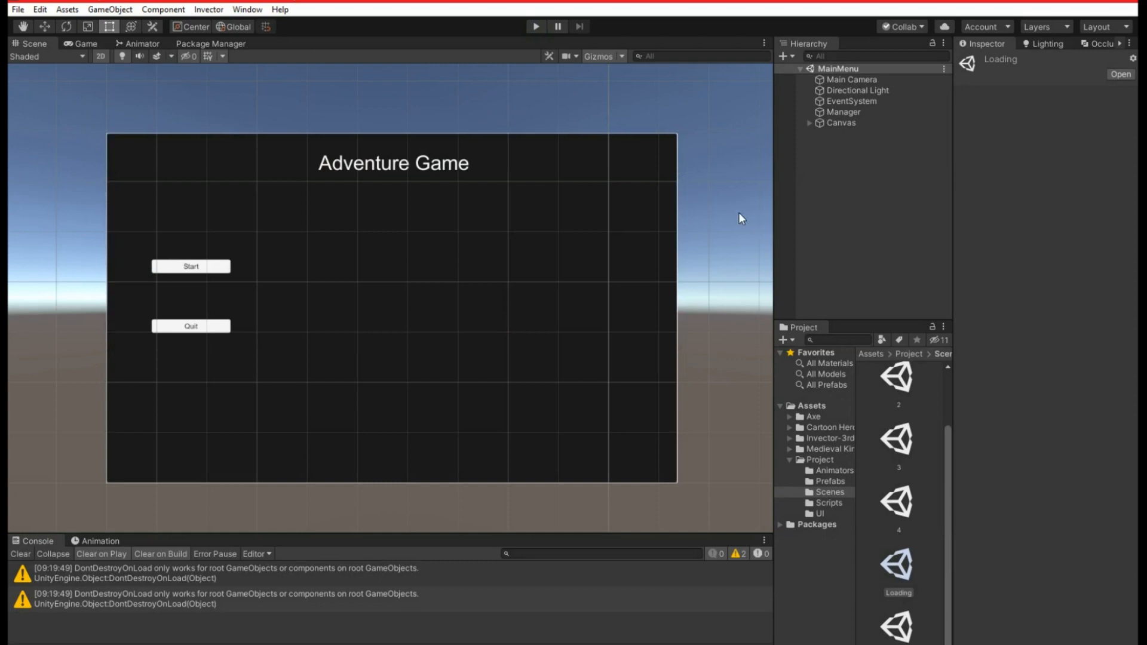
Review the MainMenu scene's Main Camera, Directional Light, EventSystem, Manager and Canvas objects one after another.
left_click(829, 80)
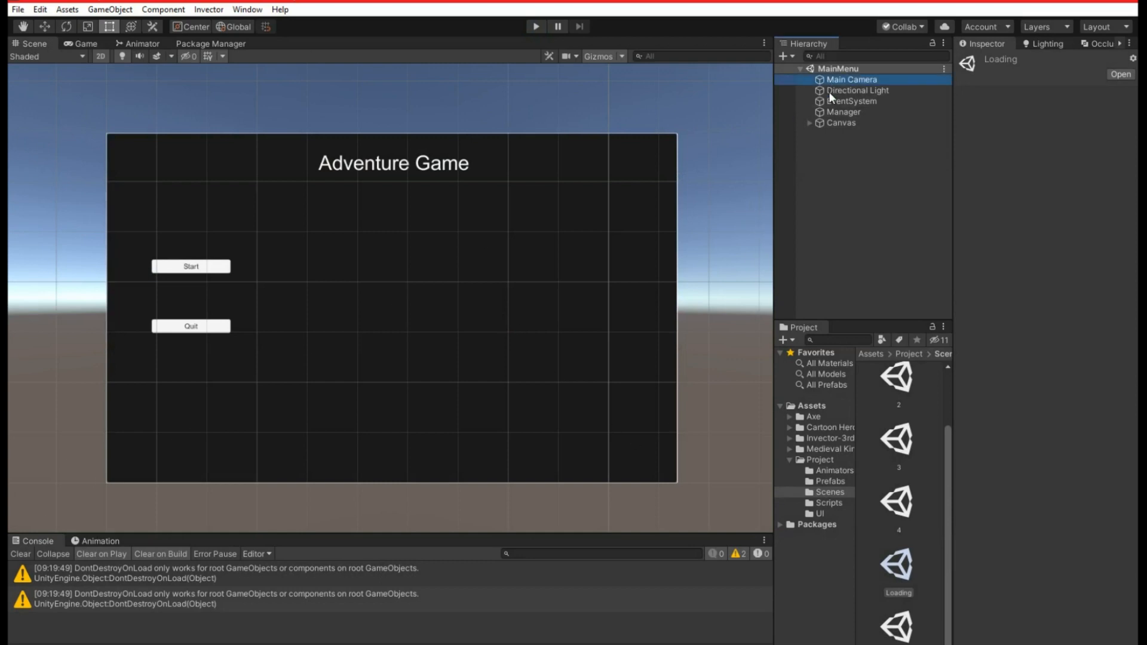
left_click(834, 88, "shift")
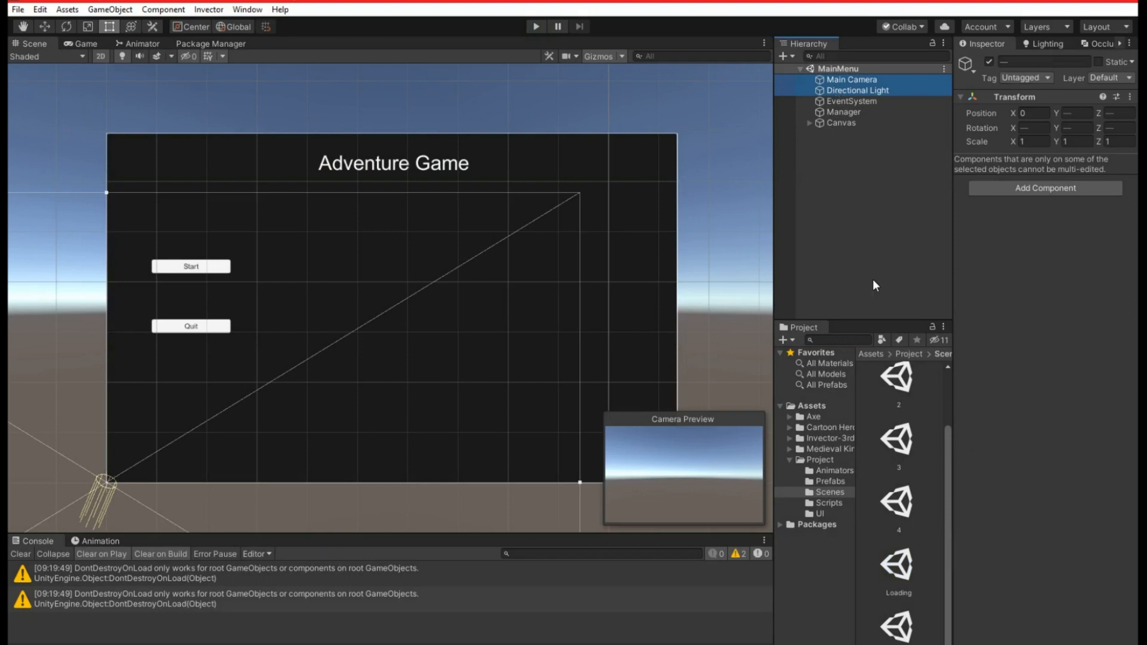
left_click(887, 276)
left_click(843, 101)
left_click(839, 112)
left_click(840, 123)
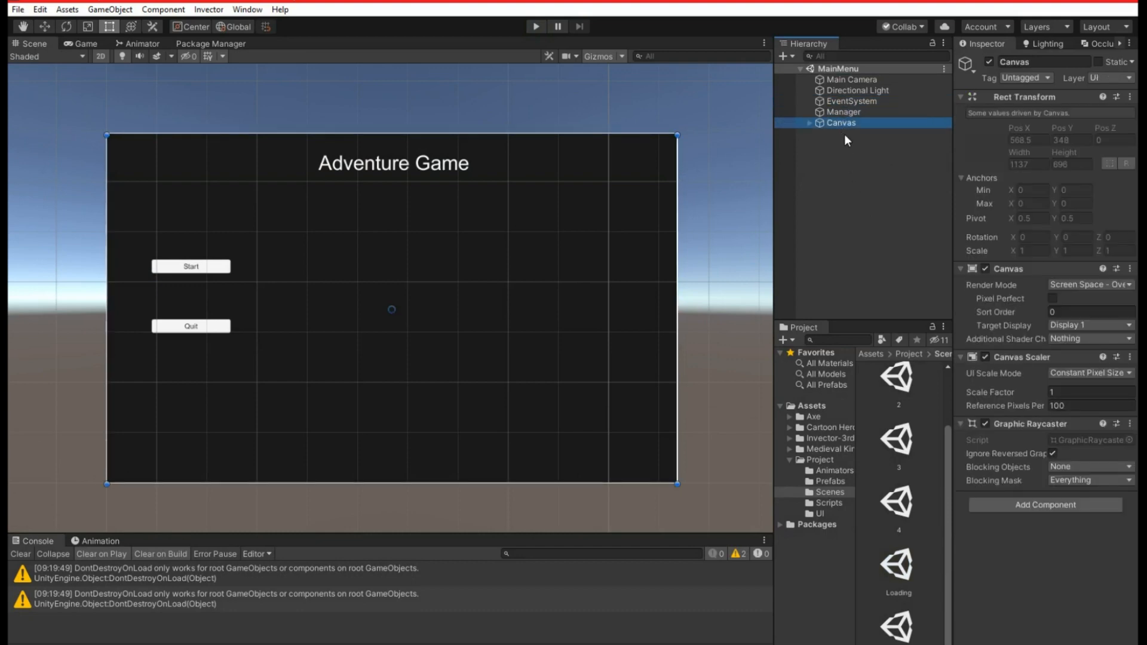
Look over the UI object types that can be created, and select the Panel inside the Canvas.
right_click(826, 143)
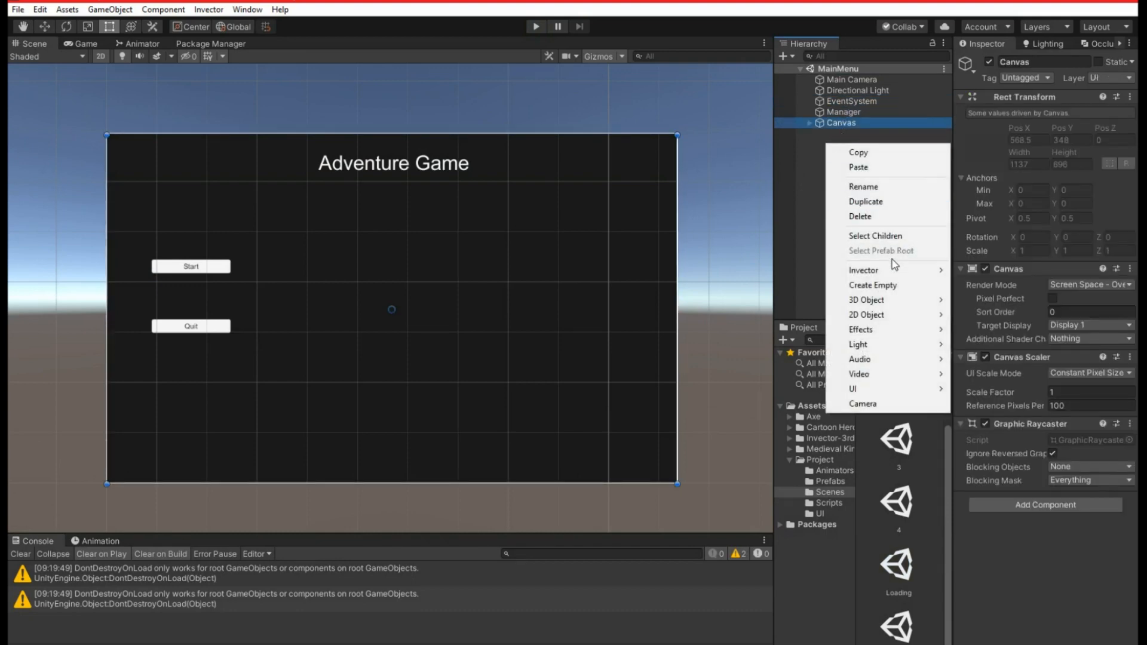
mouse_move(902, 389)
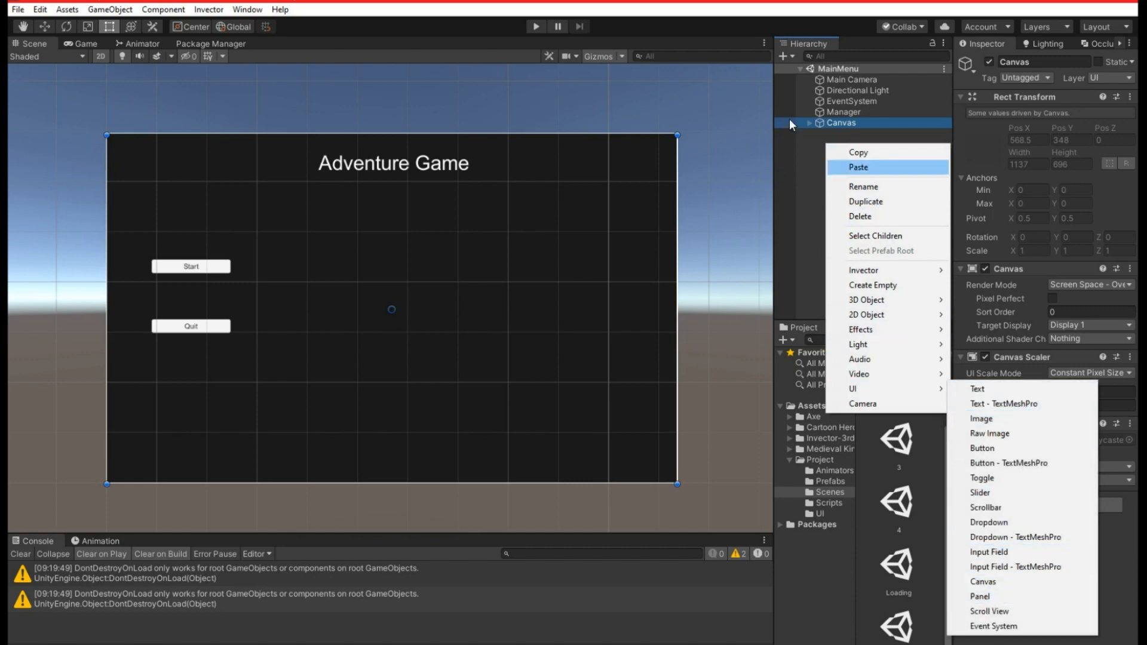
left_click(793, 150)
left_click(809, 123)
left_click_drag(833, 134, 829, 126)
left_click(835, 136)
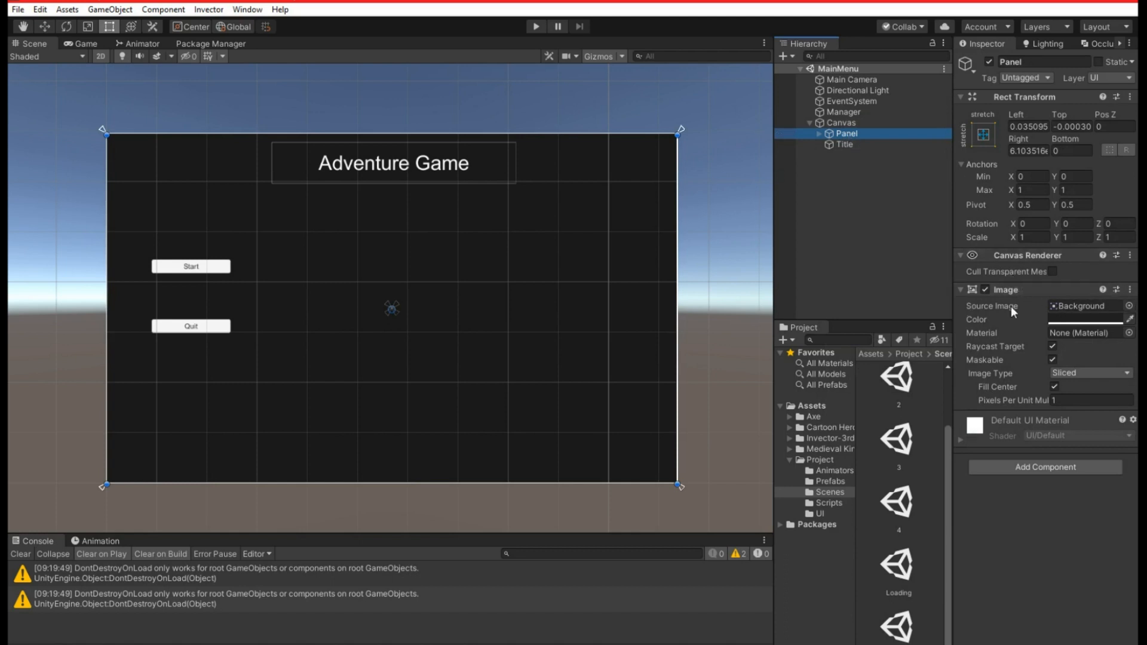
Try a semi-transparent Panel colour with alpha 123, and restore the alpha to 255.
left_click(1081, 317)
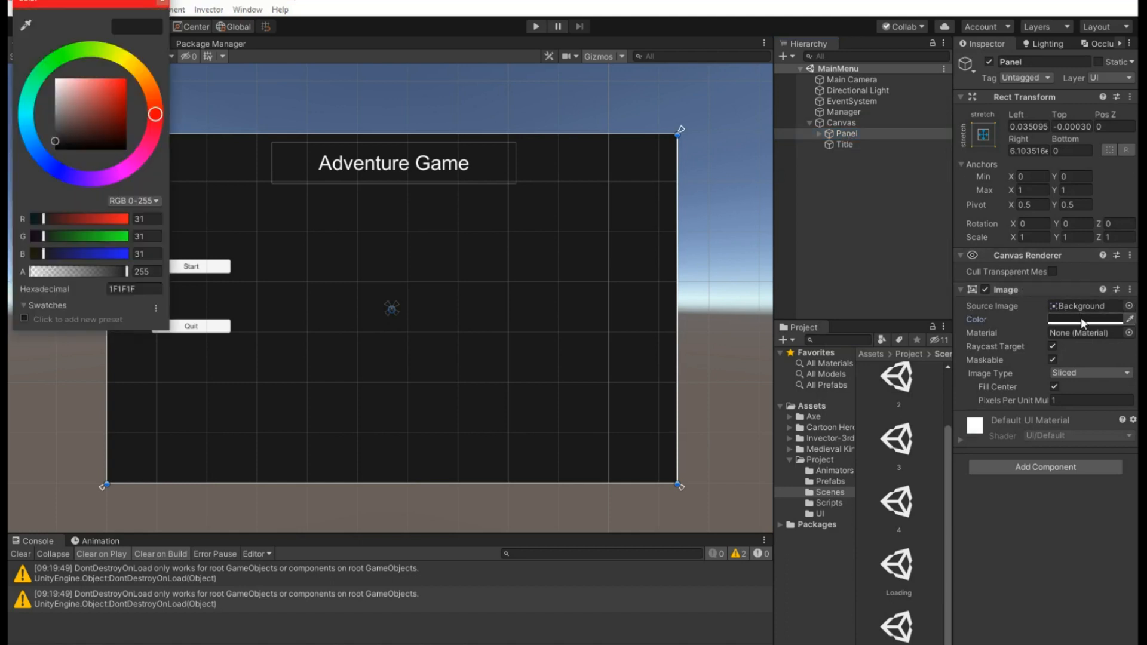
left_click(77, 270)
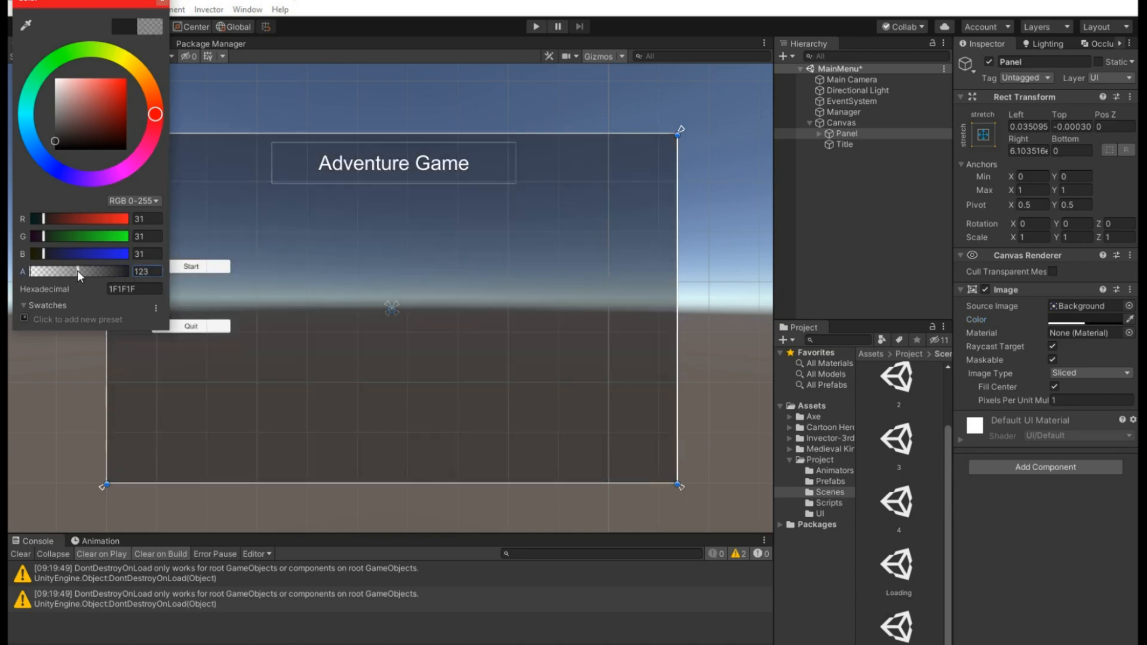
left_click_drag(84, 270, 176, 271)
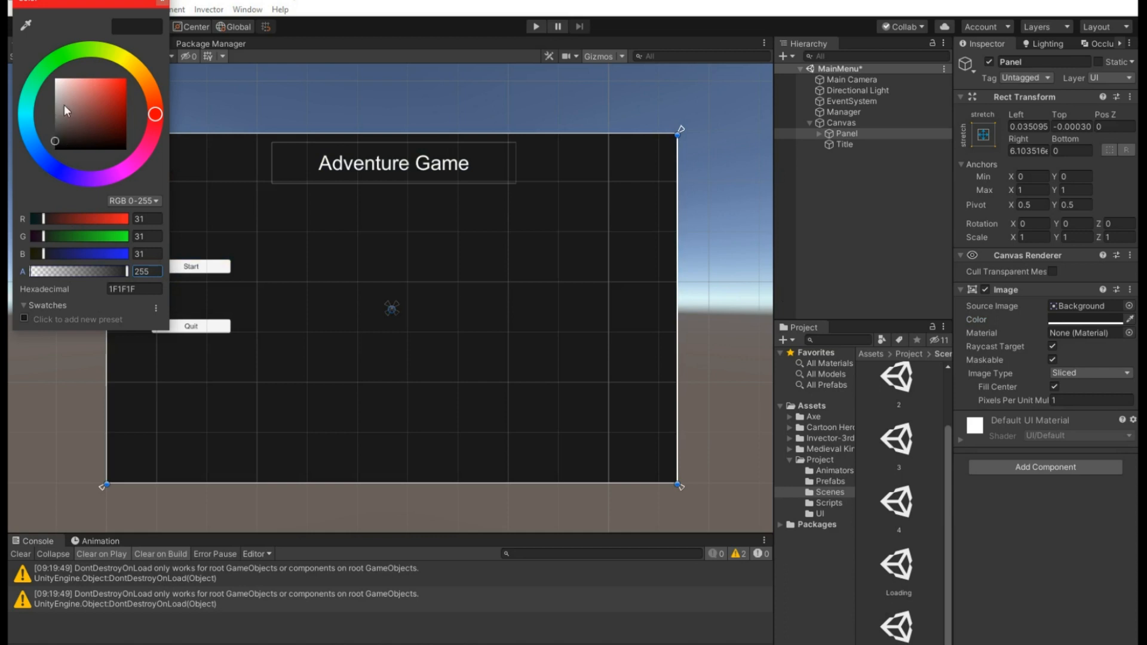
left_click(162, 2)
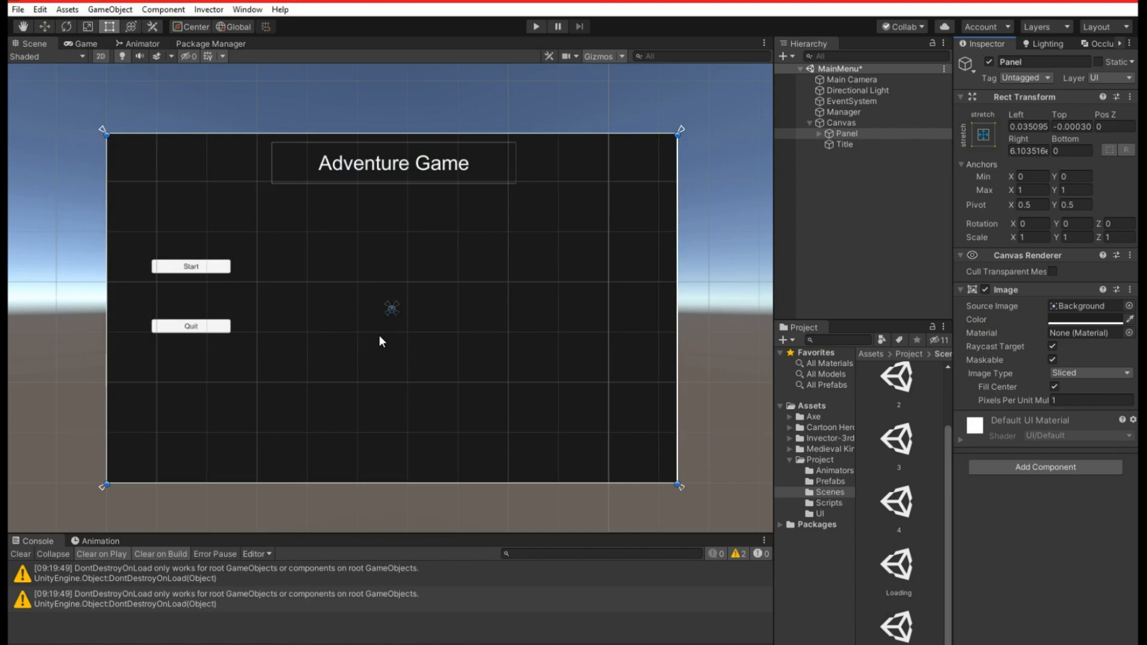
Try the damage sprite as the Panel's source image, and replace it with the Background sprite from the project assets.
left_click(1128, 305)
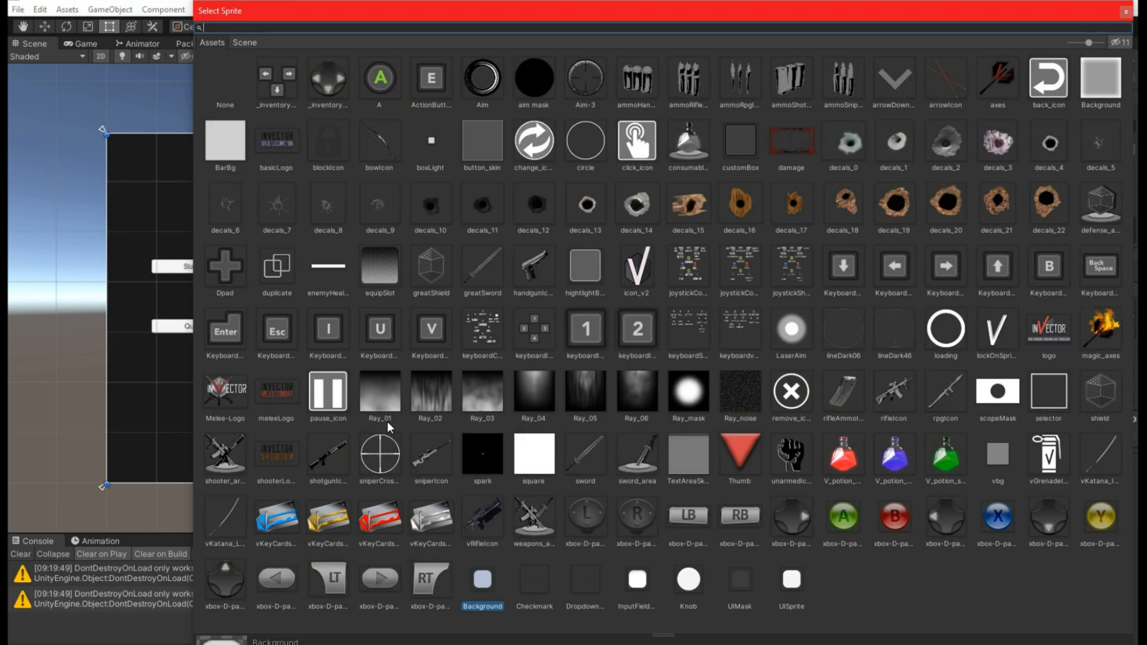
double_click(785, 154)
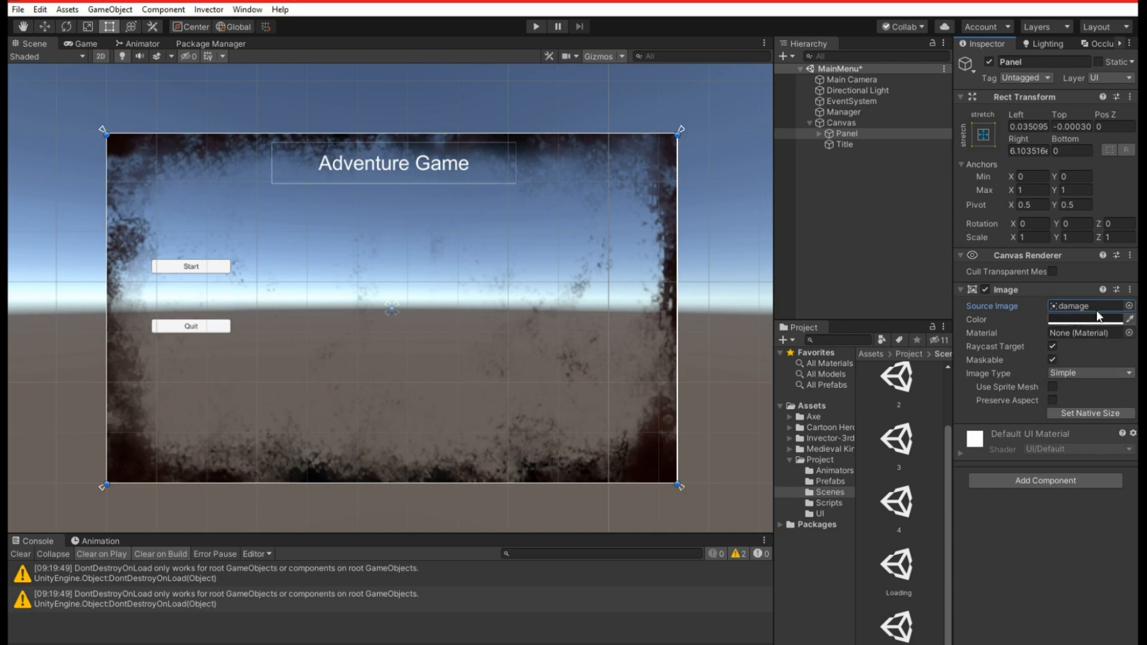
left_click(1129, 306)
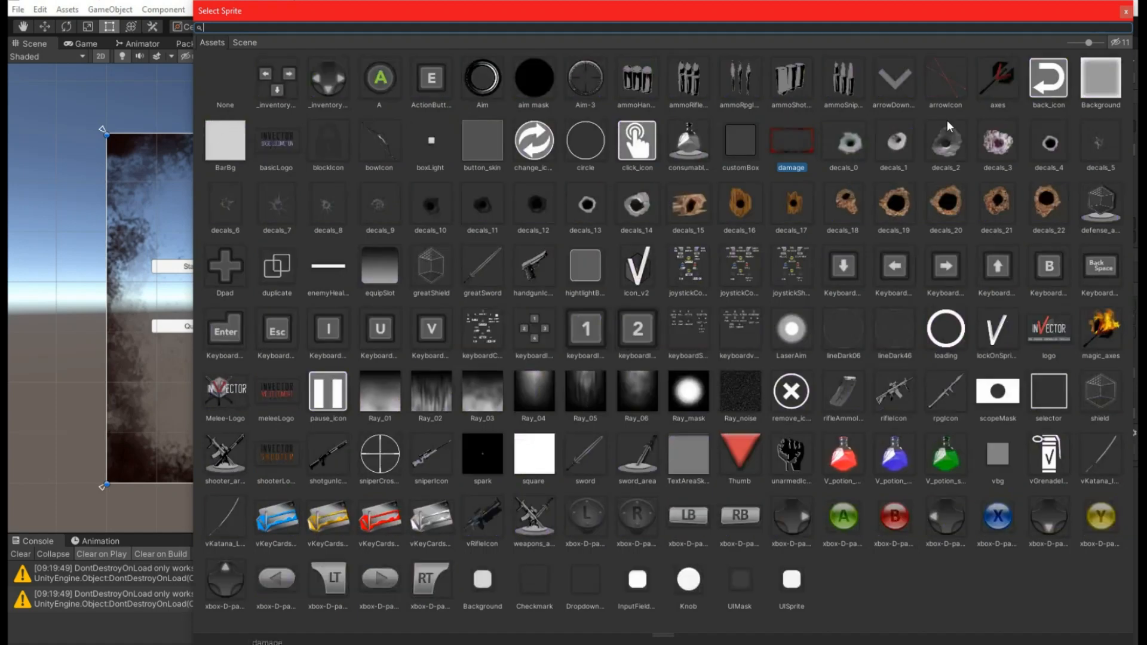
left_click(1105, 83)
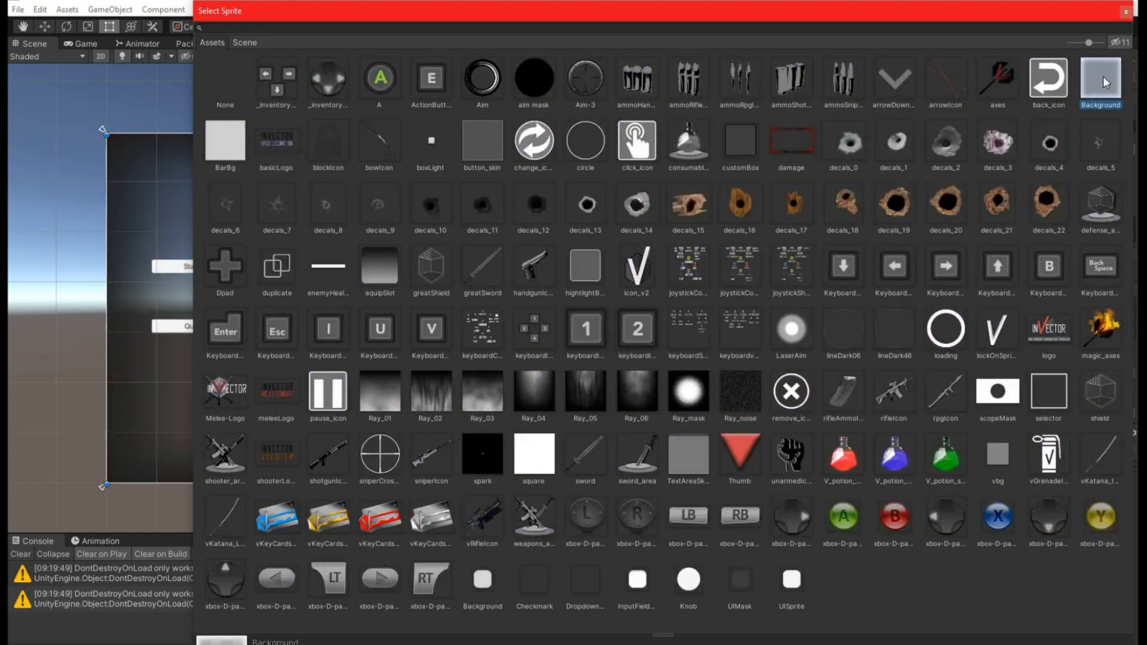
left_click(1105, 82)
Check the Panel's image colour settings and save the MainMenu scene.
left_click(1084, 321)
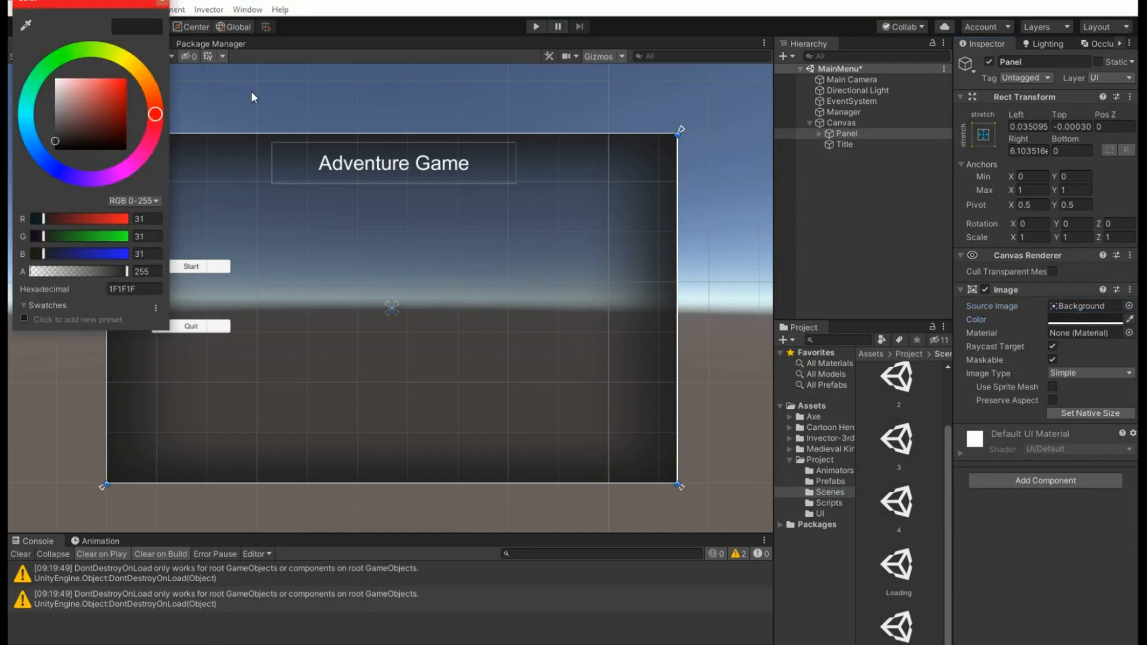
left_click(163, 2)
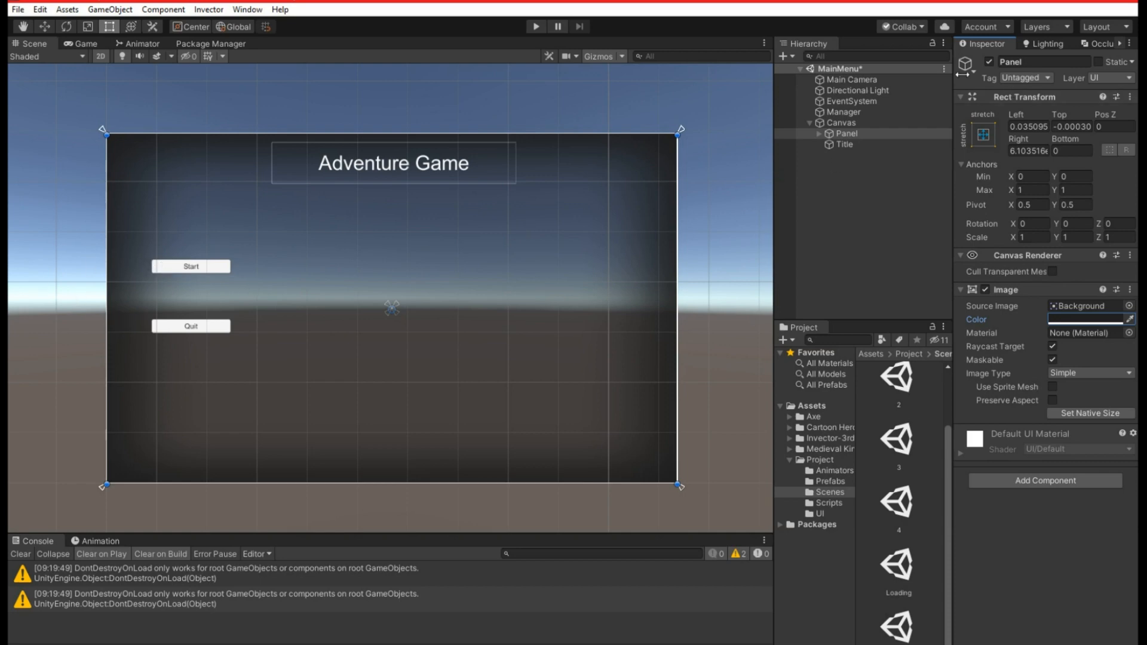
key("ctrl+s")
Expand the Panel's children and examine the components of the Manager, EventSystem and Canvas objects.
left_click(823, 131)
left_click(819, 132)
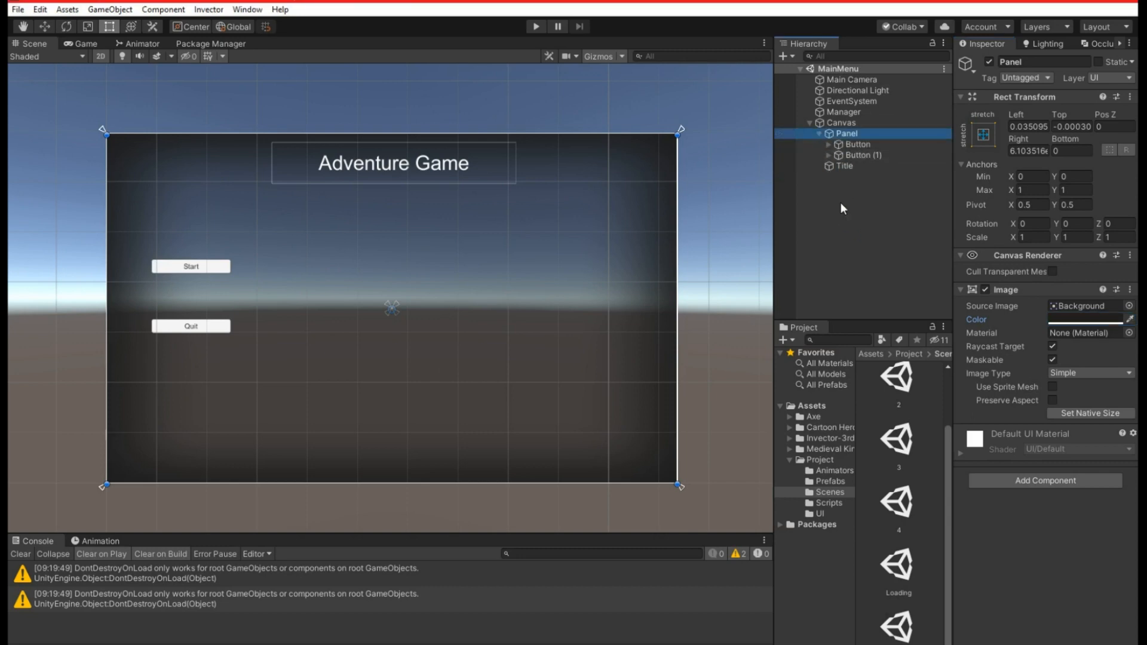
left_click(830, 113)
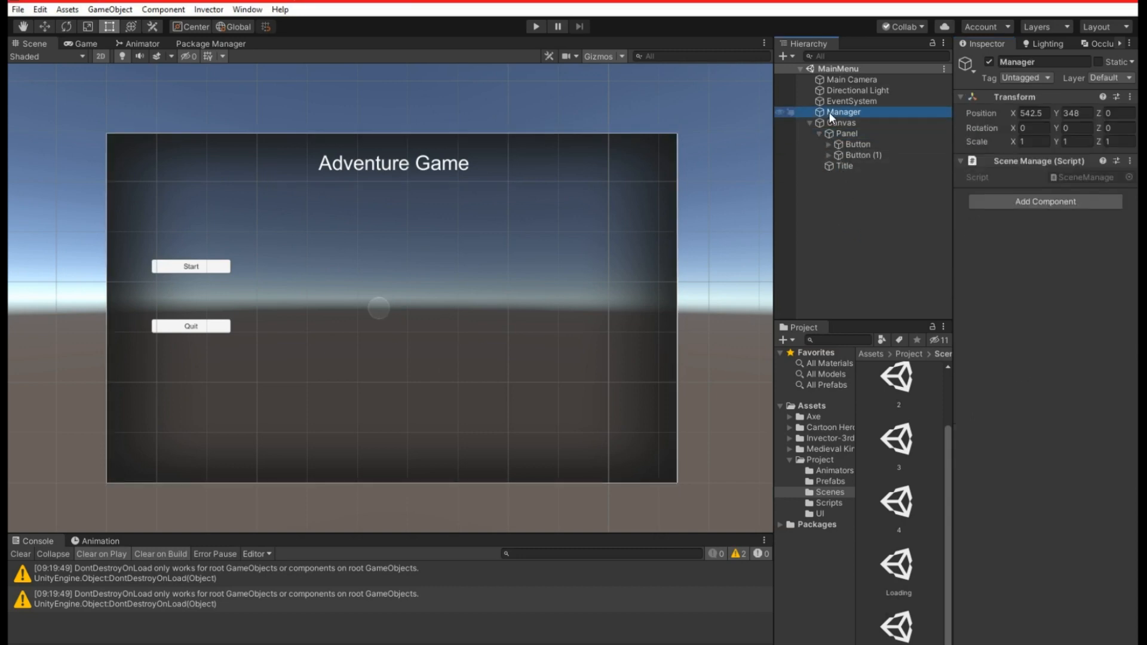
left_click(830, 106)
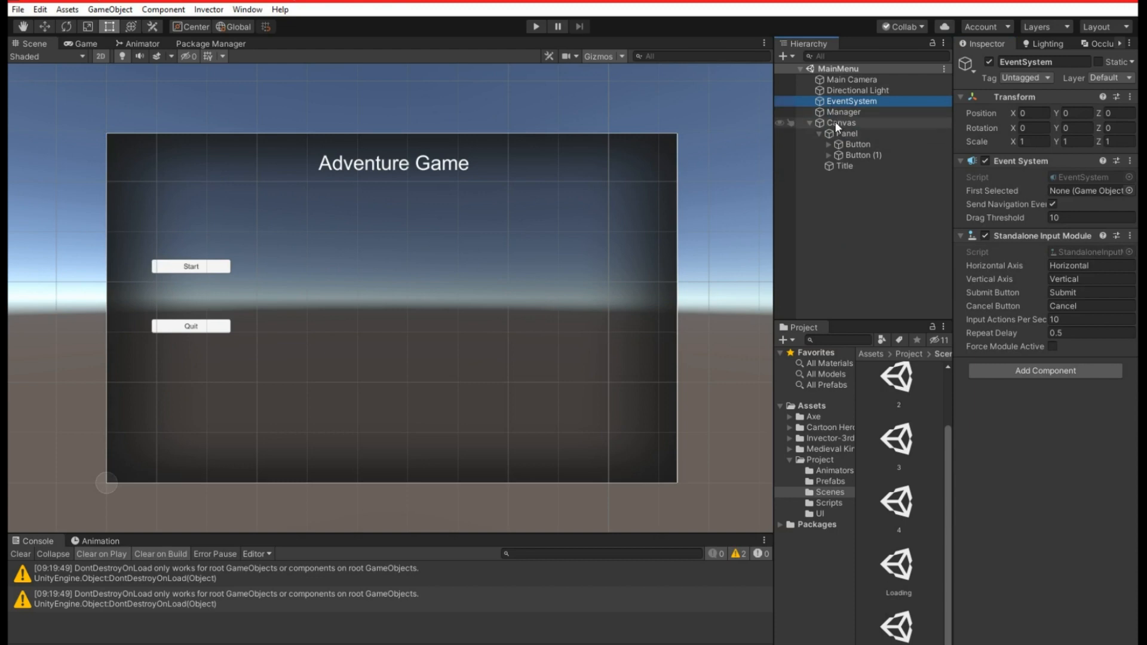
left_click(834, 122)
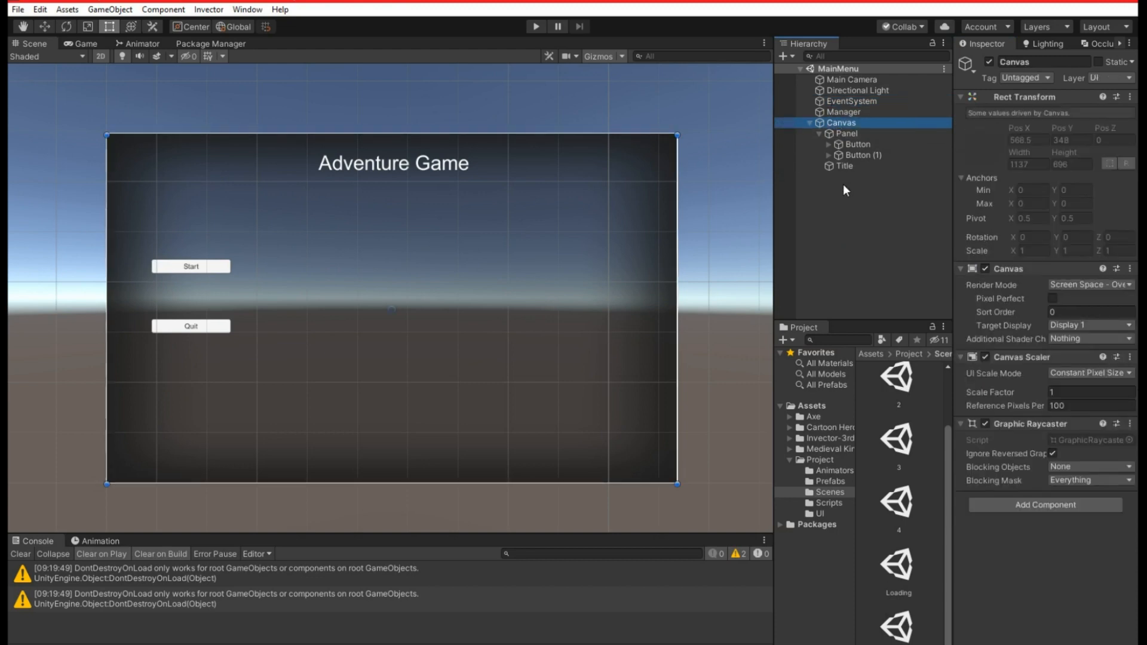
Open the Manager object's Scene Manage script for editing in Visual Studio.
left_click(844, 111)
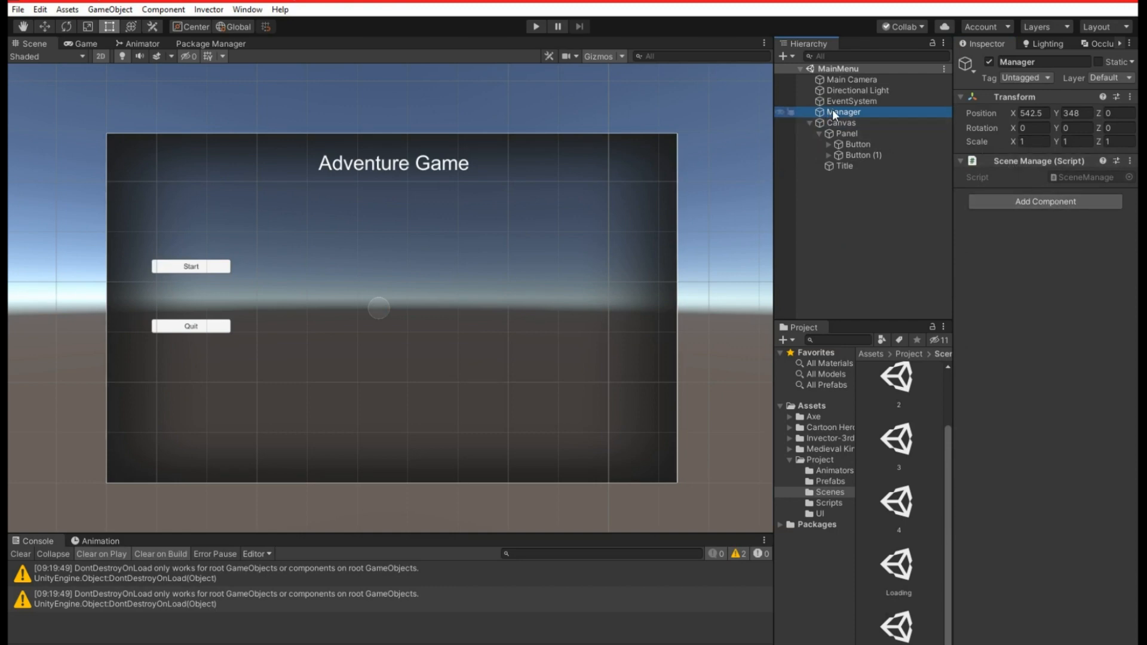
right_click(1012, 161)
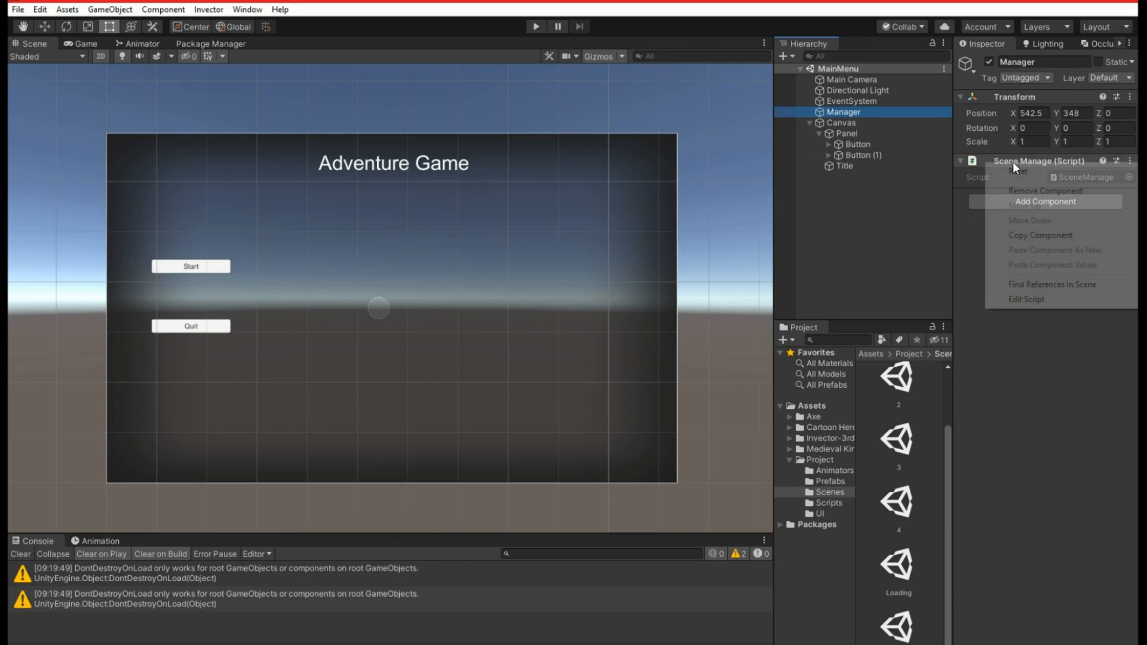
left_click(1044, 298)
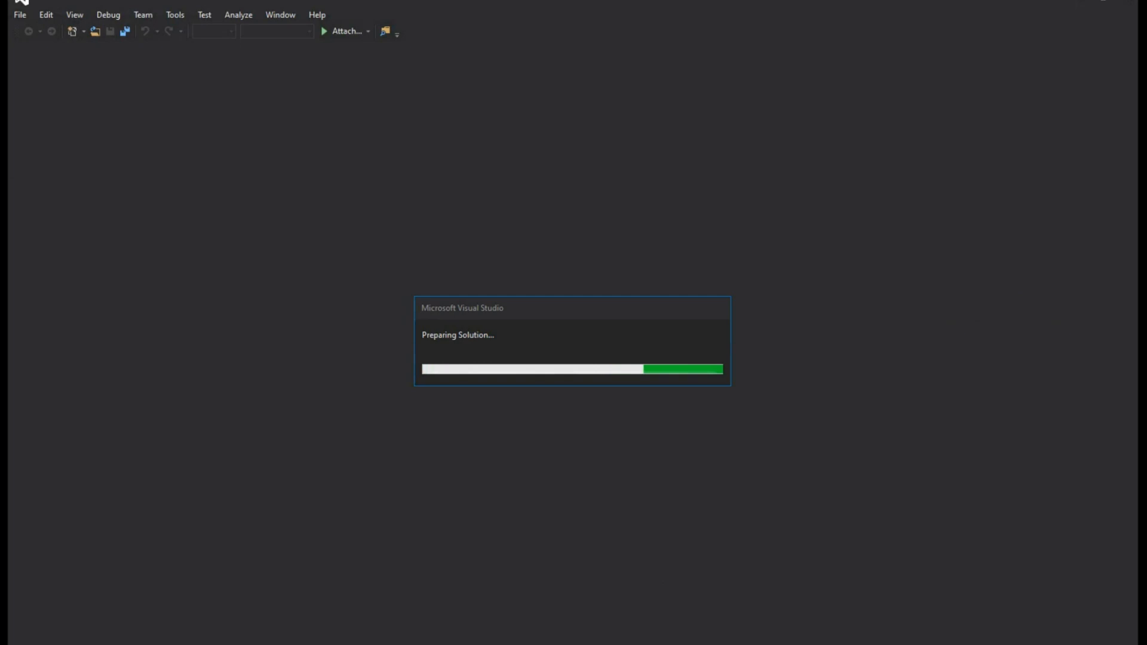
Switch to the browser and review the static properties, methods and events on Unity's SceneManager documentation page.
key("super")
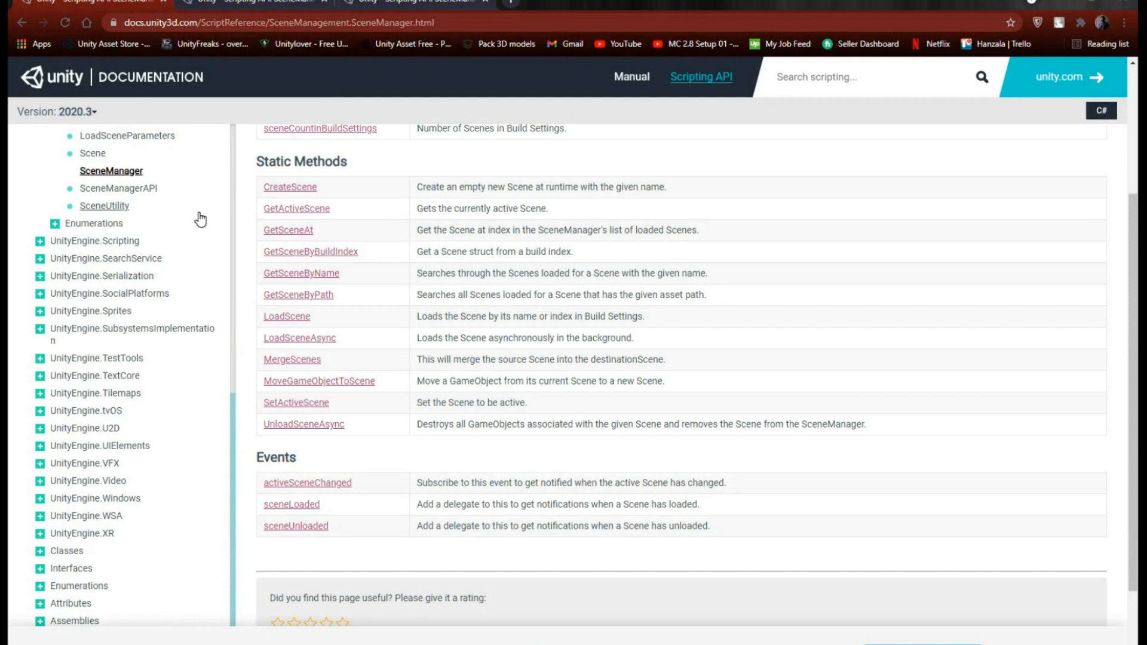
scroll(279, 292, "up", 3)
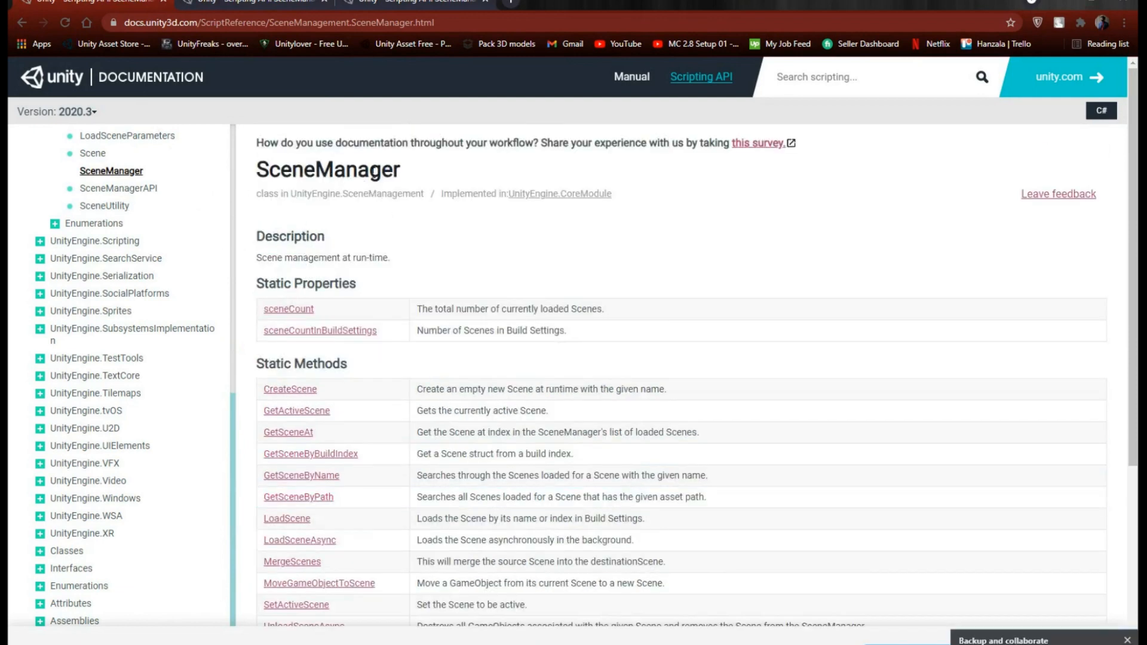
scroll(315, 382, "down", 3)
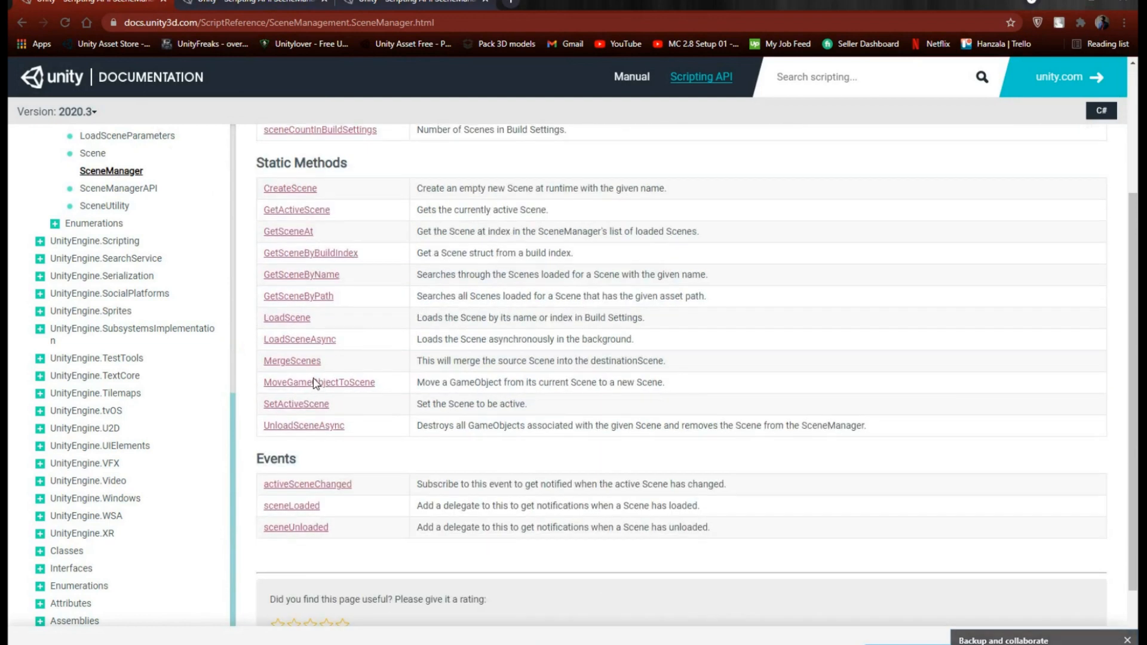
scroll(440, 466, "up", 2)
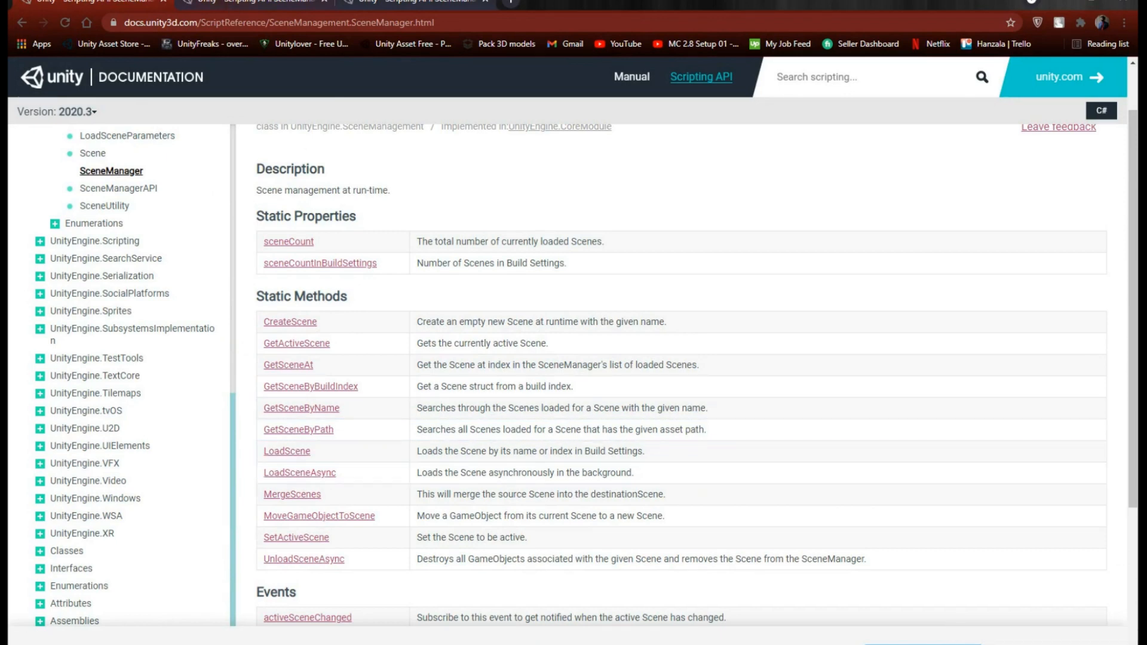
Open the SceneManager.LoadScene documentation page and review its declarations, parameters, description and example scripts.
left_click(287, 451)
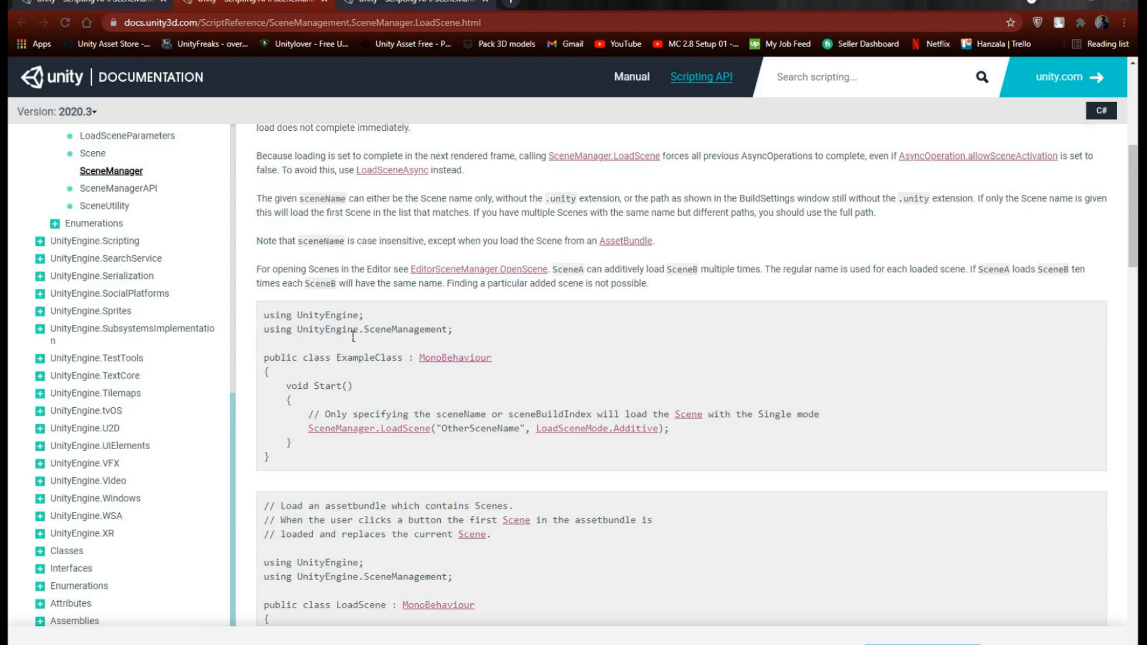
scroll(375, 343, "up", 7)
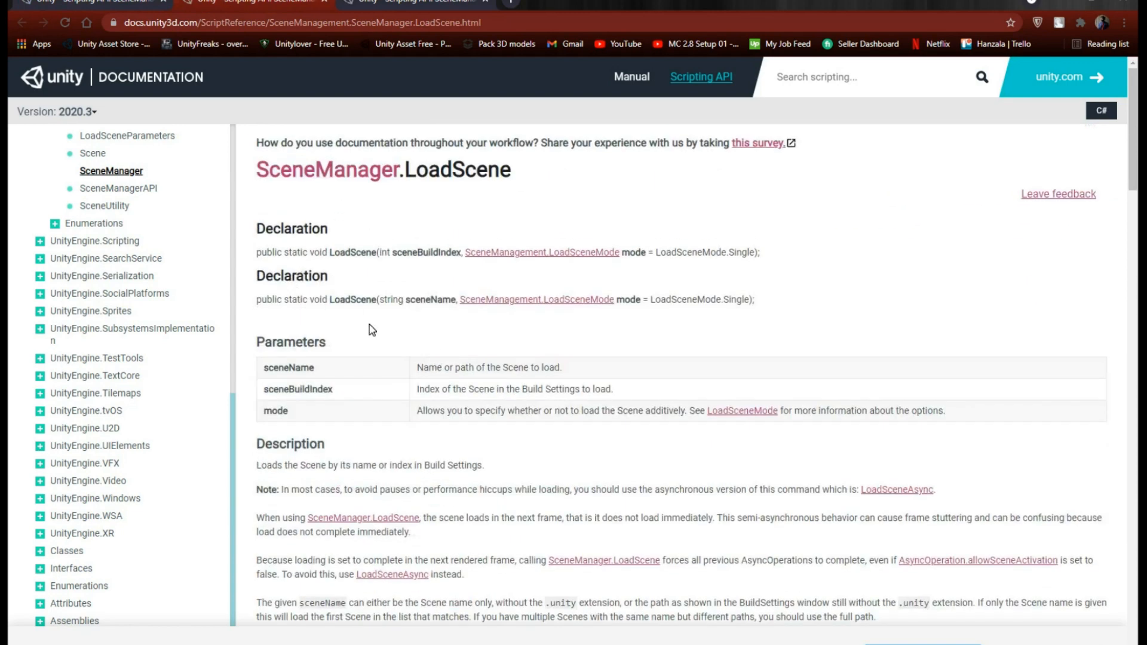
scroll(372, 331, "down", 5)
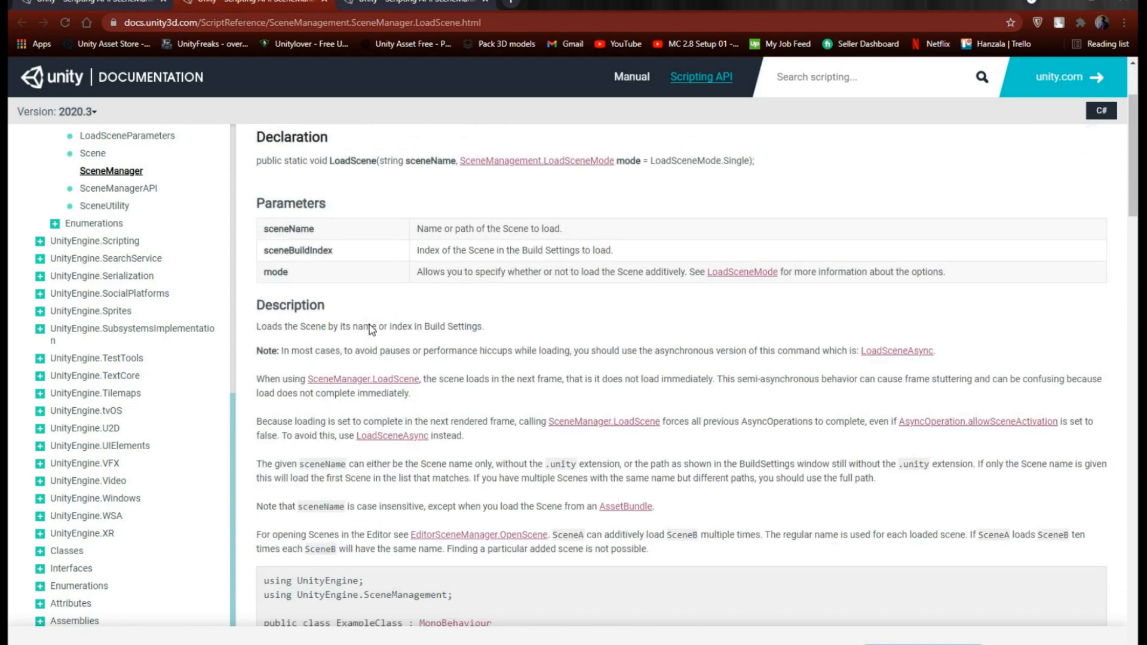
scroll(344, 410, "down", 10)
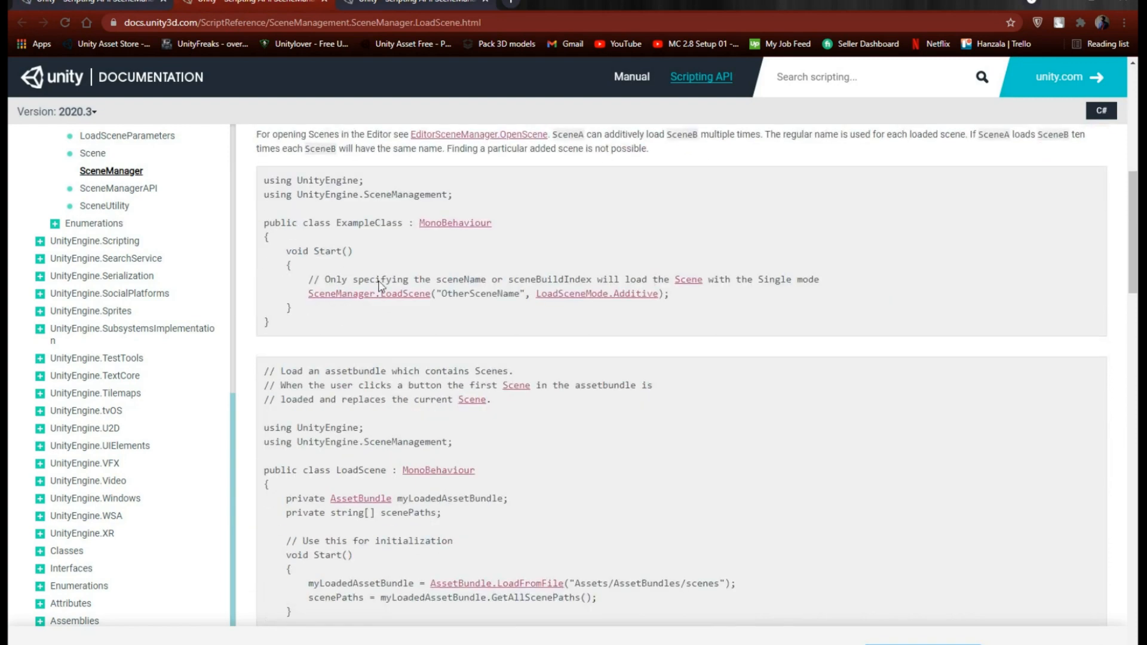
scroll(450, 452, "down", 3)
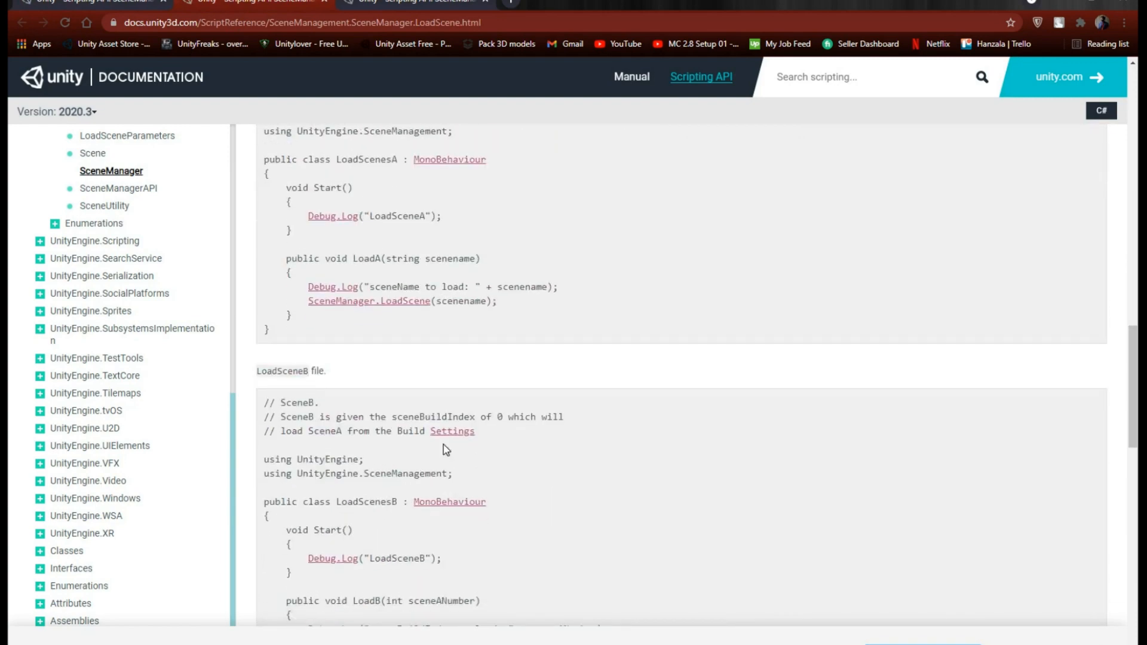
scroll(445, 450, "down", 5)
scroll(445, 449, "up", 5)
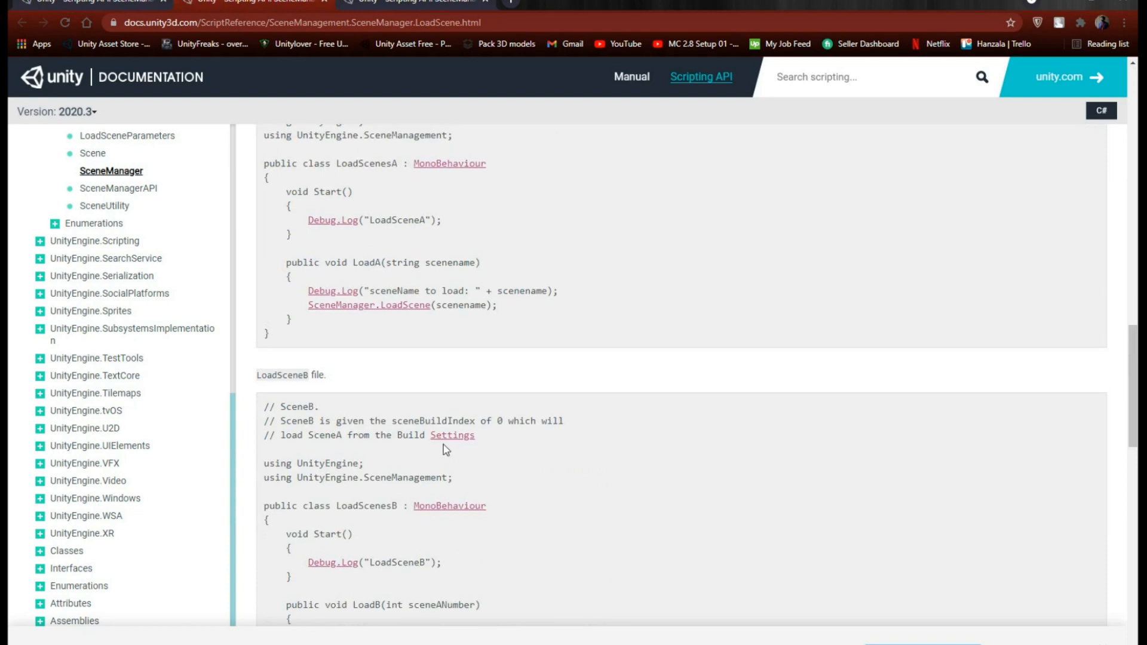
scroll(445, 449, "up", 8)
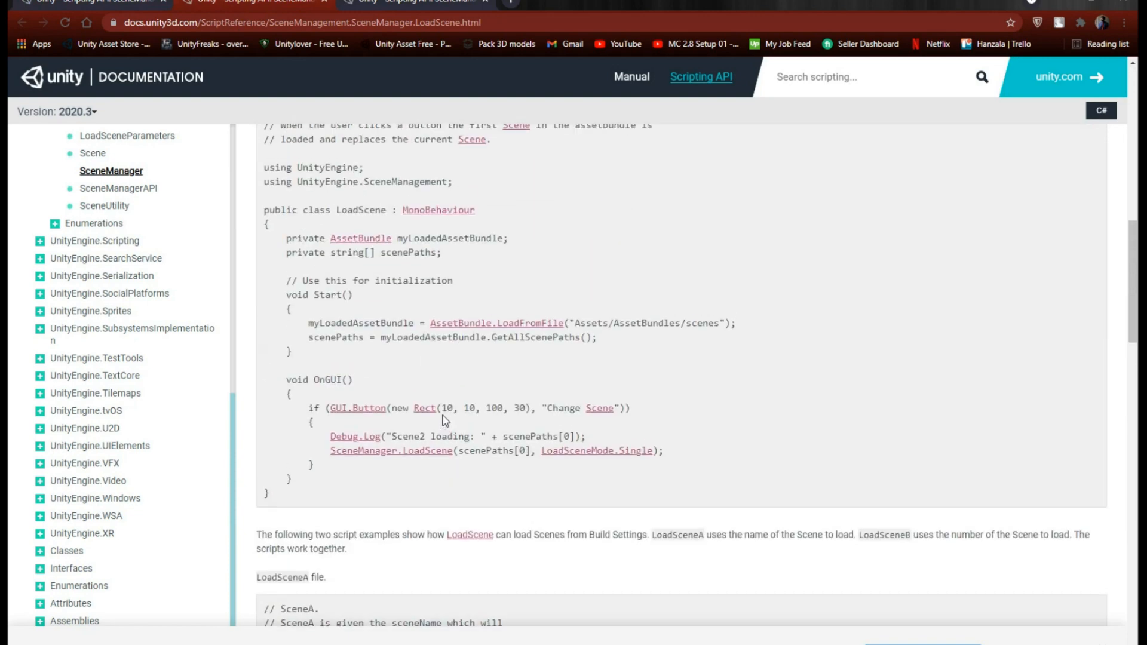
scroll(445, 420, "up", 8)
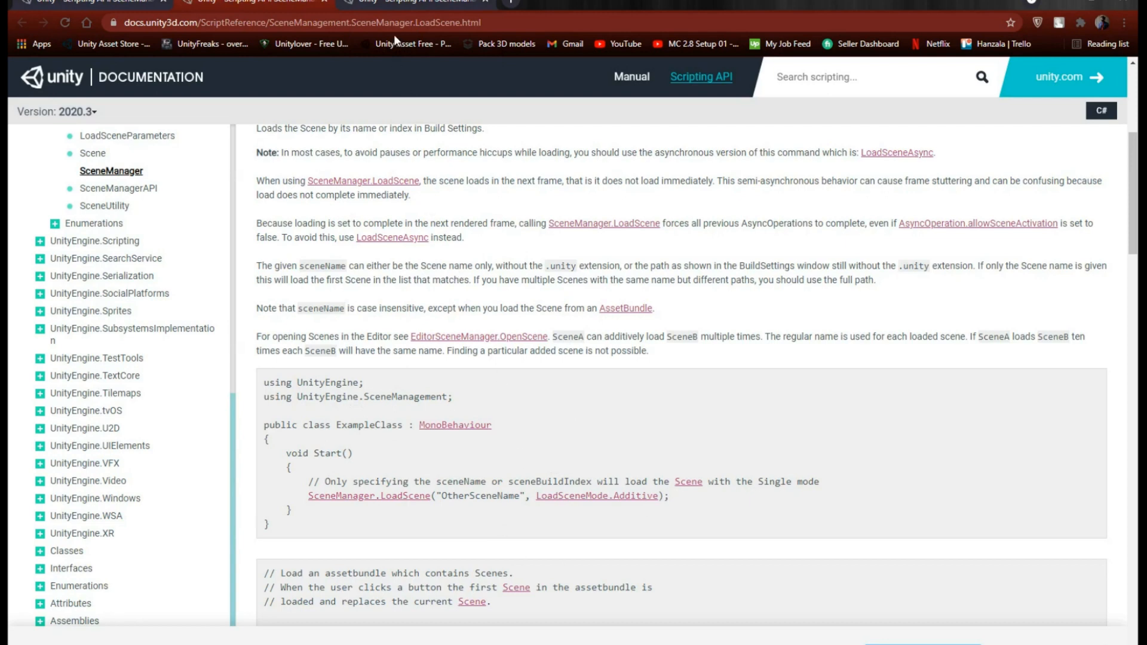
Switch to the SceneManager.LoadSceneAsync documentation page and review its declarations, supported scene name formats and coroutine example.
left_click(406, 3)
scroll(435, 295, "up", 10)
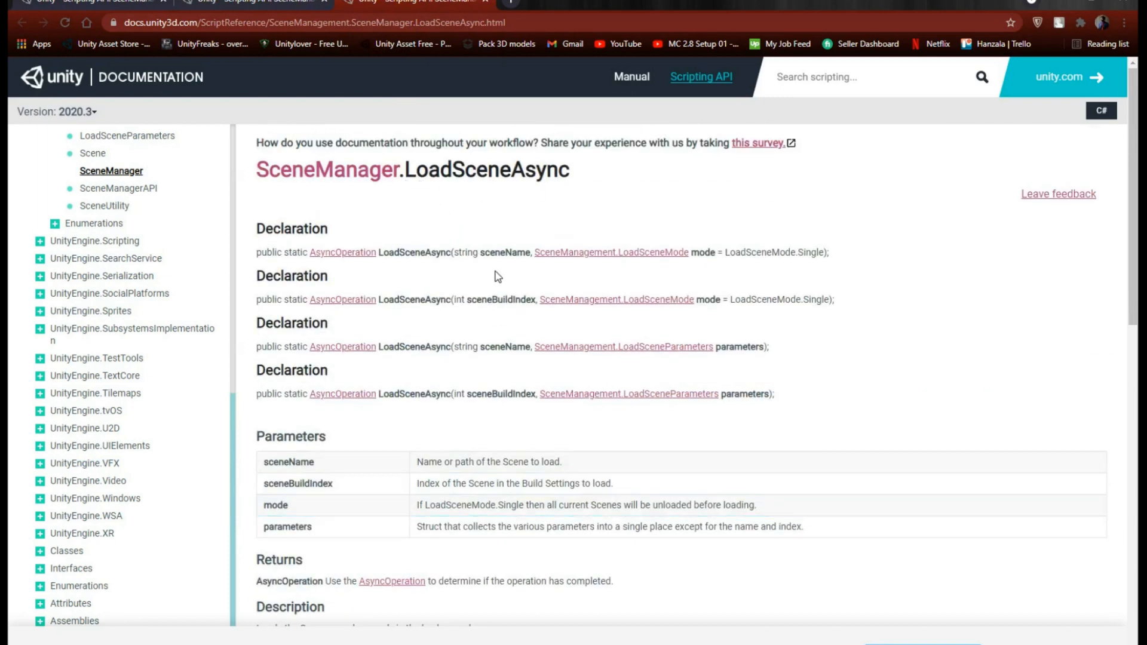
scroll(498, 286, "down", 5)
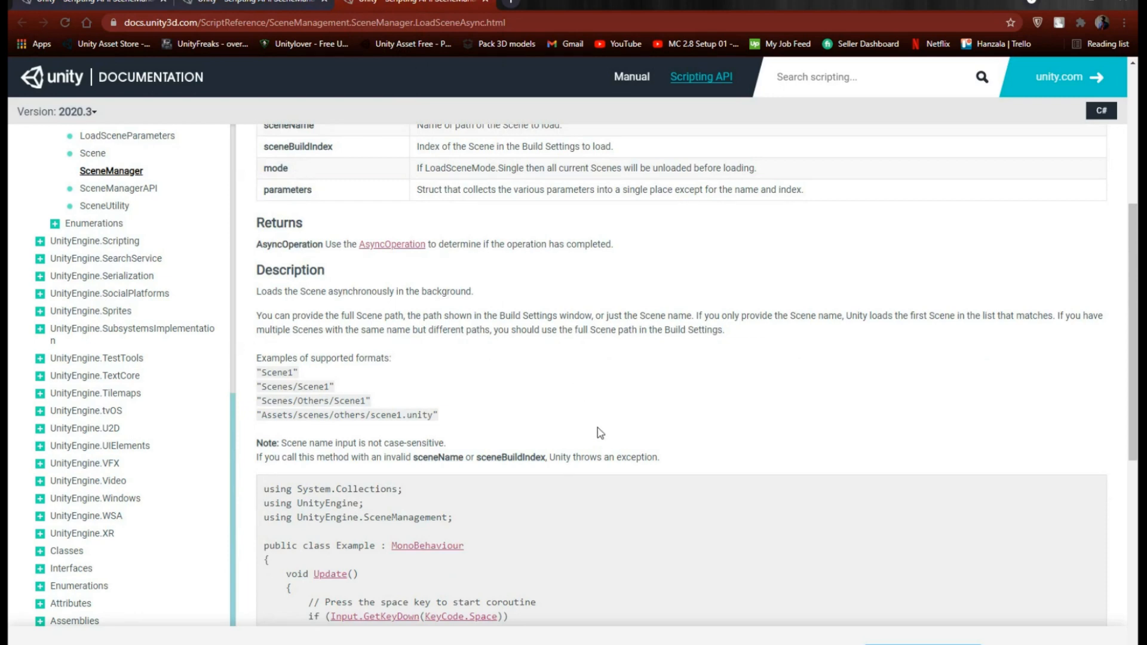
scroll(599, 430, "down", 1)
scroll(599, 430, "down", 4)
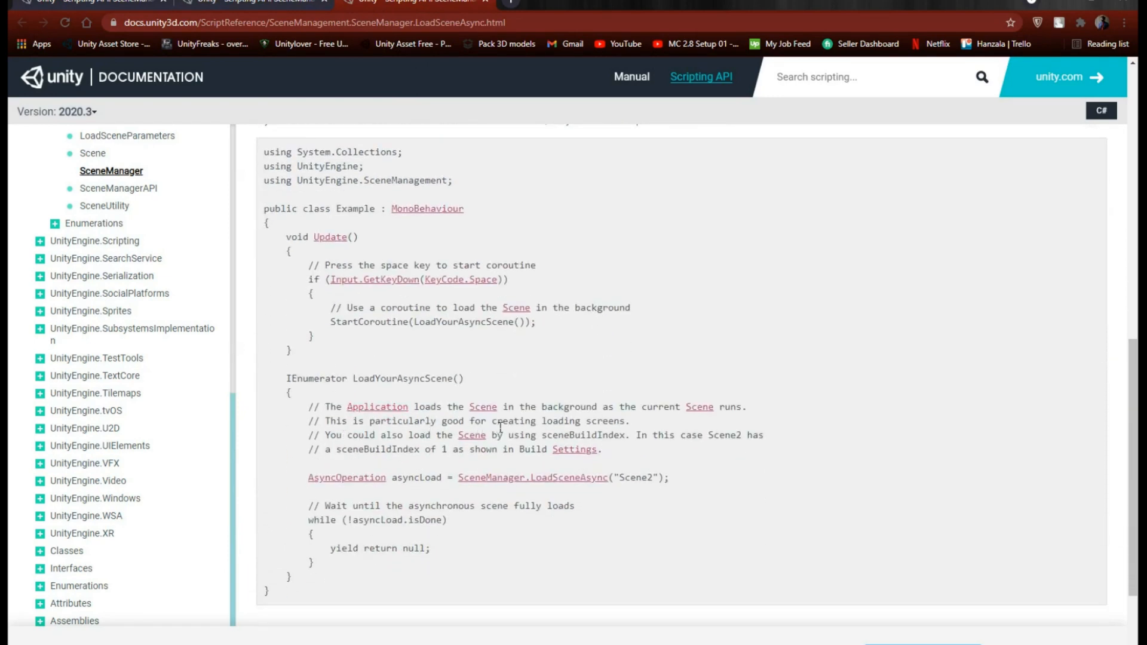
scroll(571, 452, "up", 5)
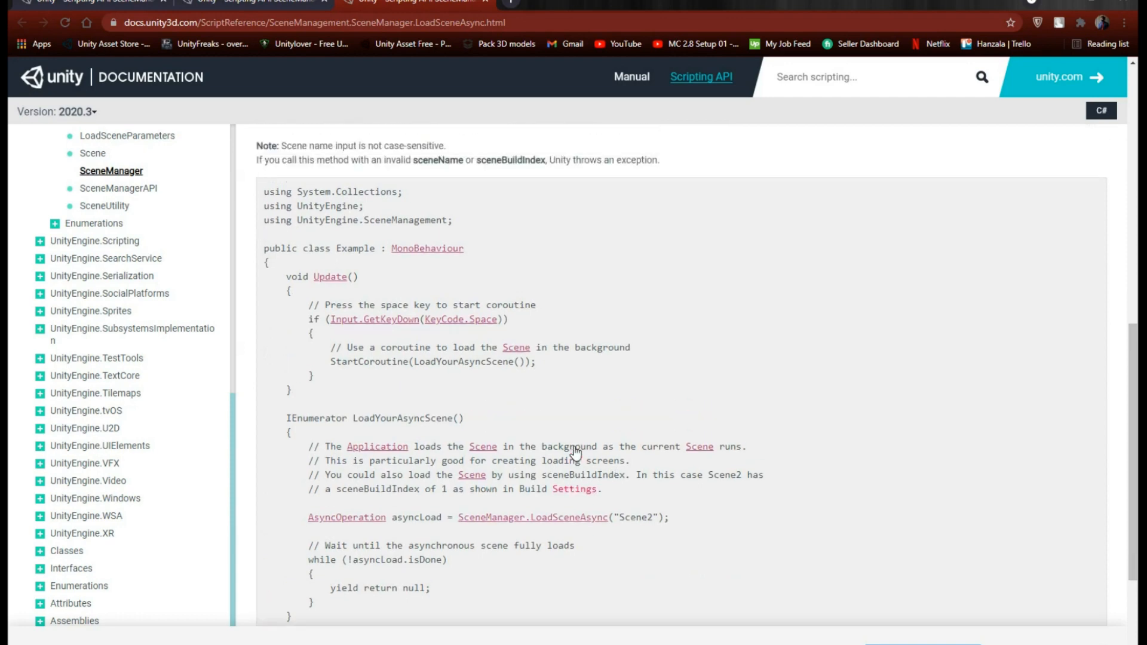
scroll(570, 447, "up", 5)
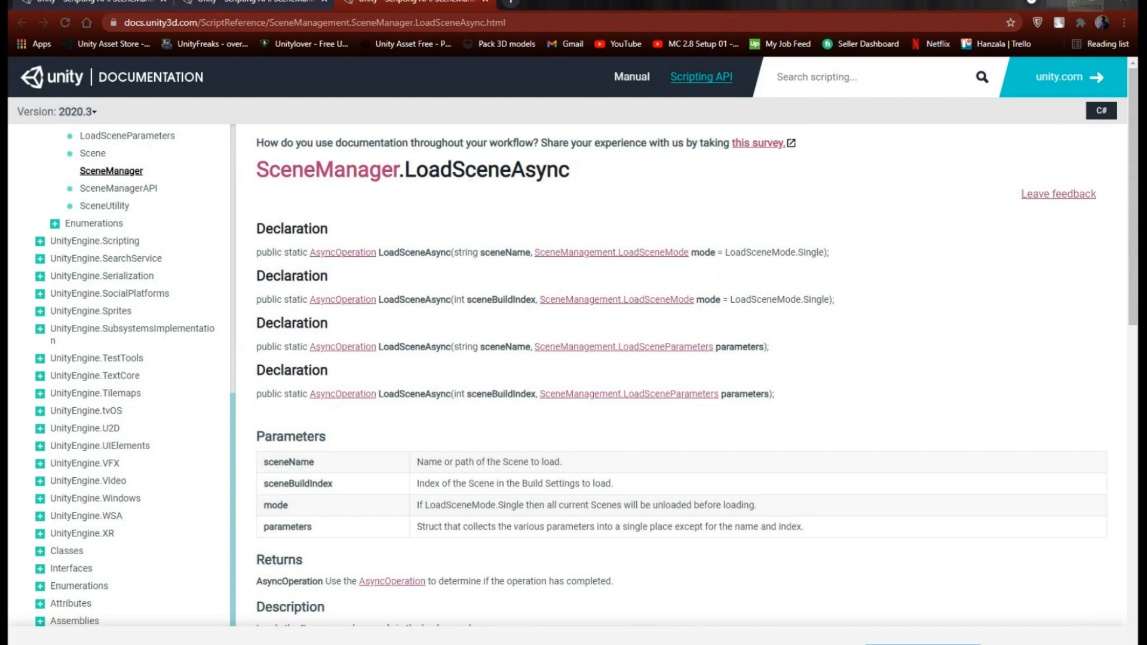
Return to Visual Studio and locate the Scenechange and Quit methods in SceneManage.cs.
left_click(1061, 1)
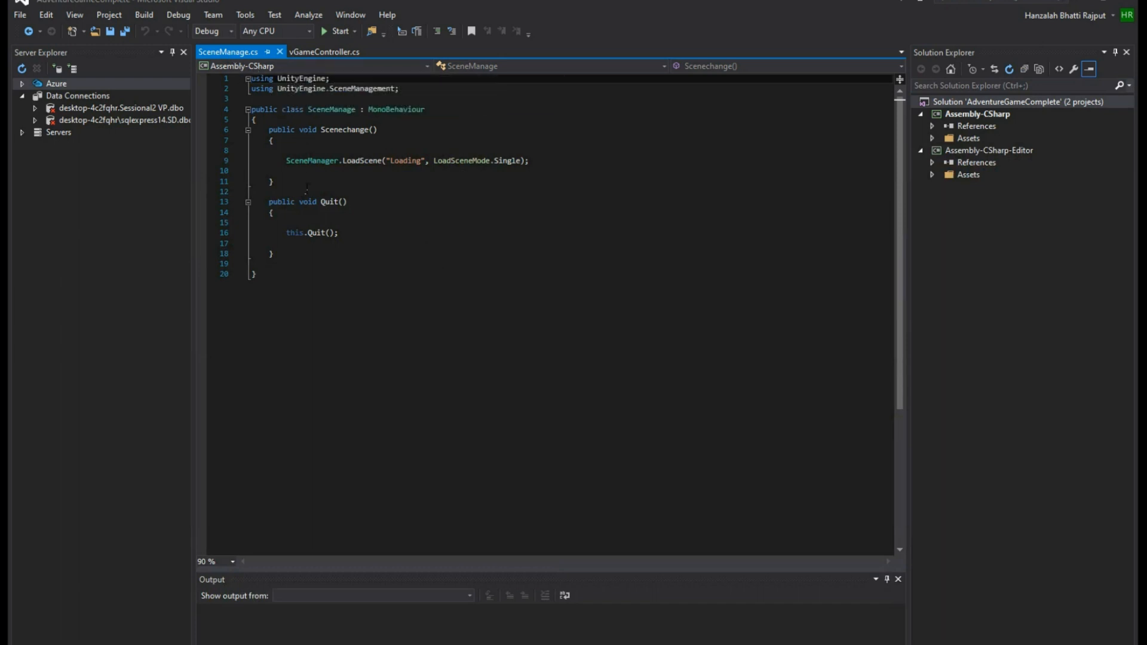
left_click(327, 130)
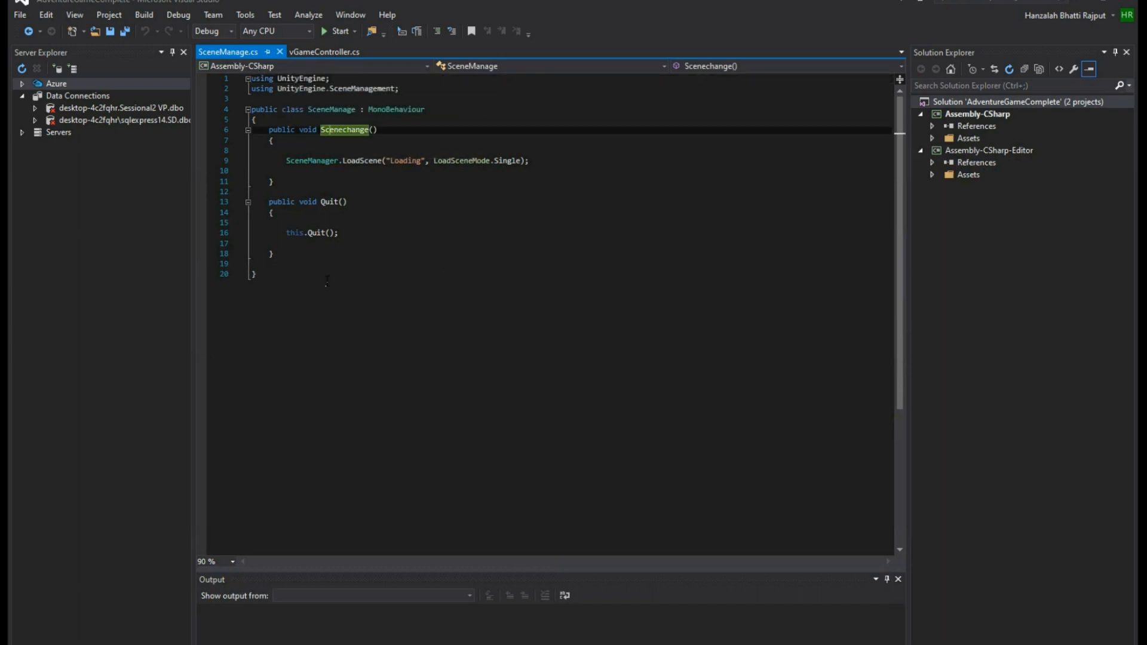
left_click(329, 202)
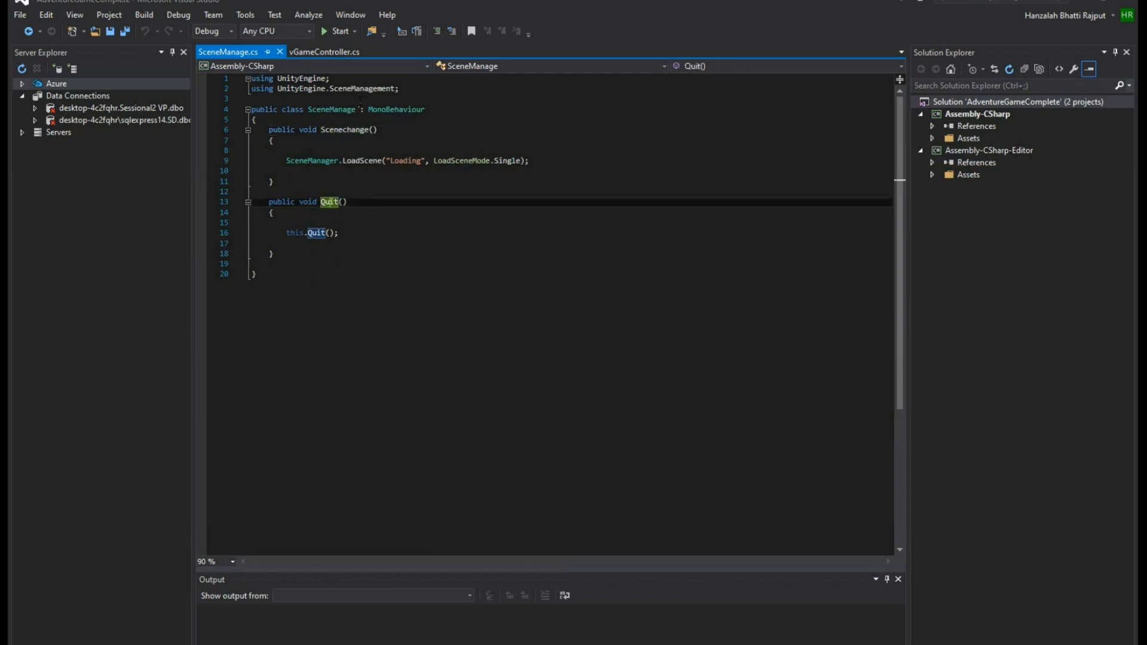
Examine the LoadScene call in the Scenechange method, including its "Loading" scene name and LoadSceneMode.Single argument.
left_click(359, 130)
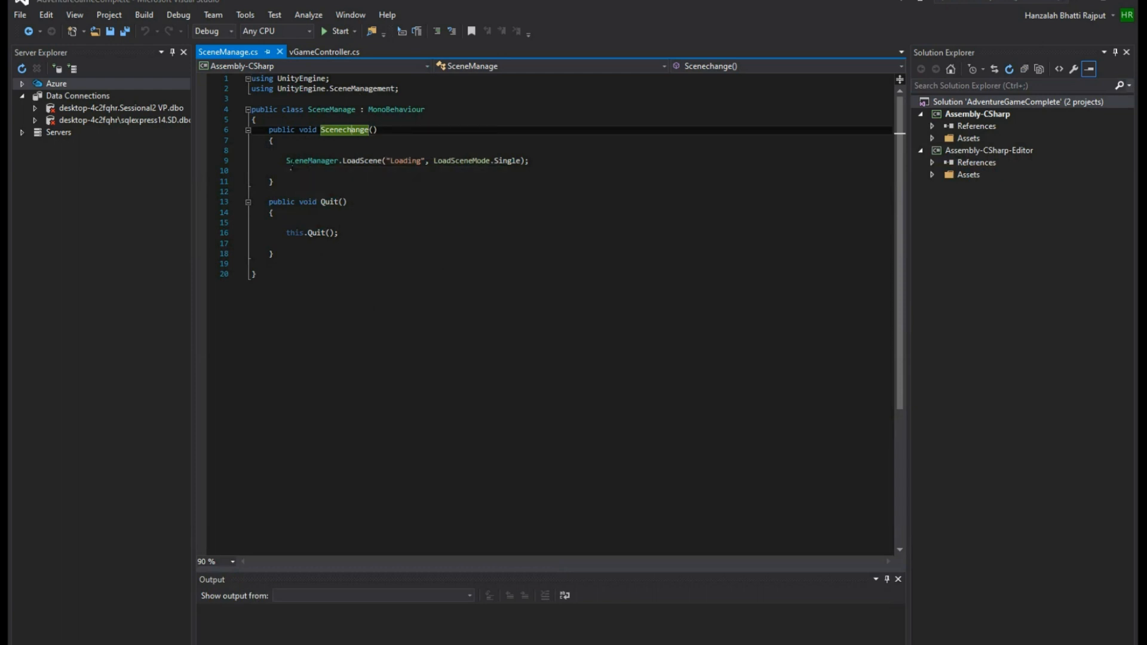
left_click_drag(287, 161, 575, 174)
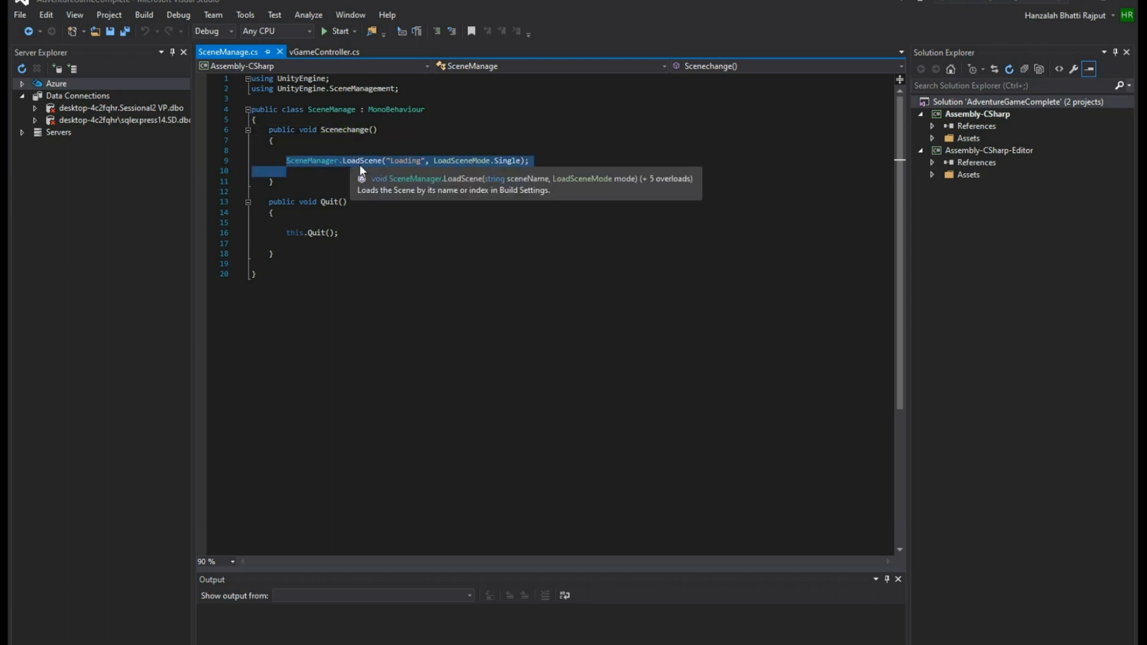
double_click(407, 162)
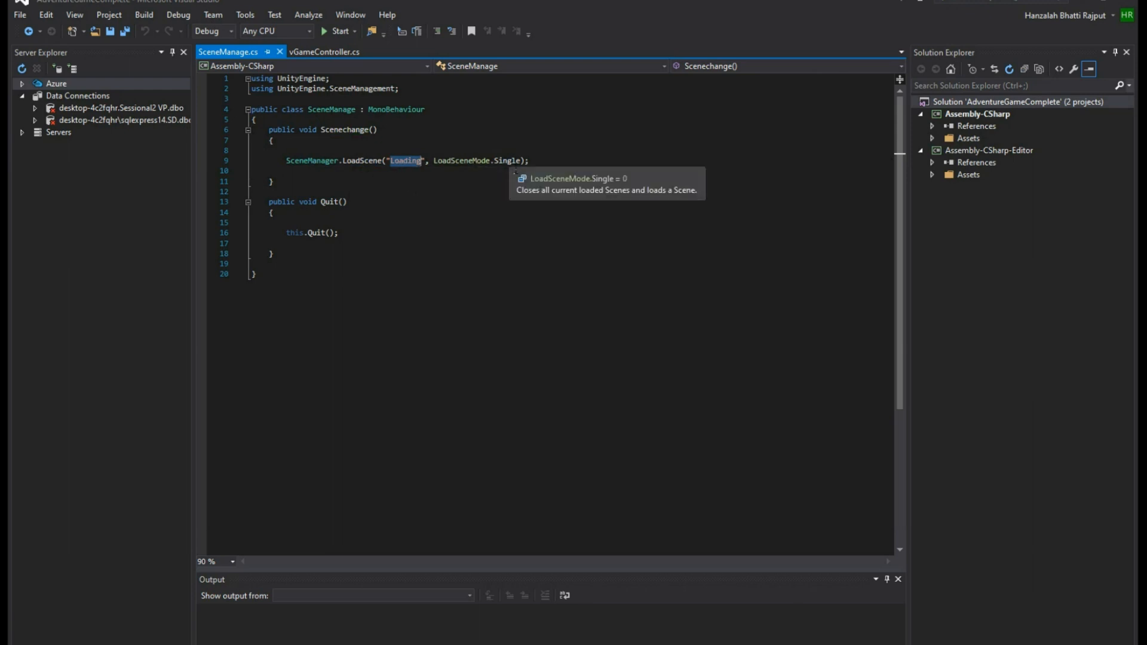
double_click(510, 161)
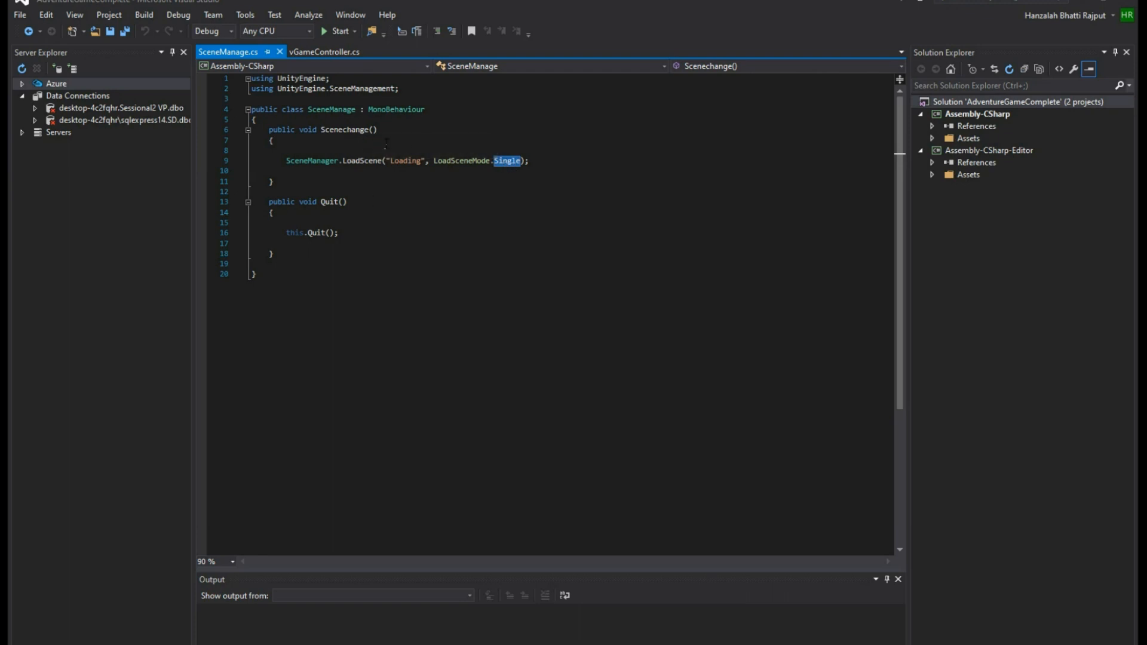
left_click(485, 162)
left_click(518, 163)
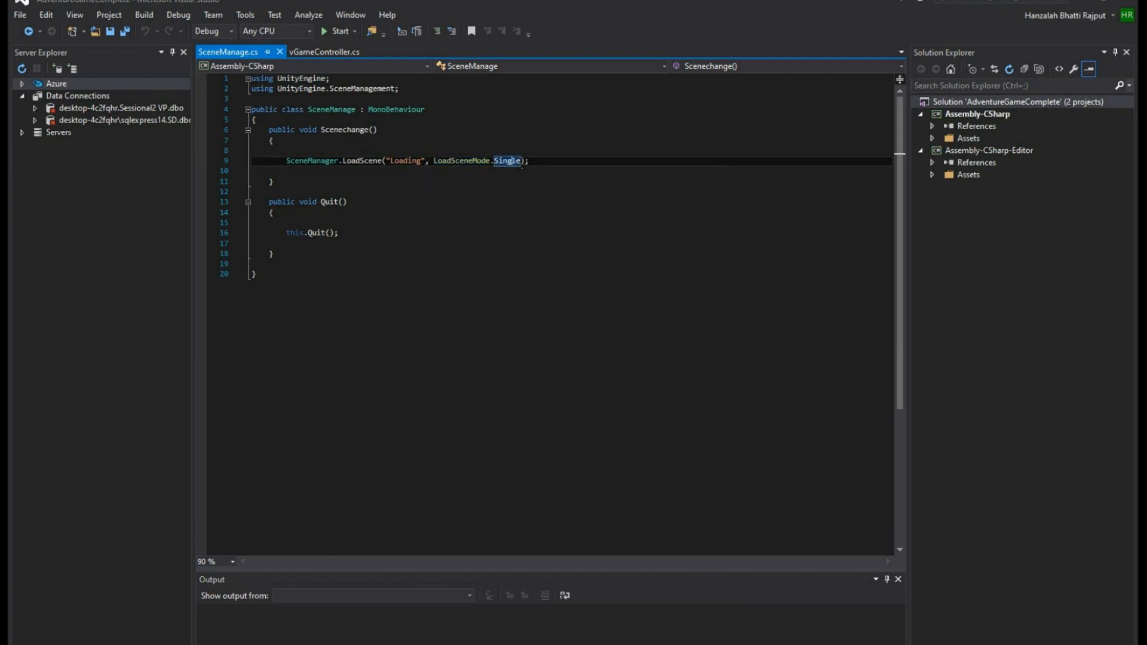
Examine the UnityEngine.SceneManagement using directive and the this.Quit() call inside the Quit method.
left_click_drag(399, 89, 251, 89)
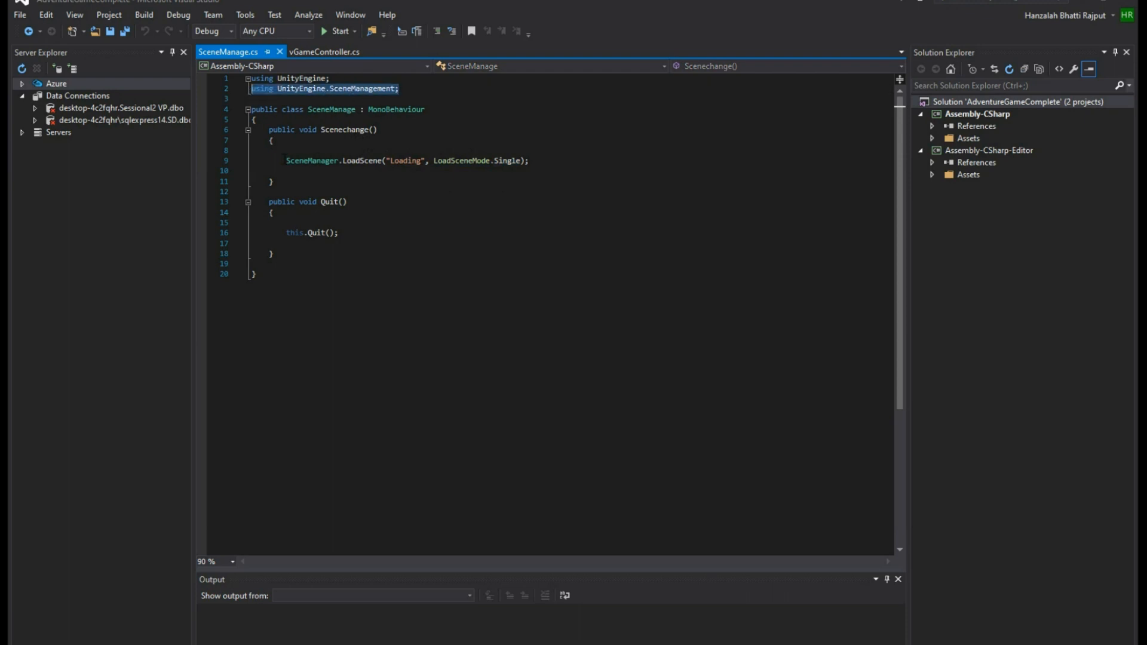
left_click(366, 89)
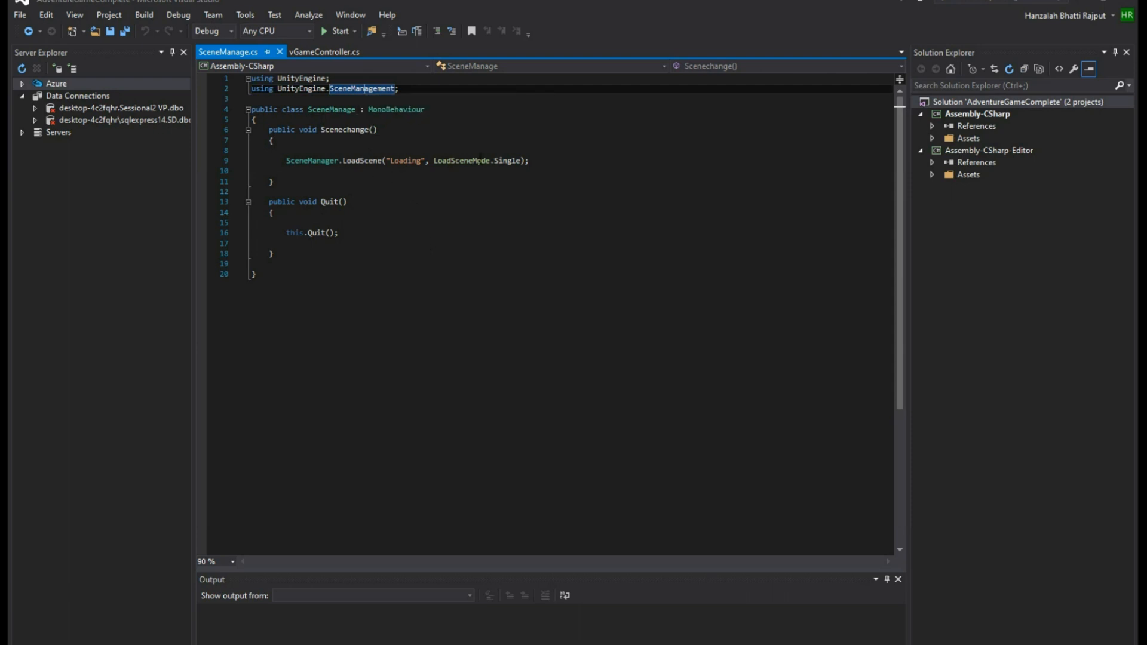
left_click(329, 202)
left_click(305, 233)
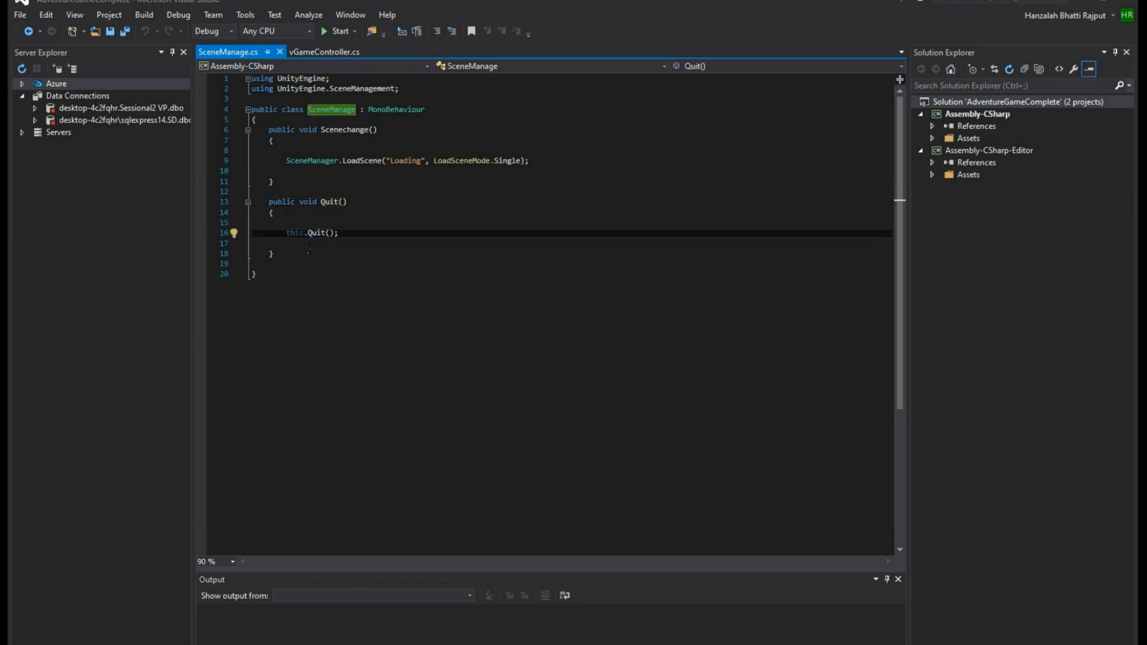
left_click(315, 233)
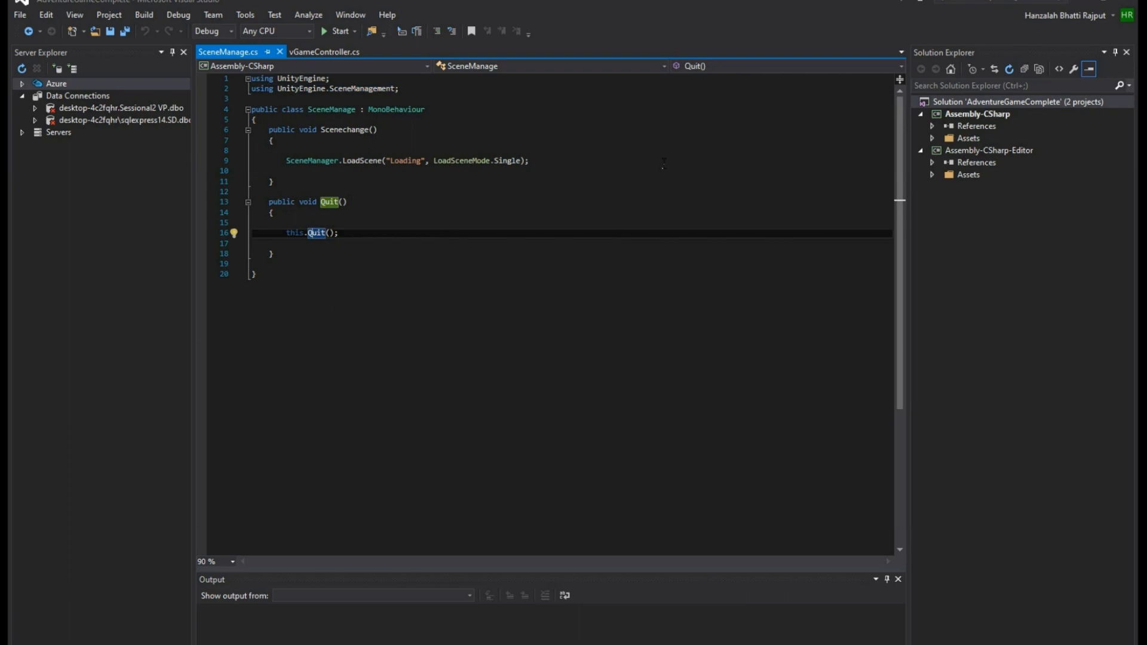
Switch to the Unity editor and remove the existing On Click event entry from the Start button.
key("alt+Tab")
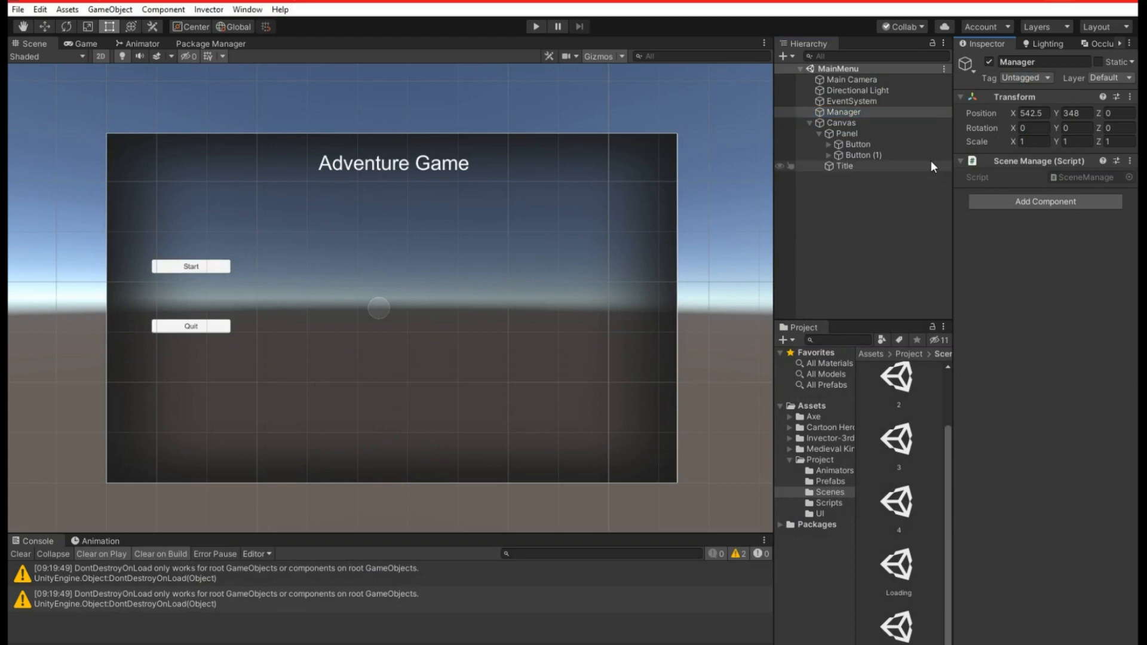
left_click(845, 144)
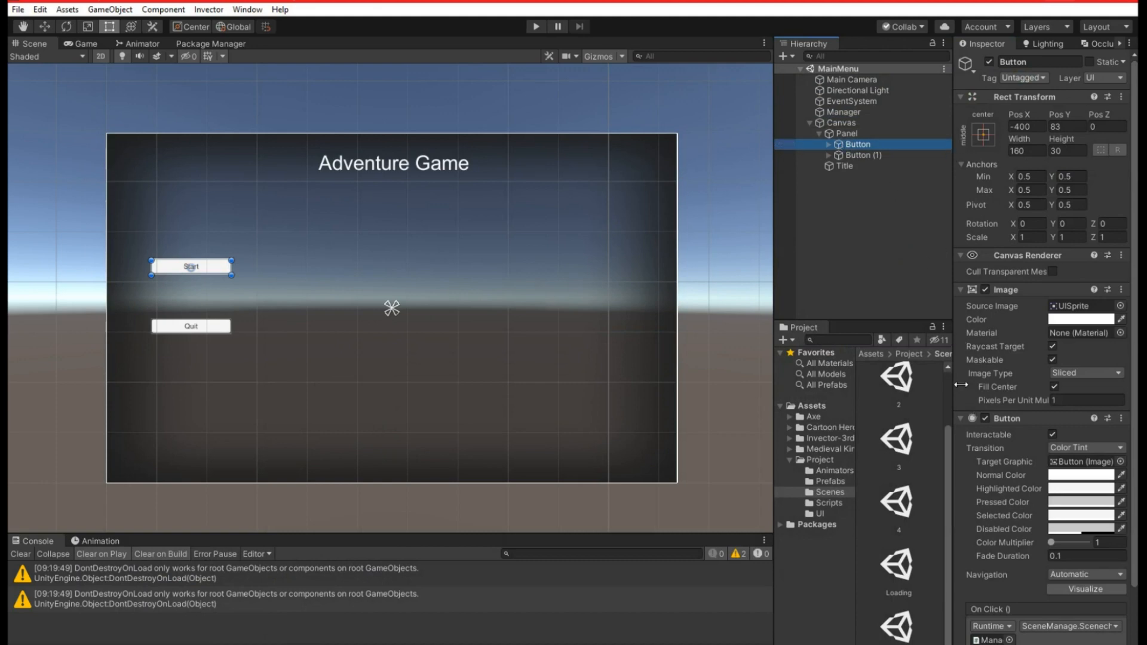
scroll(957, 389, "down", 3)
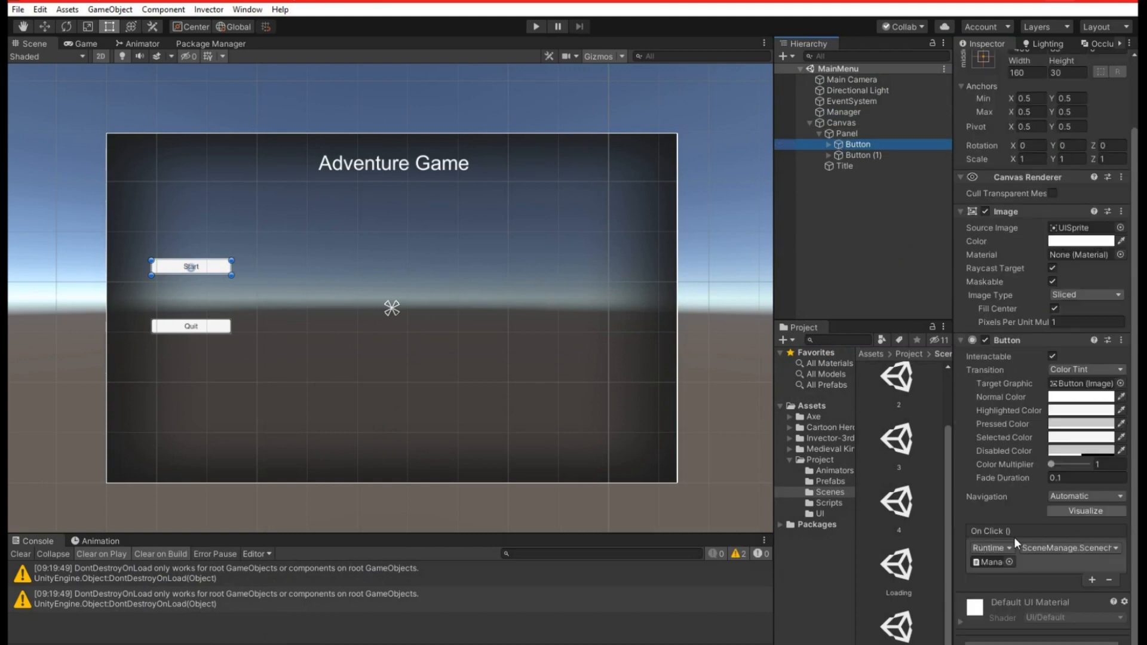
left_click(1109, 580)
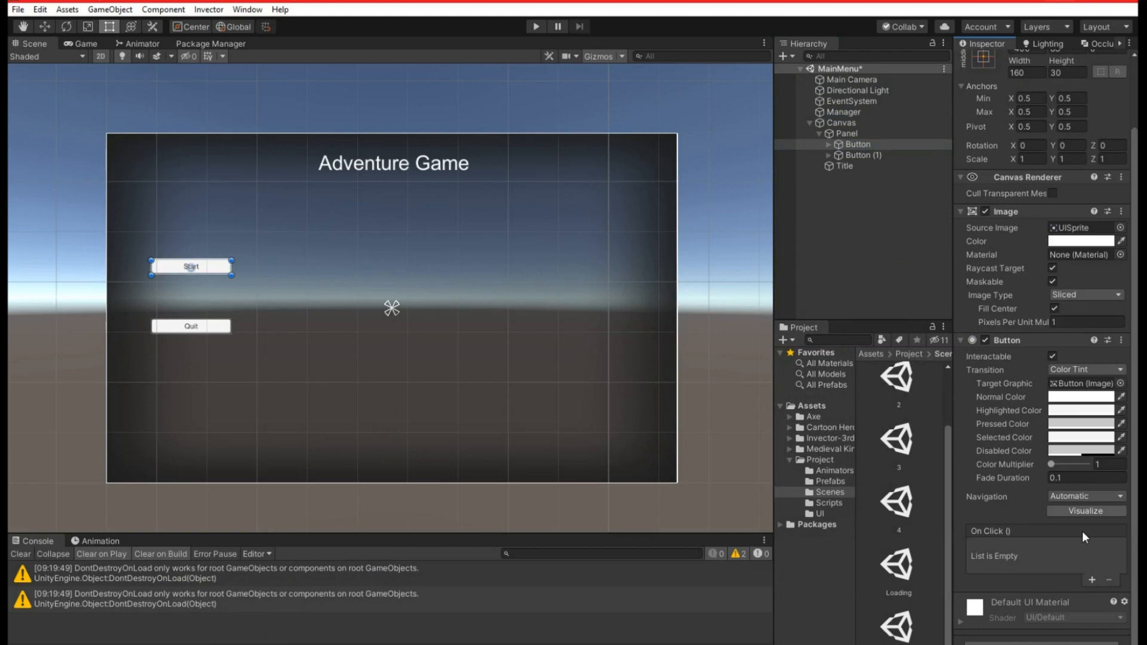
Add an On Click event to the Start button, assign the Manager object and choose the SceneManage Scenechange () function.
left_click(1092, 580)
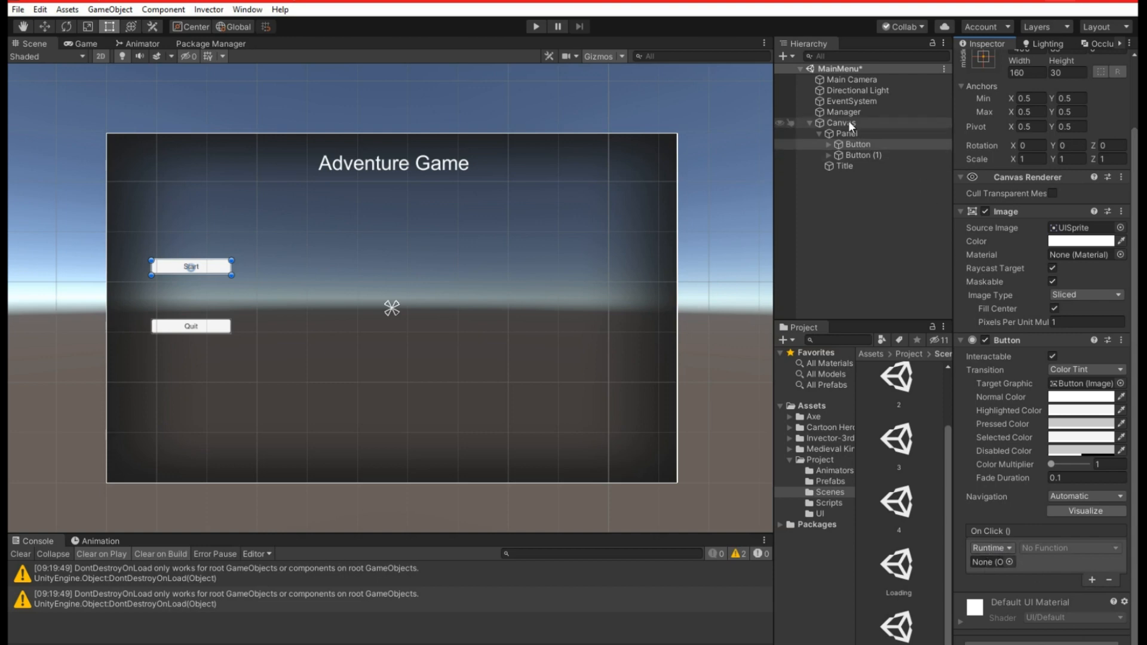
left_click_drag(844, 113, 994, 567)
left_click(1055, 546)
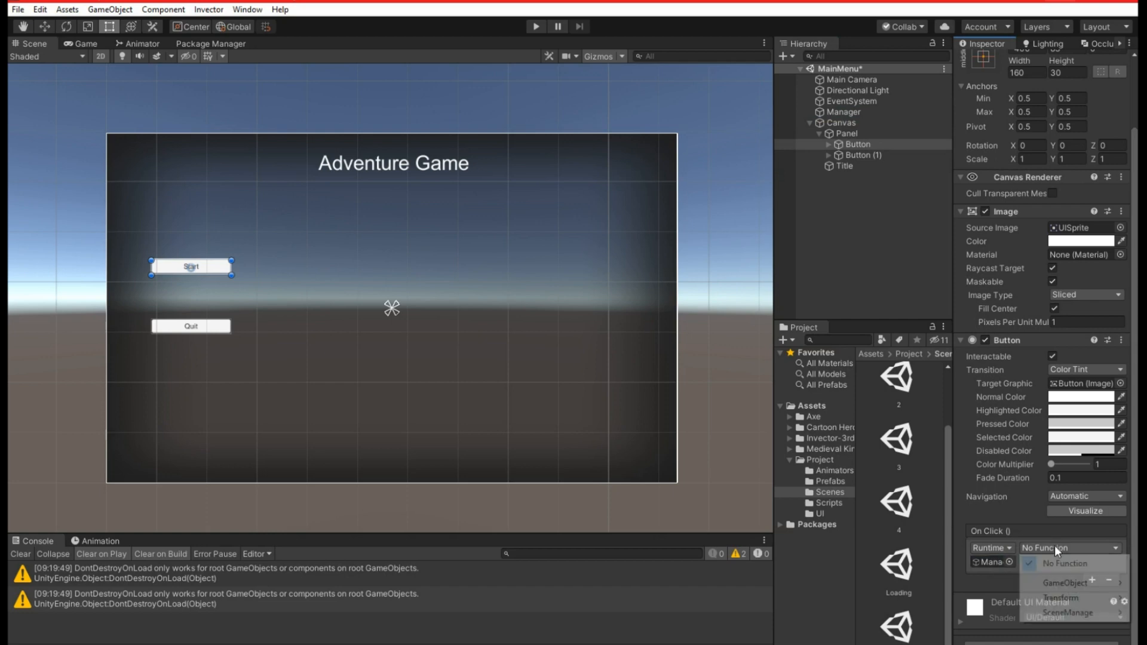
mouse_move(1055, 610)
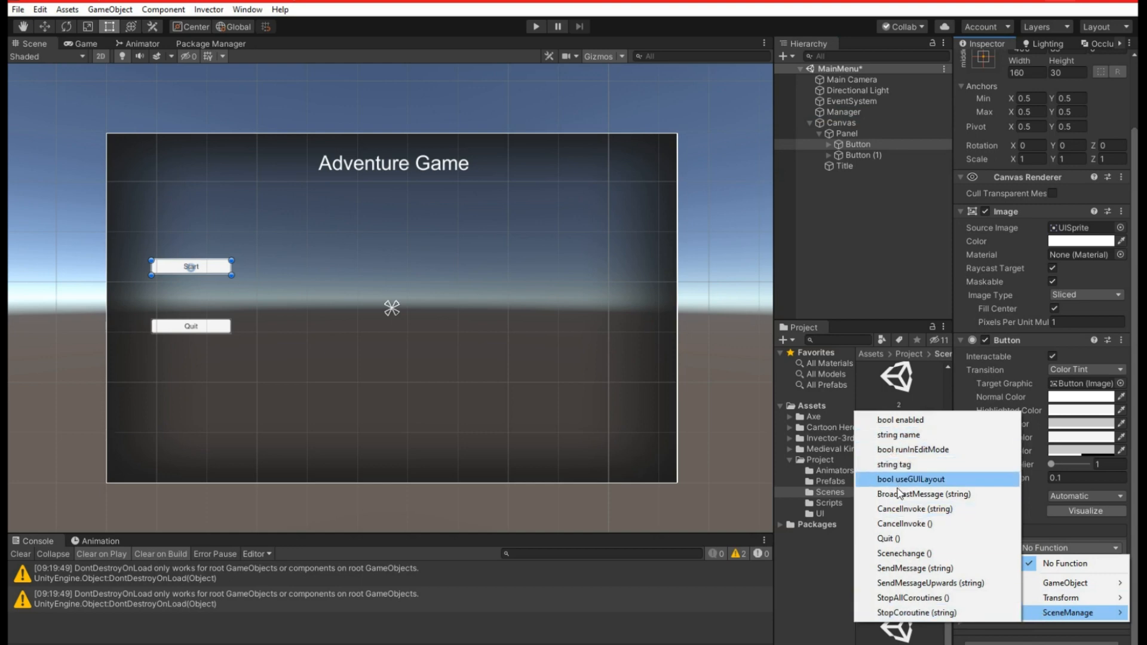
left_click(898, 554)
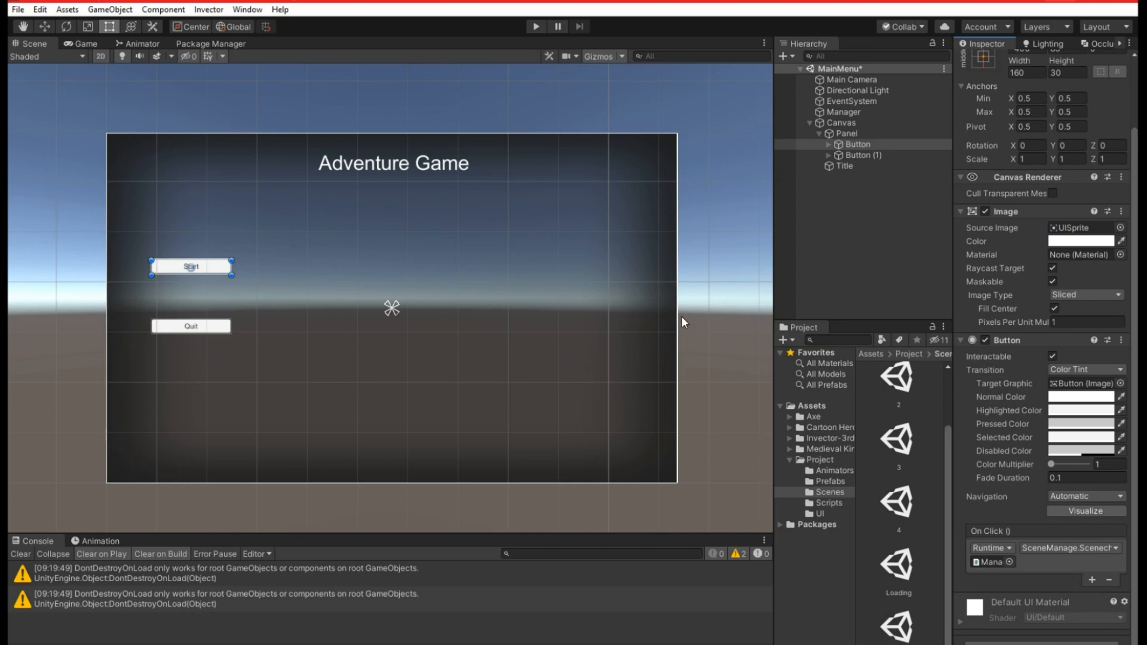
Select the Quit button and choose SceneManage Quit () as its On Click function.
left_click(842, 155)
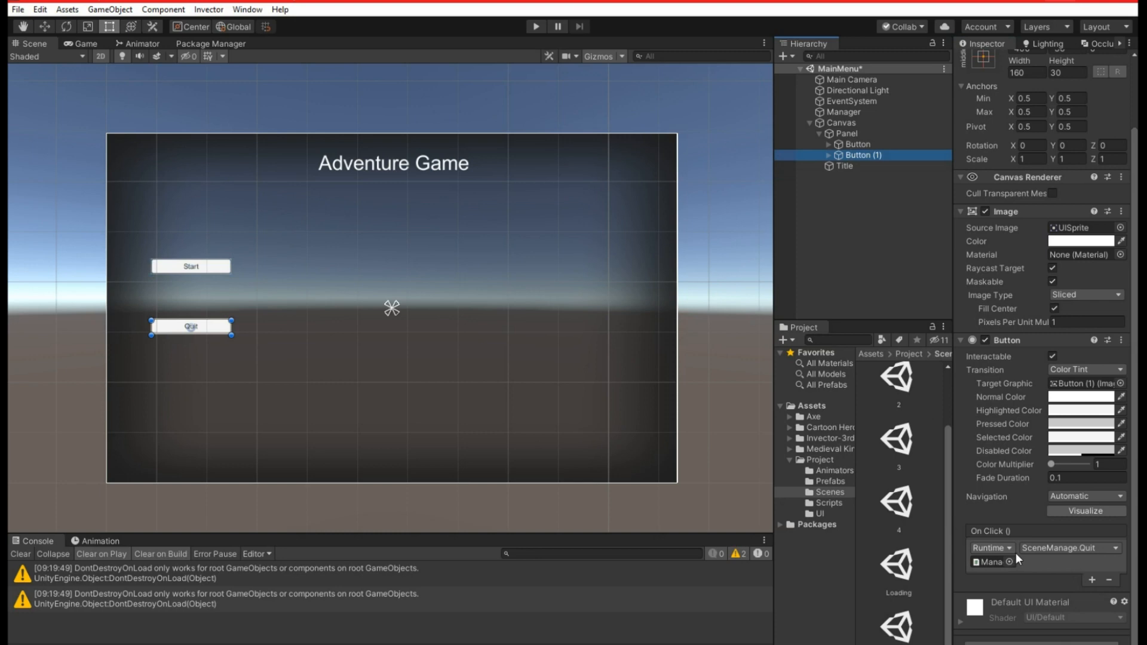
left_click(1053, 549)
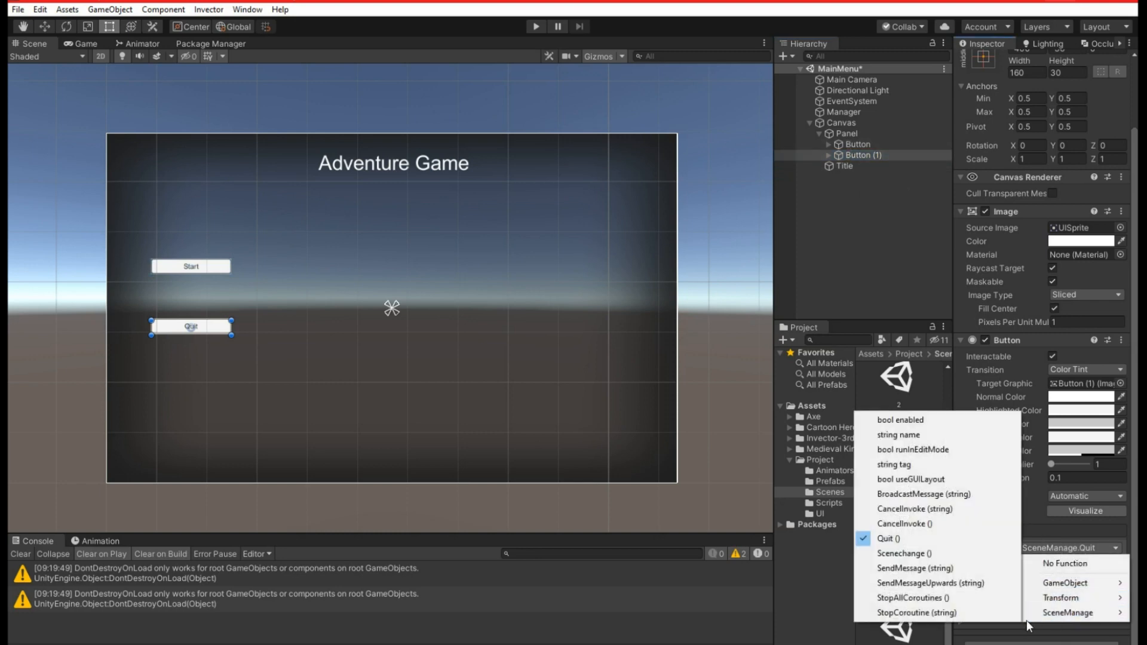
left_click(896, 540)
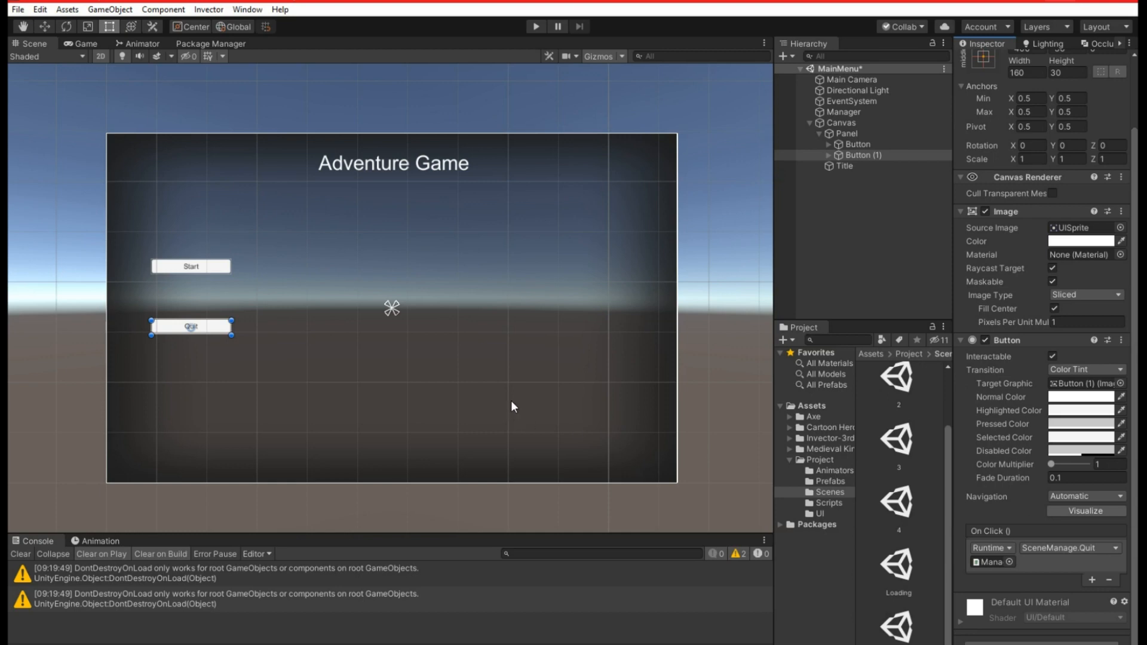
Collapse the Canvas, save the MainMenu scene and clear the console messages.
left_click(810, 123)
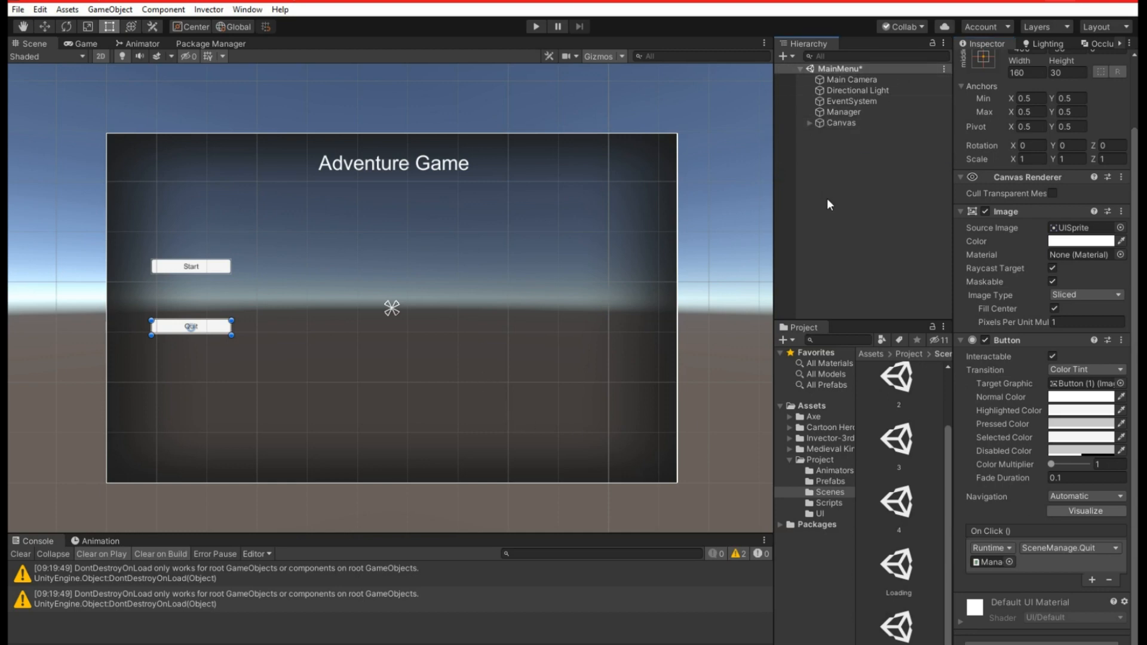
left_click(825, 193)
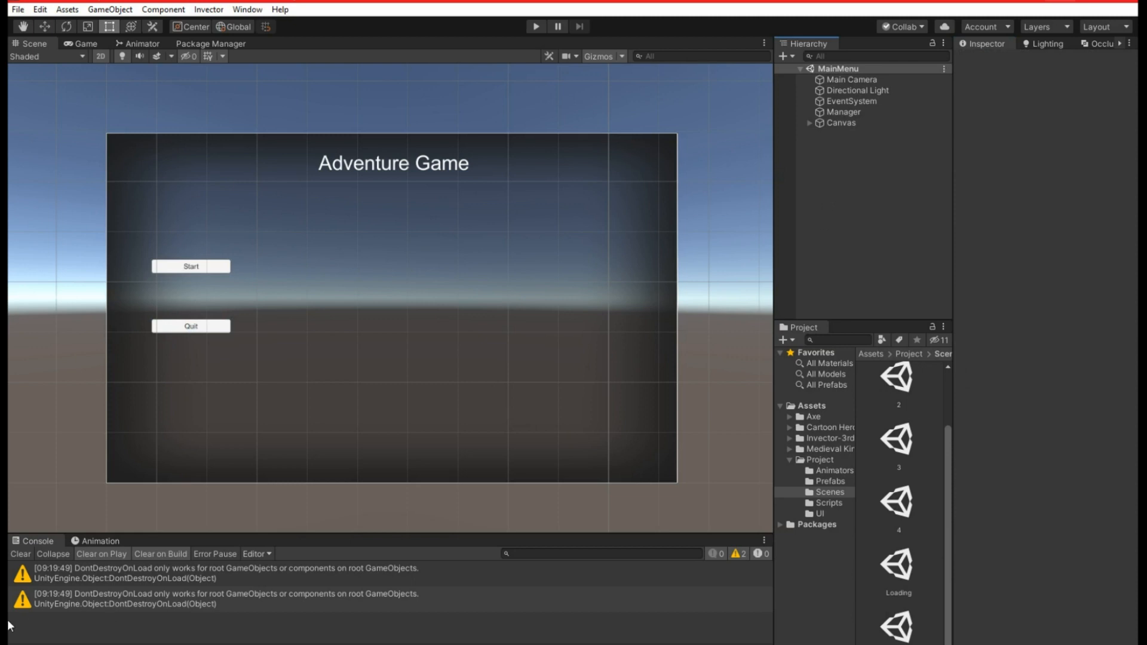
left_click(20, 554)
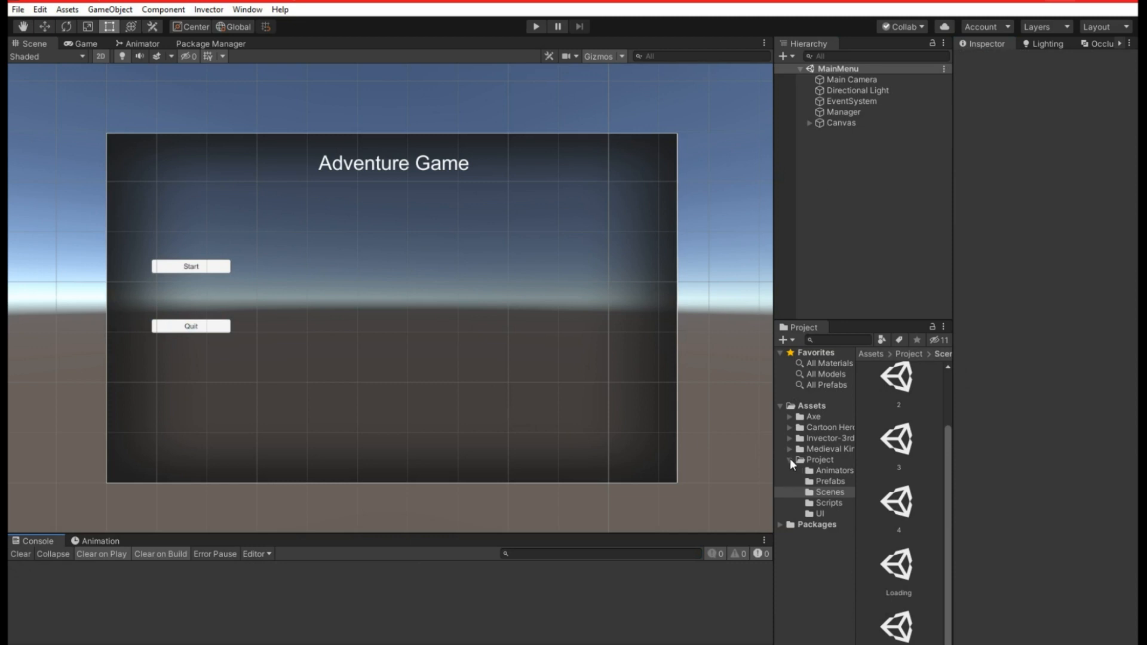
Open the Loading scene and inspect its Main Camera, Canvas and EventSystem objects.
double_click(893, 564)
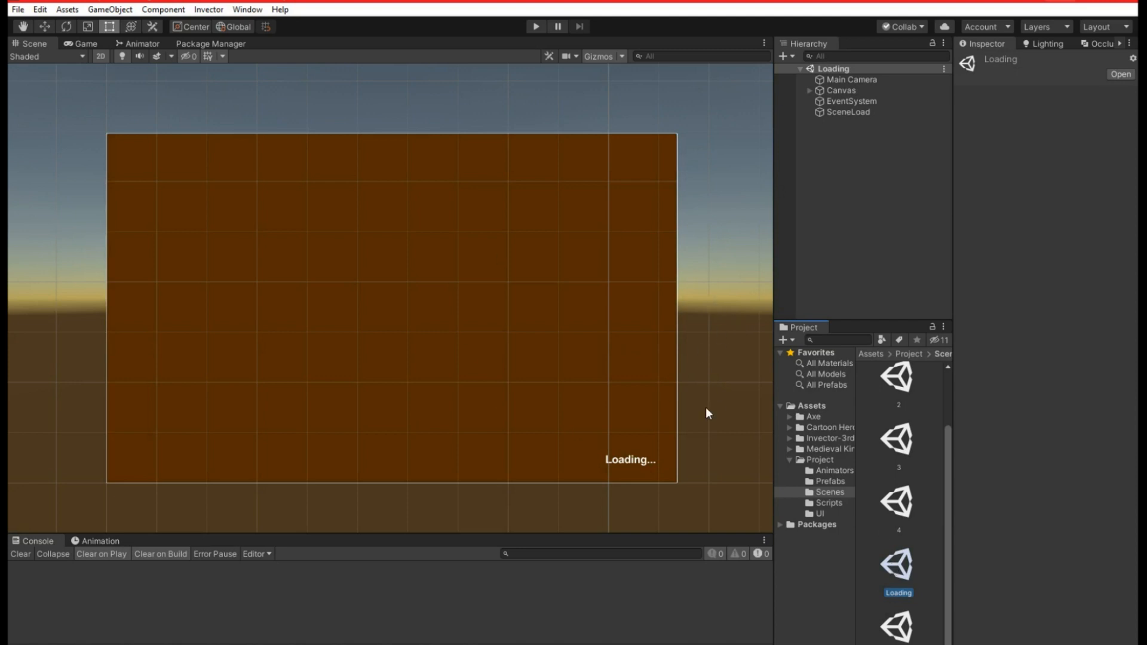
left_click(834, 81)
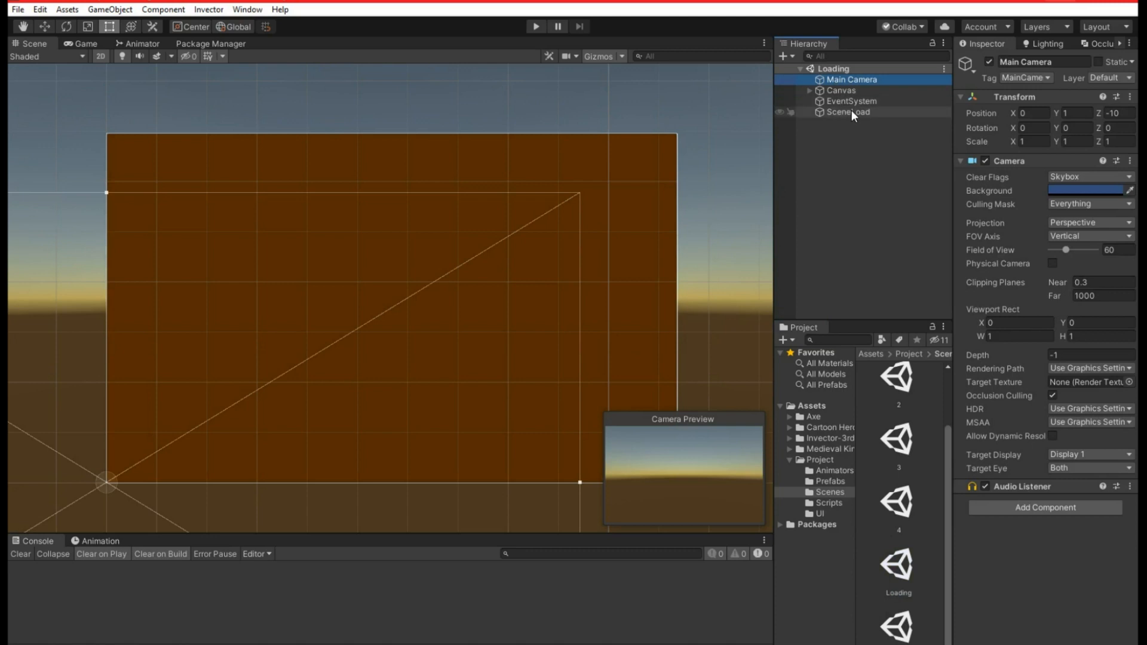
left_click(848, 92)
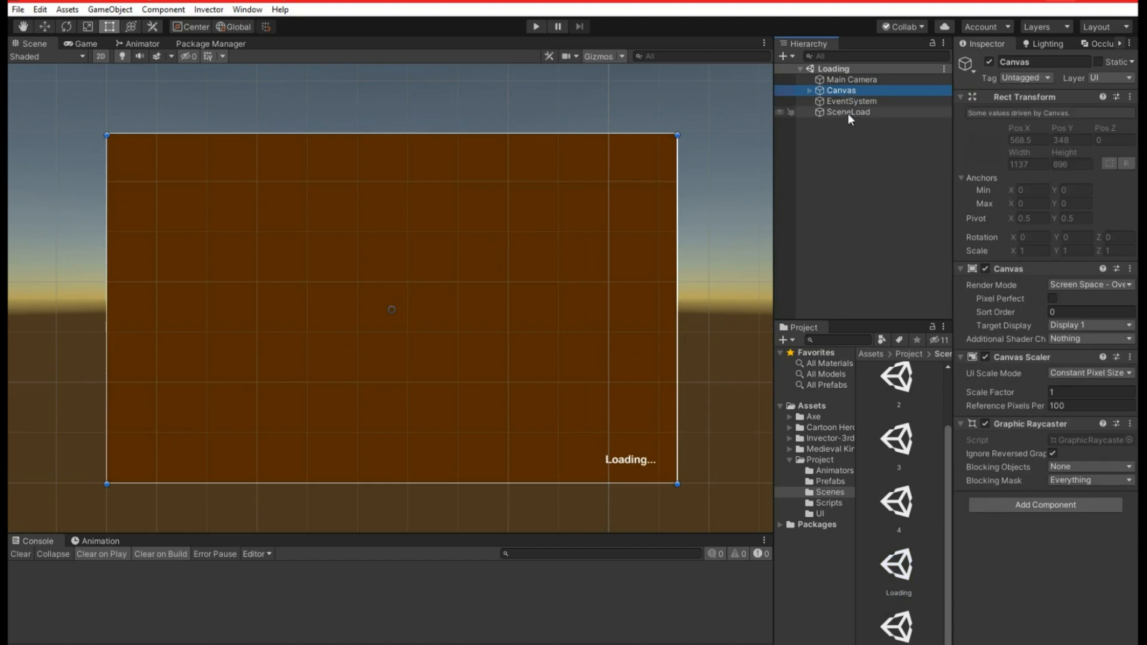
left_click(848, 111)
left_click(847, 101)
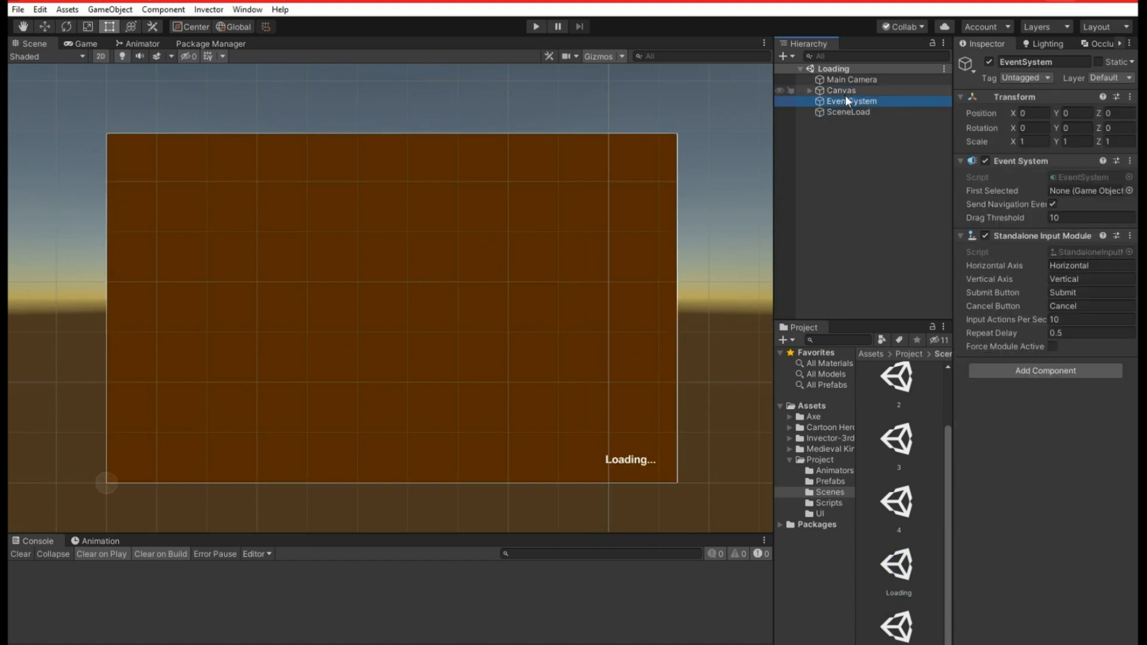
left_click(844, 92)
left_click(844, 102)
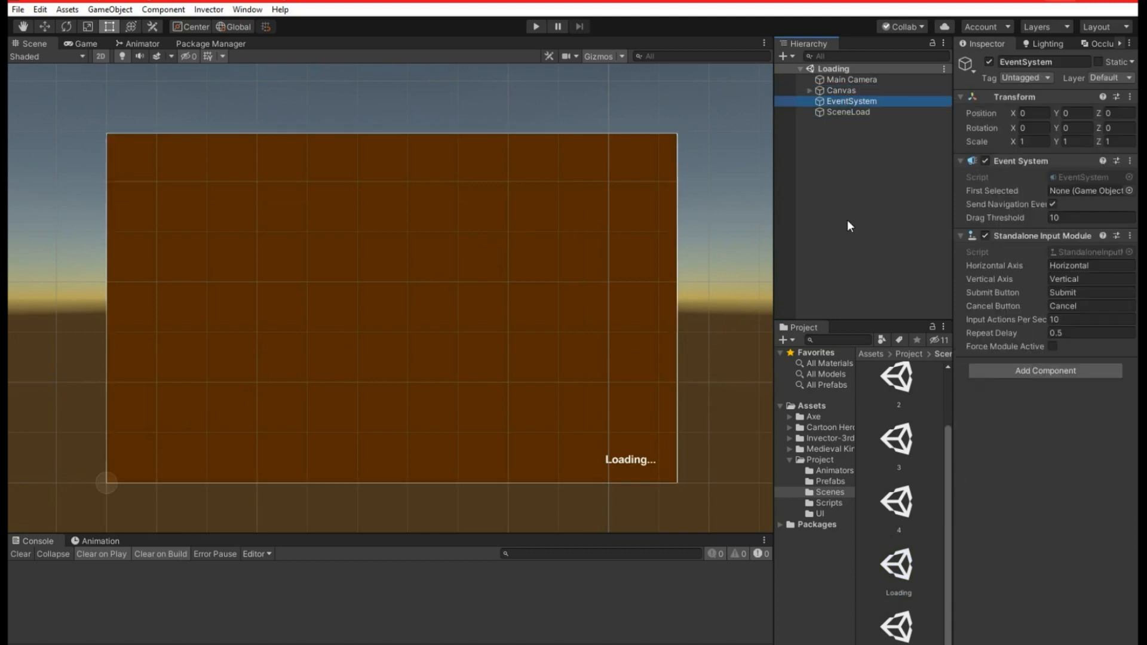
Inspect the Panel and its "Loading..." Text inside the Canvas, then collapse the Canvas hierarchy again.
left_click(837, 91)
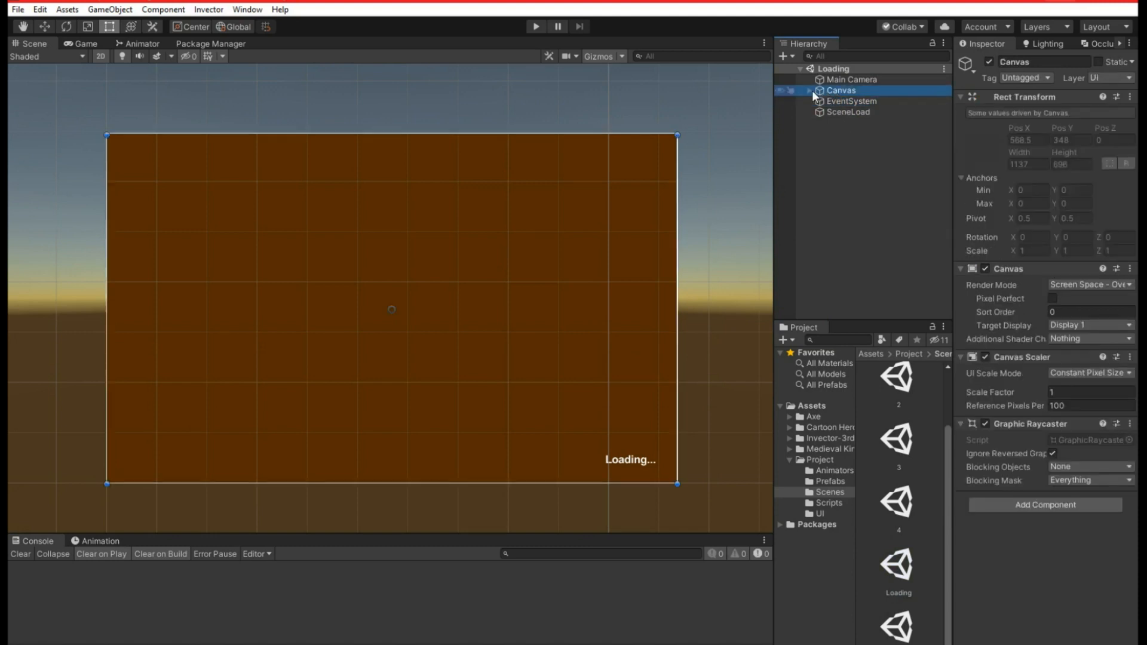
left_click(811, 90)
left_click(838, 102)
left_click(818, 102)
left_click(847, 112)
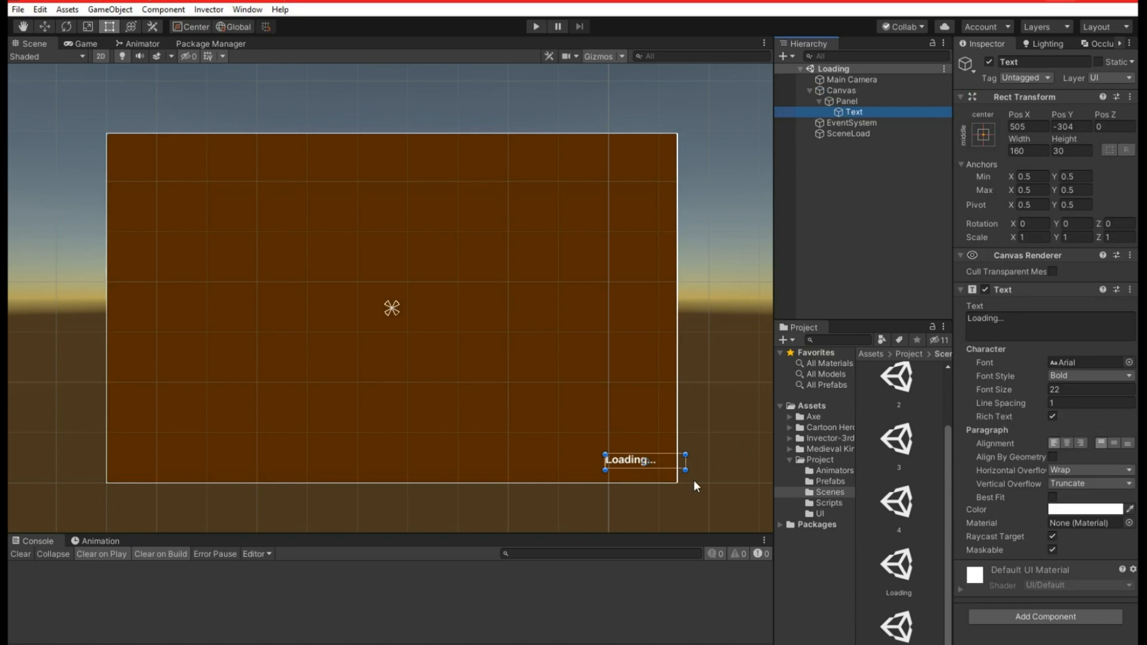
left_click(829, 92)
left_click(809, 91)
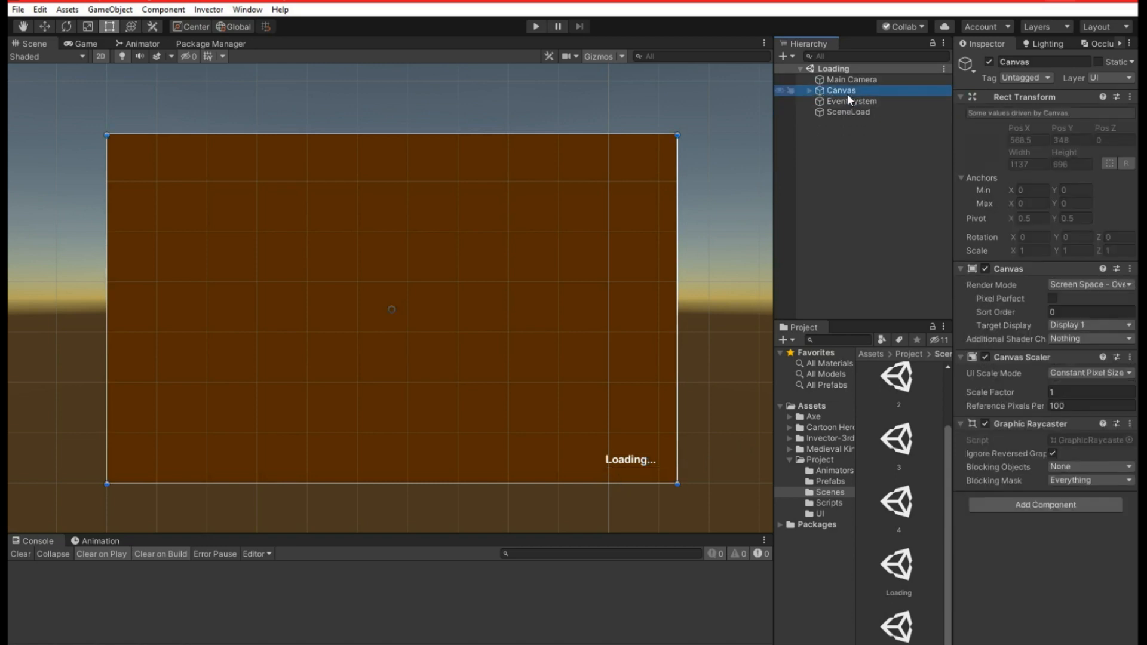
Inspect the SceneLoad object and its attached Loading script component, showing the Create Empty option without using it.
left_click(842, 114)
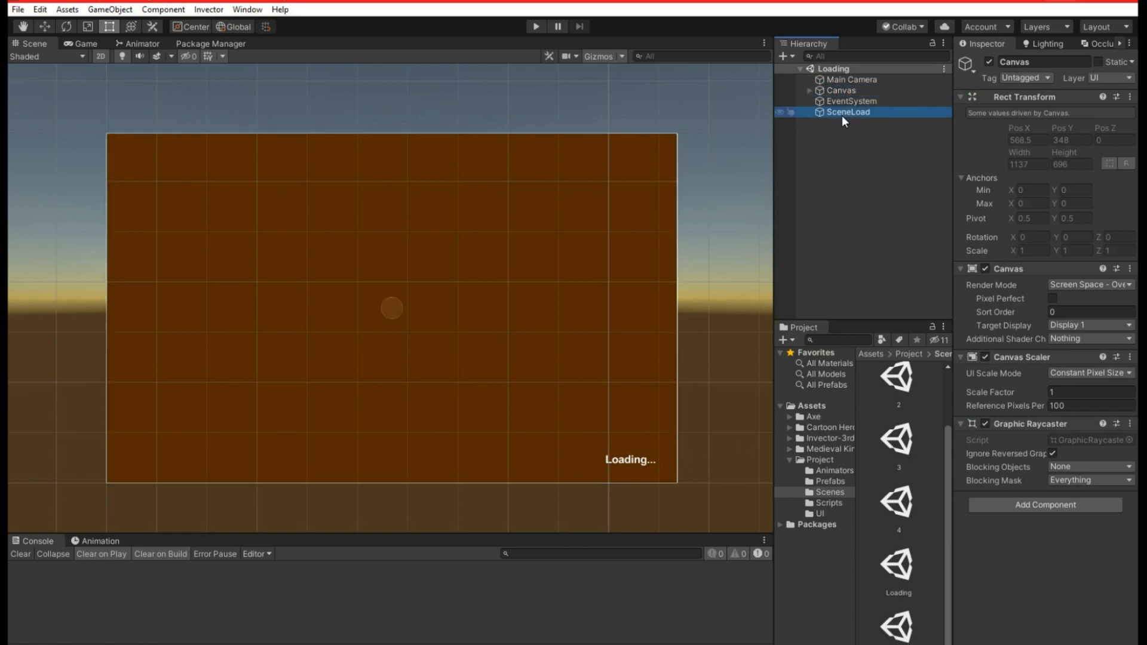
right_click(841, 136)
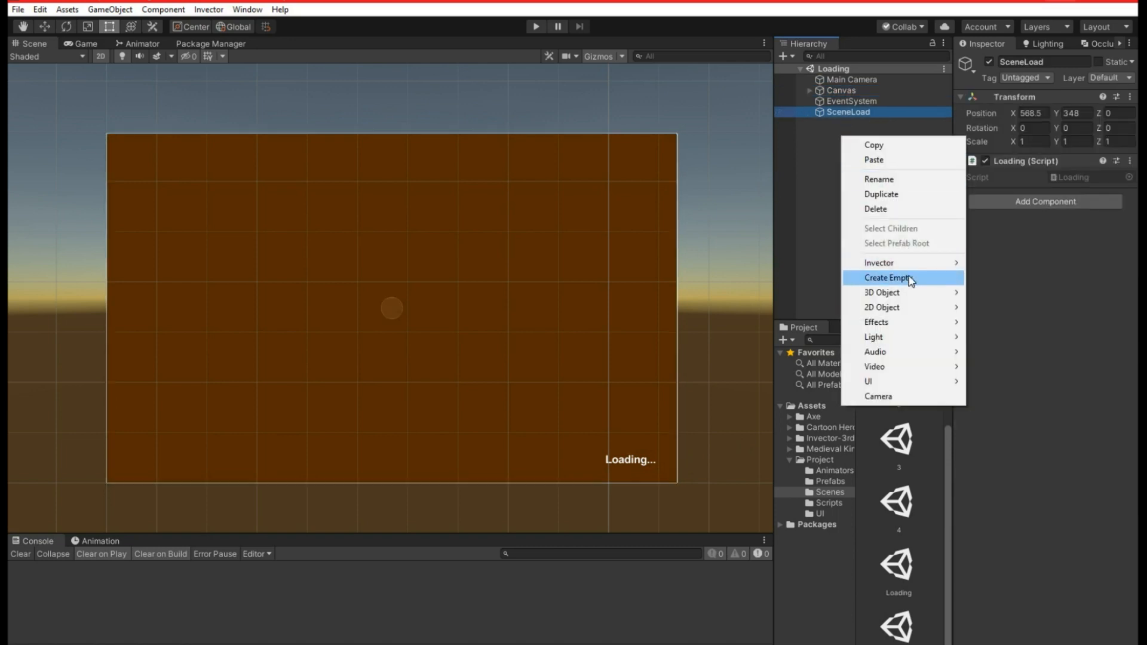
left_click(787, 174)
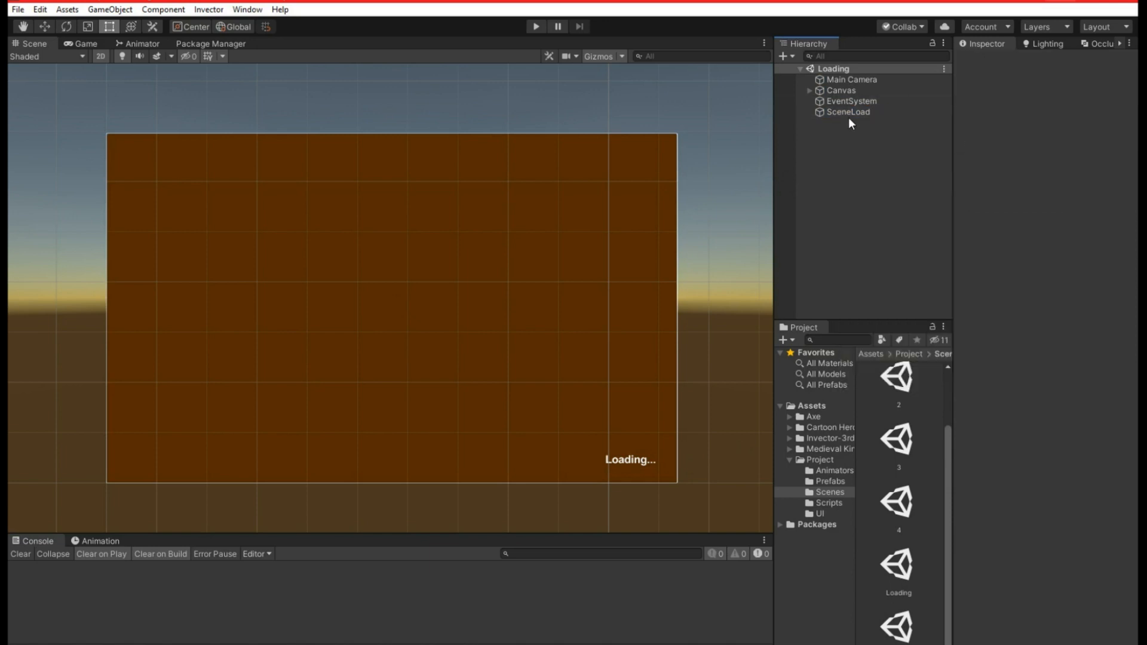
left_click(847, 112)
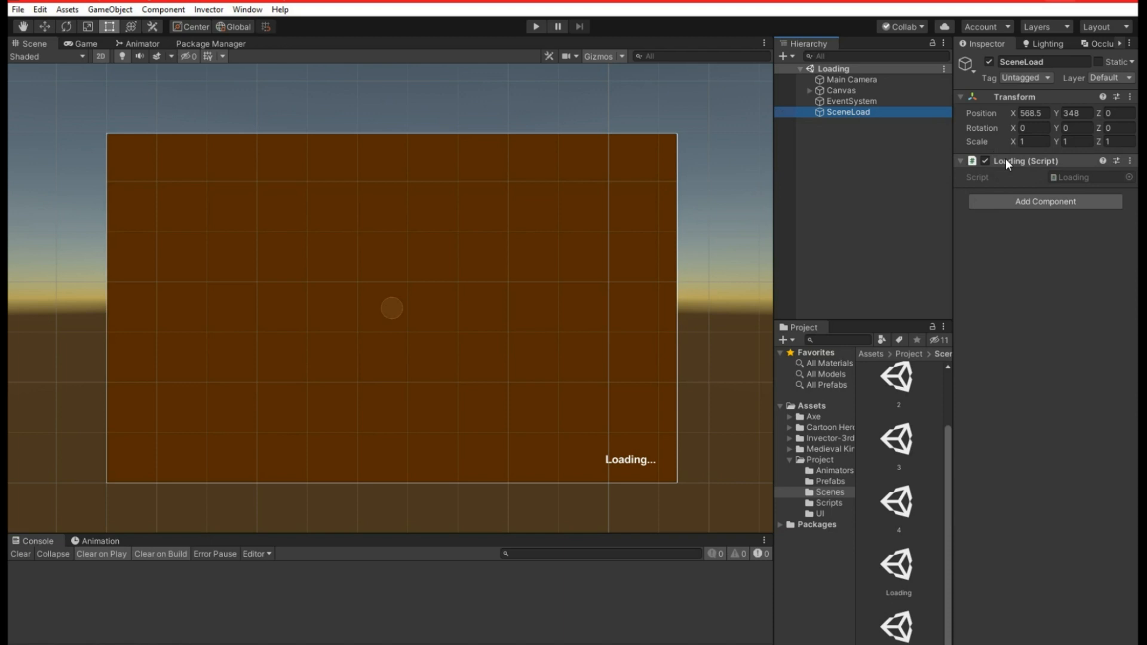
Open the Loading script from the Scripts folder and examine its SceneManagement directive and the IEnumerator return type.
left_click(824, 503)
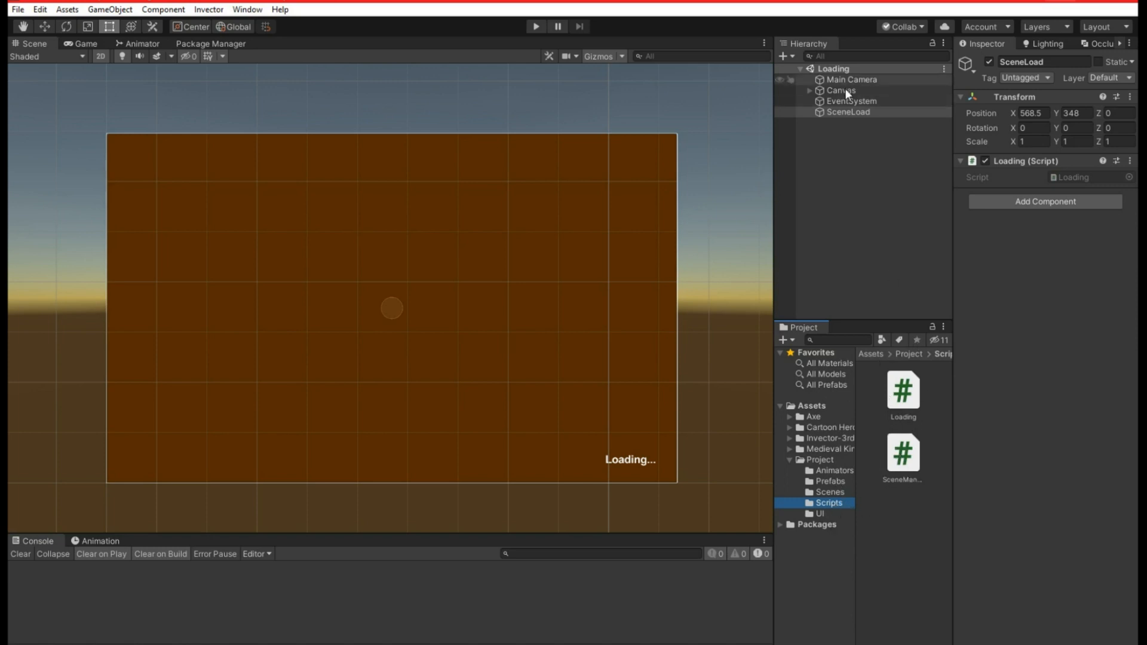
double_click(903, 404)
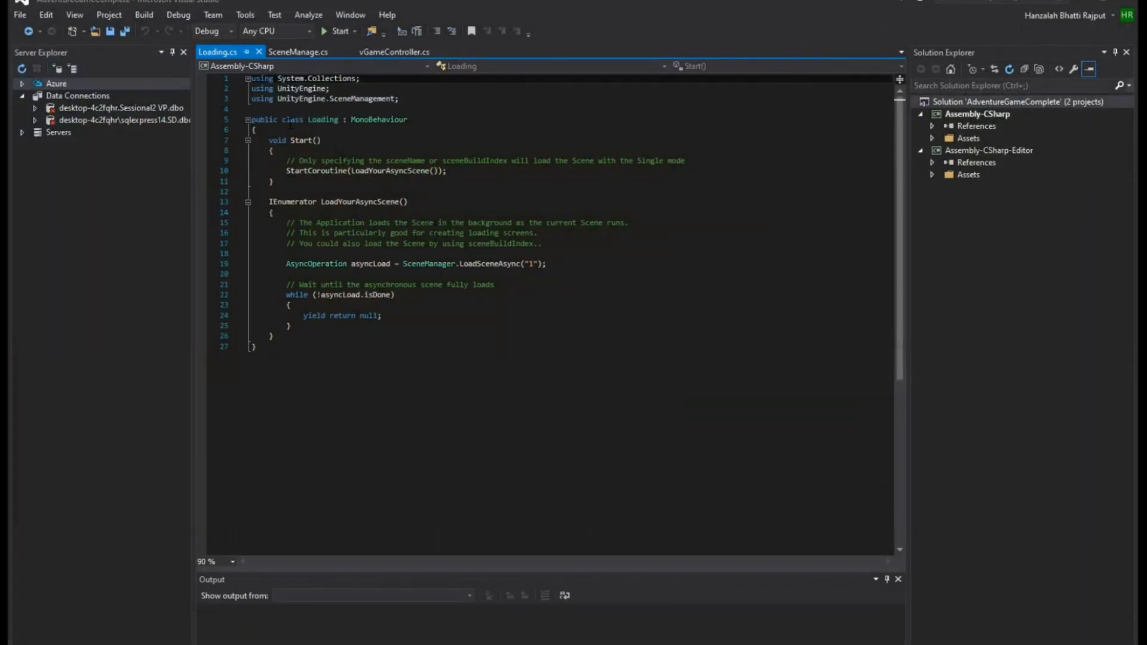
double_click(362, 100)
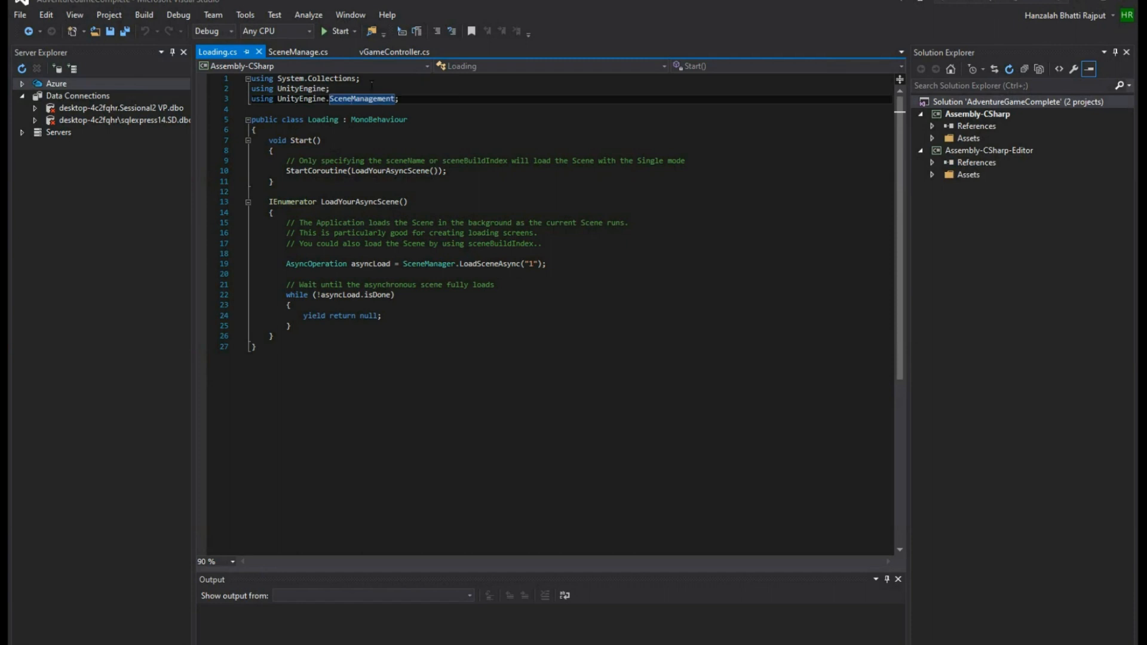
double_click(287, 205)
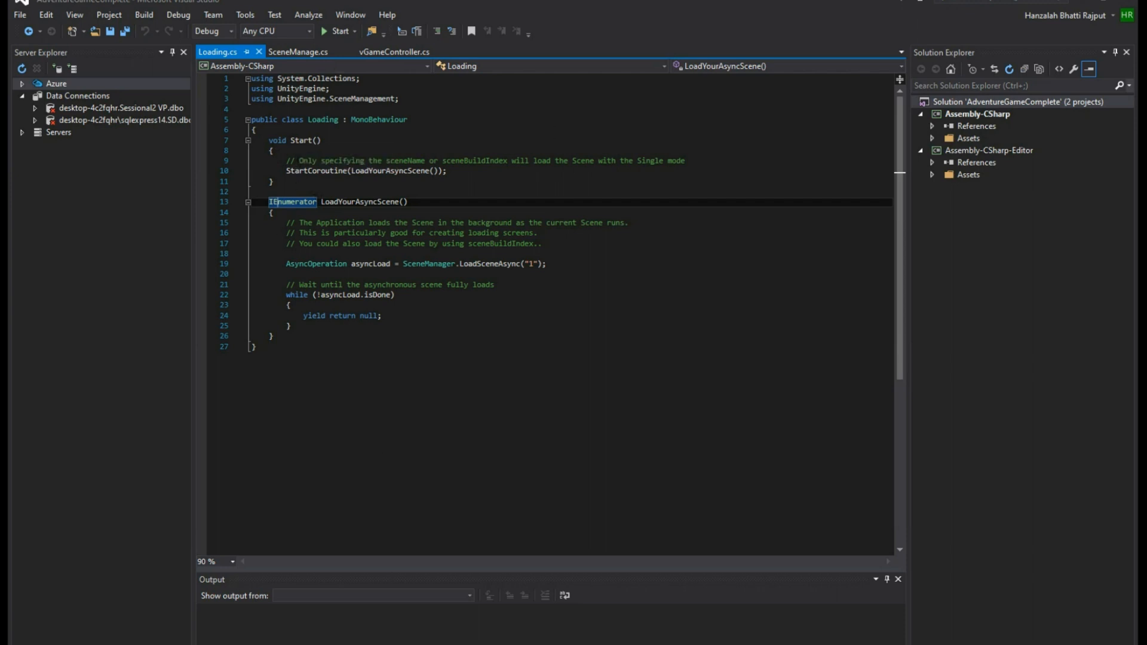
Switch to the browser, read the LoadSceneAsync example in the Unity documentation, and return to the Loading script in Visual Studio.
key("super")
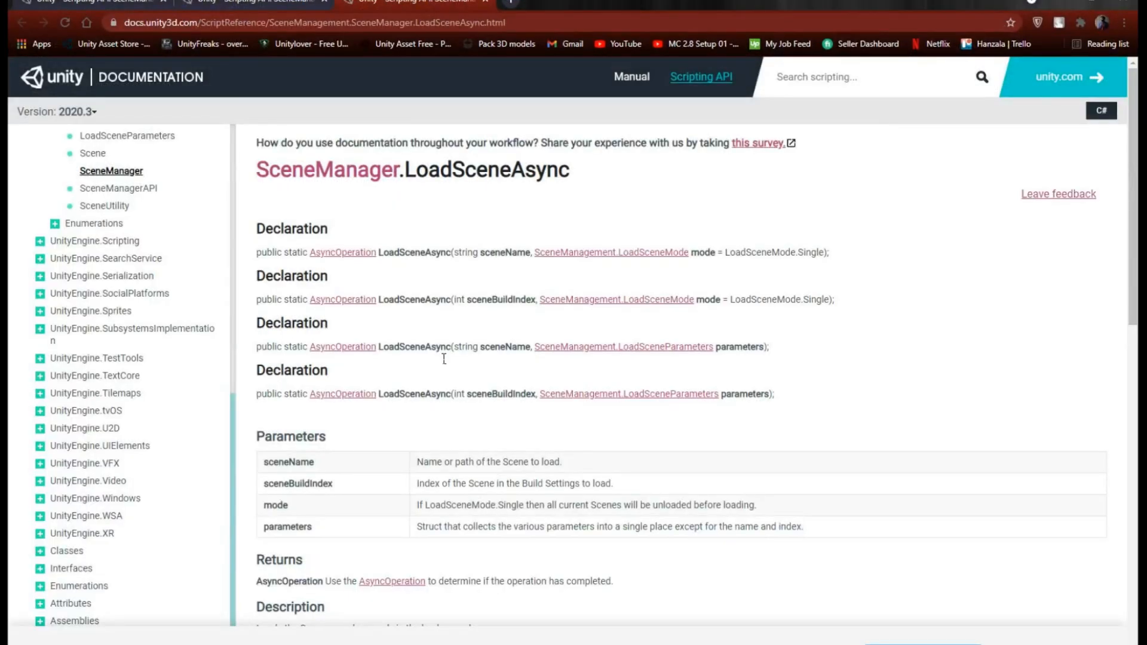
scroll(436, 359, "down", 9)
scroll(437, 358, "down", 1)
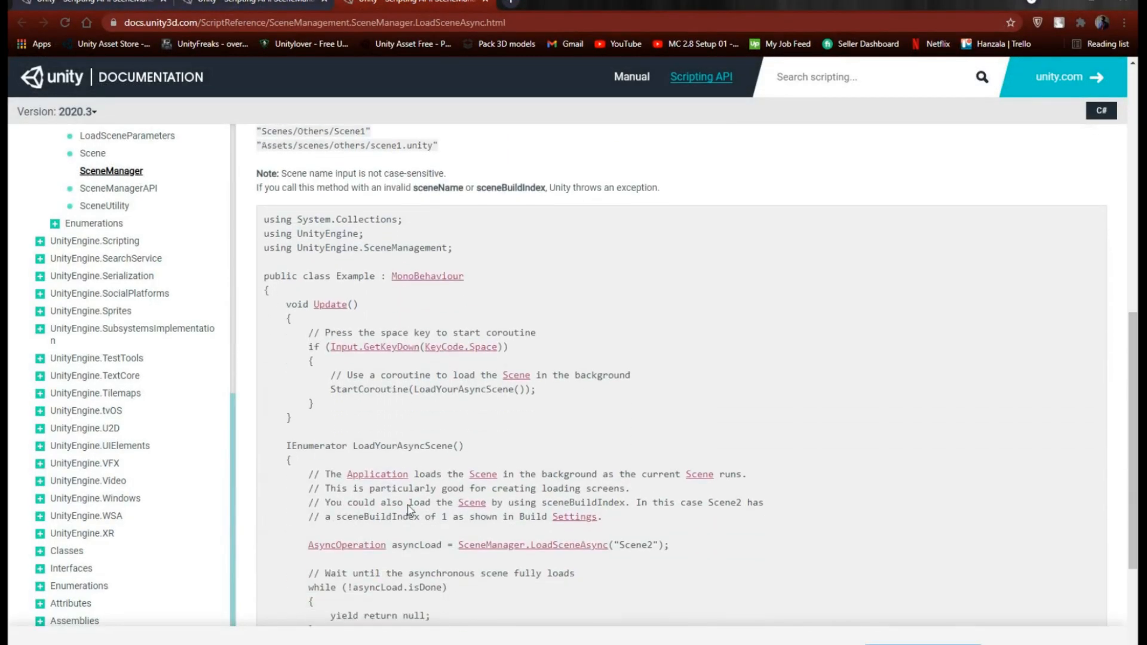
scroll(436, 403, "down", 1)
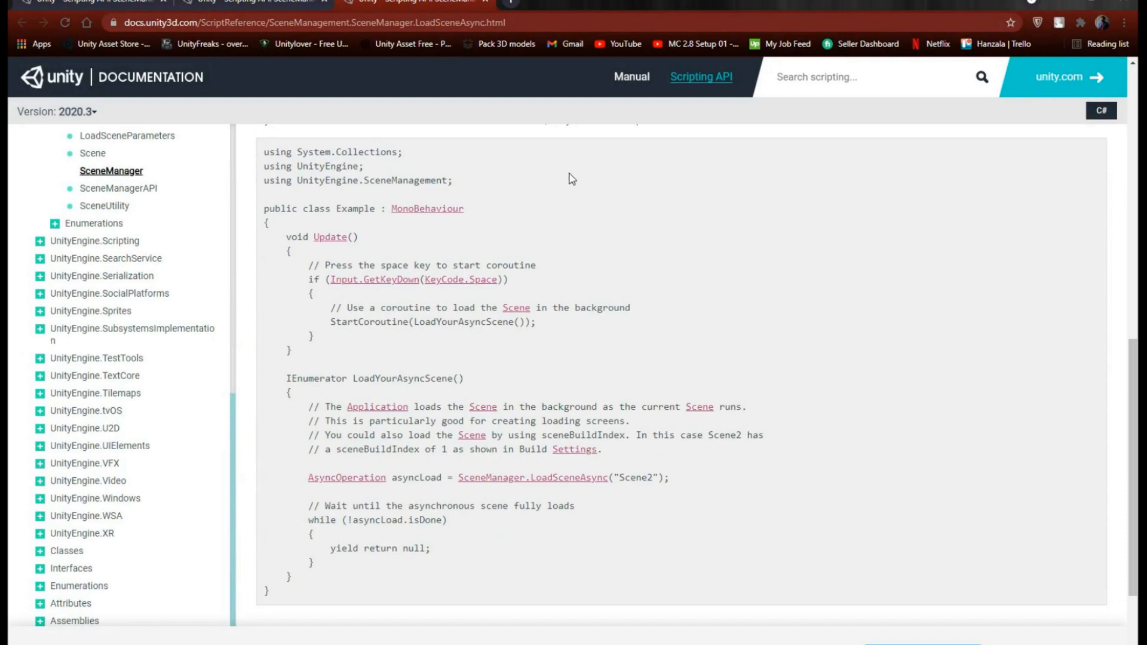
left_click(1063, 3)
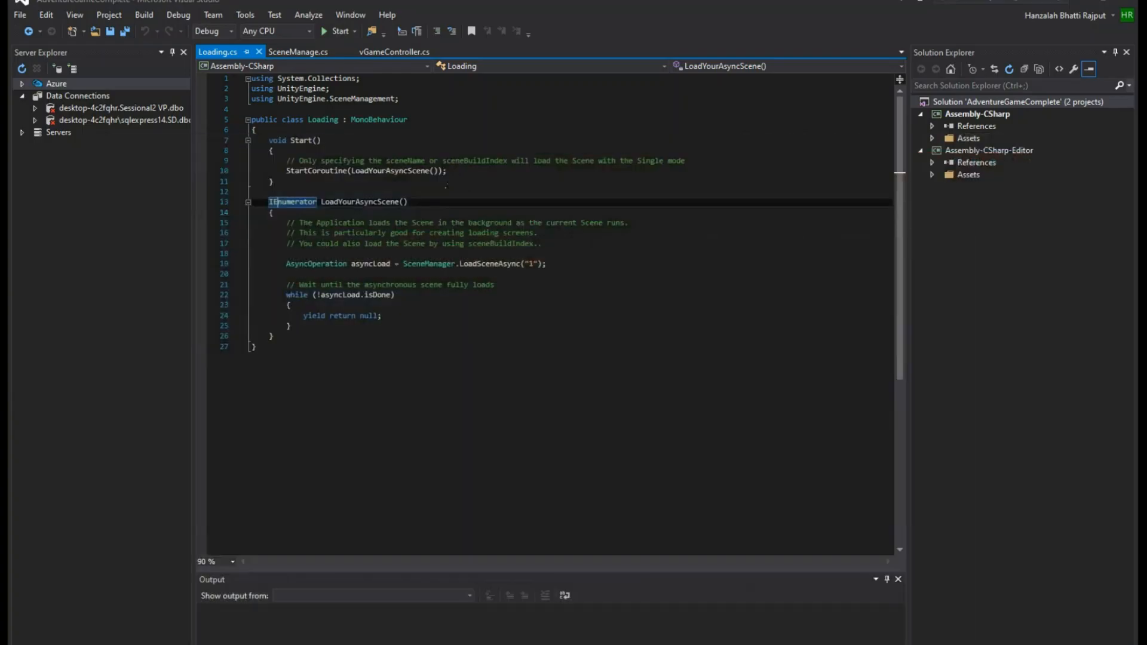
Examine the StartCoroutine(LoadYourAsyncScene()) call in the Start method and the IEnumerator LoadYourAsyncScene declaration.
left_click(299, 141)
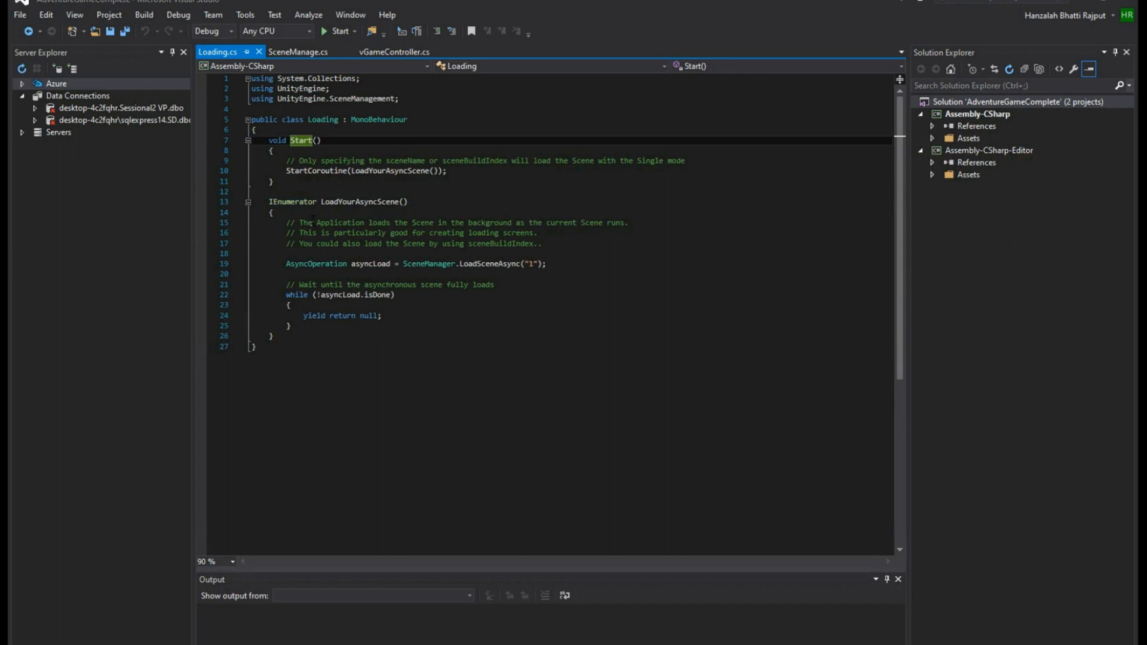
left_click_drag(286, 171, 446, 172)
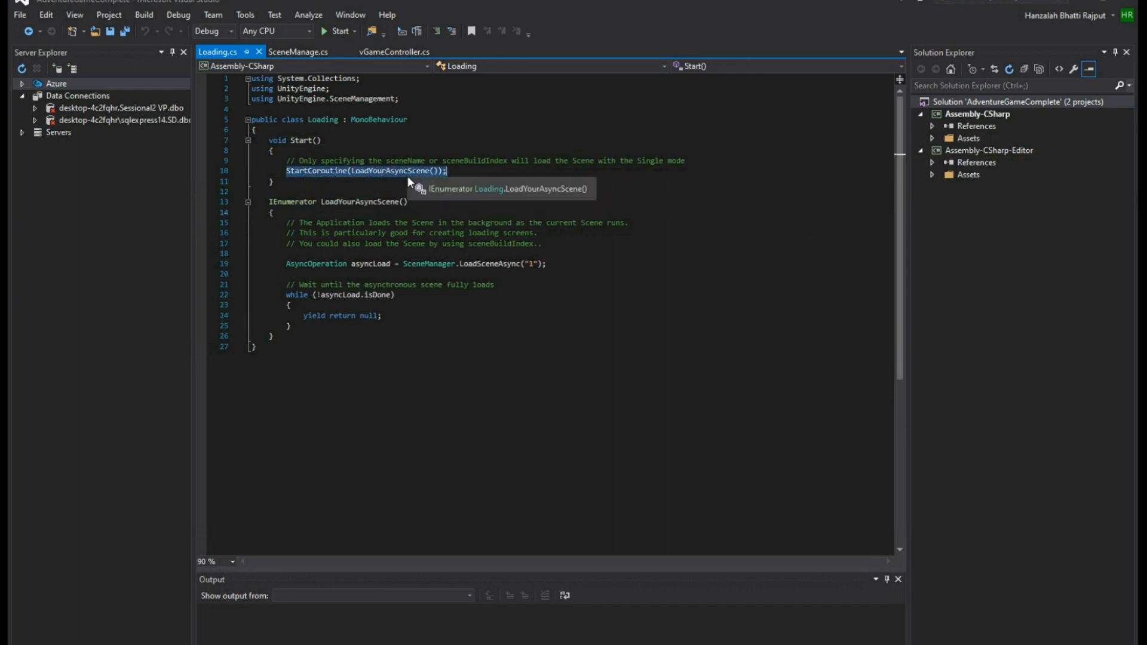
left_click(325, 202)
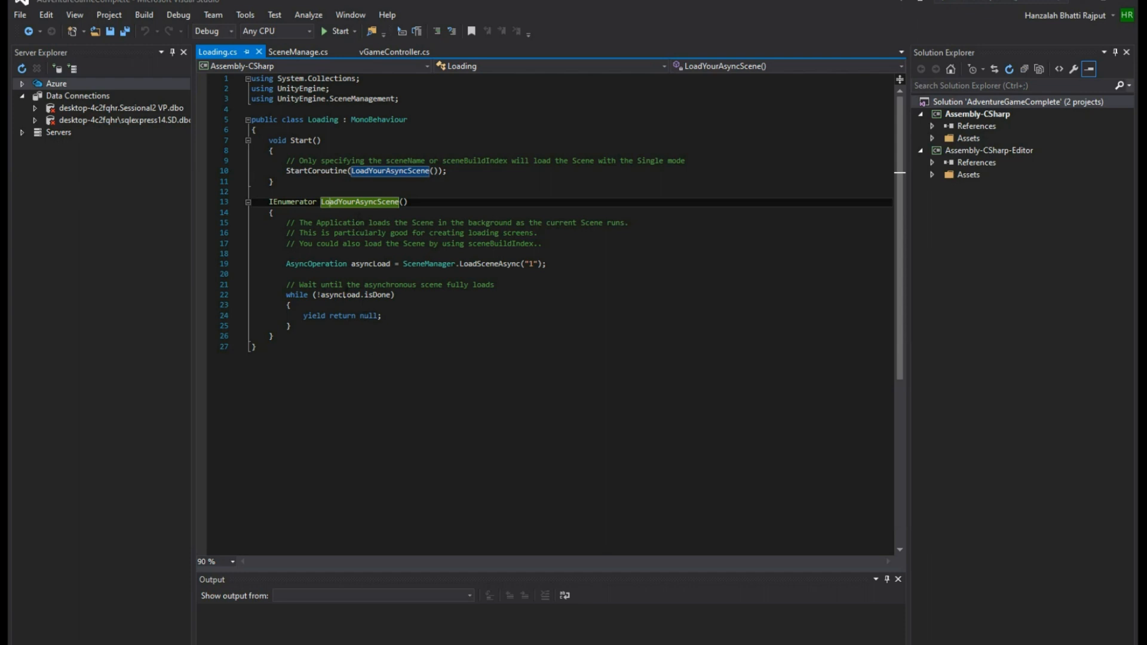
left_click(319, 208)
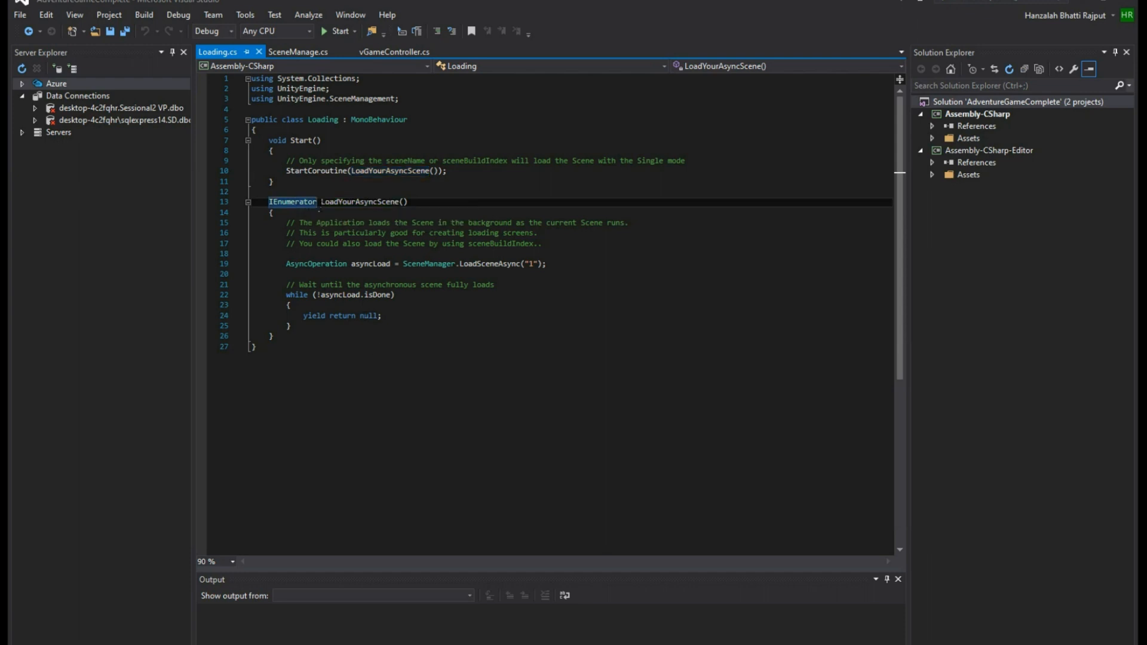
Examine the yield return statement, the background-loading comments and the AsyncOperation line calling SceneManager.LoadSceneAsync("1") in LoadYourAsyncScene.
left_click(448, 318)
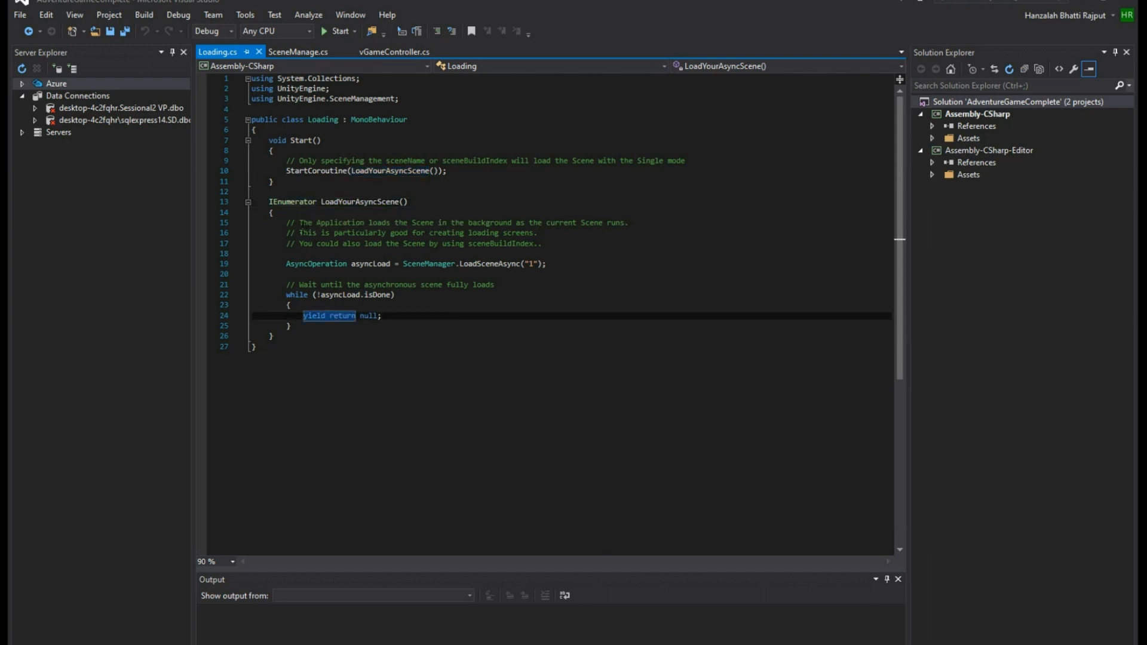
left_click_drag(286, 223, 557, 251)
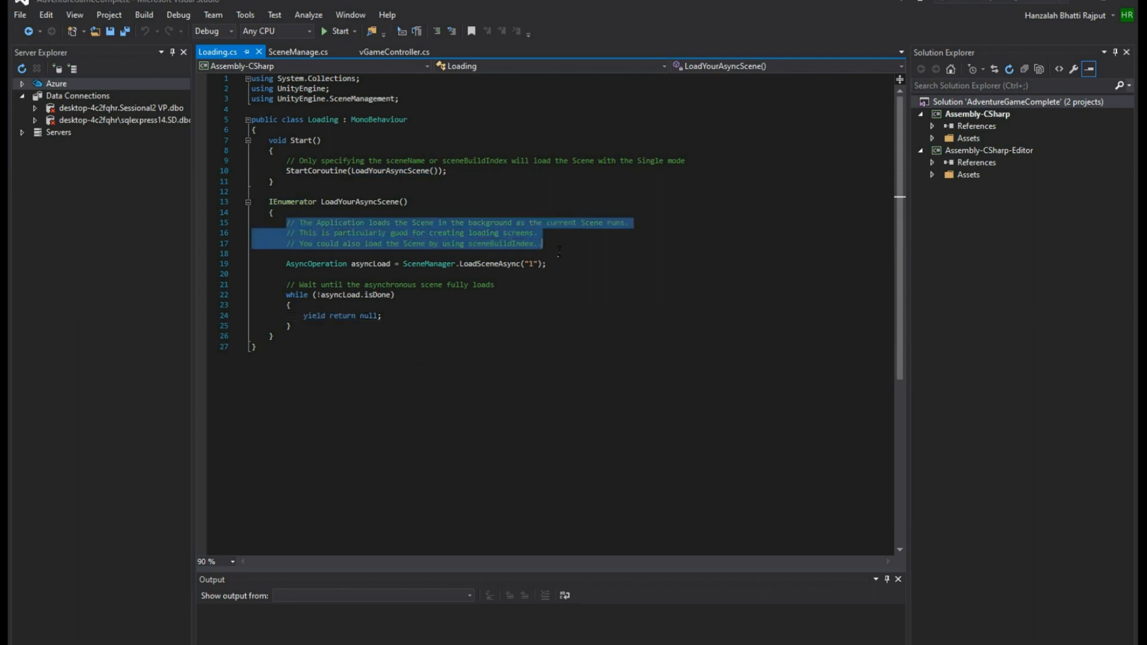
left_click(559, 247)
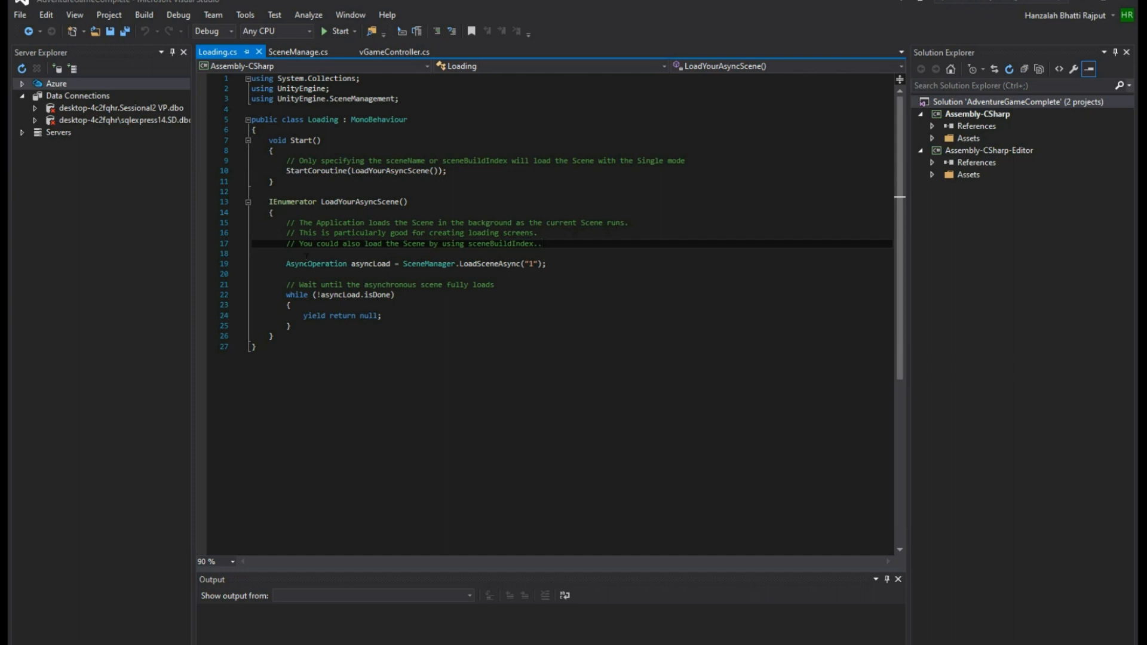
left_click_drag(287, 263, 555, 268)
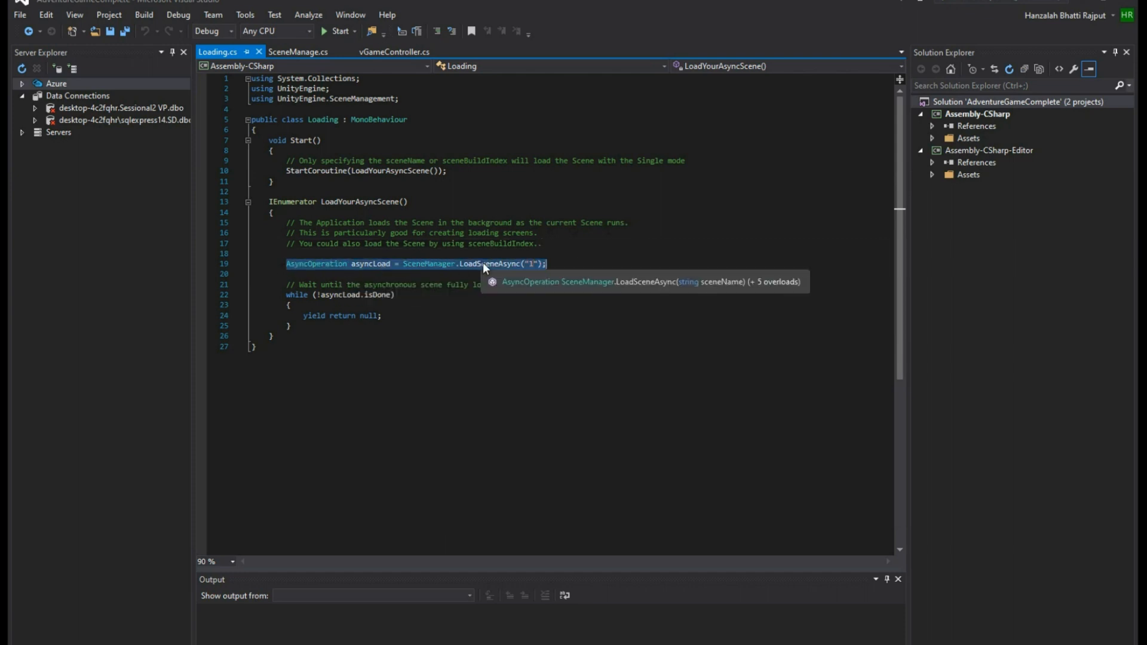
left_click(317, 264)
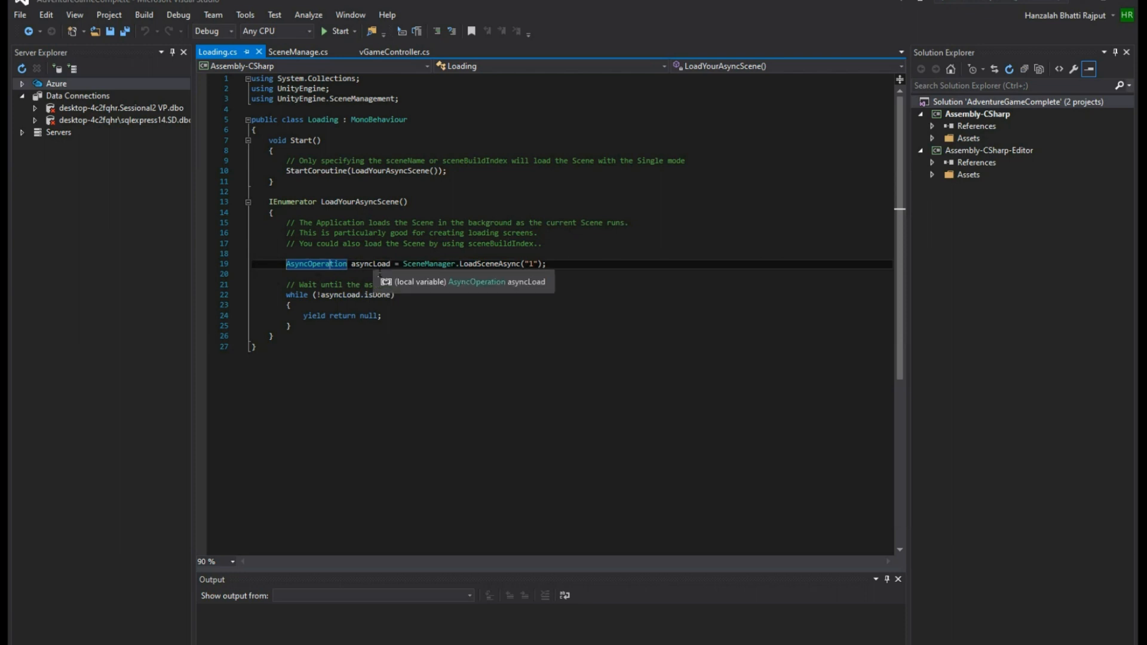
Examine the asyncLoad variable and the SceneManager.LoadSceneAsync("1") call assigned to it in LoadYourAsyncScene.
left_click(371, 264)
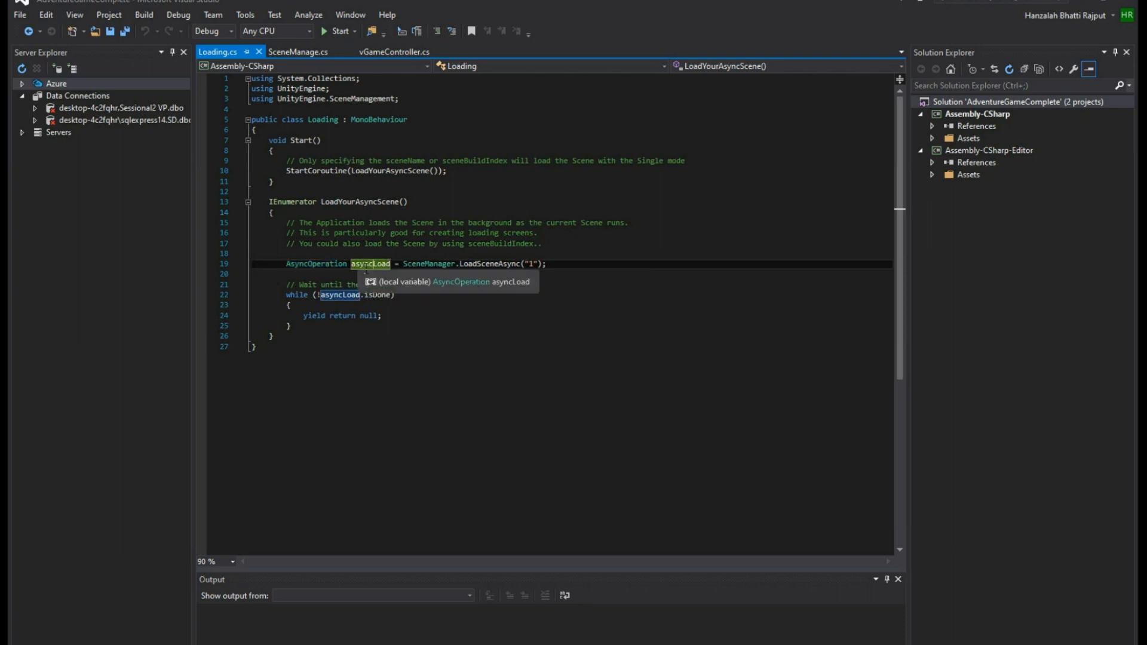
left_click_drag(403, 267, 551, 269)
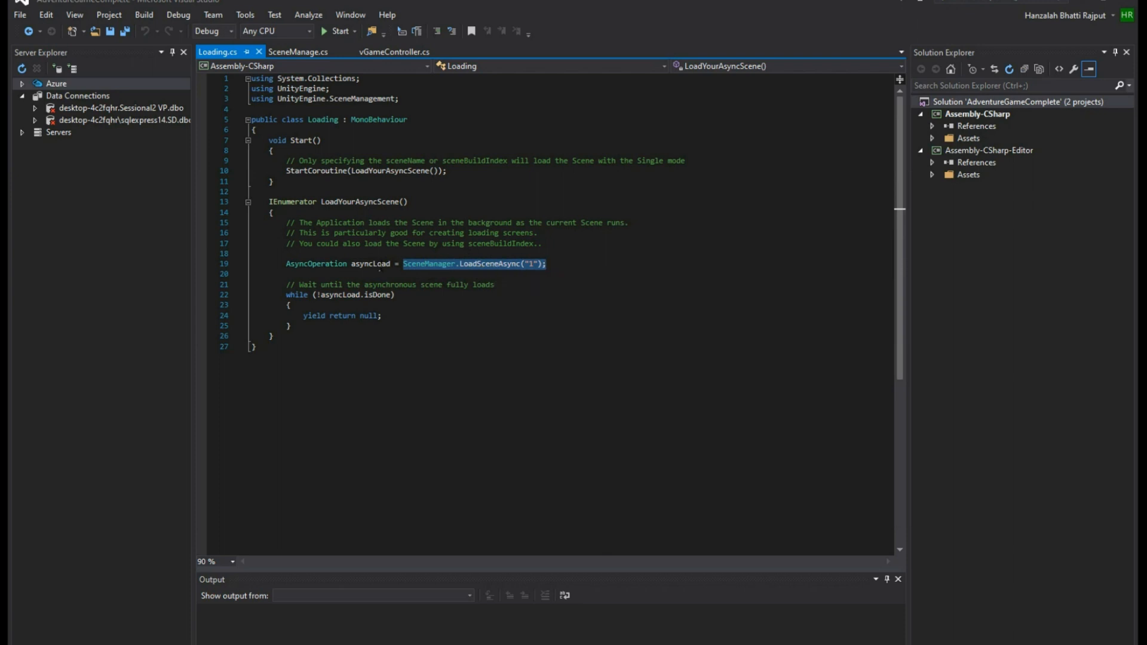
left_click(372, 264)
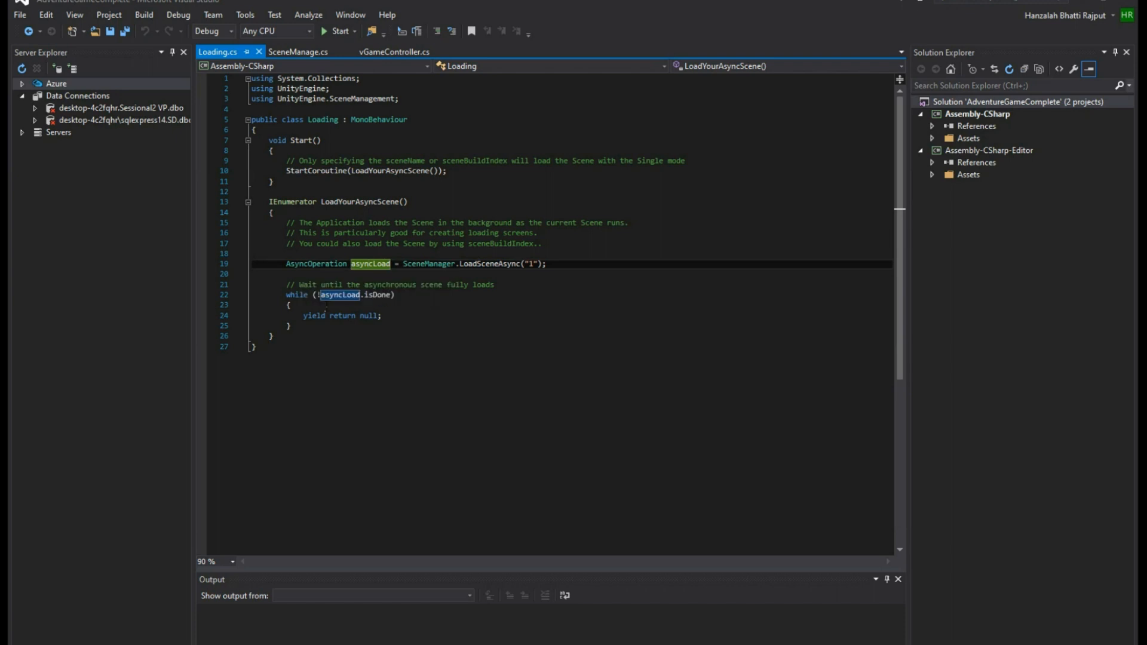
Examine the while (!asyncLoad.isDone) loop and its yield return null statement in LoadYourAsyncScene.
left_click_drag(287, 295, 291, 326)
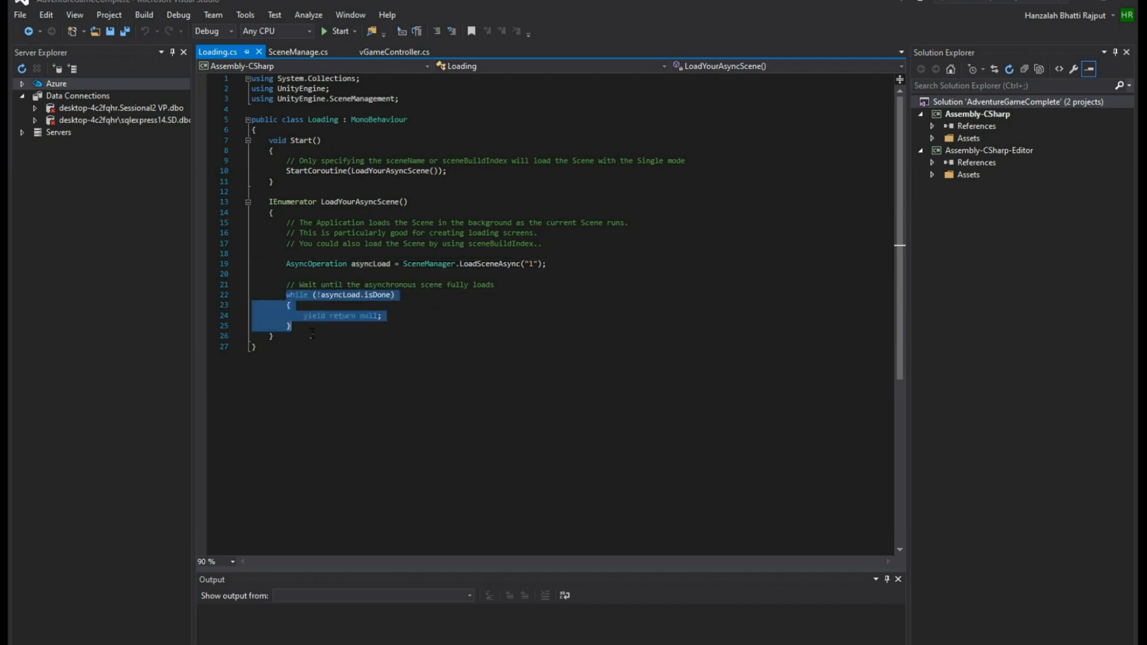
left_click(388, 265)
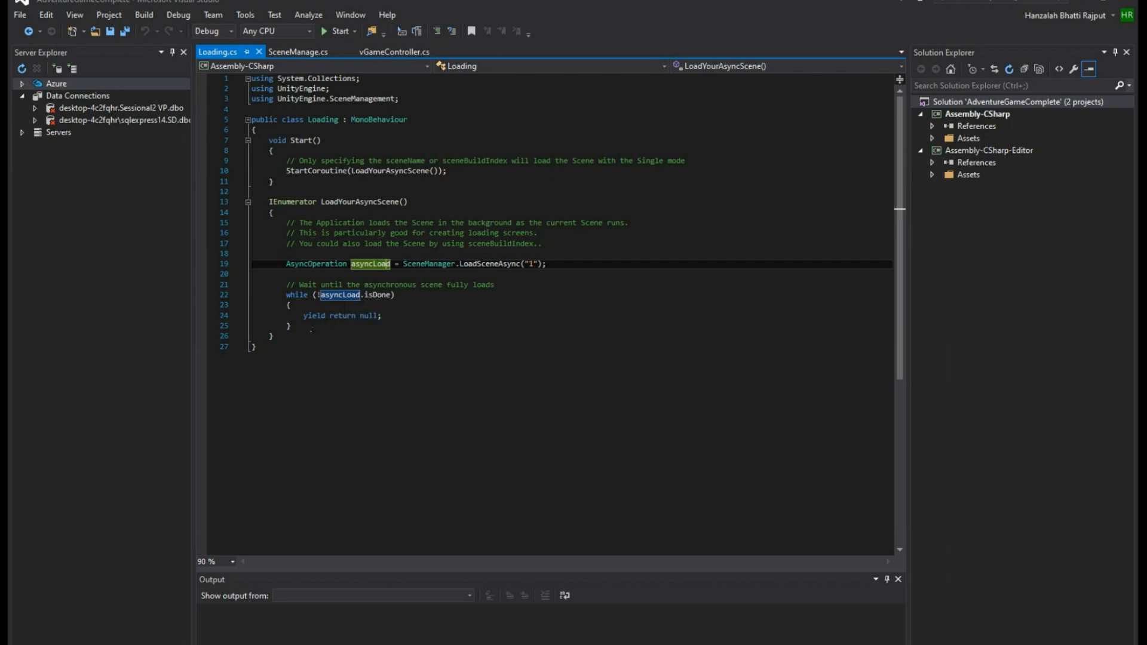
left_click_drag(383, 315, 303, 316)
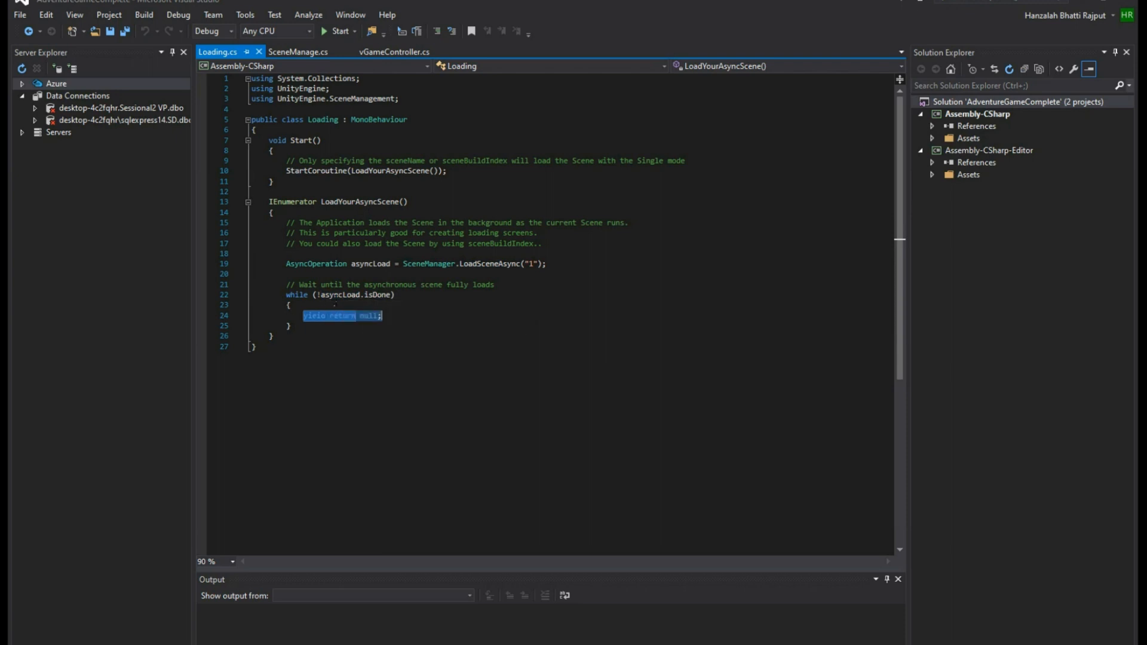
left_click(319, 295)
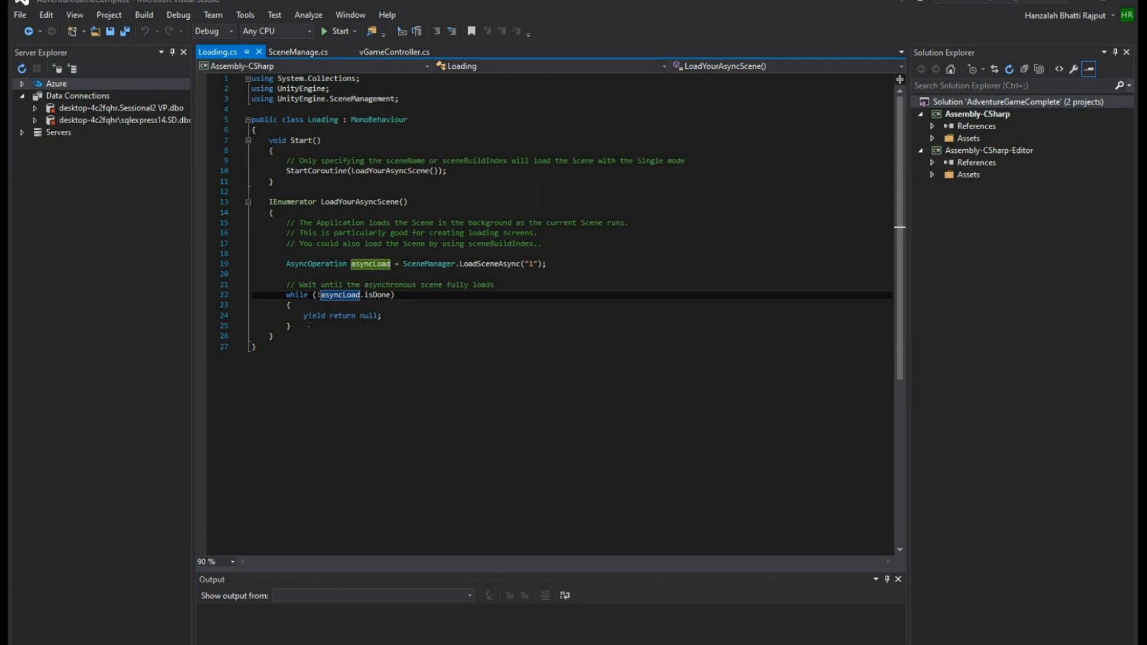
left_click(309, 320)
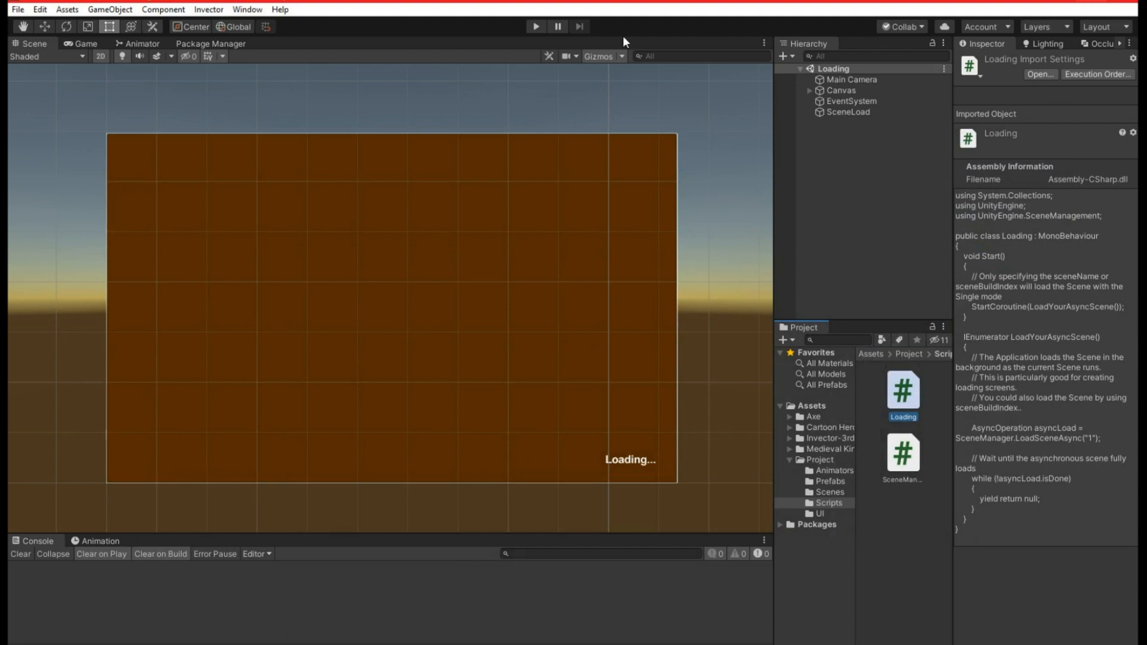
Switch to Unity, run the Loading scene, inspect the hierarchy of the loaded scene 1, and stop play mode.
left_click(535, 26)
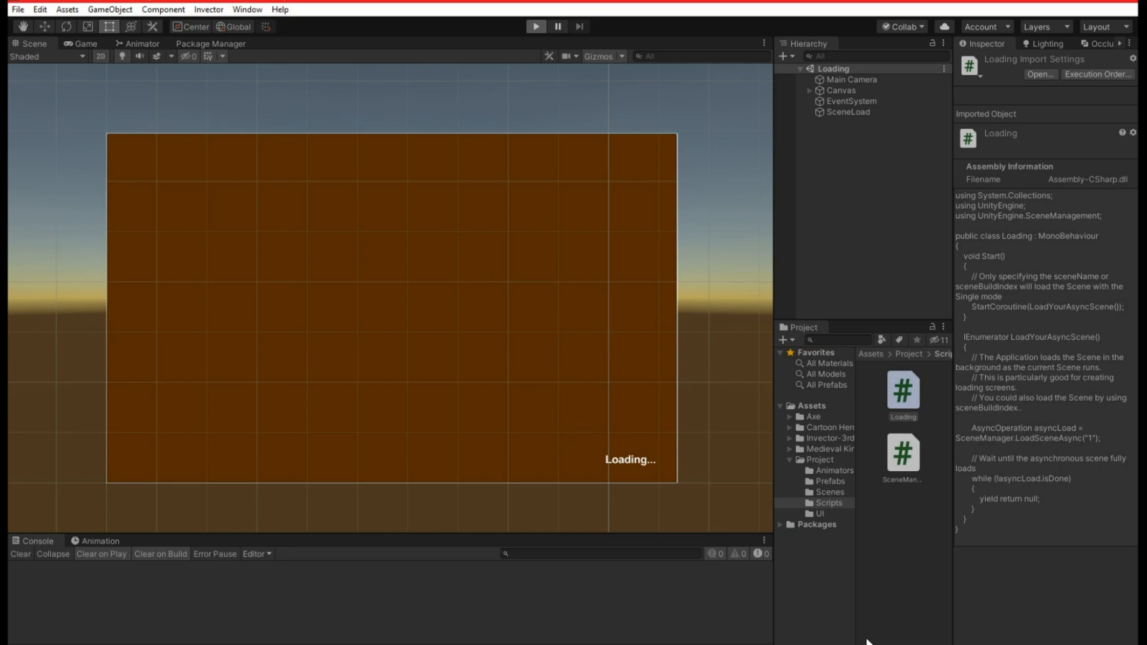
key("super")
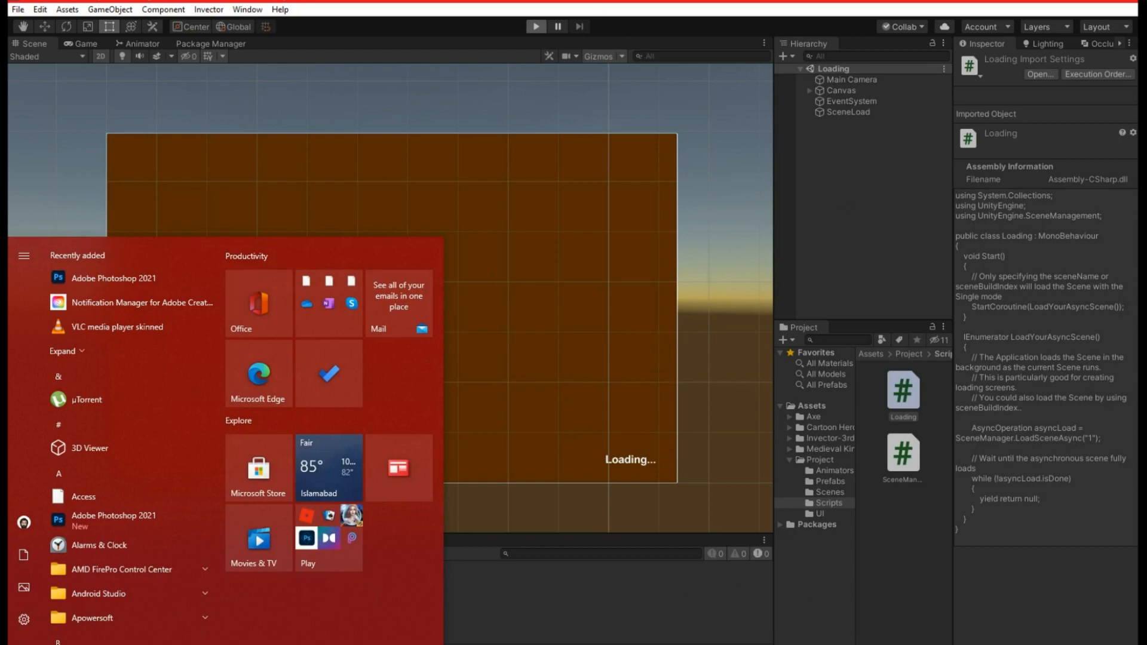
key("super")
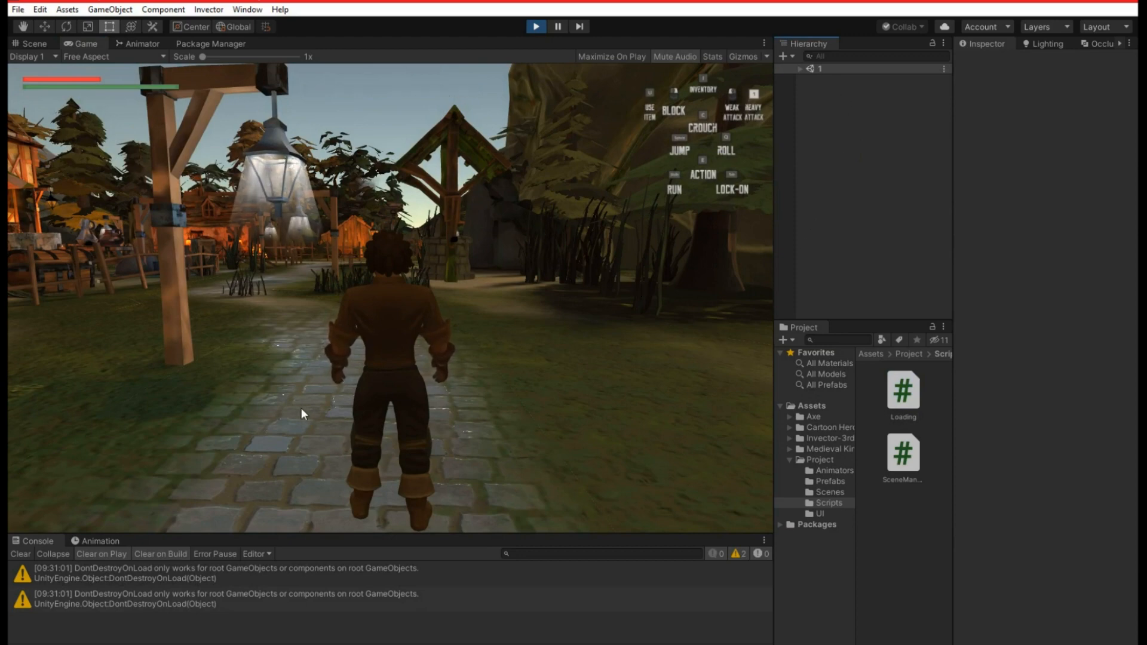
left_click(799, 70)
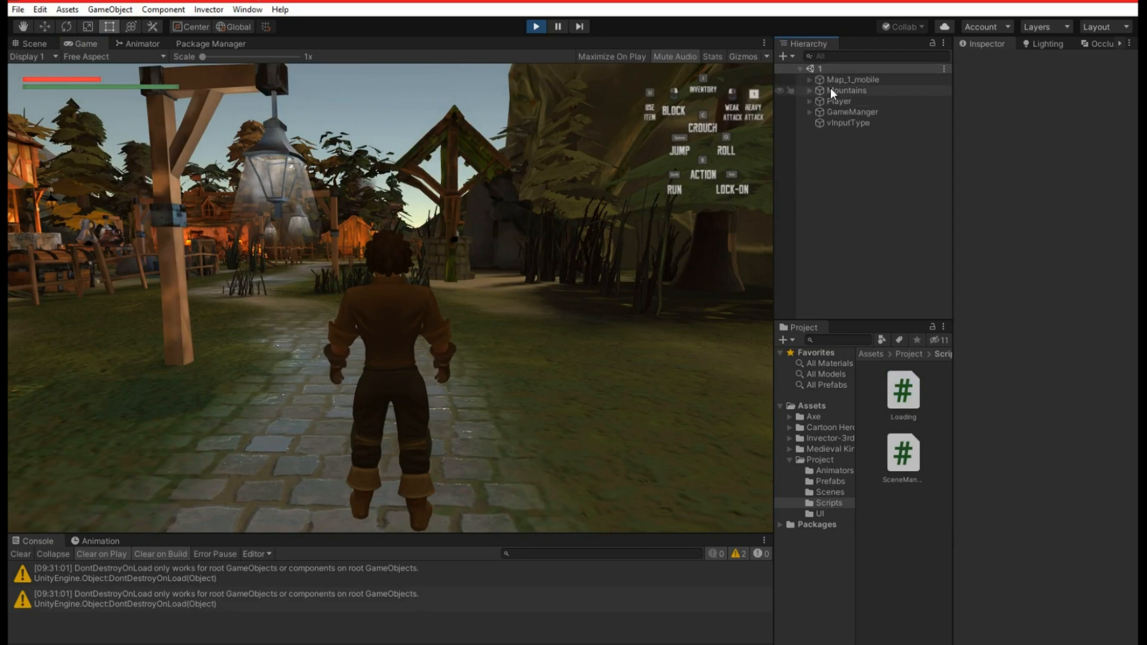
left_click(21, 554)
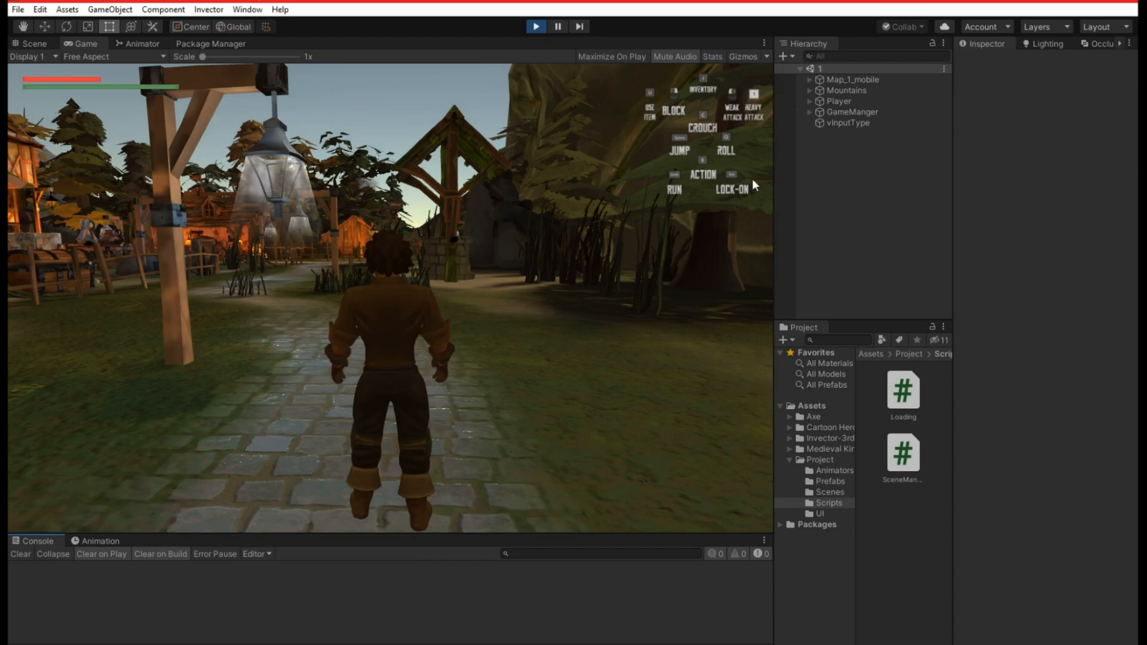
left_click(537, 26)
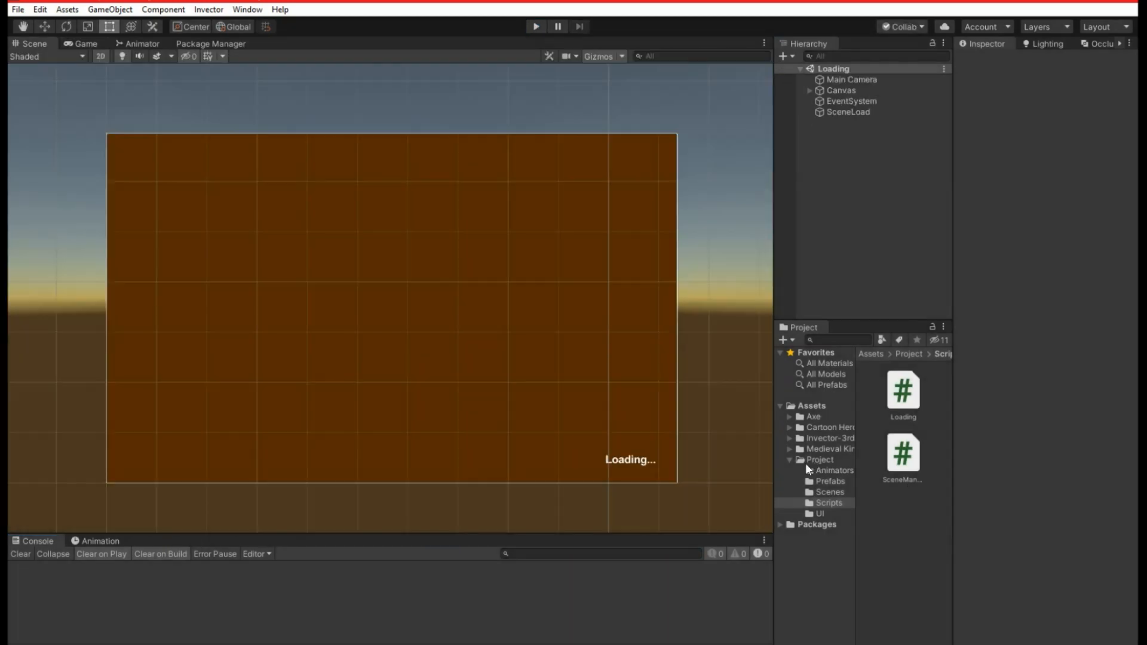
Open scene 1 from the project's Scenes folder.
left_click(787, 460)
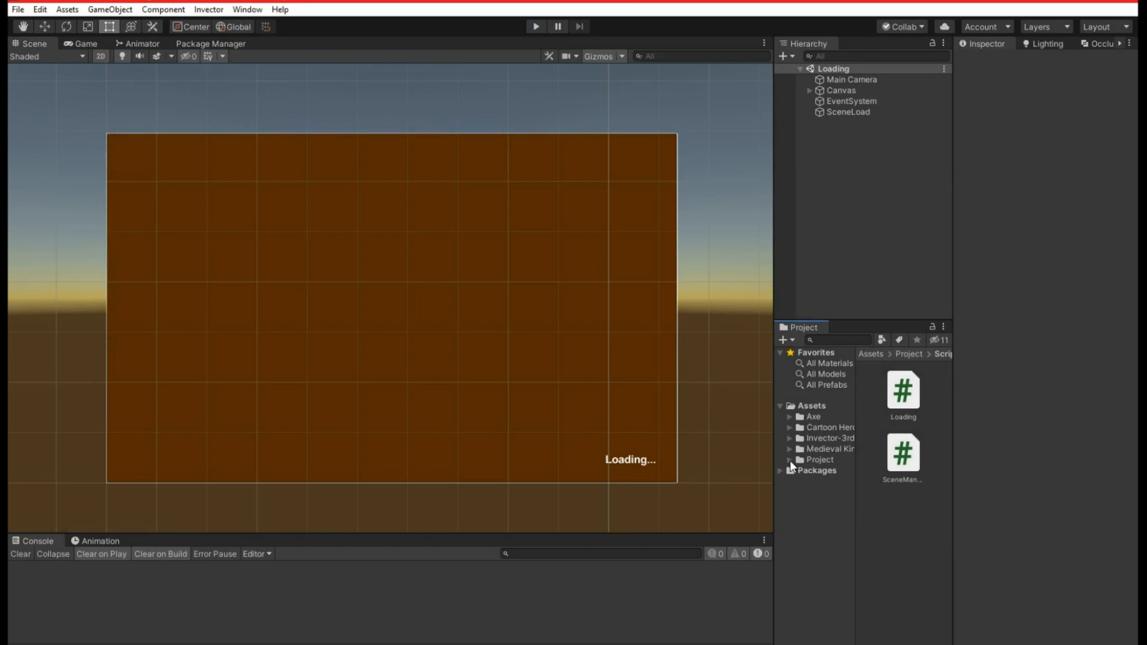
left_click(789, 460)
left_click(819, 492)
left_click(894, 401)
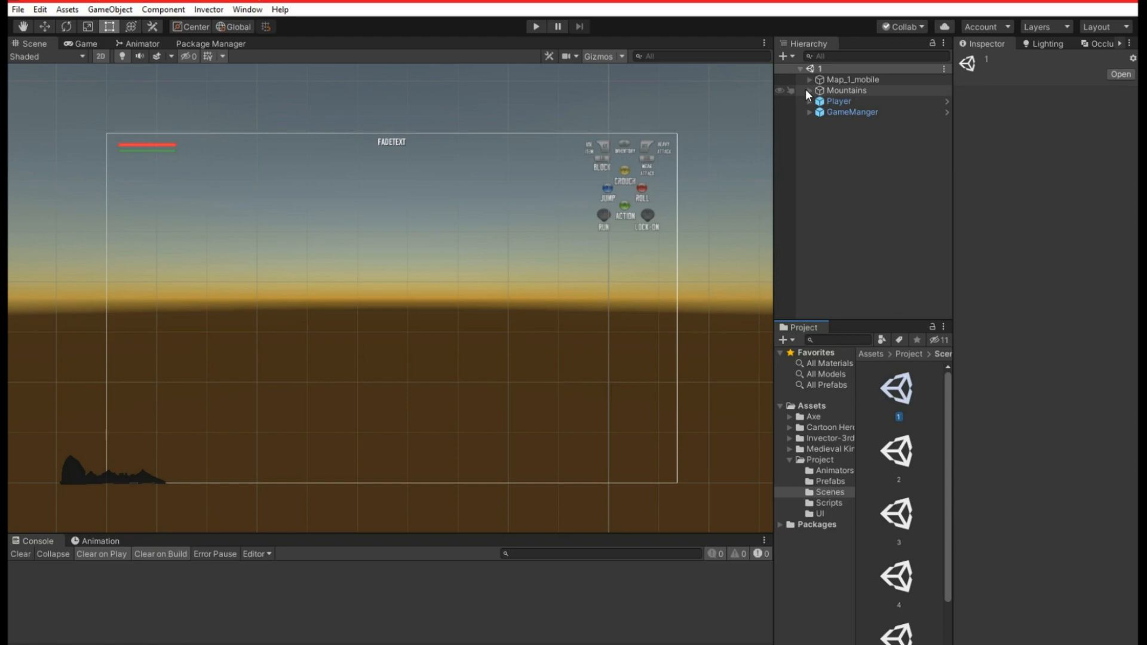
Open the online documentation of the Invector template.
left_click(202, 11)
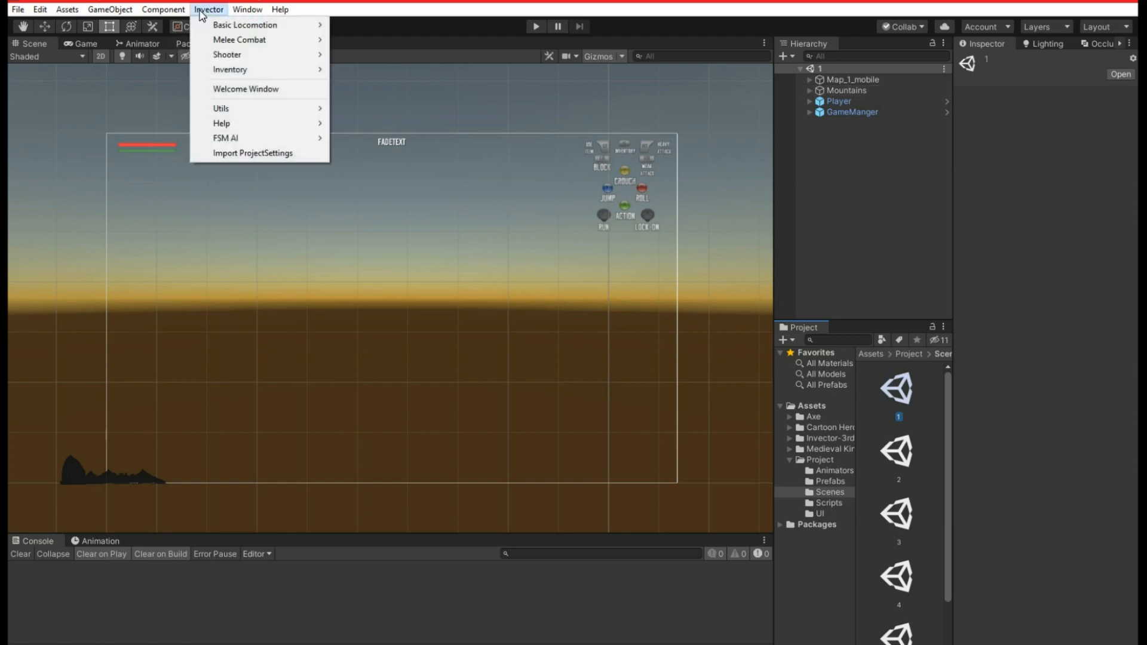
mouse_move(244, 128)
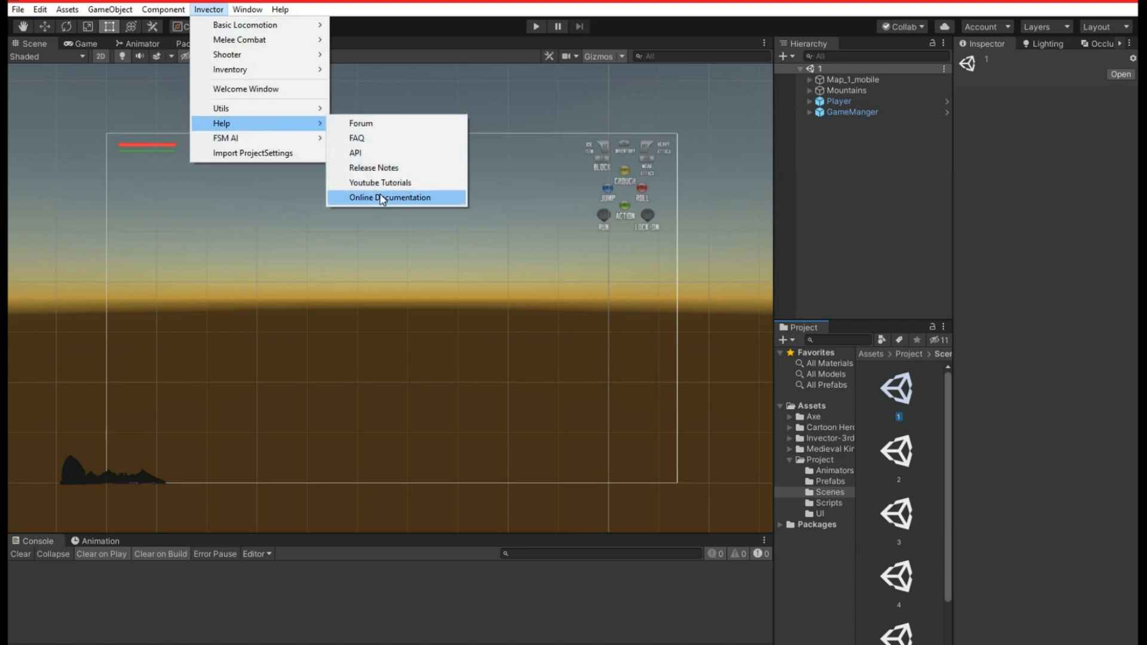
left_click(382, 198)
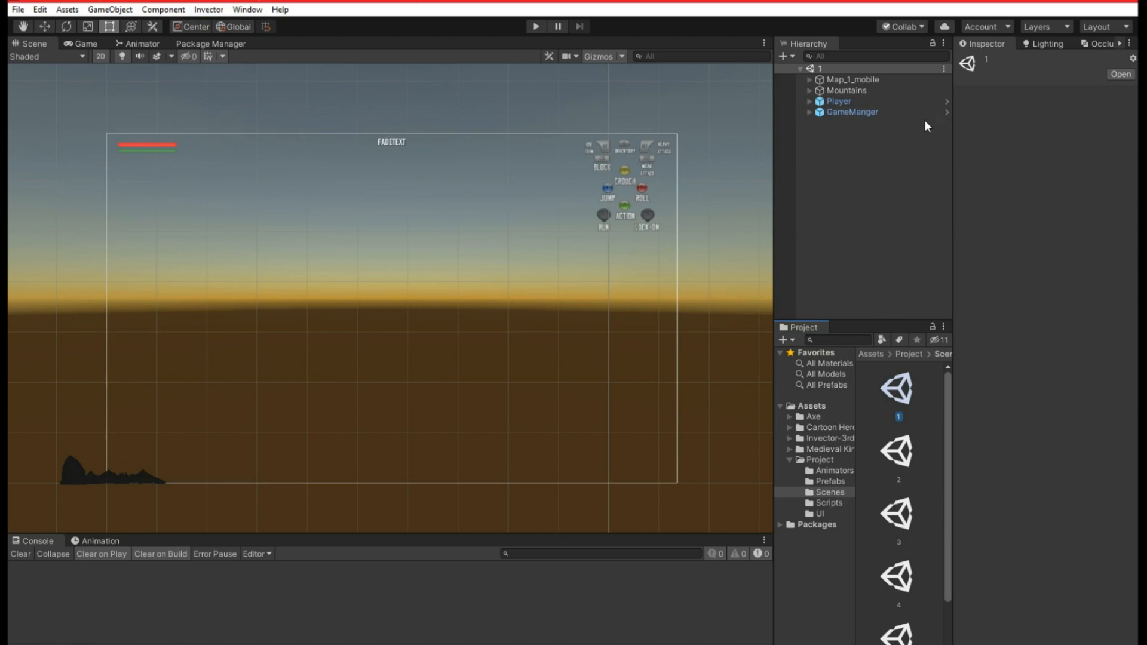
Switch the Scene view from 2D to 3D and frame the Player object.
left_click(100, 56)
right_click_drag(364, 252, 486, 306)
double_click(836, 102)
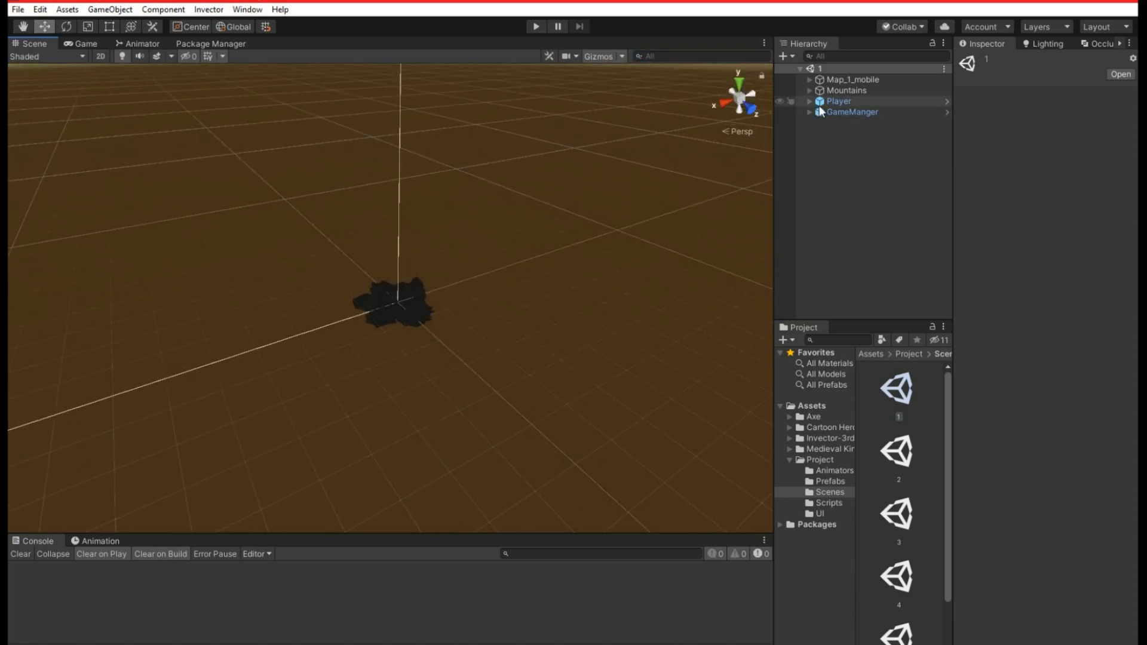
right_click_drag(594, 213, 445, 240)
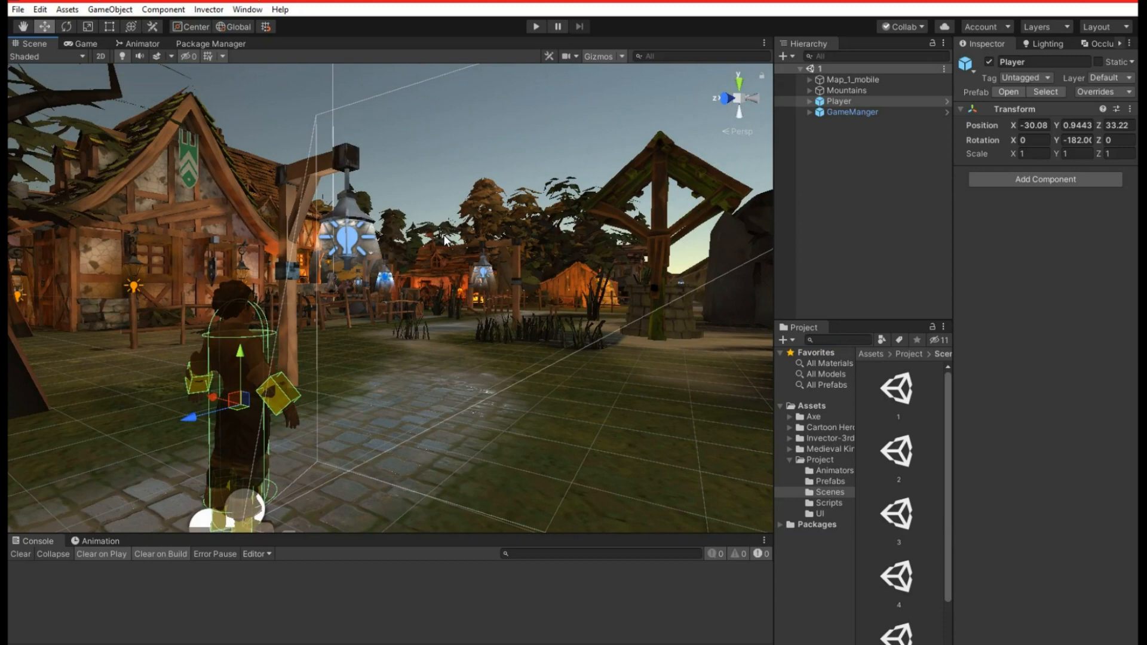
Examine the Player object and the surrounding village map of scene 1 from several angles.
right_click_drag(443, 299, 410, 301)
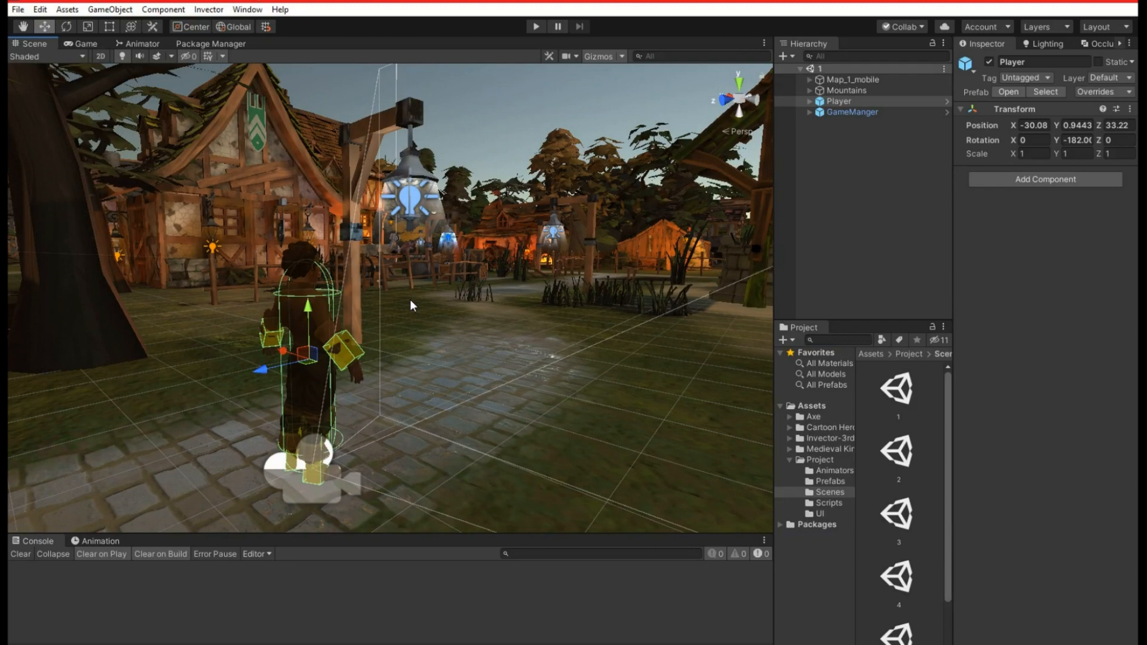
left_click_drag(442, 323, 245, 314, "alt")
left_click_drag(451, 297, 650, 316, "alt")
left_click_drag(546, 284, 571, 299, "alt")
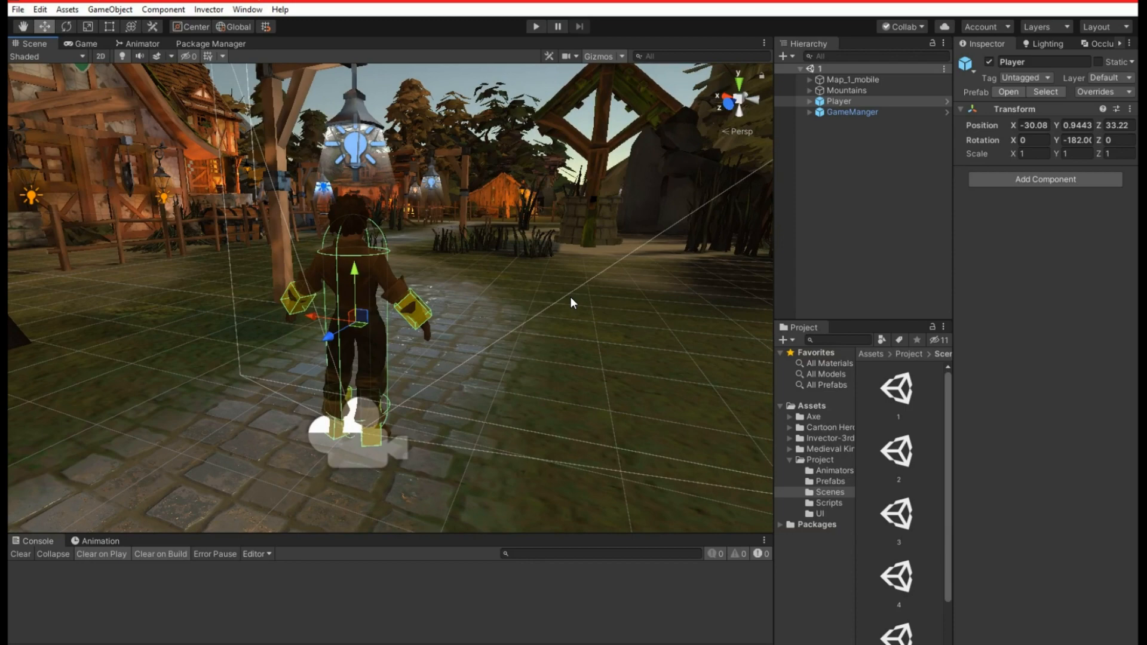
left_click_drag(549, 305, 547, 256, "alt")
key("w")
right_click_drag(547, 256, 569, 391)
key("s")
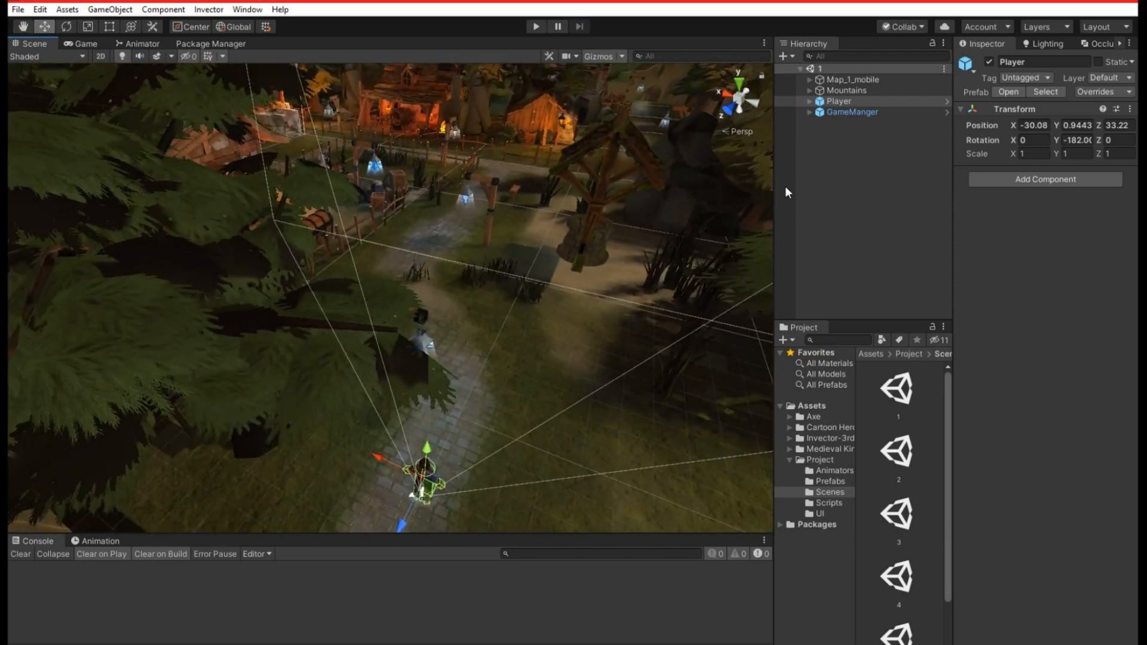
left_click_drag(643, 262, 559, 320, "alt")
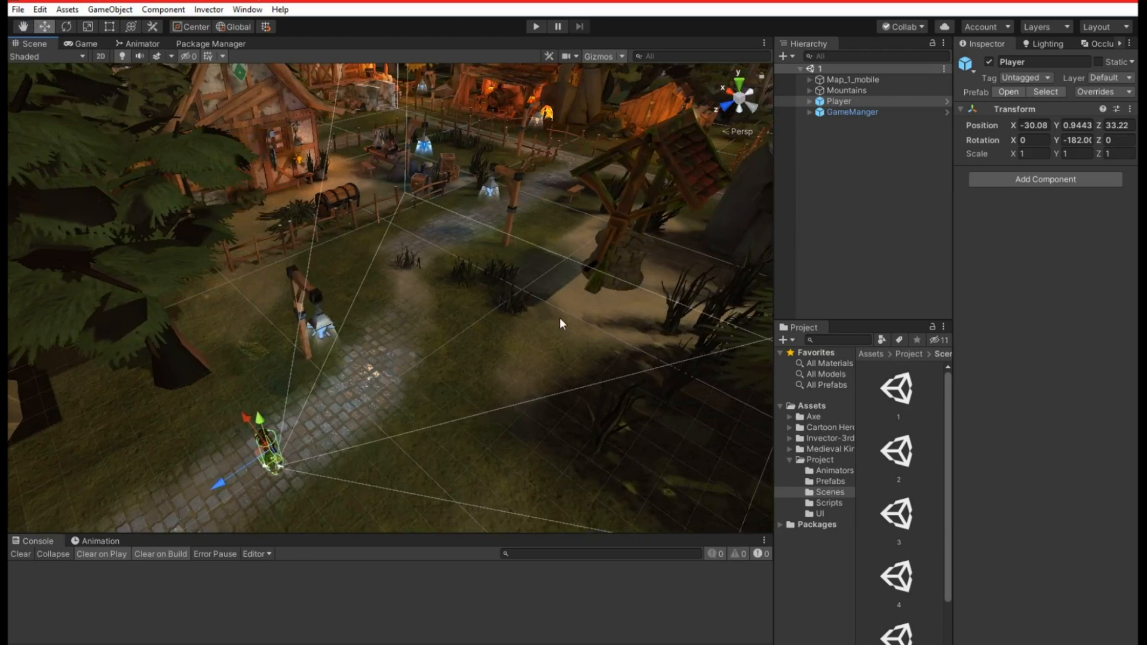
Deactivate the existing Player and GameManger objects in scene 1.
left_click(841, 110, "ctrl")
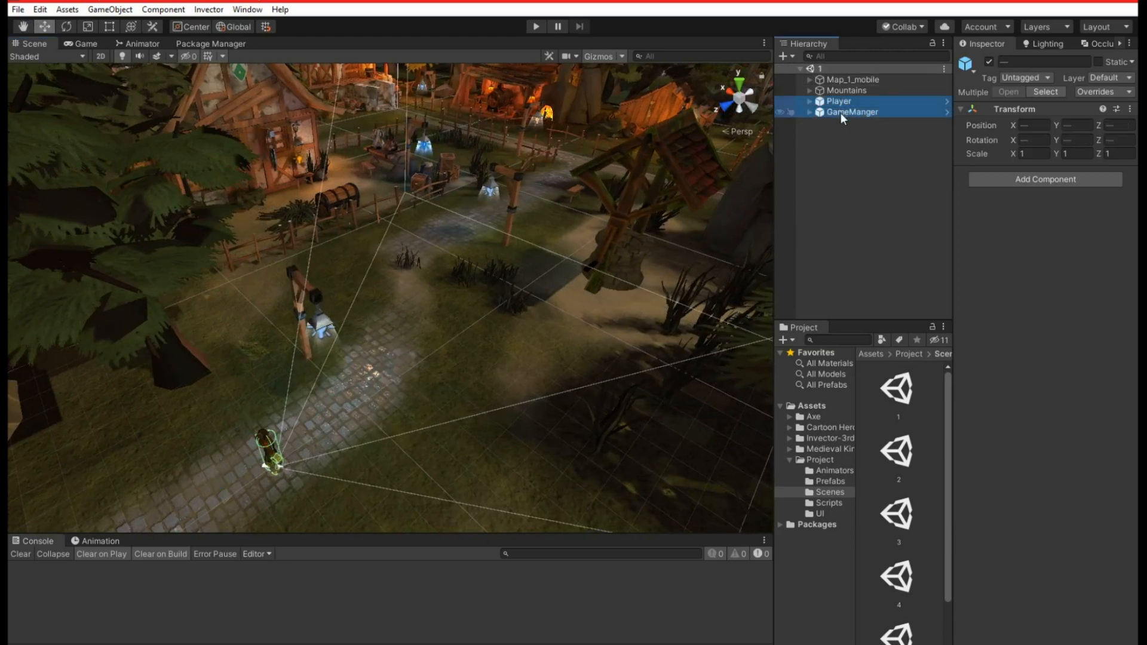
left_click(988, 61)
left_click(862, 169)
left_click_drag(448, 328, 485, 261, "alt")
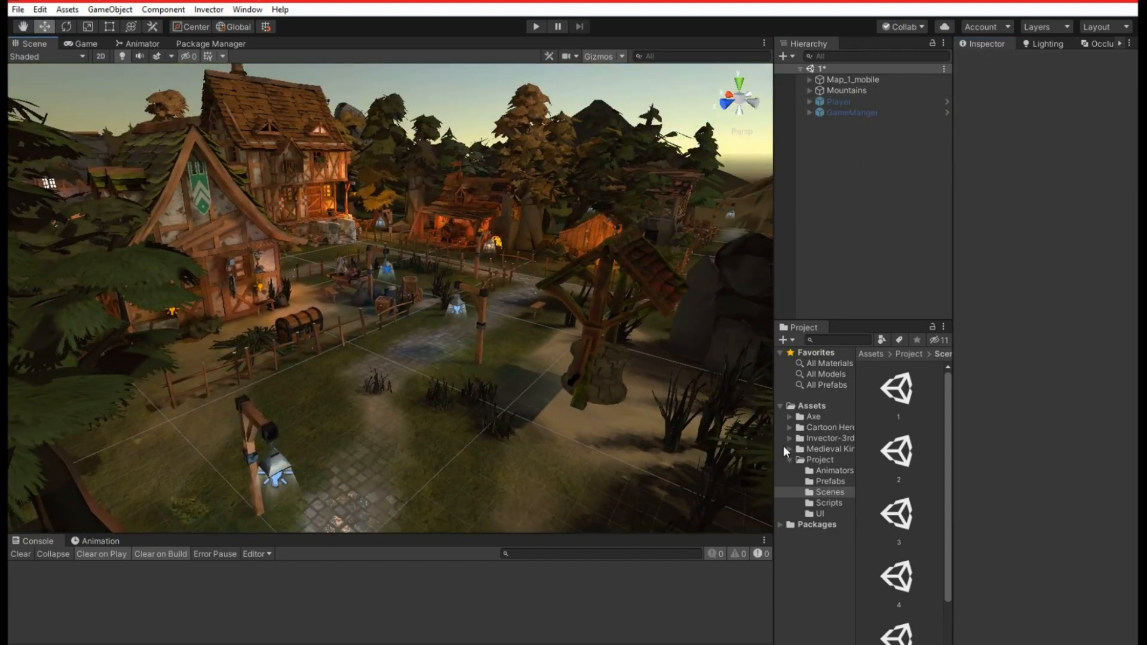
left_click(848, 100)
left_click(844, 113)
left_click(841, 170)
Create an Invector melee controller using the Male B model from the Cartoon Heroes character folder as its FBX model.
left_click(209, 9)
mouse_move(218, 40)
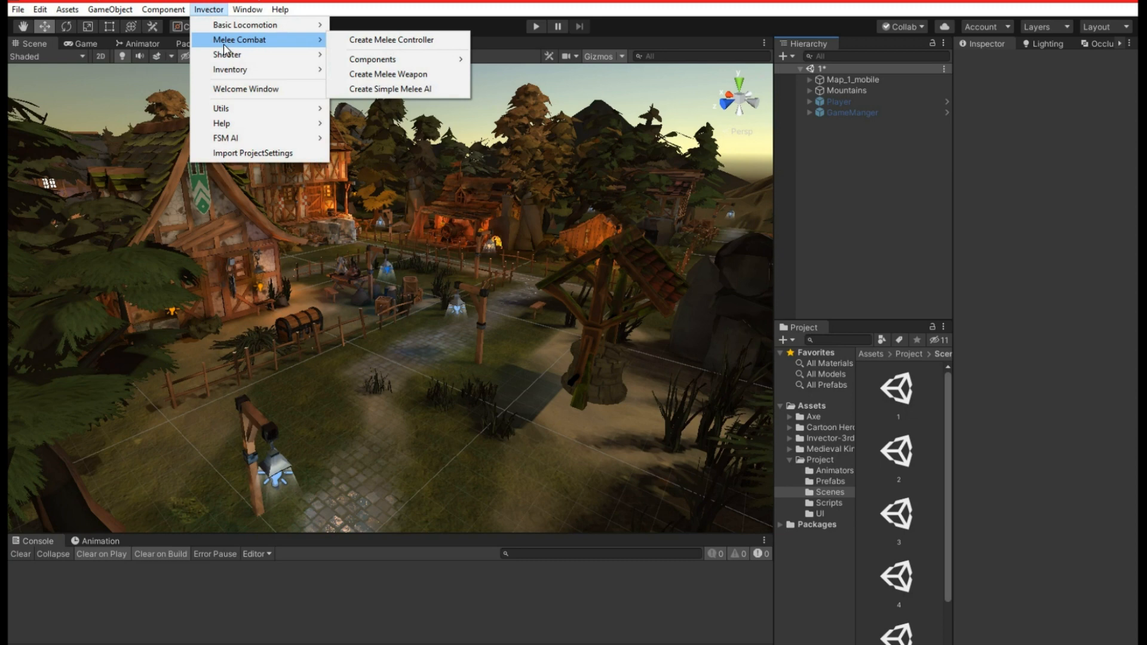
left_click(360, 40)
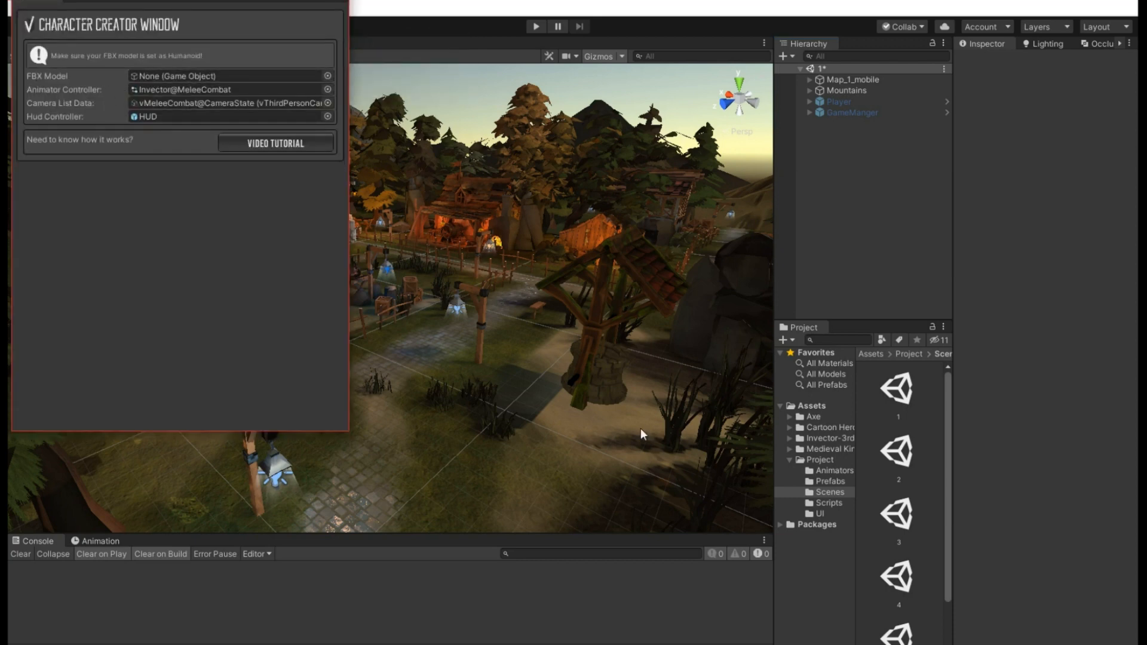
left_click(815, 426)
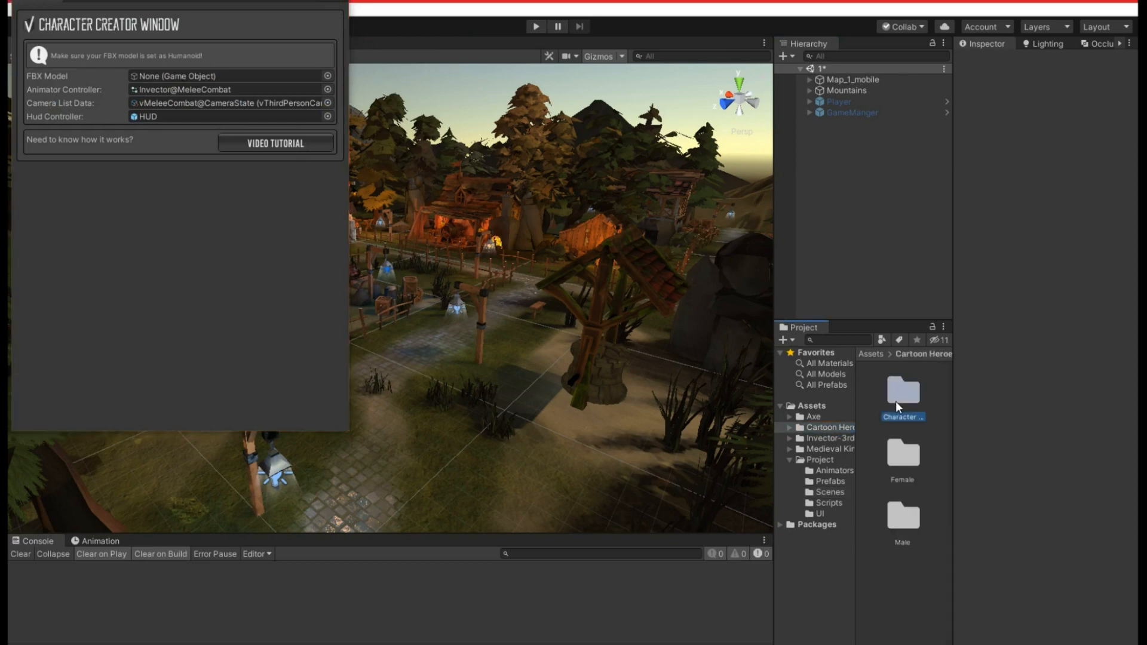
double_click(895, 400)
double_click(902, 454)
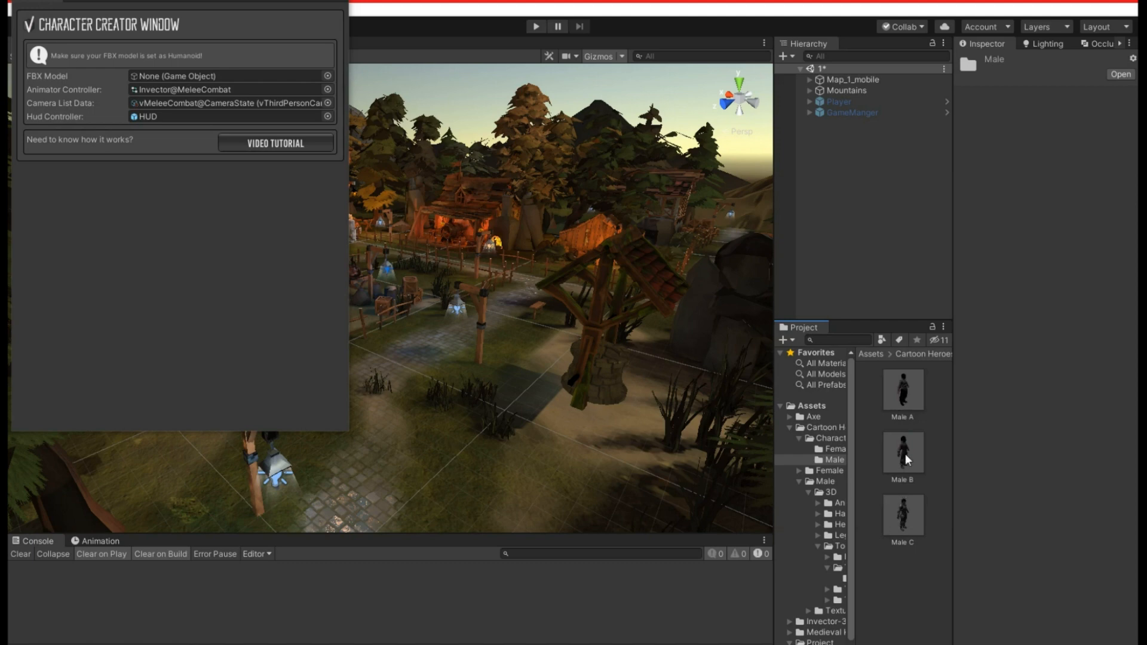
left_click_drag(901, 445, 269, 74)
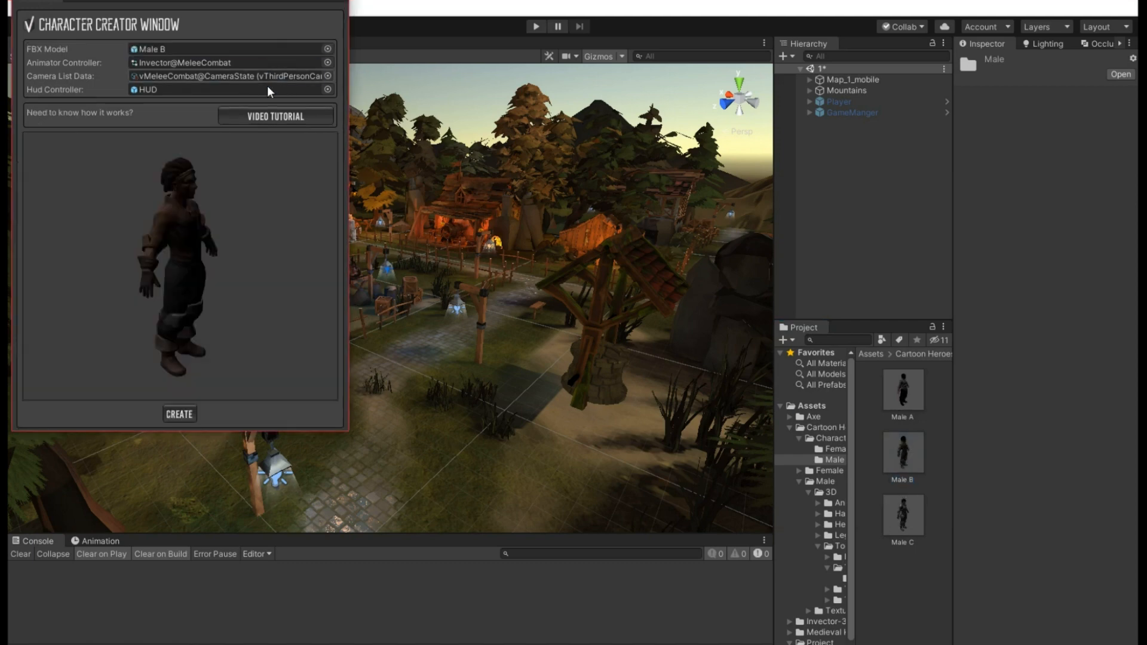
left_click(180, 414)
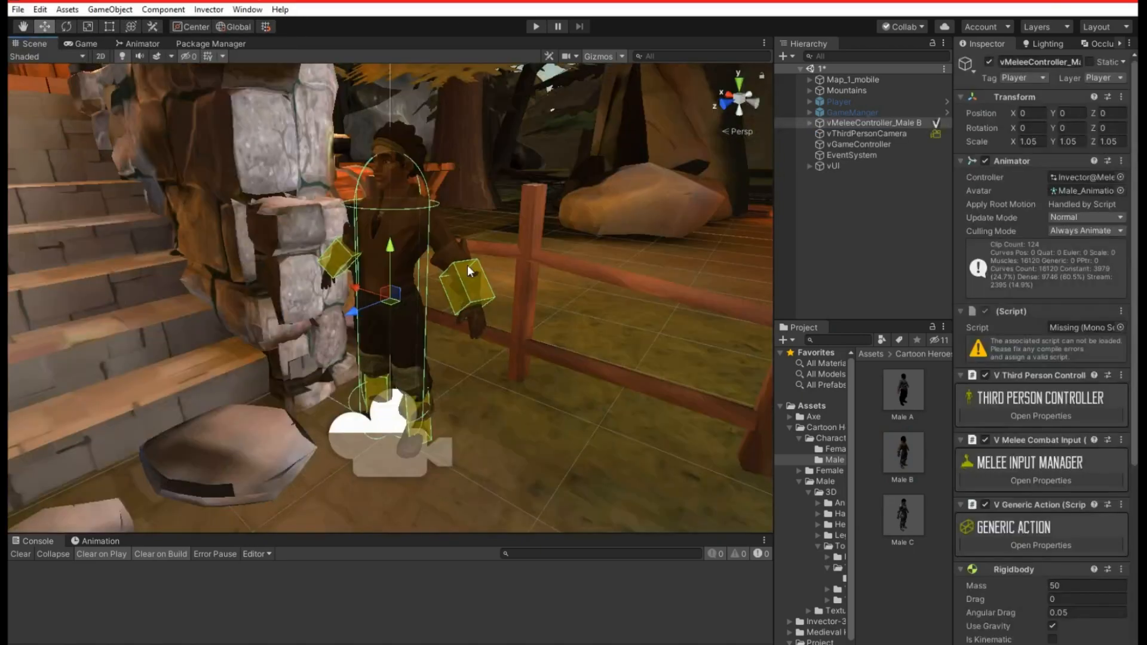
Try to move the new melee character on its own onto the village's cobblestone path, and undo the move.
left_click_drag(467, 264, 311, 301, "alt")
key("s")
right_click_drag(310, 300, 305, 342)
left_click_drag(406, 263, 49, 416)
key("f")
left_click_drag(479, 313, 468, 301)
key("w")
right_click_drag(524, 332, 657, 302)
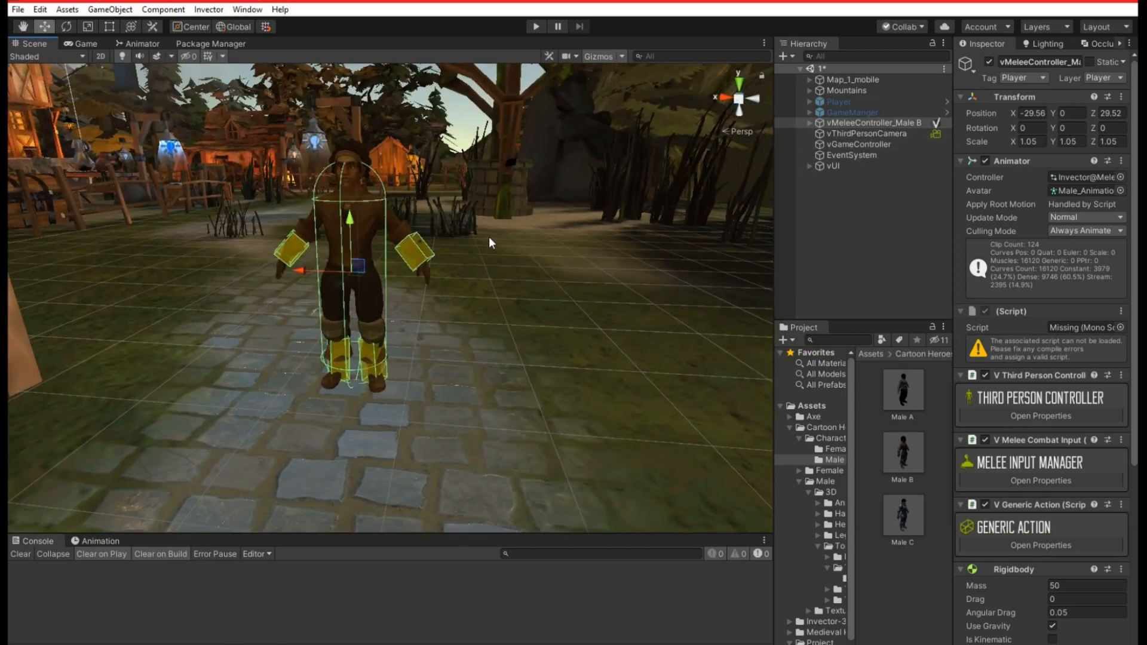
key("ctrl+z")
key("ctrl+z")
Move vMeleeController_Male B and vThirdPersonCamera together onto the cobblestone path, at about X -29.76, Z 31.06.
right_click_drag(489, 237, 403, 262)
left_click(857, 123)
left_click(858, 133, "ctrl")
right_click_drag(277, 141, 356, 163)
key("s")
left_click_drag(296, 153, 422, 519)
Rotate the melee character and third-person camera together to about 177.86 degrees around Y, facing the village.
right_click_drag(452, 361, 525, 326)
key("a")
key("w")
left_click_drag(412, 246, 178, 318)
key("e")
mouse_move(409, 308)
right_mouse_down()
mouse_move(440, 323)
mouse_move(424, 292)
right_mouse_up()
key("w")
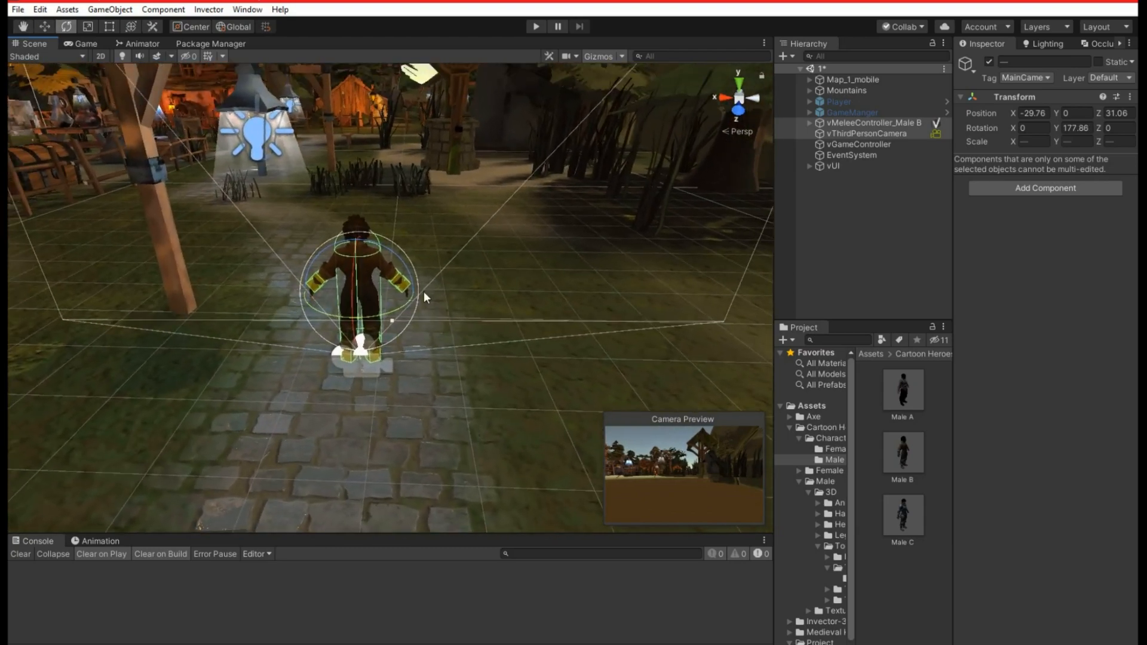
Create an empty object named Player at the root of the scene.
left_click(851, 199)
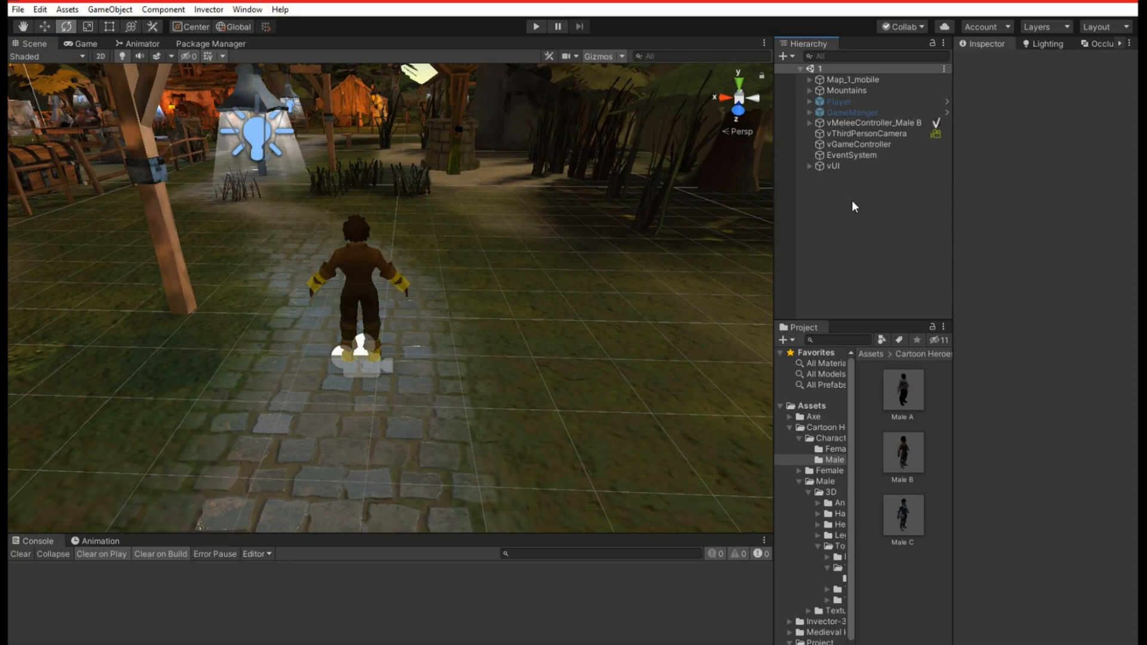
left_click(849, 124)
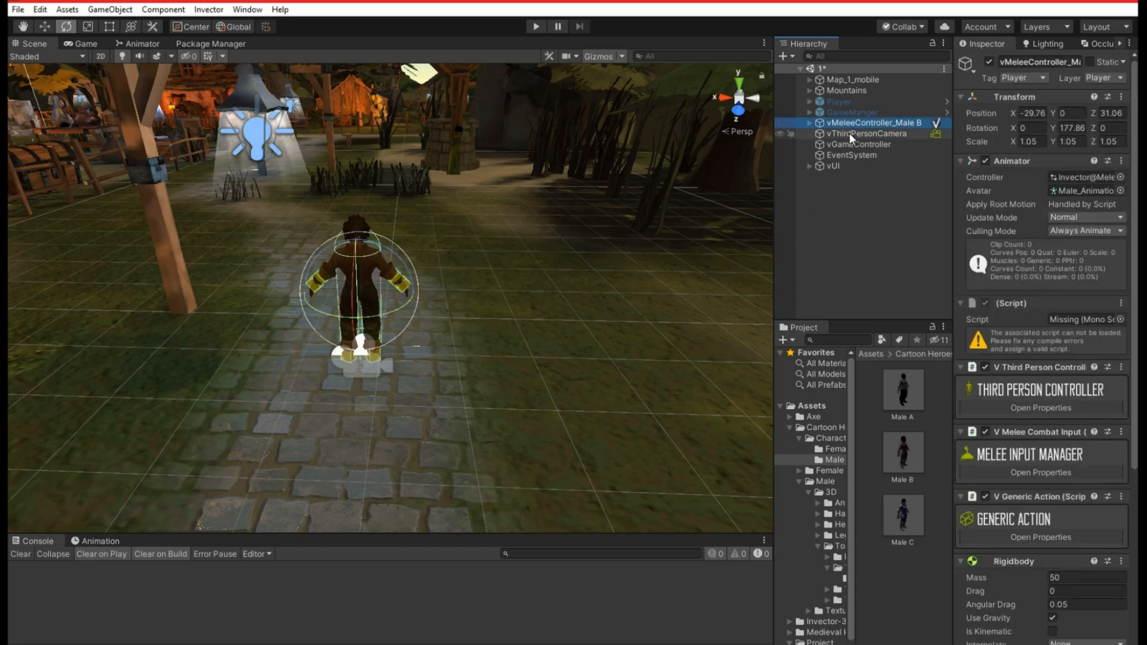
left_click(848, 133, "ctrl")
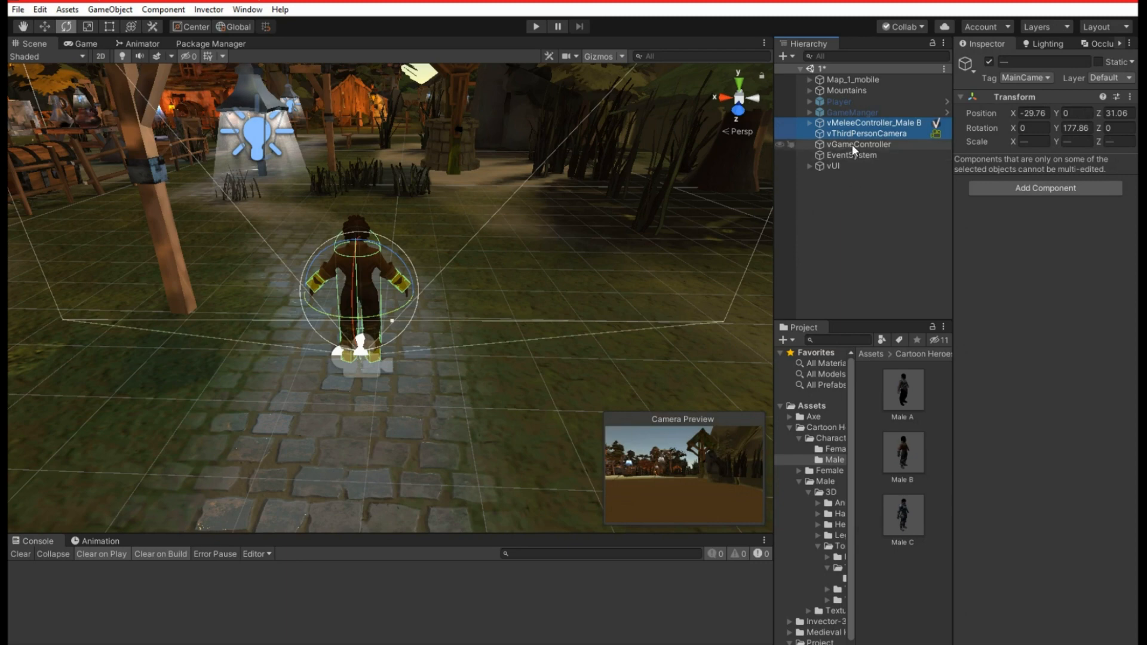
left_click(852, 145)
left_click(837, 166, "shift")
left_click(843, 185)
right_click(843, 185)
left_click(889, 328)
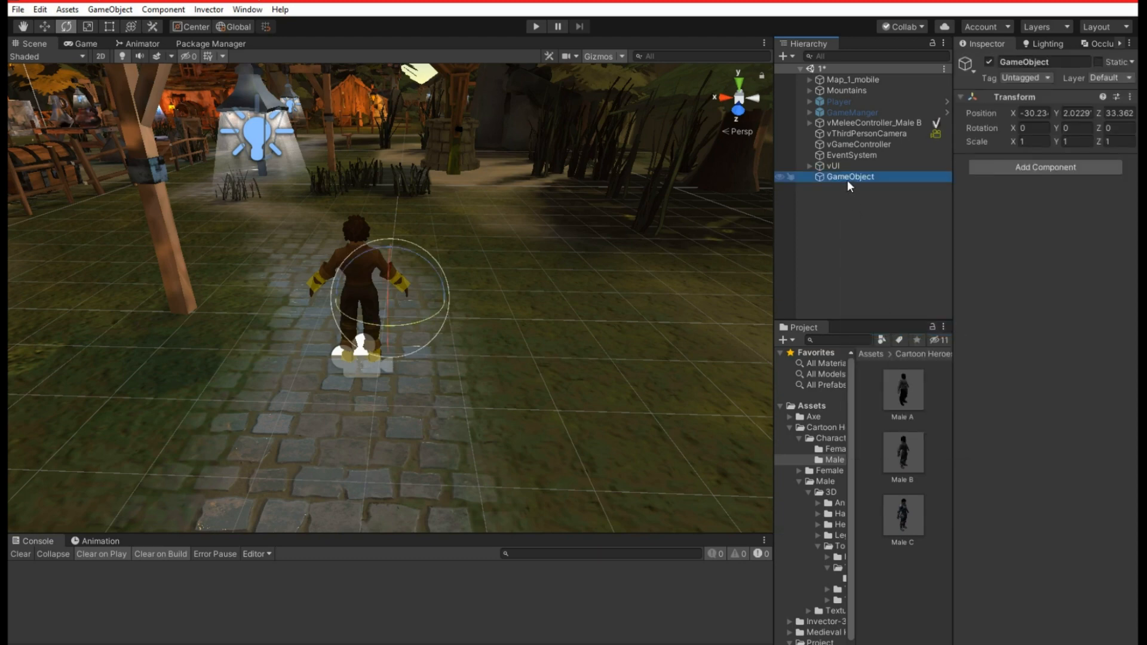
type("Player")
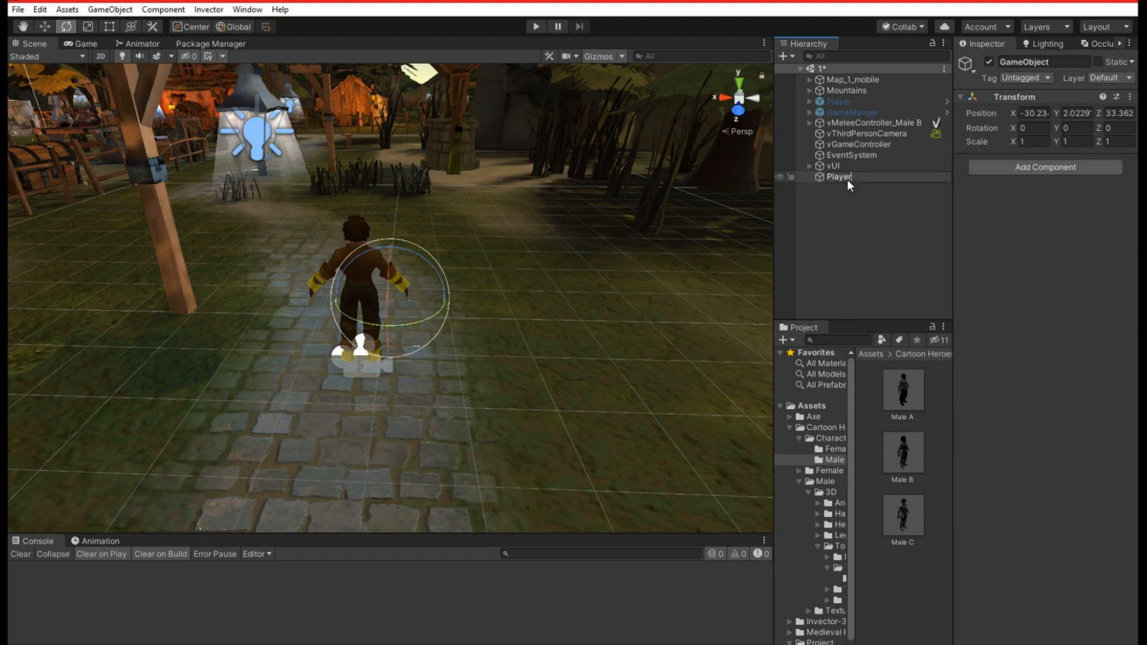
key("Return")
Make vMeleeController_Male B and vThirdPersonCamera children of the new Player object.
left_click(852, 122)
left_click(852, 133, "ctrl")
left_click_drag(852, 132, 847, 176)
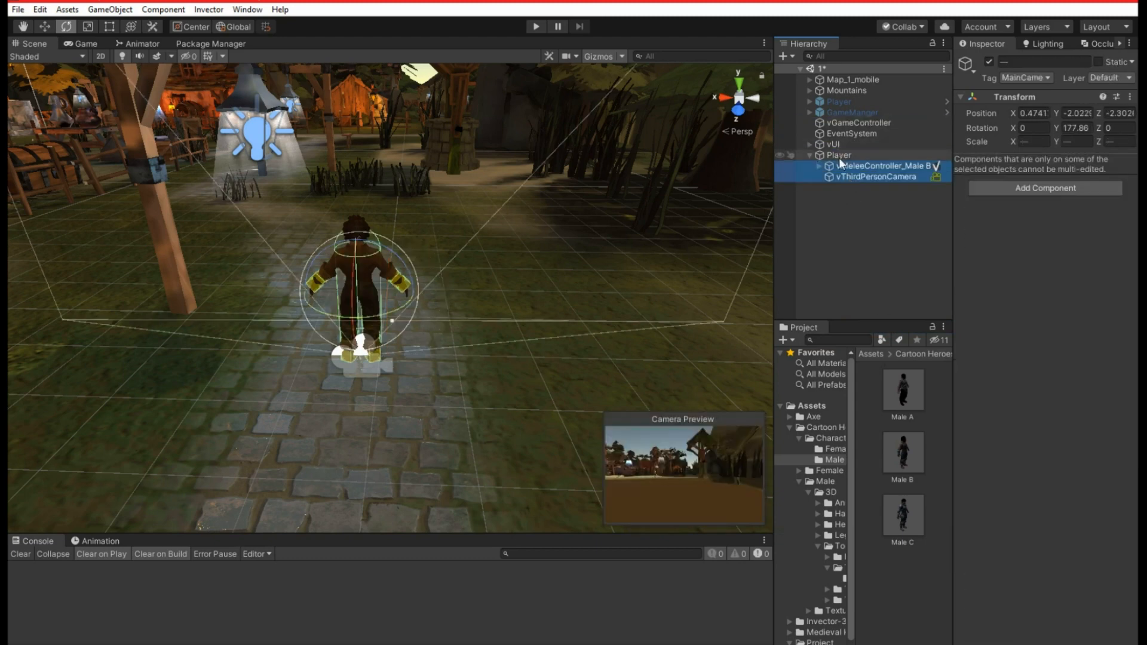
Create a second empty root object named GameManager.
left_click(831, 123)
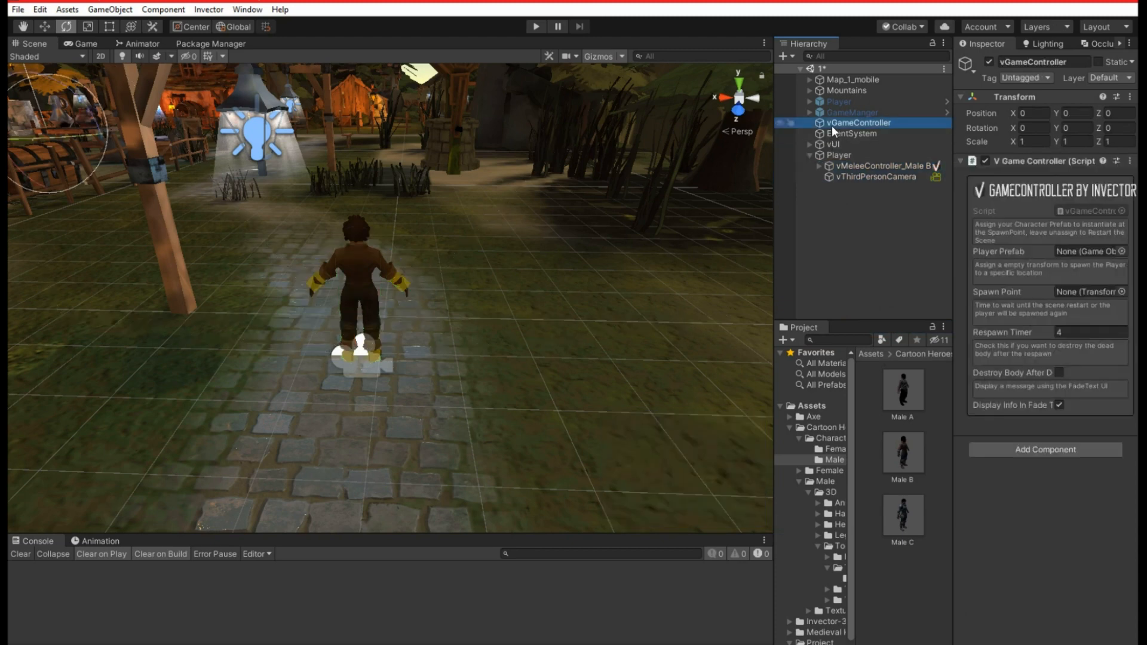
left_click(843, 213)
right_click(843, 213)
left_click(887, 350)
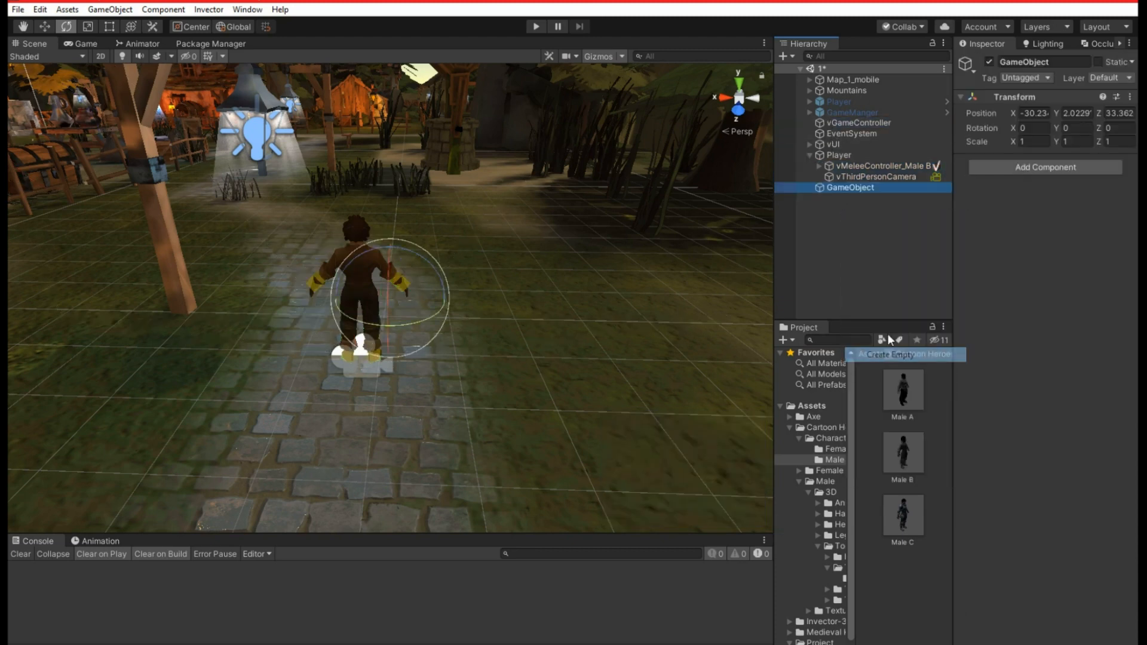
type("Ga")
type("Manager")
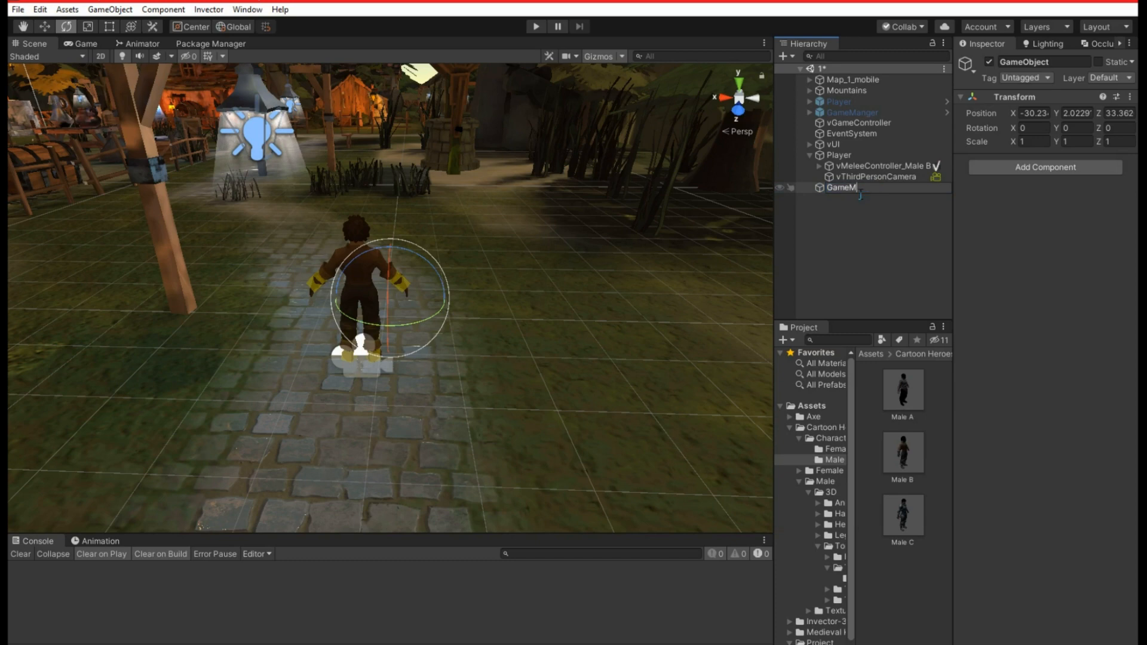
key("Return")
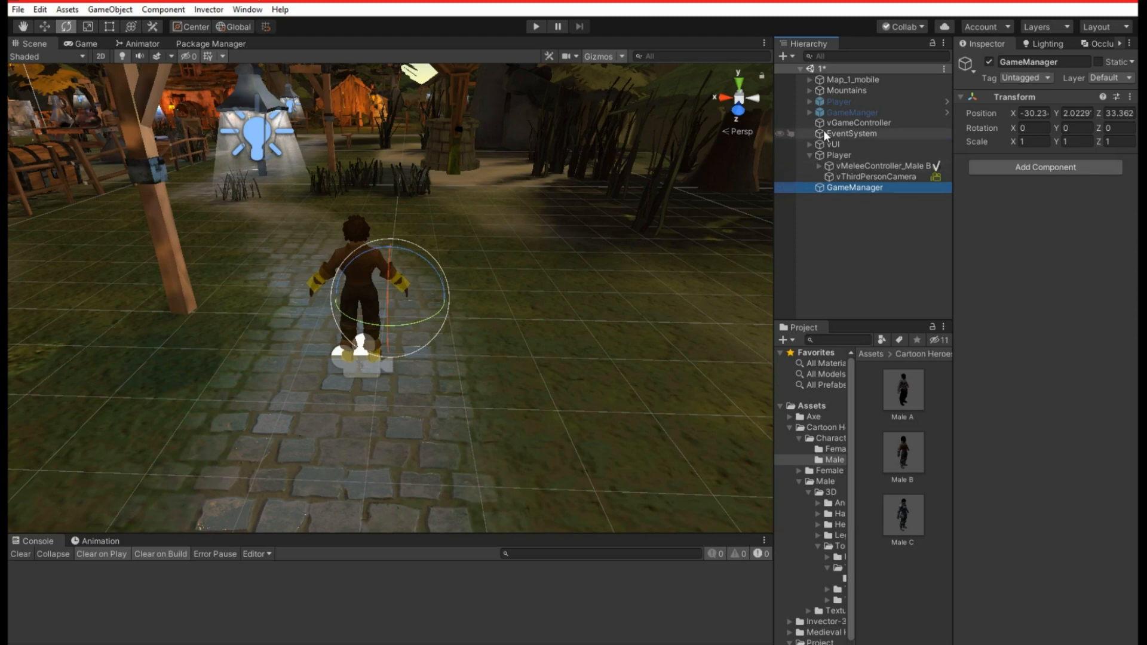
Make vGameController, EventSystem and vUI children of GameManager, and collapse the Player object's hierarchy.
left_click(828, 123)
left_click(830, 142, "shift")
left_click_drag(829, 142, 837, 188)
left_click(810, 155)
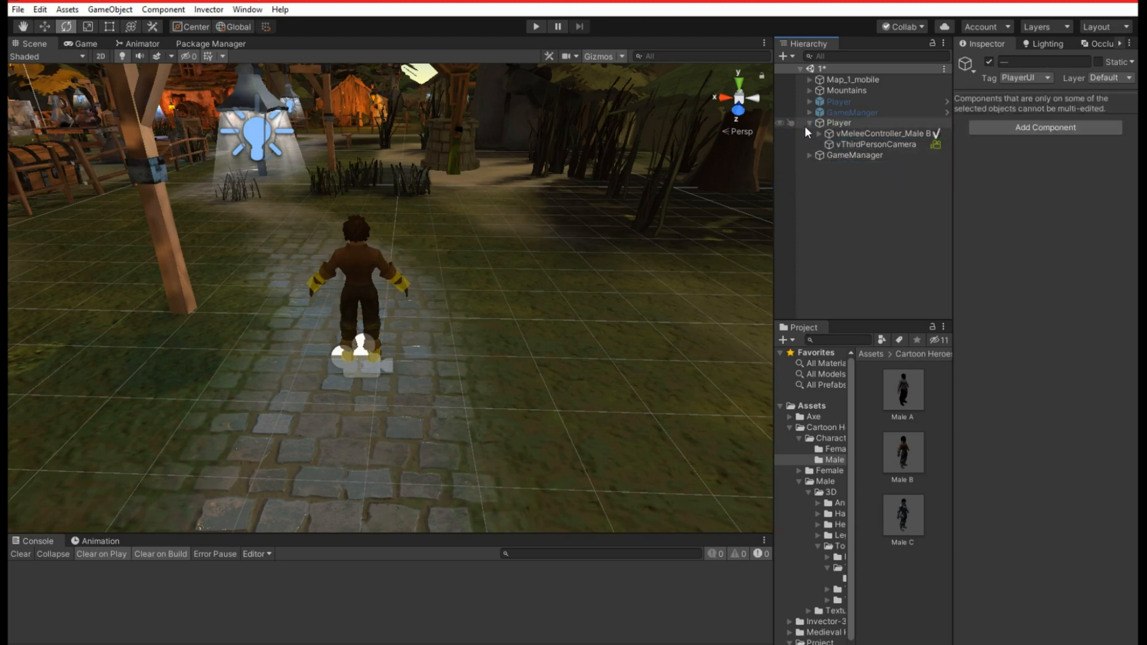
left_click(809, 123)
Examine the two new parent objects and the ready-made Player and game manager prefabs in the project's Prefabs folder.
left_click(838, 122)
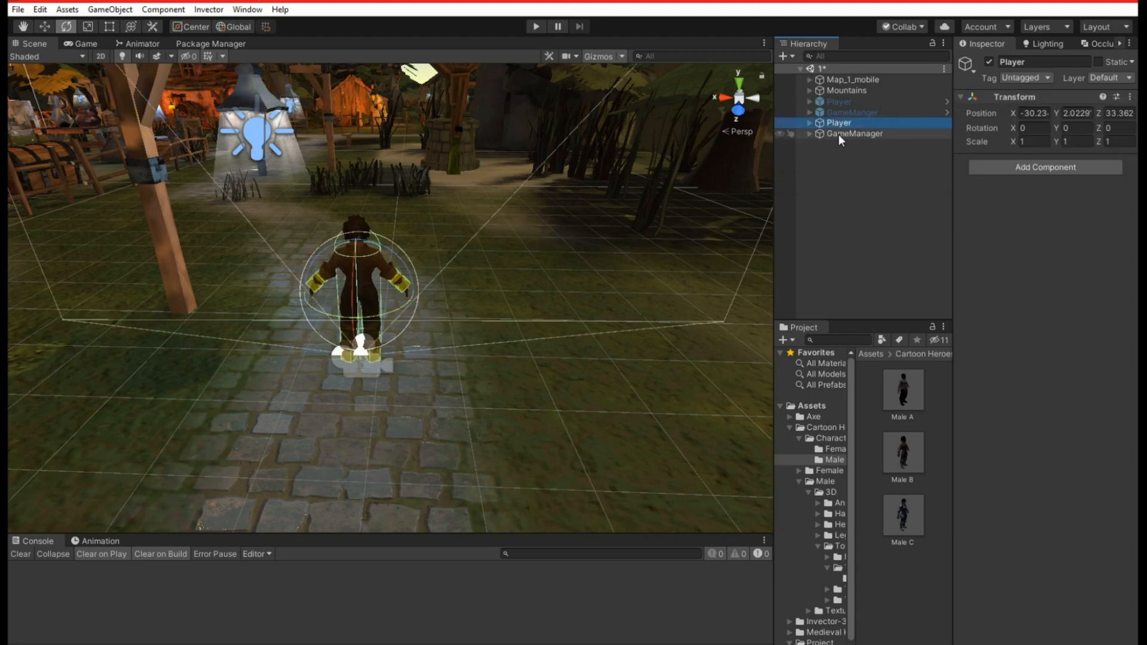
left_click(838, 133)
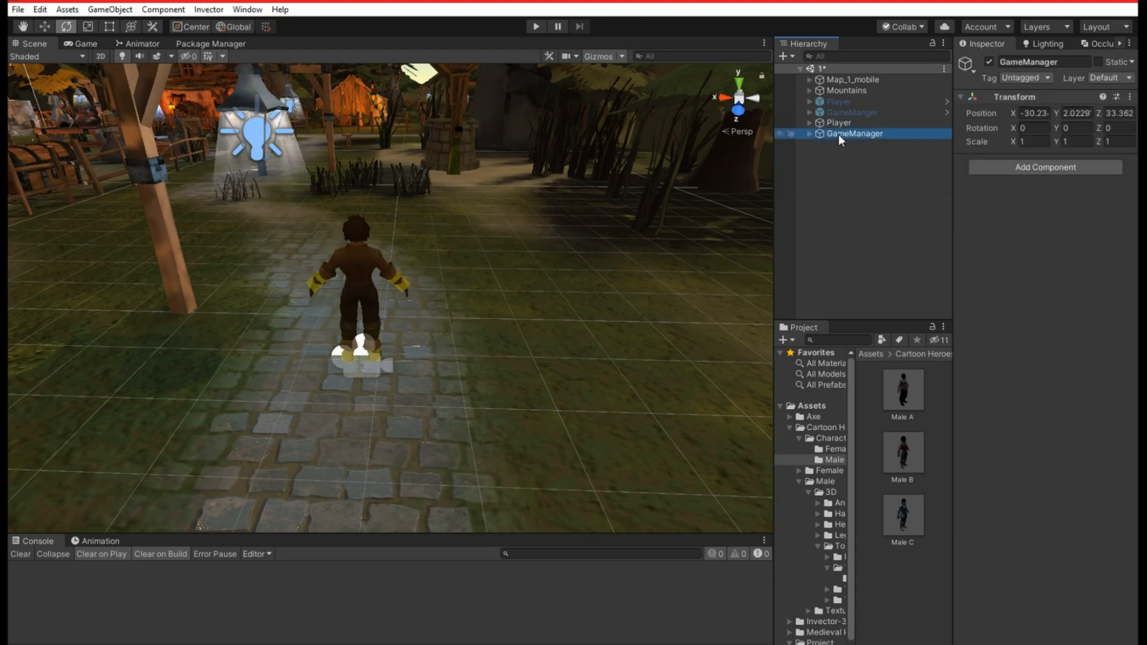
left_click(787, 427)
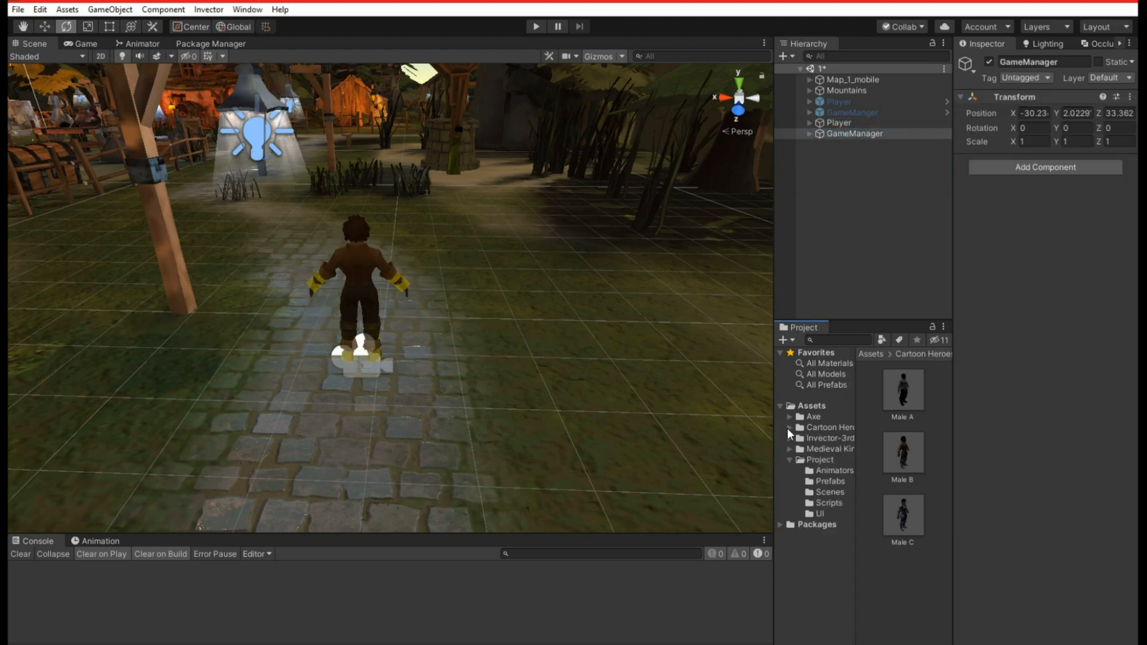
left_click(823, 480)
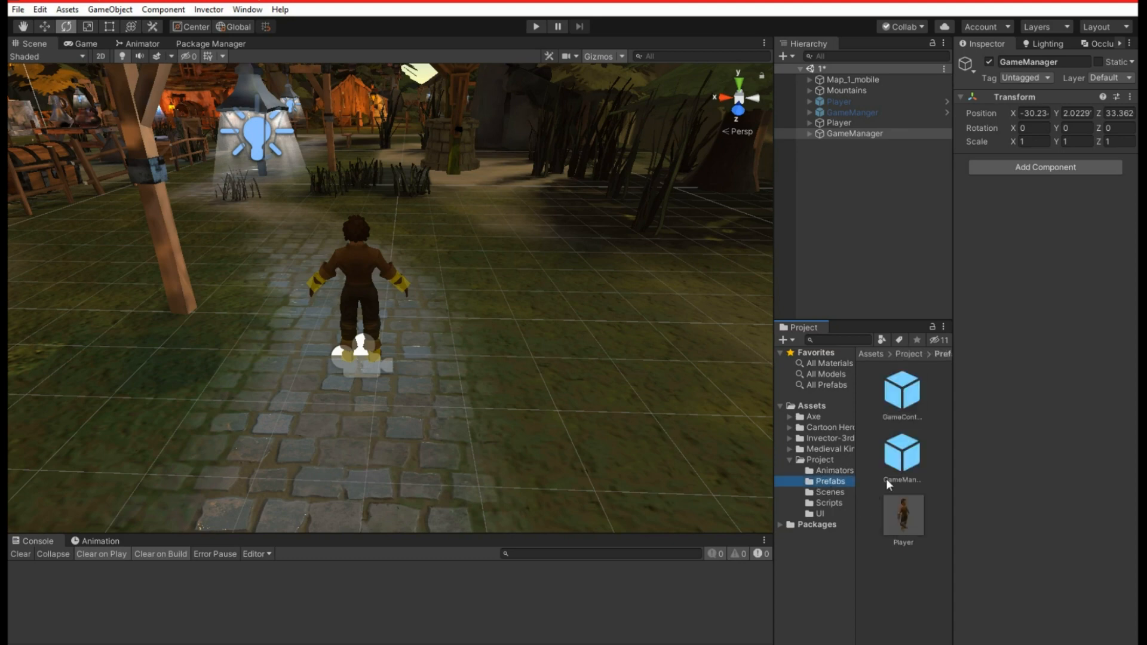
left_click(838, 124, "ctrl")
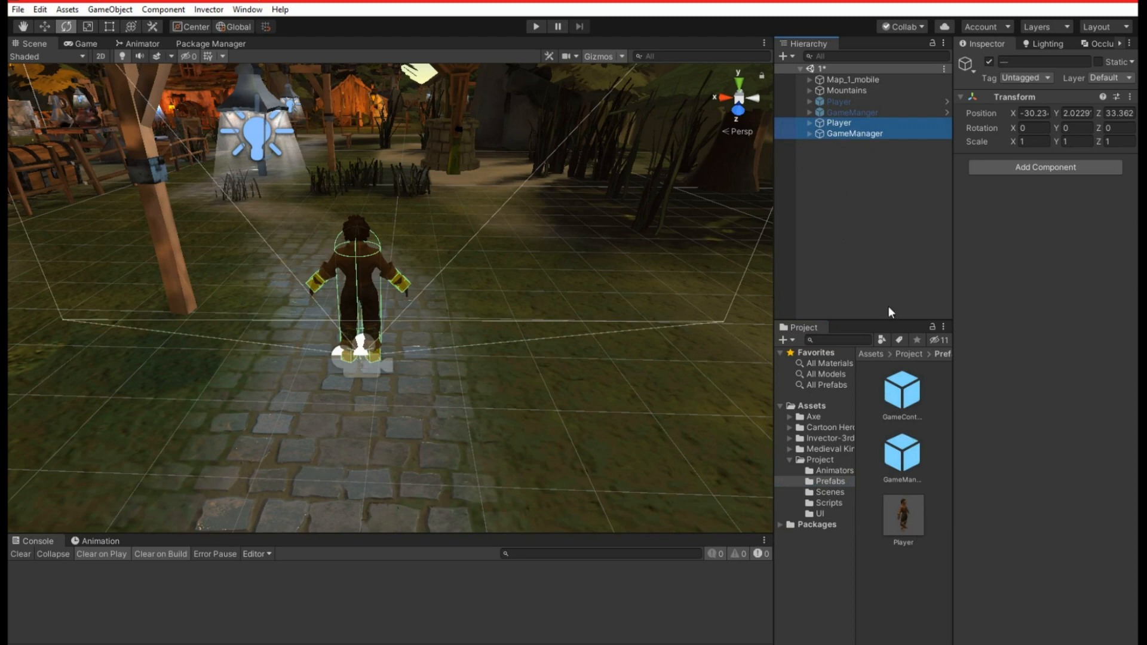
left_click(901, 461)
left_click(903, 507)
left_click(902, 458)
left_click(903, 513)
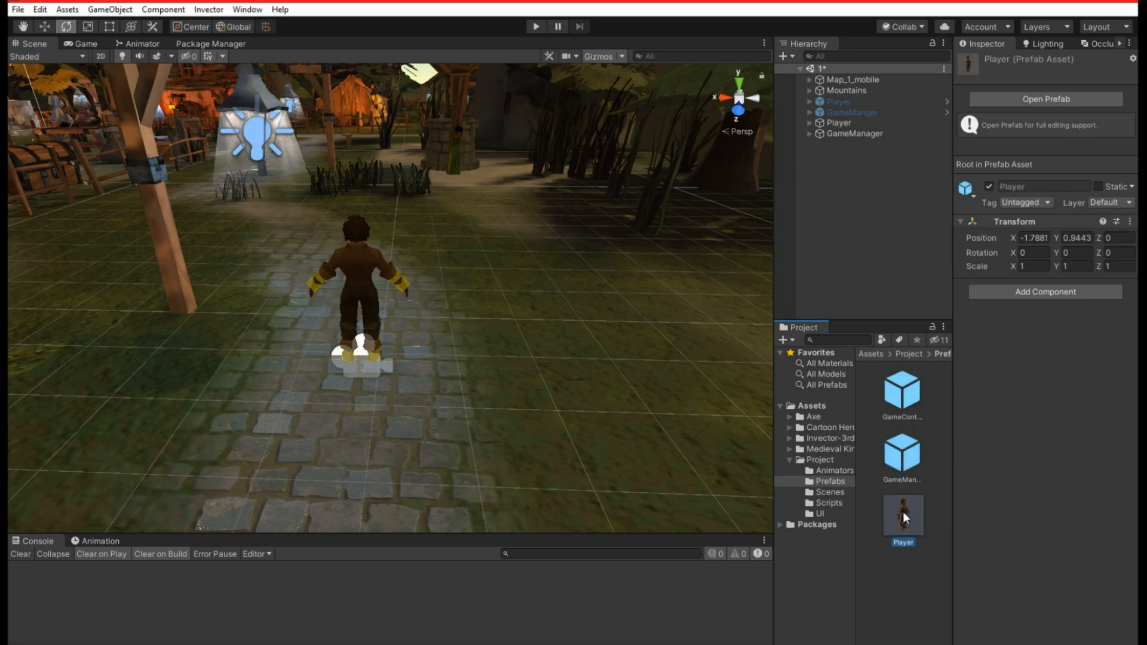
Delete the newly built Player and GameManager objects with their children from the scene.
left_click(829, 133)
left_click(826, 123, "shift")
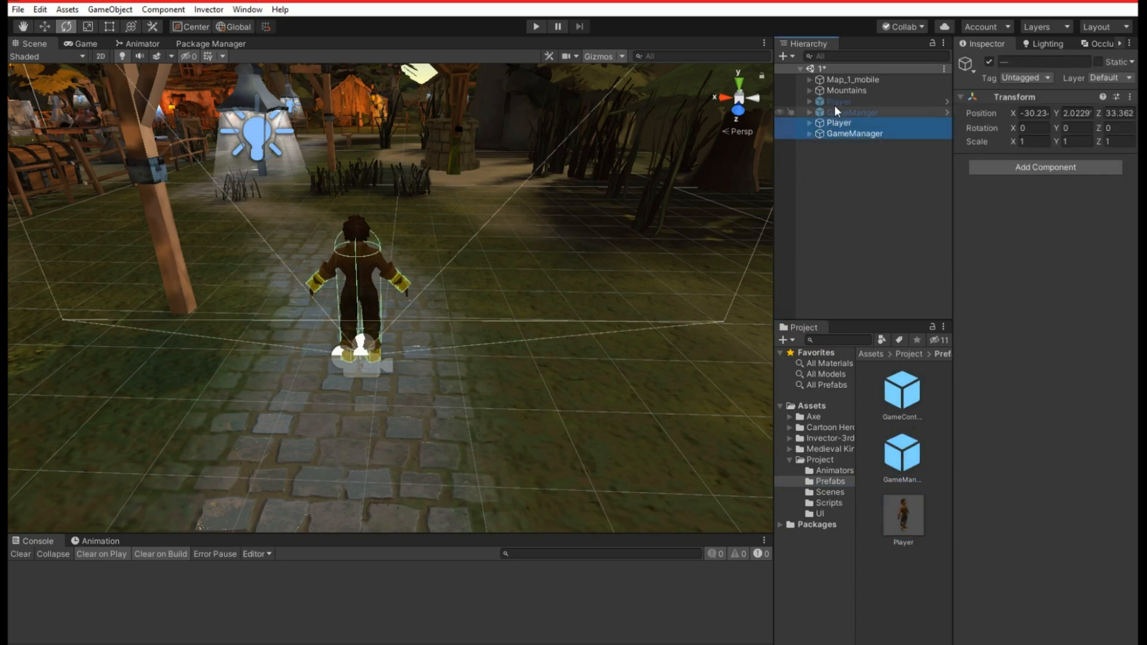
key("Delete")
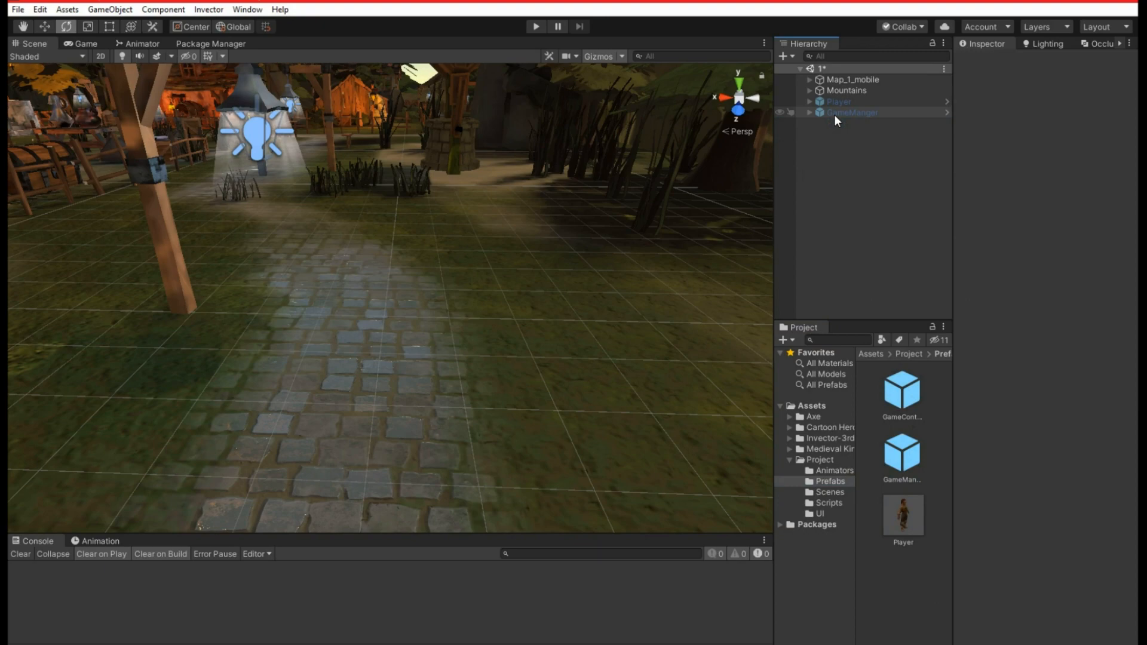
Enable the existing Player and GameManger prefab instances together and save the scene.
left_click(833, 114)
left_click(833, 102, "shift")
left_click(989, 61)
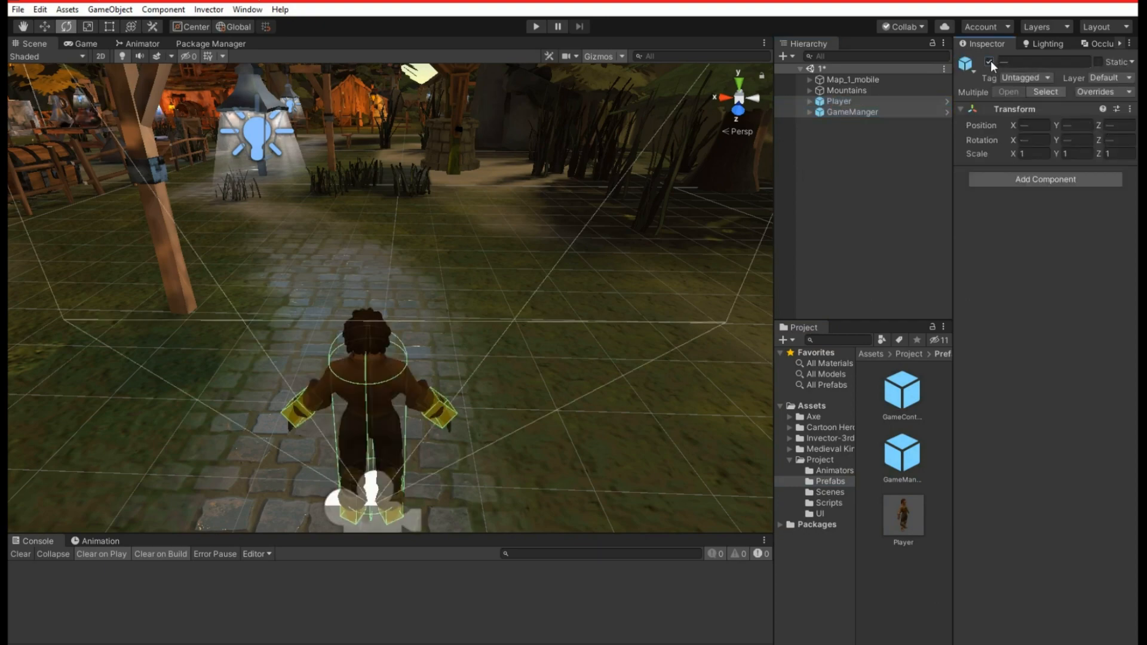
left_click(901, 168)
right_click_drag(567, 286, 593, 212)
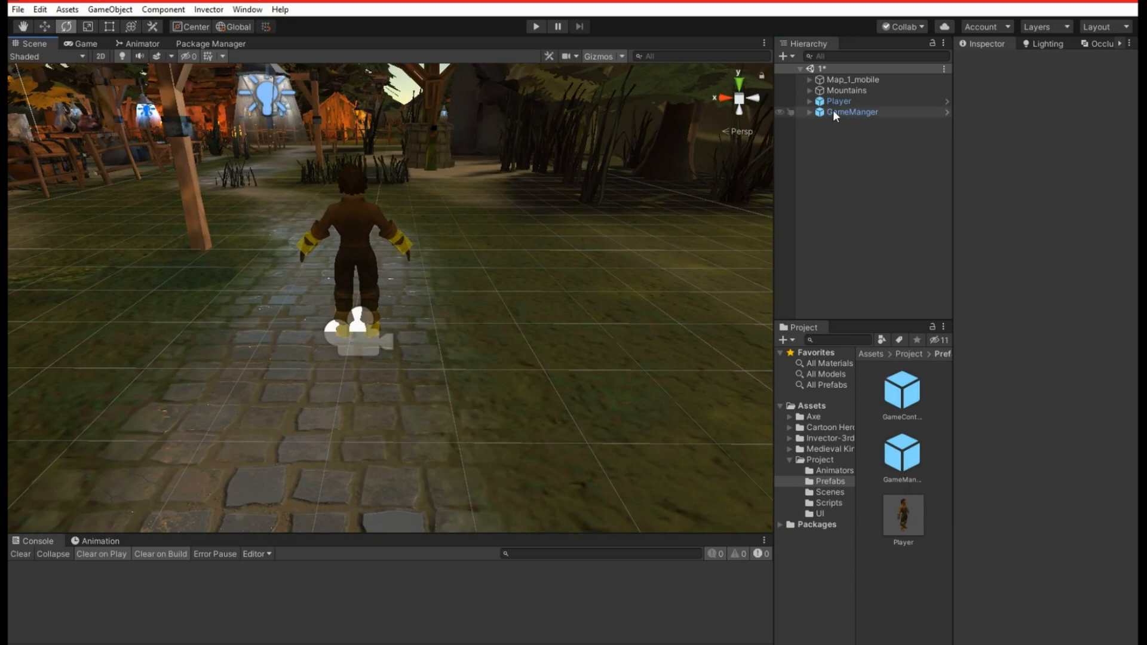
left_click(203, 11)
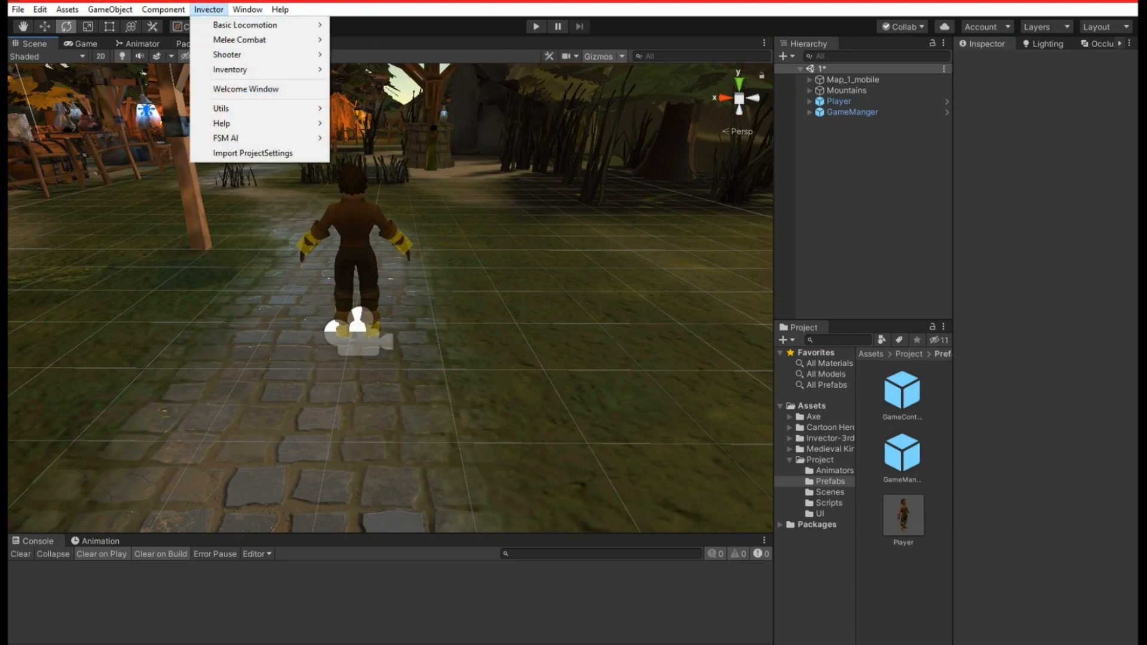
key("Escape")
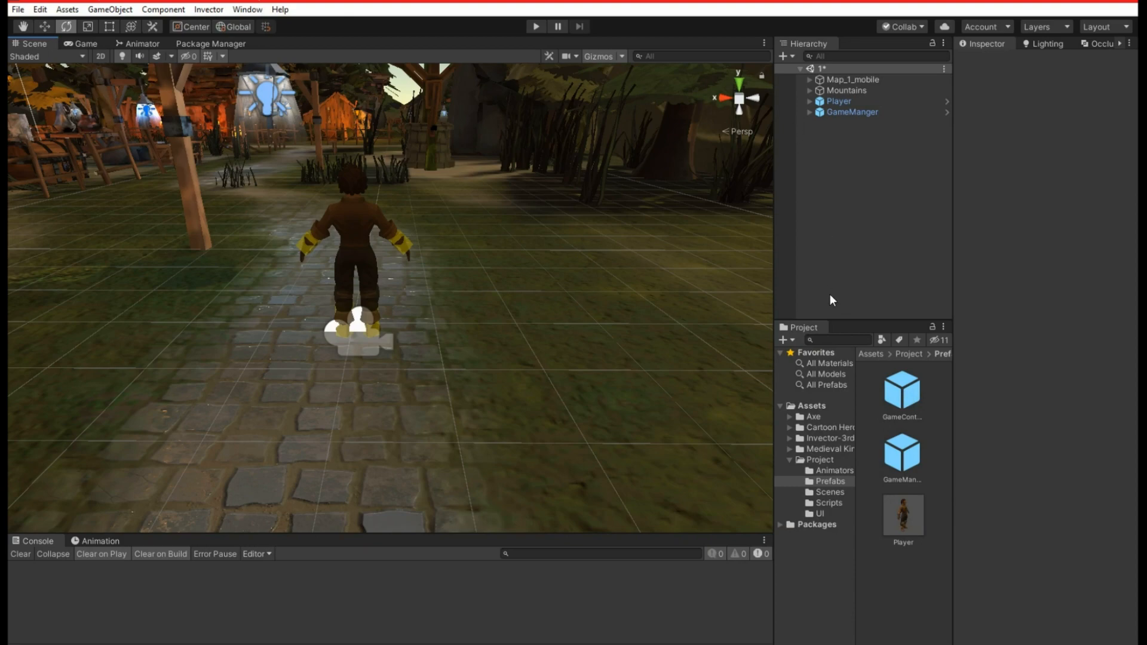
key("ctrl+s")
Disable the displayControls image in the HUD of GameManger's vUI.
left_click_drag(508, 272, 535, 274, "alt")
key("s")
right_click_drag(535, 274, 533, 242)
key("w")
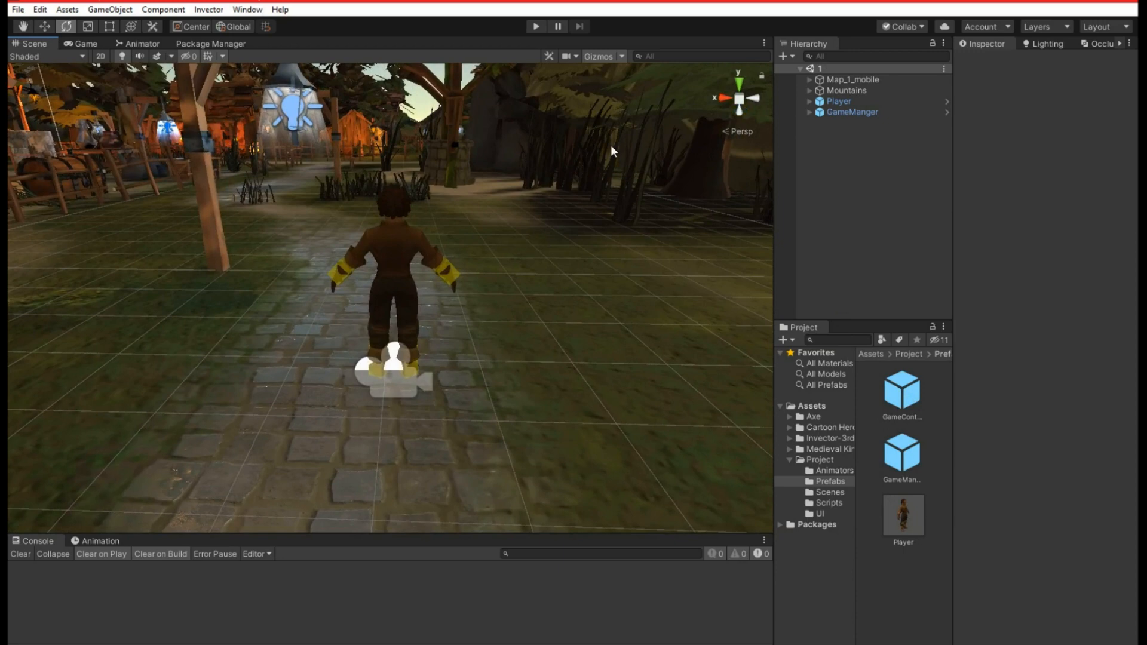
left_click(809, 112)
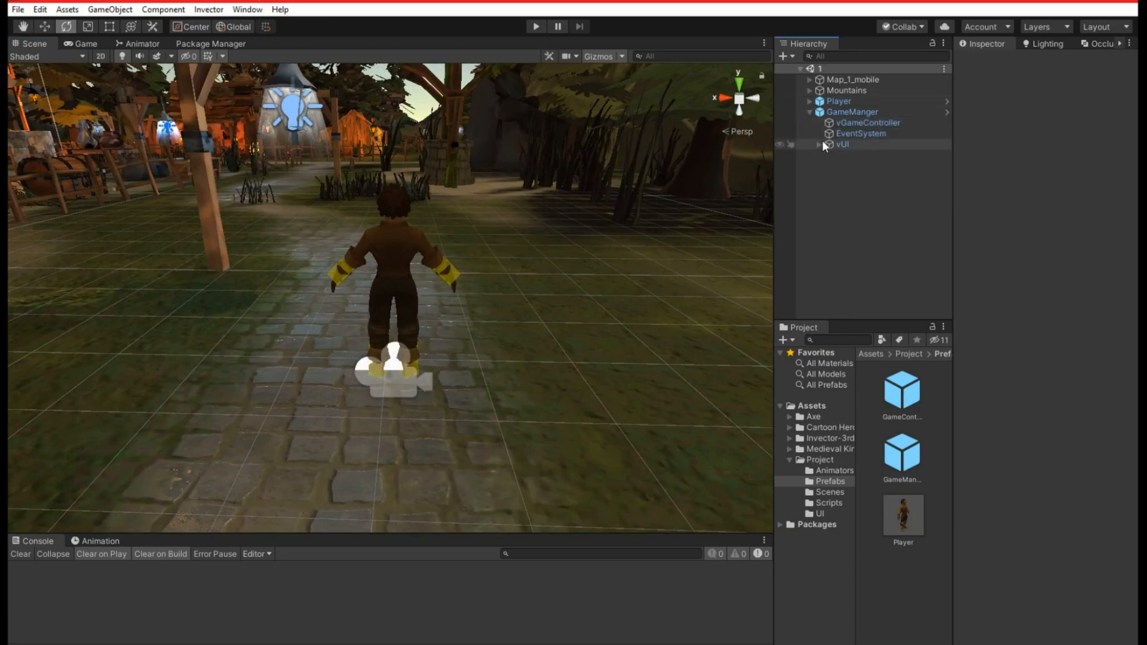
left_click(828, 155)
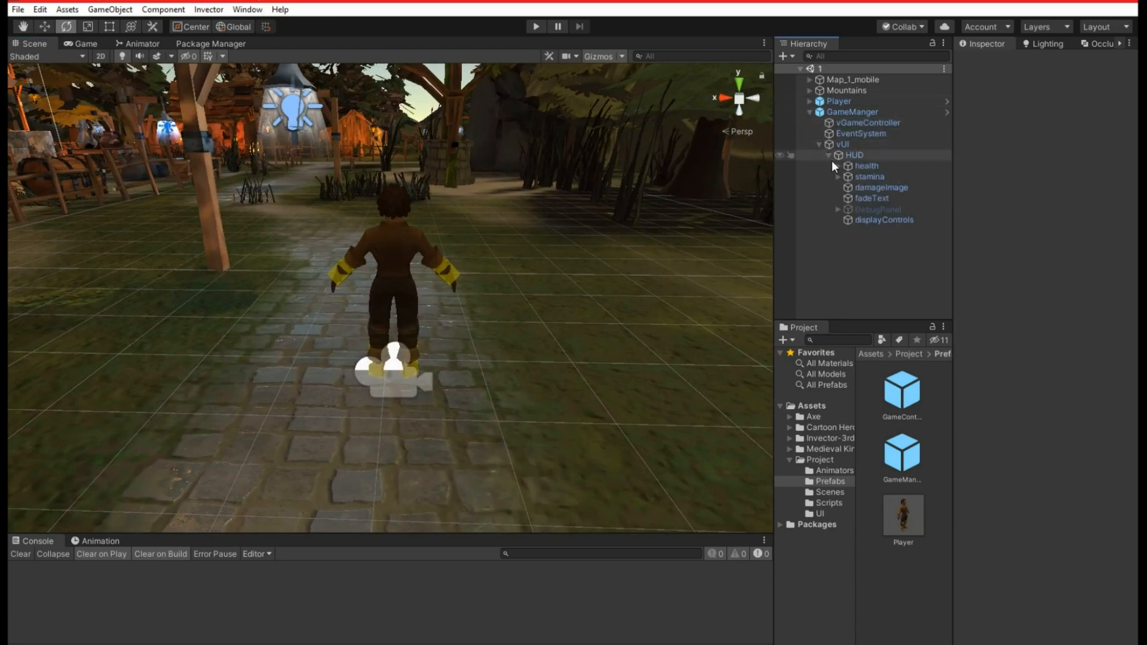
left_click(865, 220)
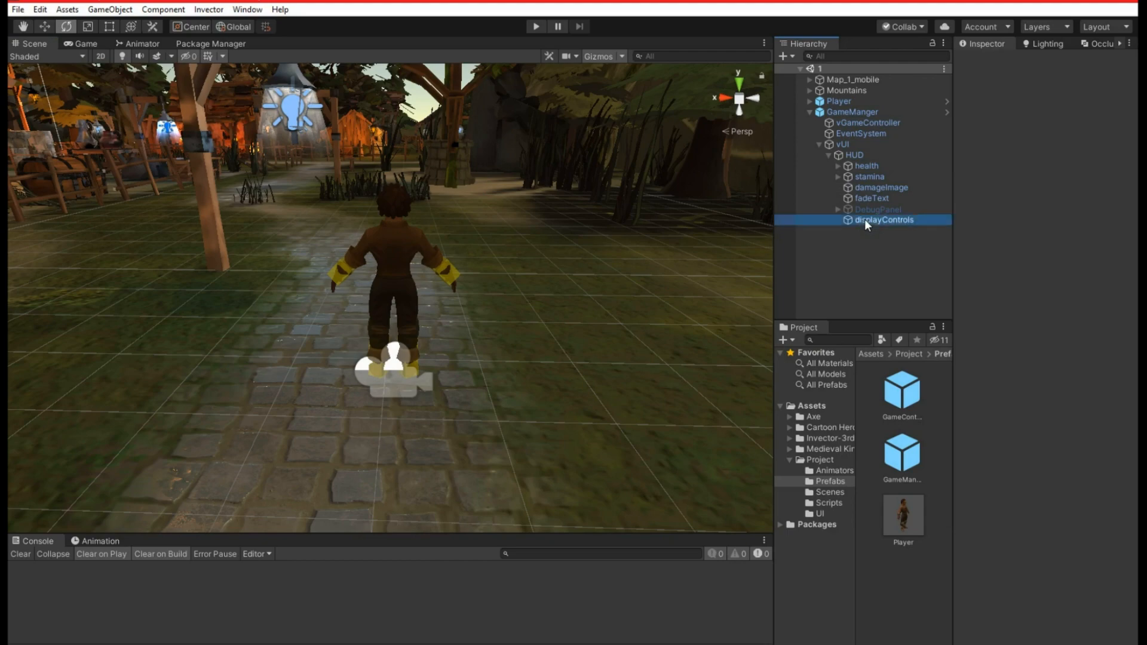
key("f")
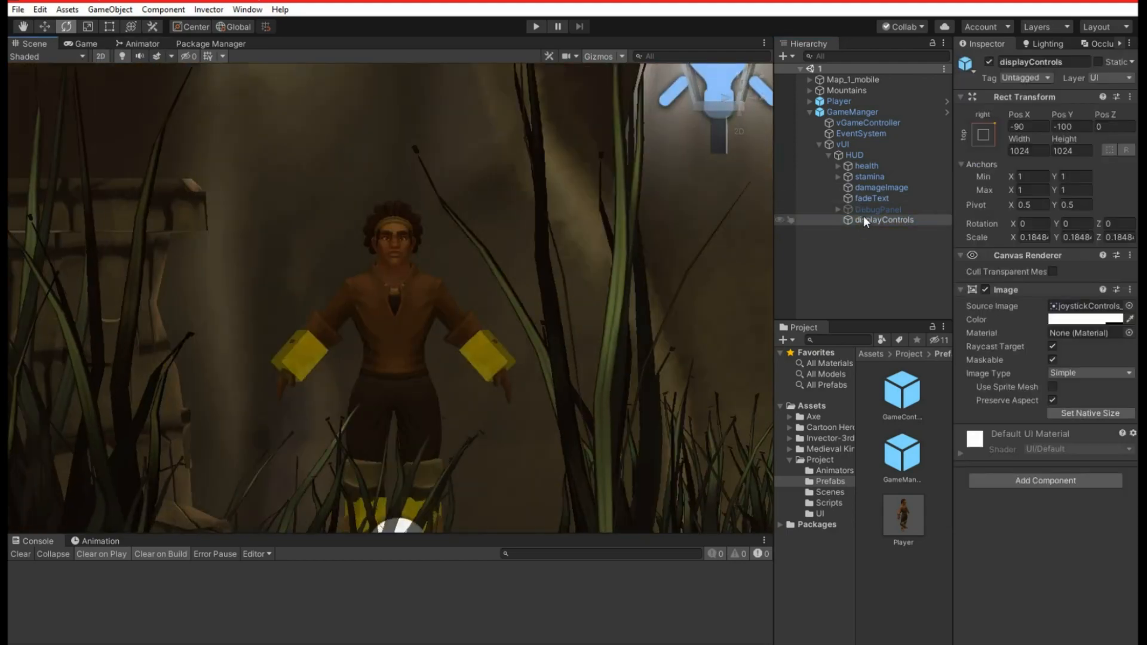
double_click(863, 219)
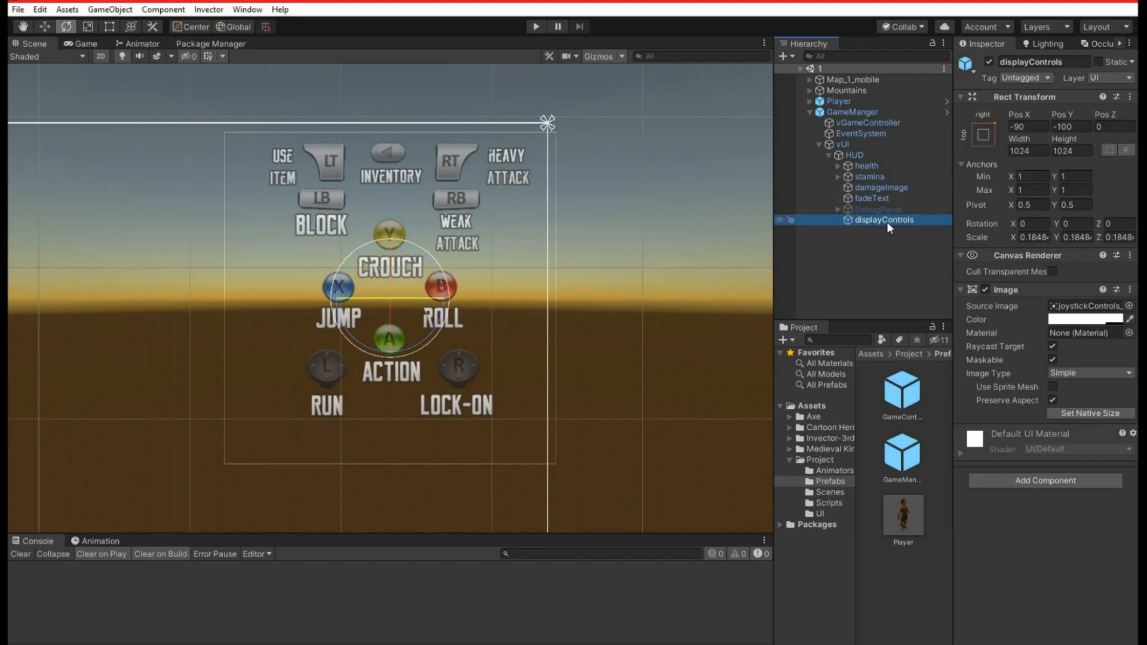
left_click(989, 62)
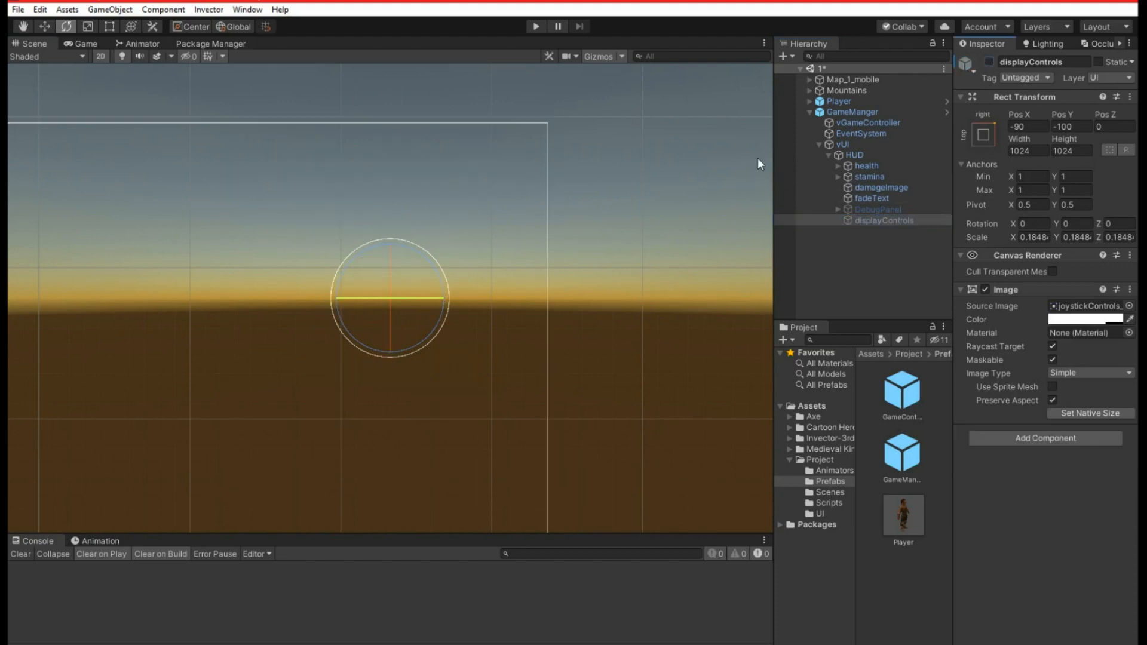
left_click(811, 113)
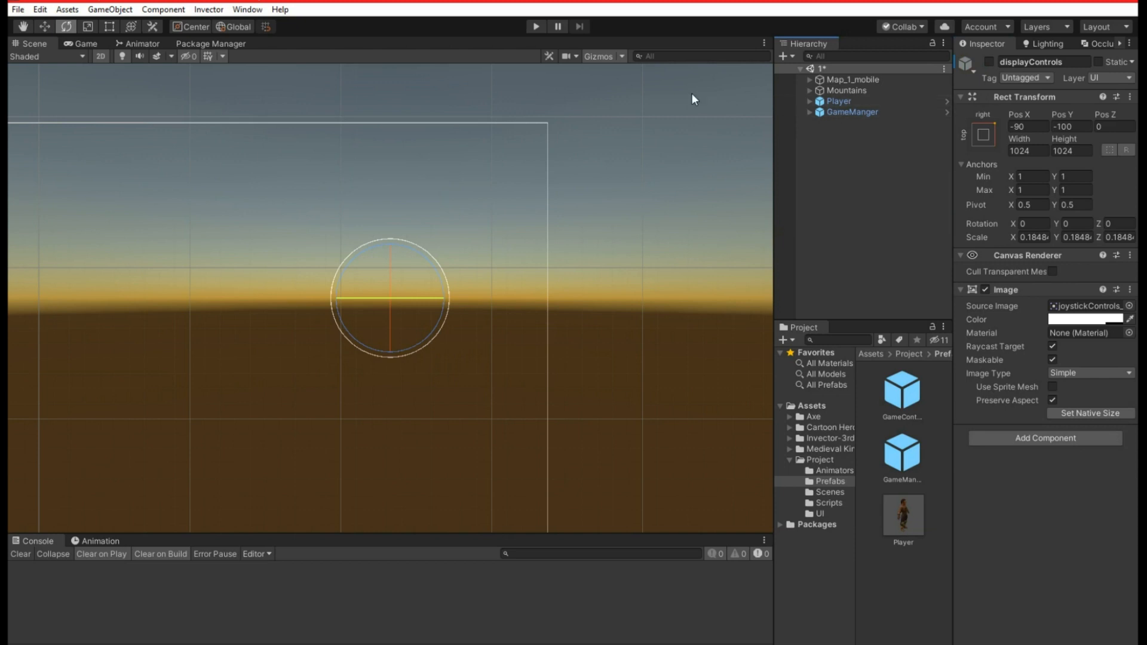
Play-test the level by walking the character along the village path and attacking, and stop play mode.
left_click(536, 27)
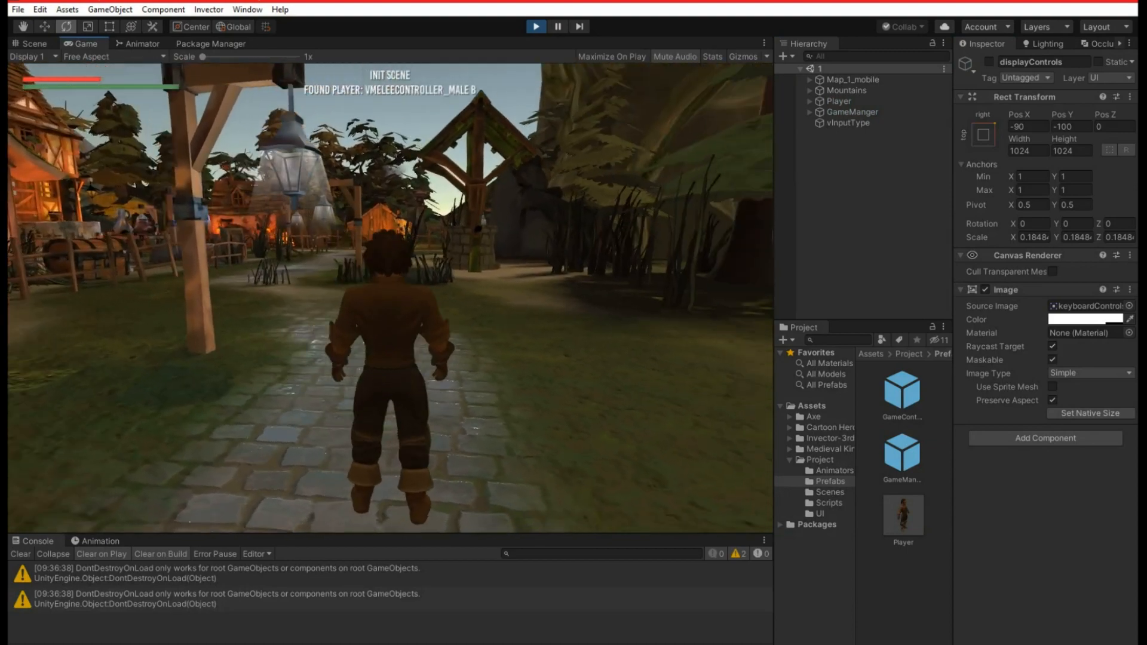
key("w")
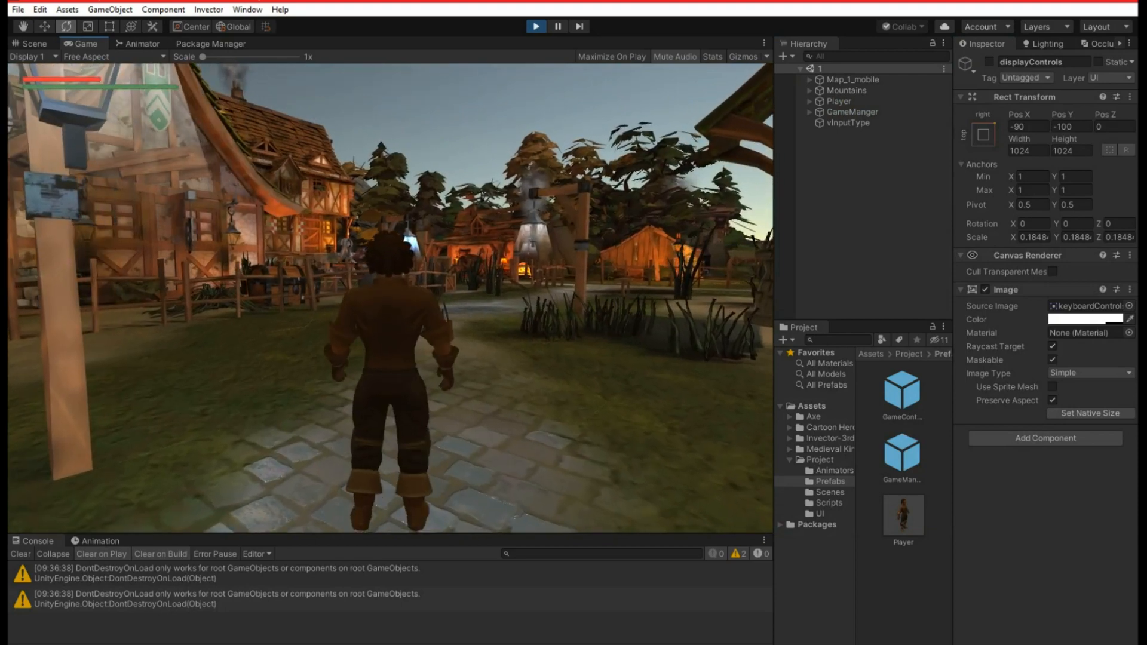
key("w")
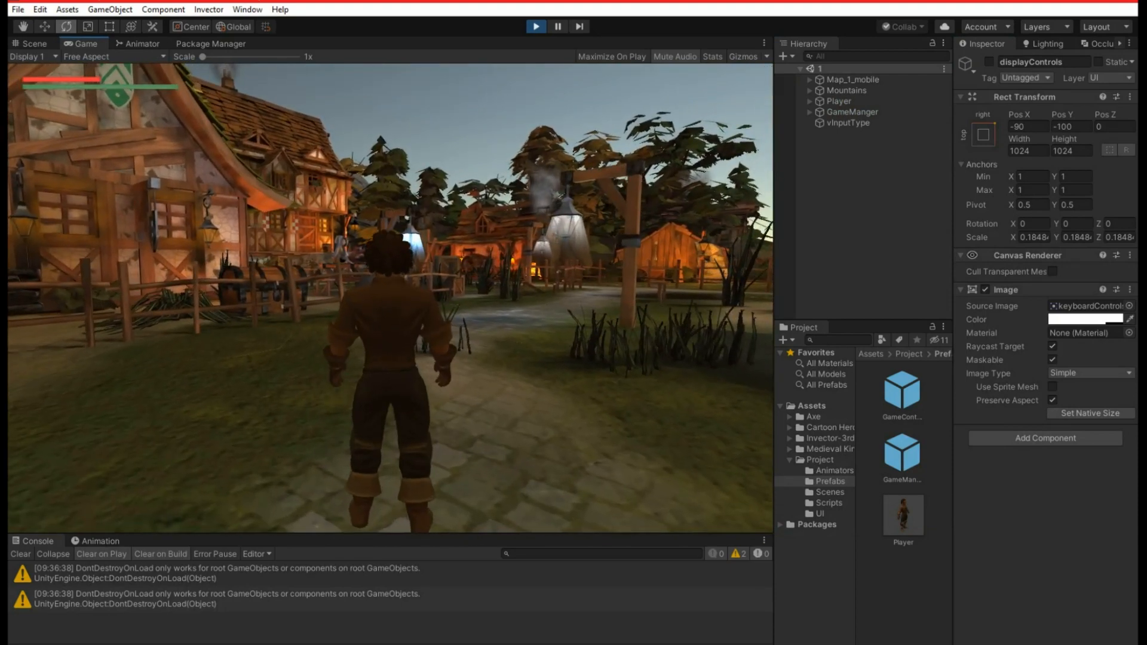
key("w")
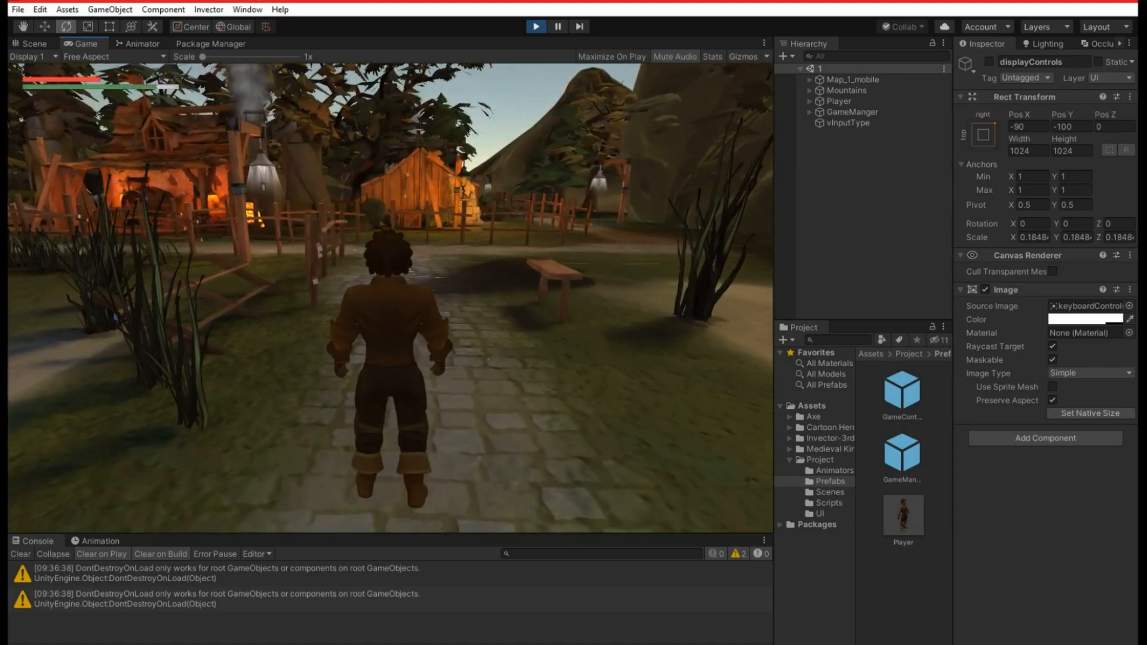
left_click(390, 297)
left_click(390, 297)
left_click(390, 297)
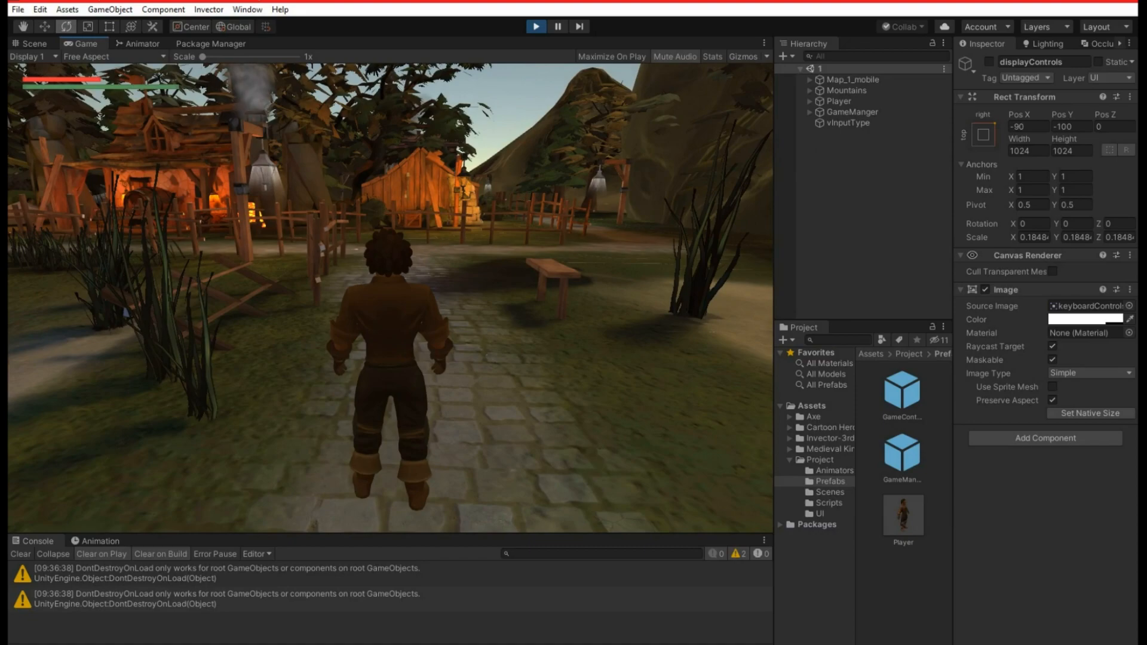
key("w")
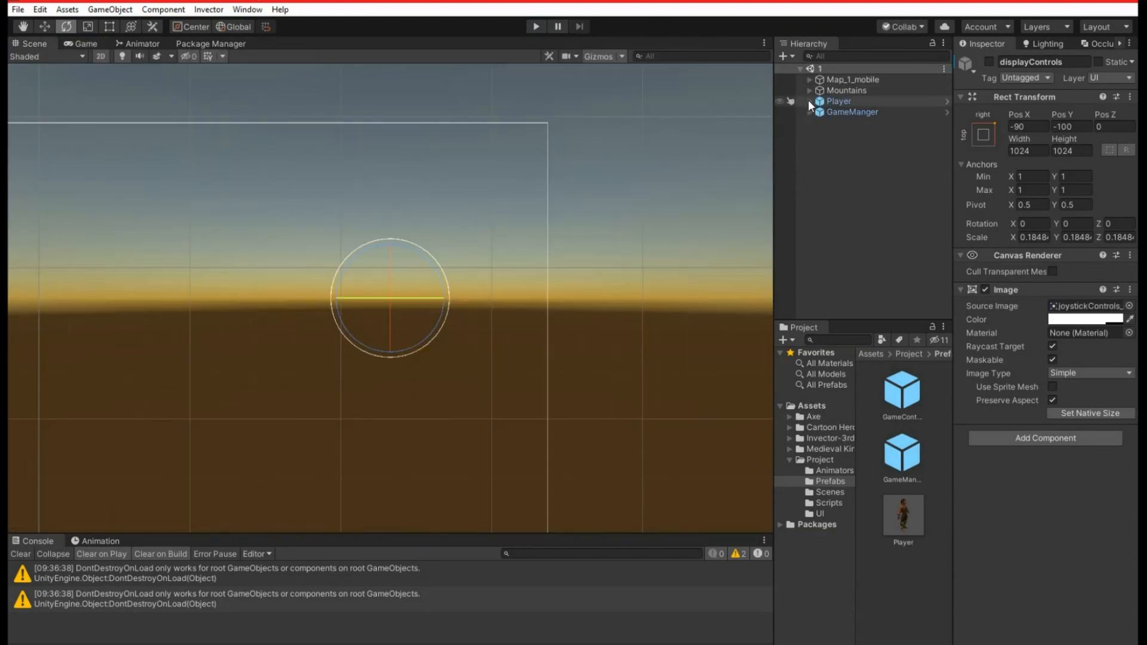
Examine the component list of vMeleeController_Male B inside Player, with its Third Person Controller properties collapsed.
left_click(810, 101)
left_click(847, 115)
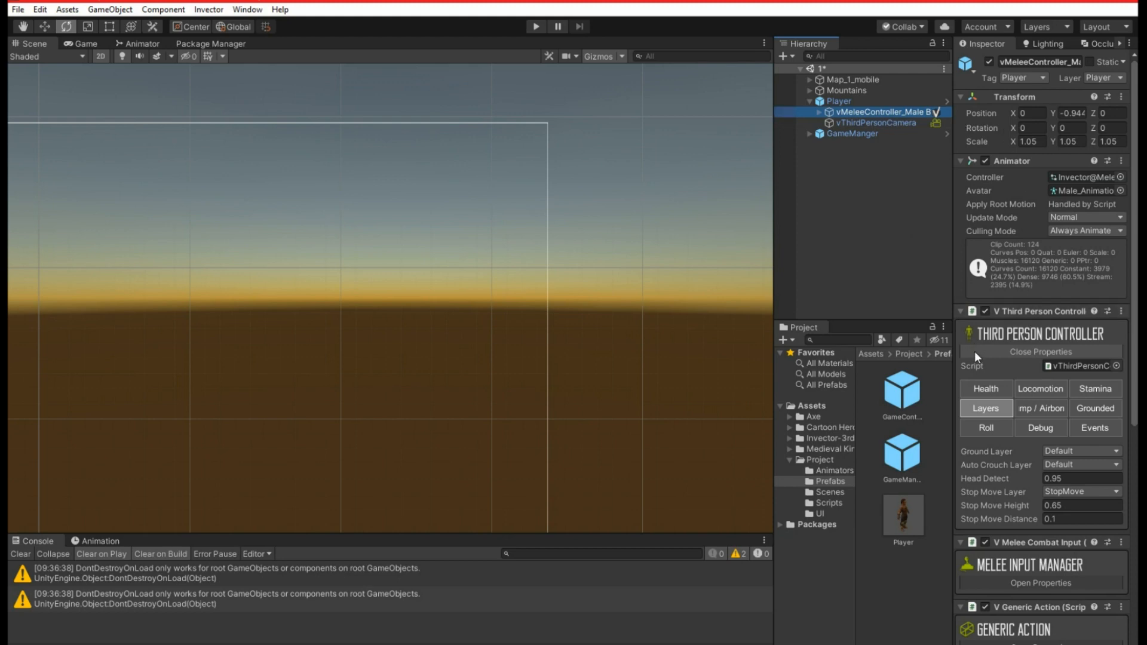
left_click(995, 351)
scroll(1061, 370, "down", 5)
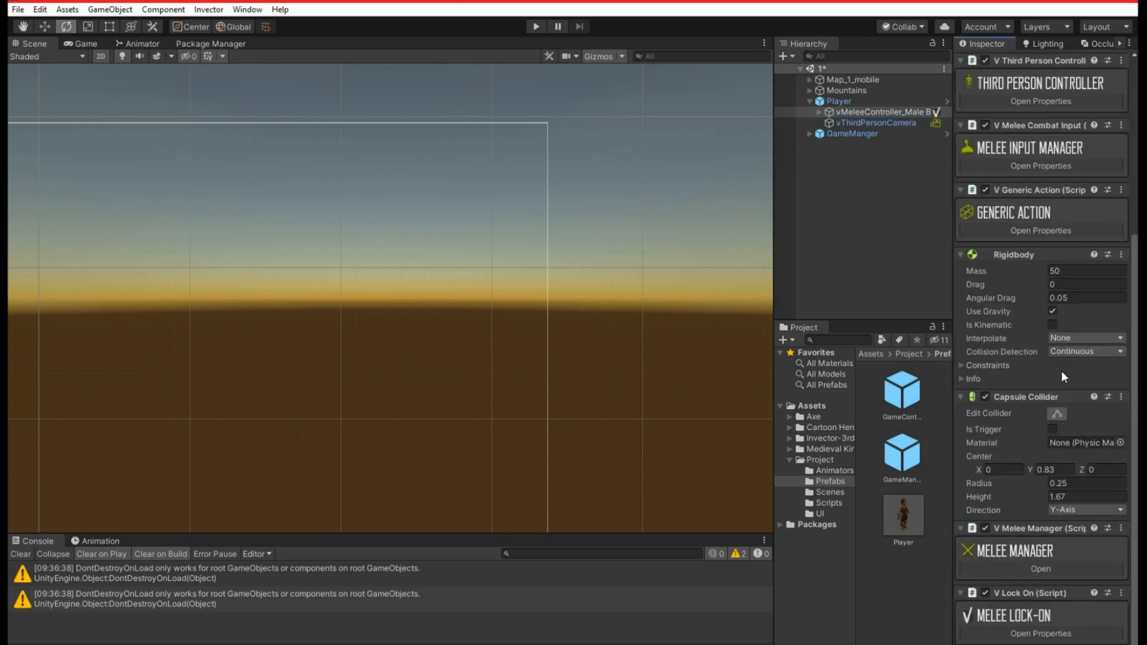
scroll(1010, 466, "up", 5)
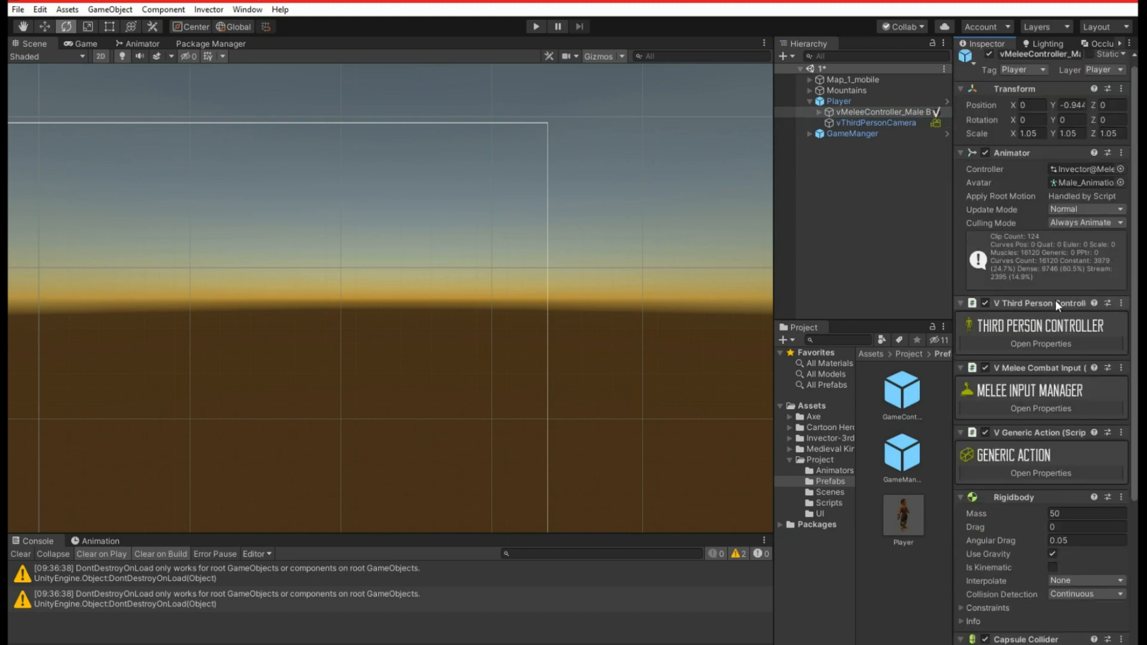
Review every Third Person Controller settings category, from Health through Events, ending on the Layers settings.
left_click(1045, 344)
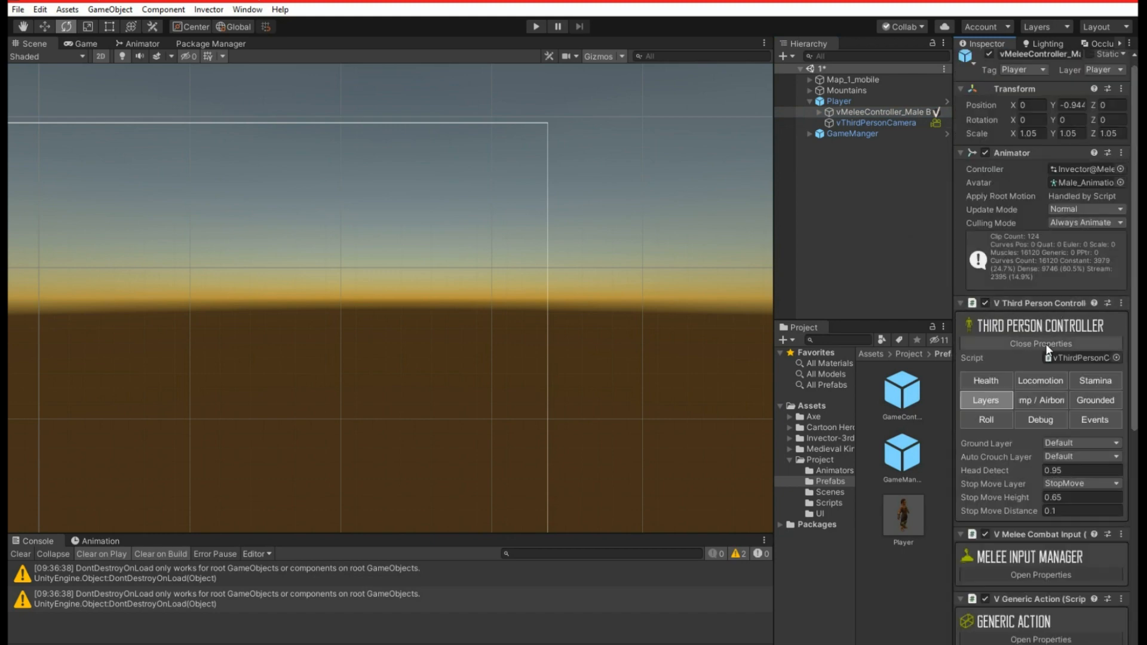
left_click(987, 382)
left_click(1051, 385)
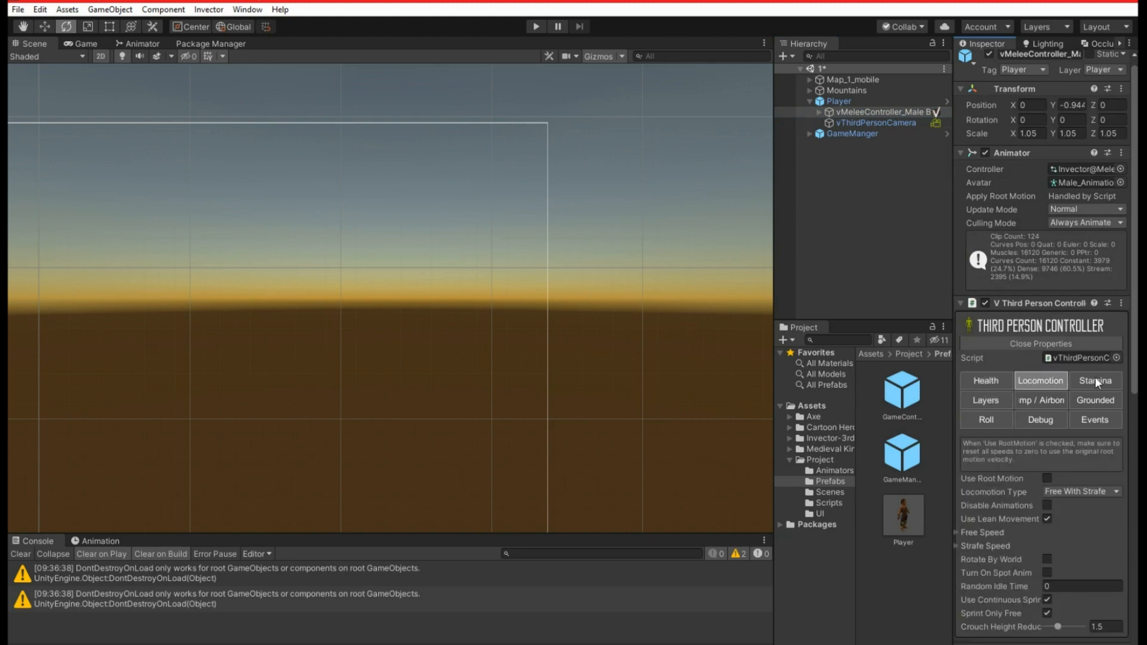
left_click(1085, 383)
left_click(996, 400)
left_click(1038, 401)
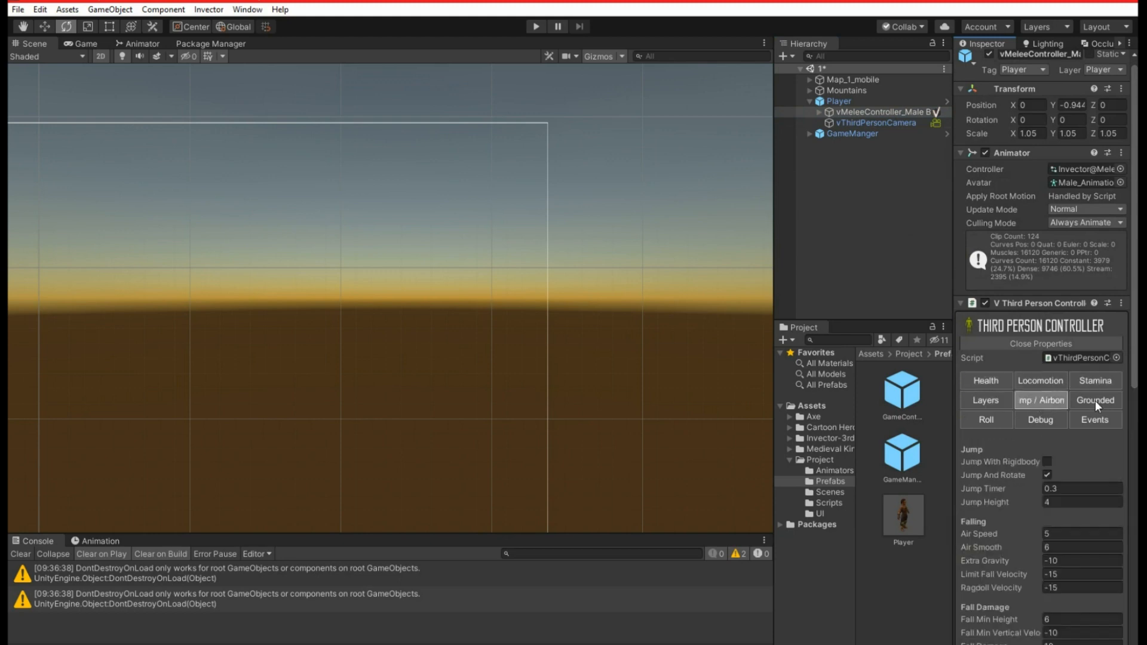
left_click(1095, 400)
left_click(992, 420)
left_click(1039, 420)
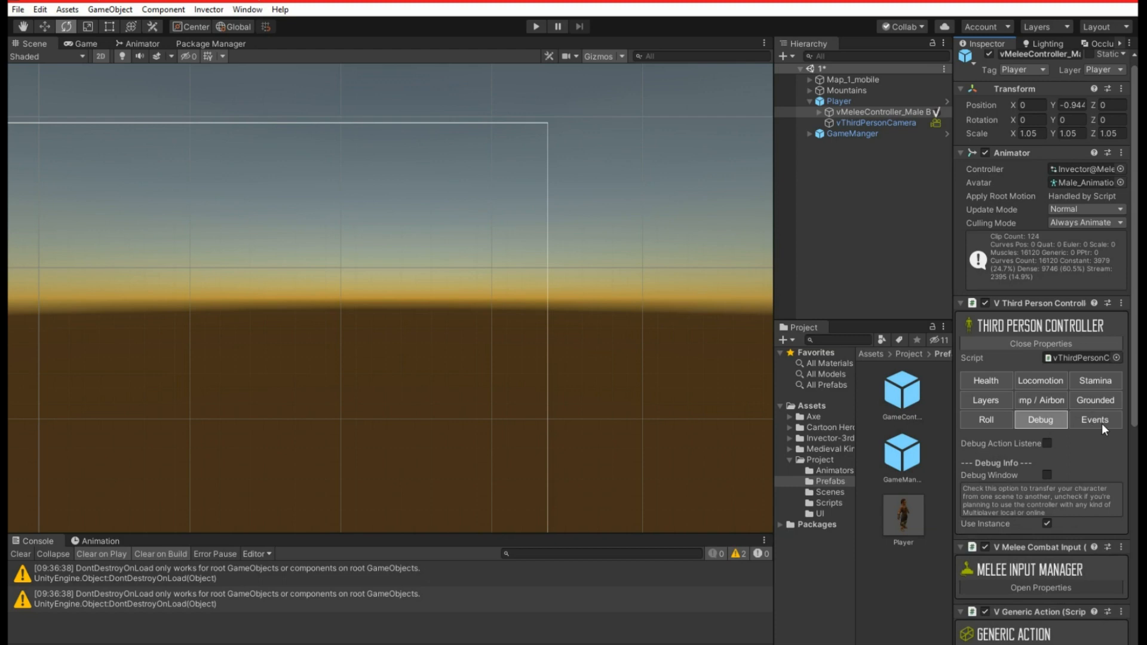
left_click(1093, 422)
left_click(980, 381)
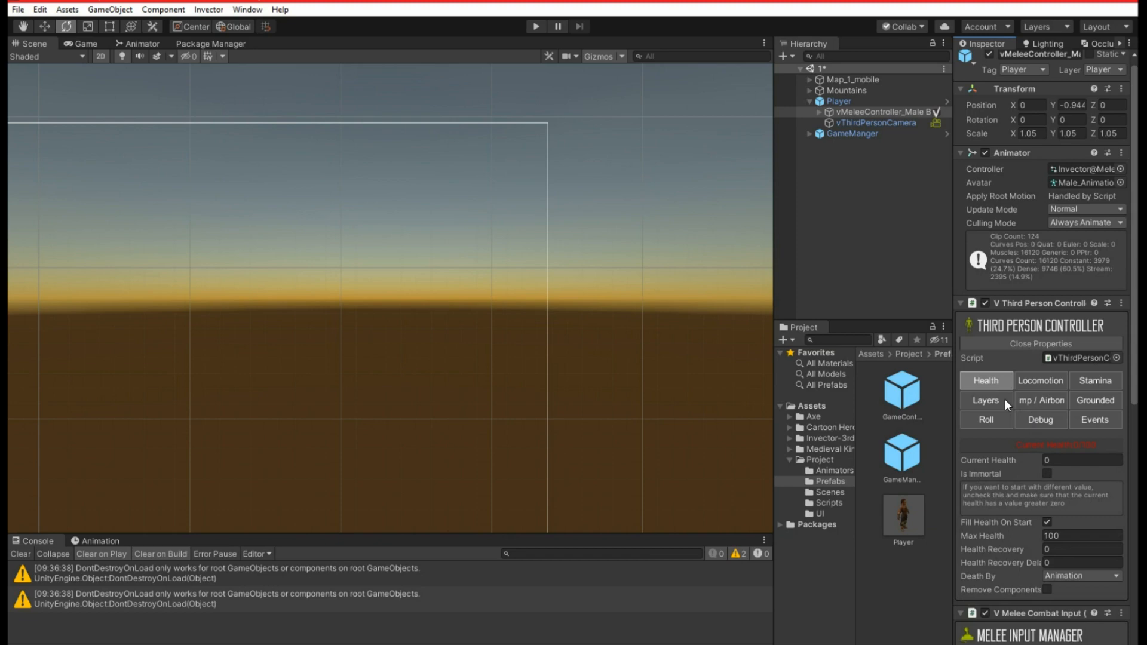
left_click(1005, 399)
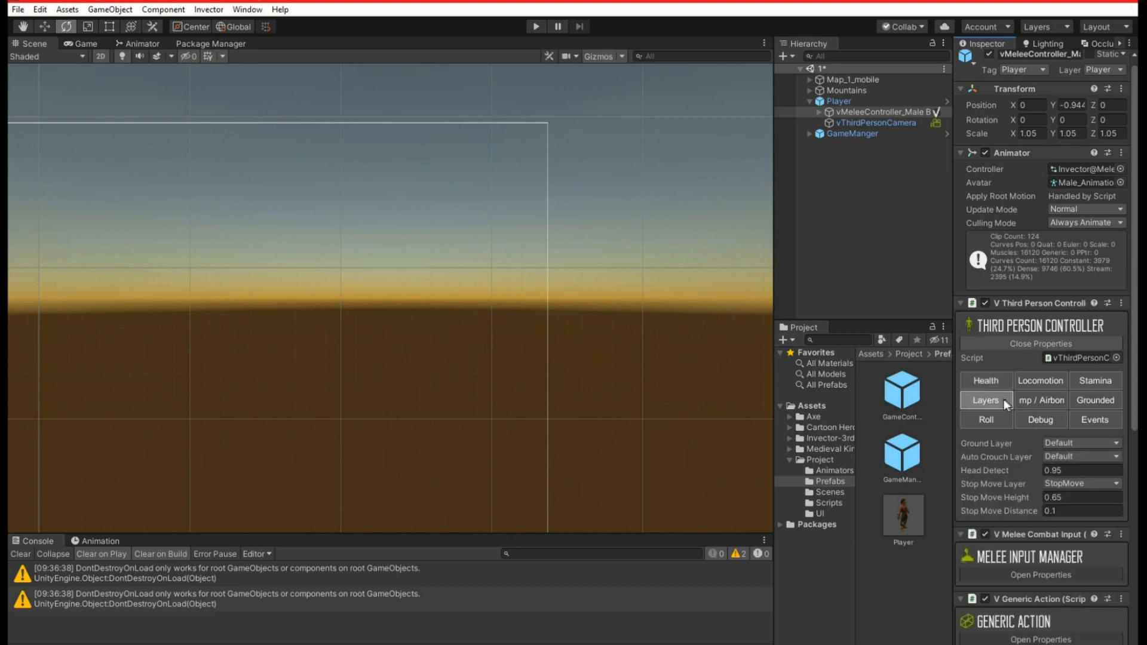
Switch the scene view from 2D to 3D and frame the vMeleeController_Male B character on the cobblestone path.
left_click(100, 56)
double_click(863, 112)
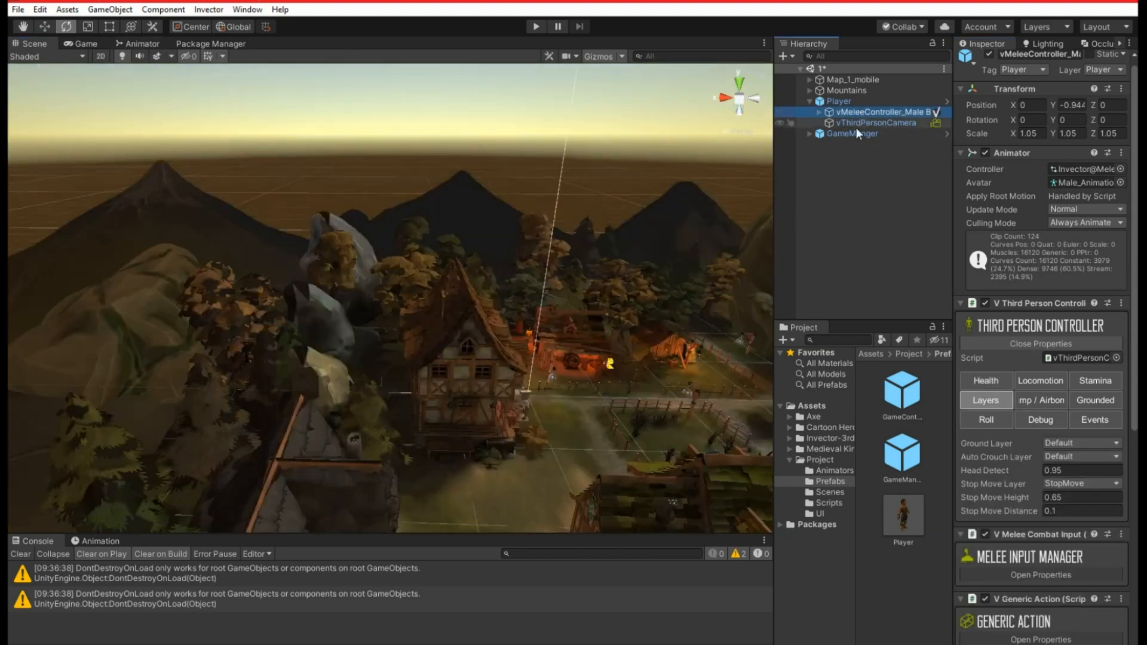
key("d")
right_click_drag(438, 227, 394, 254)
key("s")
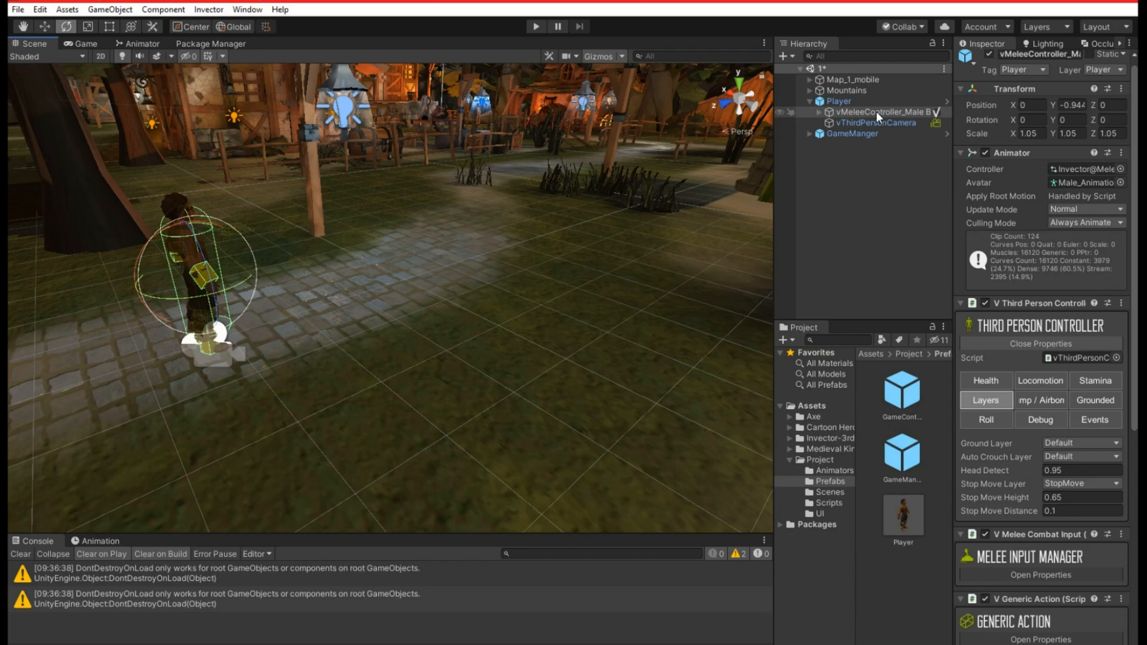
Change the layer of the Map_Ground_1 terrain mesh to TransparentFX.
left_click(526, 288)
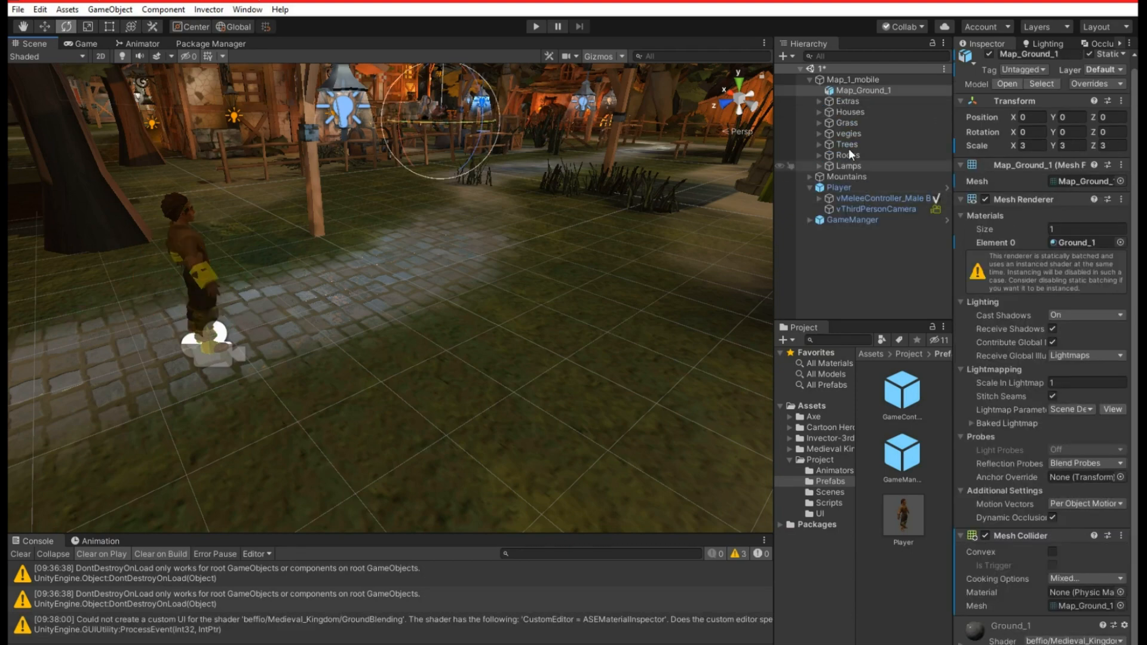
left_click(1113, 73)
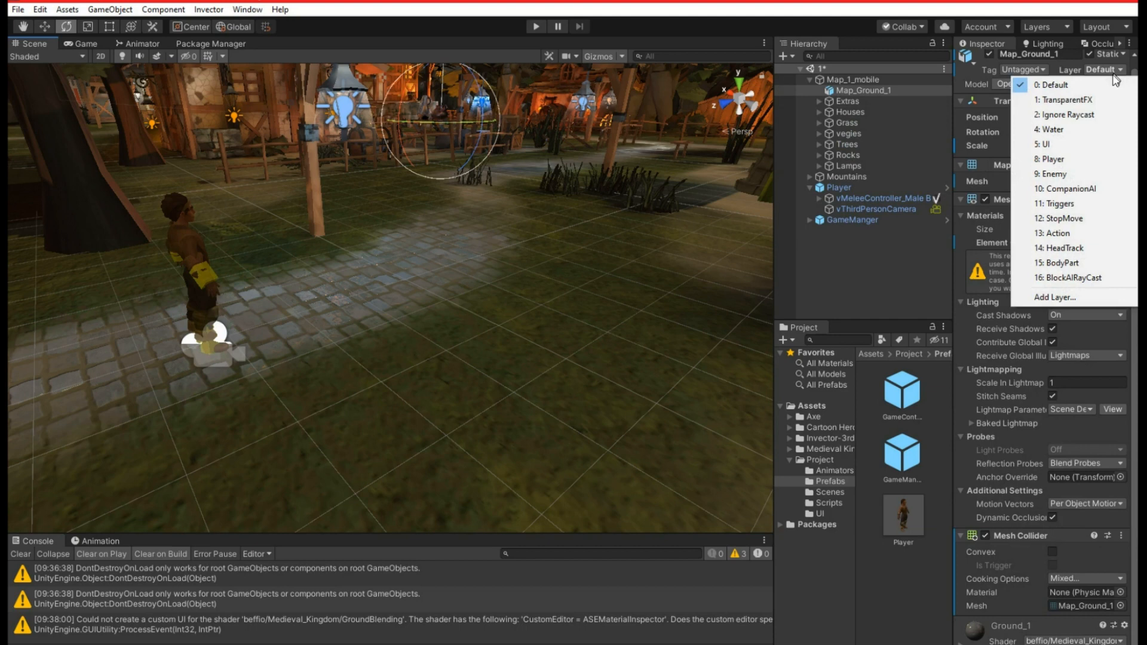
left_click(1097, 100)
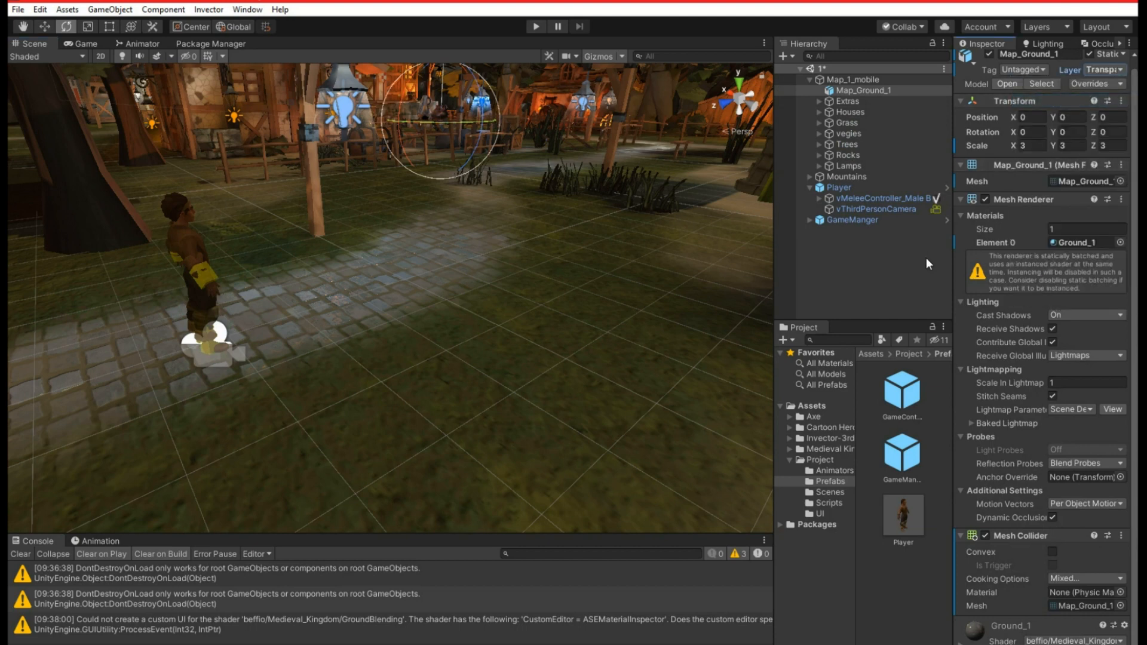
Play-test how the character behaves with the ground on the TransparentFX layer, stop play mode and clear the console.
left_click(537, 26)
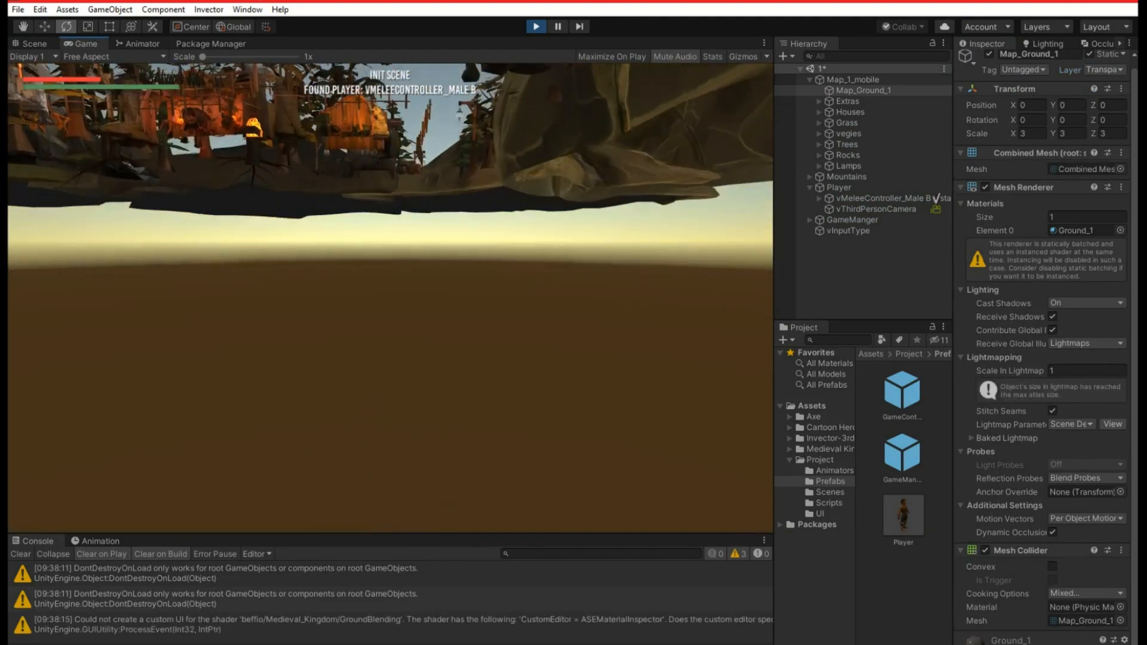
left_click(535, 27)
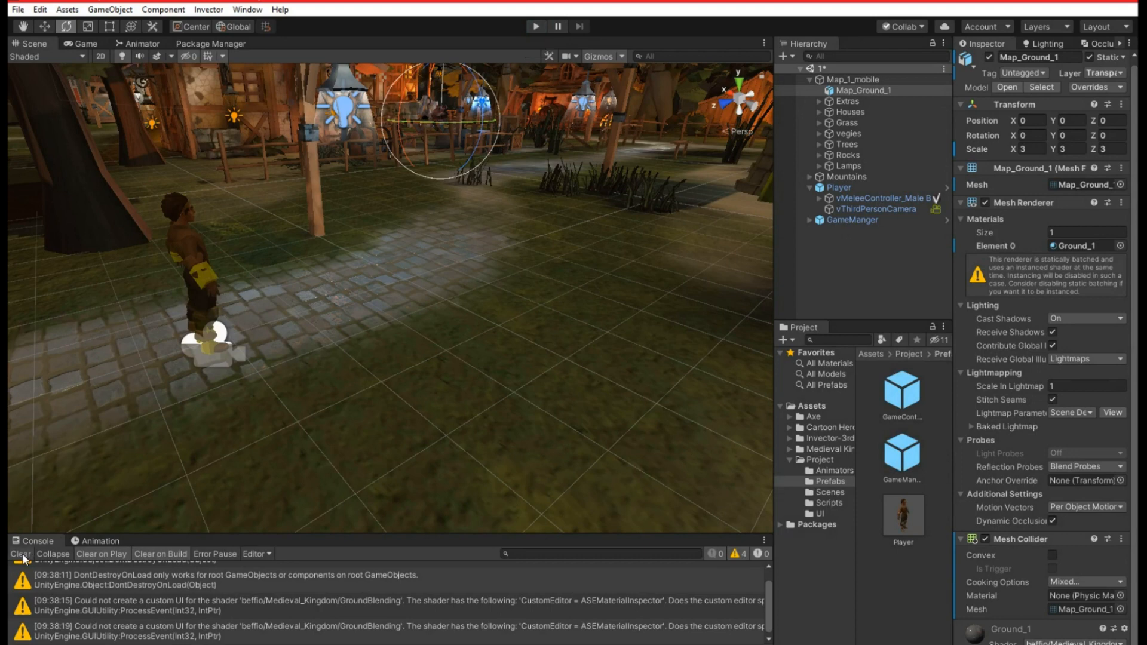
left_click(20, 554)
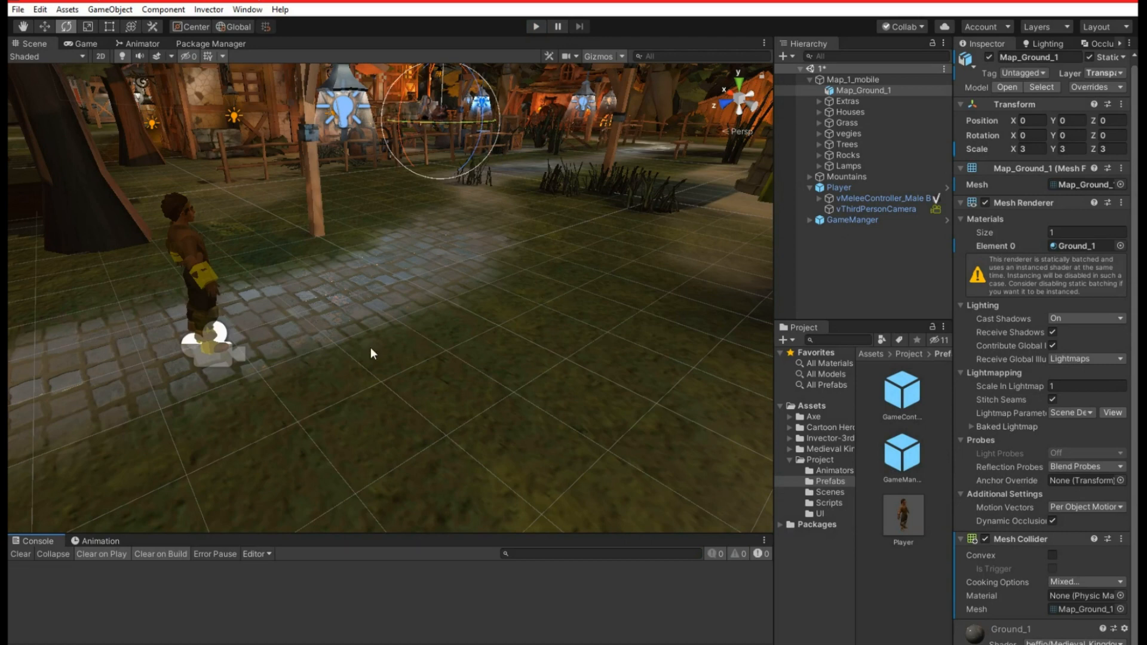
Set the layer of Map_Ground_1 back to Default and collapse the Map_1_mobile hierarchy.
left_click(1095, 74)
left_click(1097, 87)
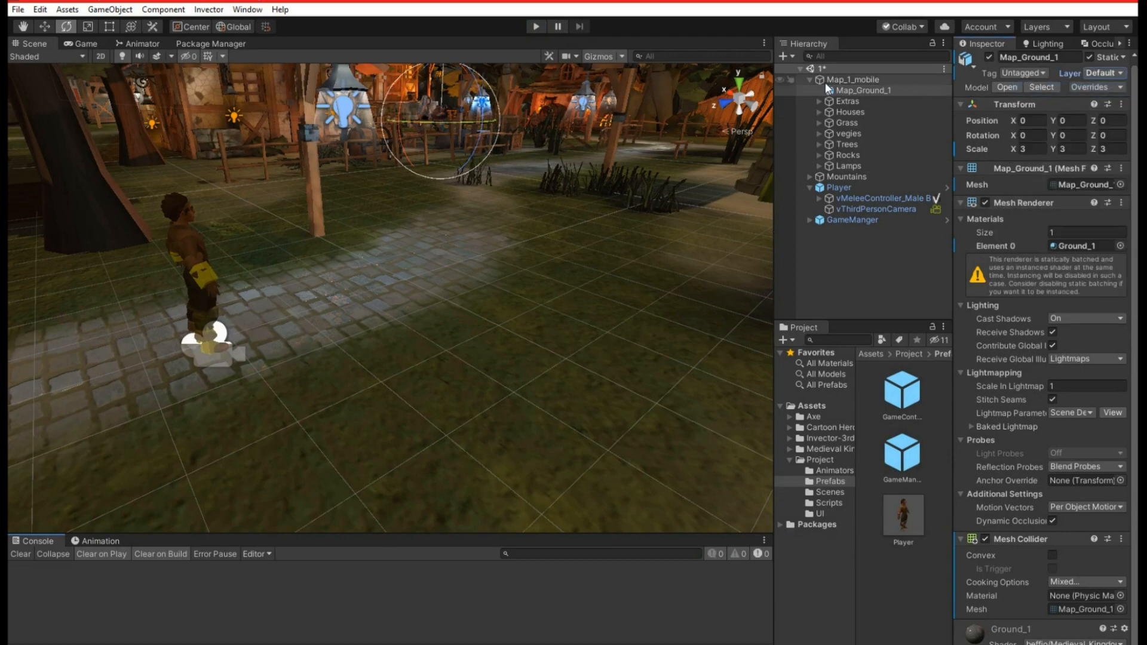
left_click(809, 80)
Look over the physics and melee components of vMeleeController_Male B again and close its Third Person Controller properties.
left_click(848, 111)
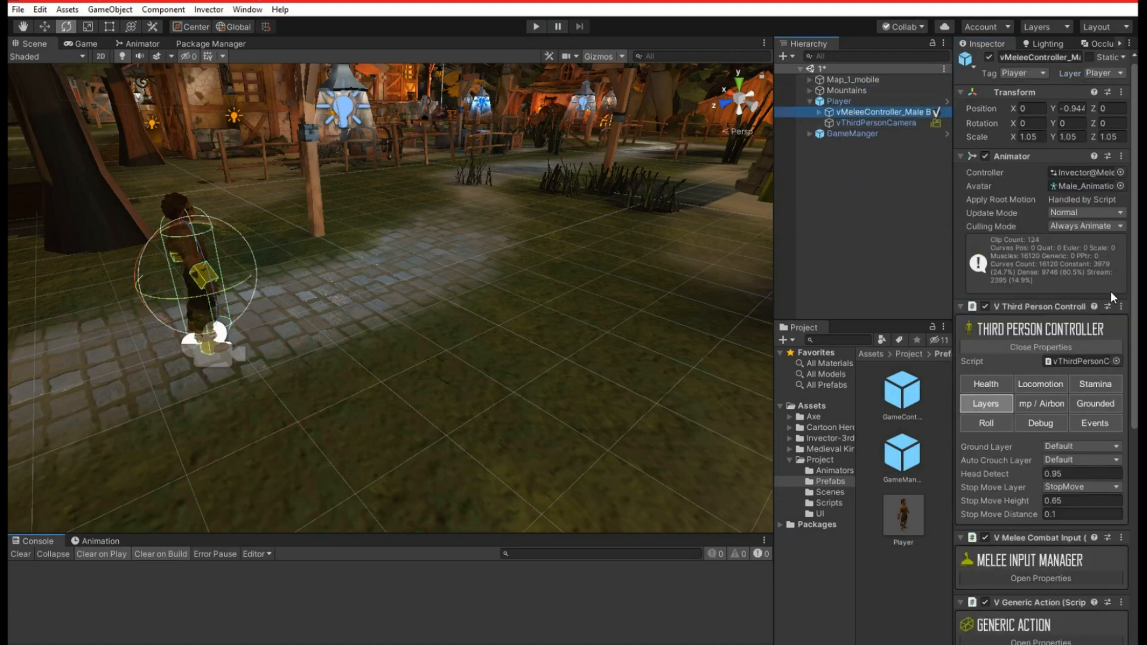
scroll(1111, 256, "down", 10)
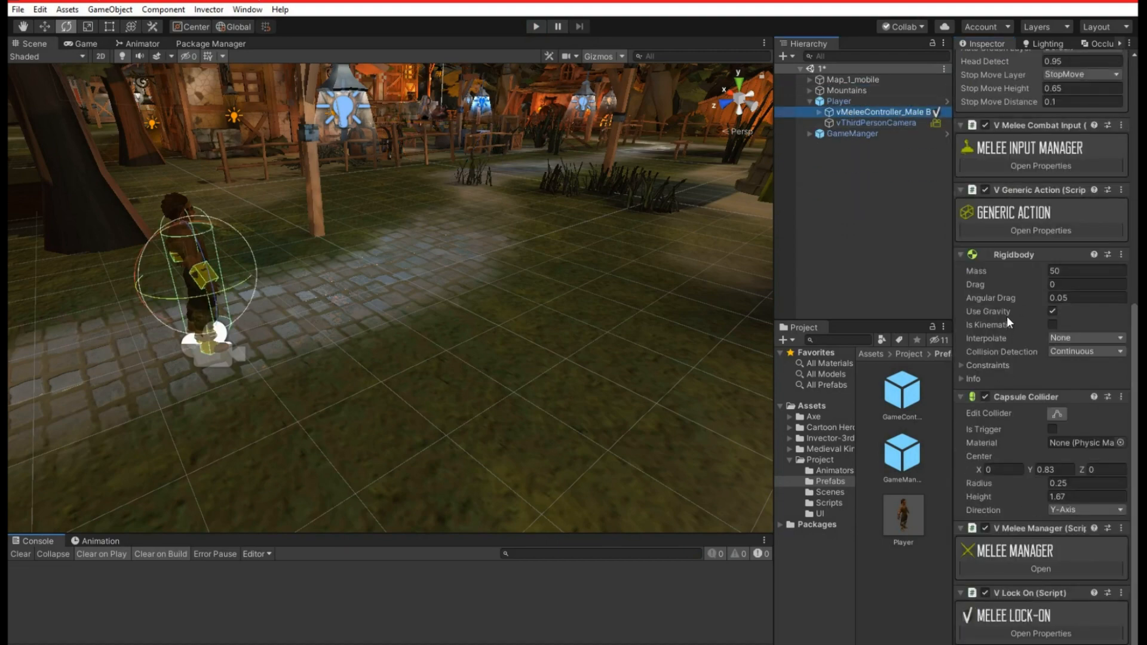
scroll(1023, 407, "up", 10)
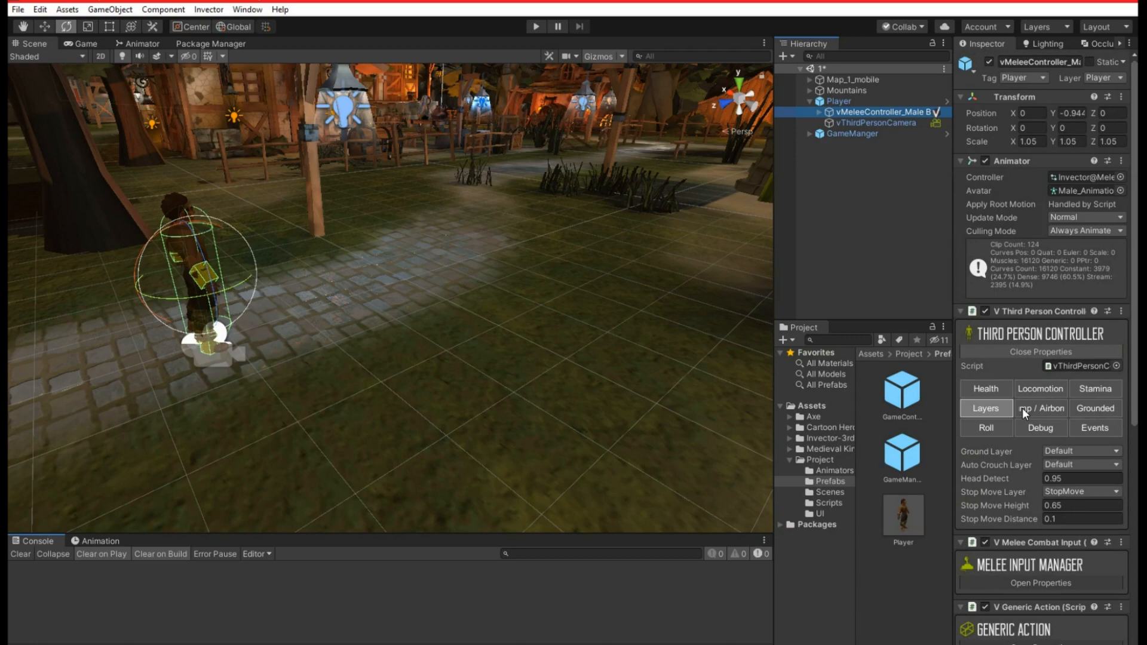
left_click(1059, 352)
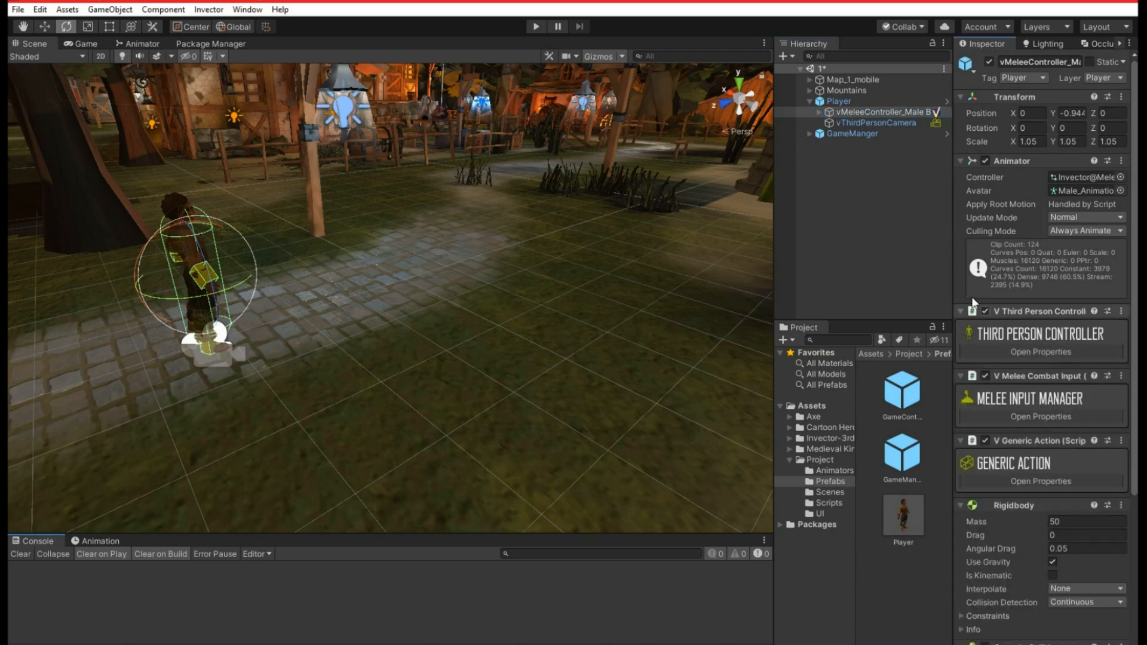
Inspect the character's limb hitboxes from behind and expand the Hit Properties in its Melee Manager component.
right_click_drag(218, 329, 298, 283)
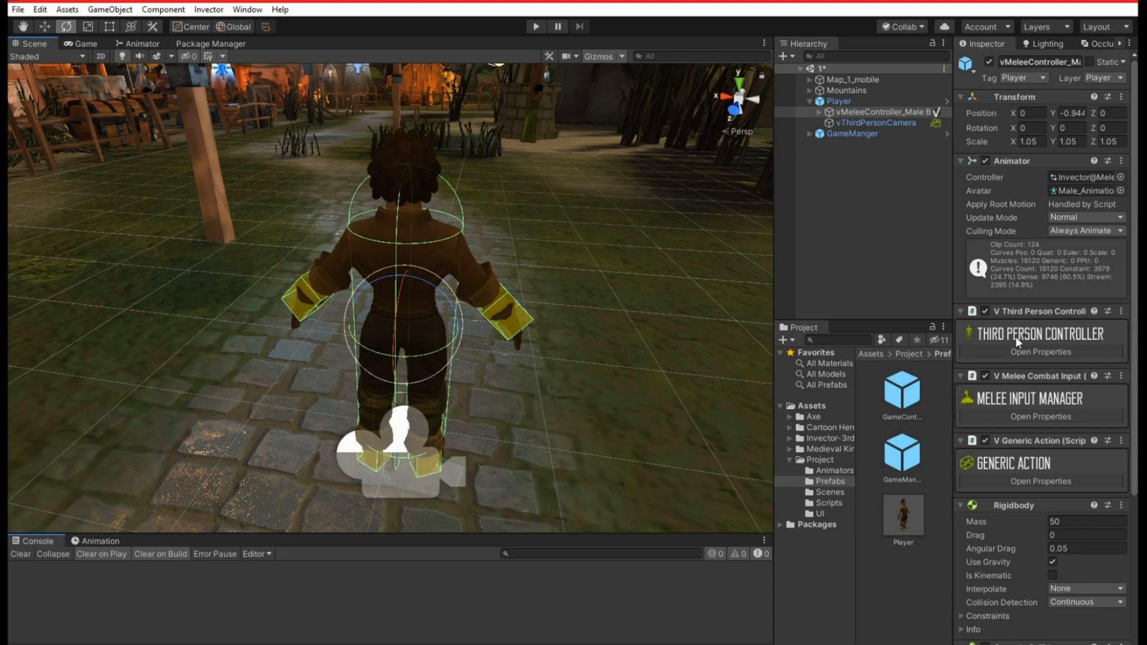
scroll(1003, 293, "down", 10)
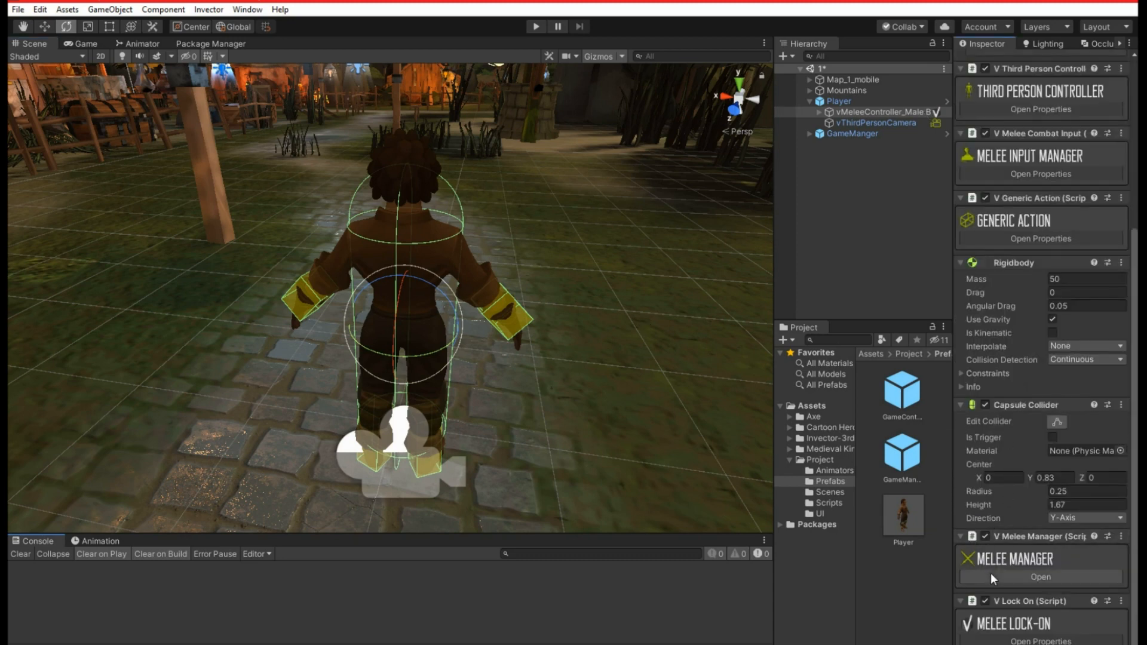
left_click(1016, 577)
scroll(995, 496, "down", 10)
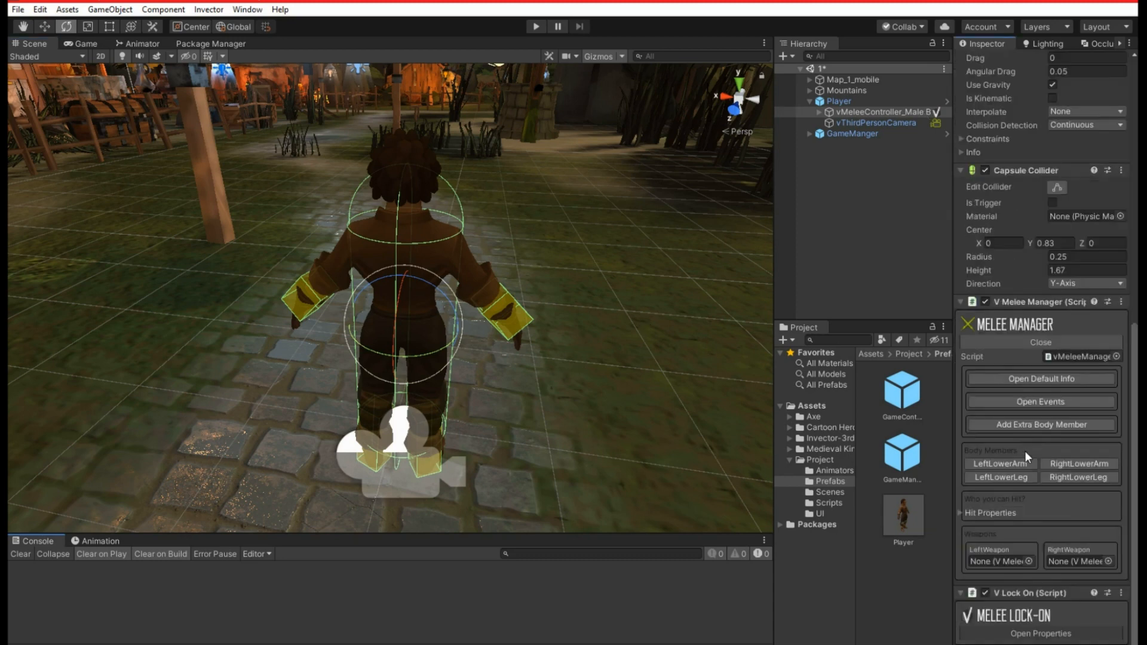
left_click(966, 514)
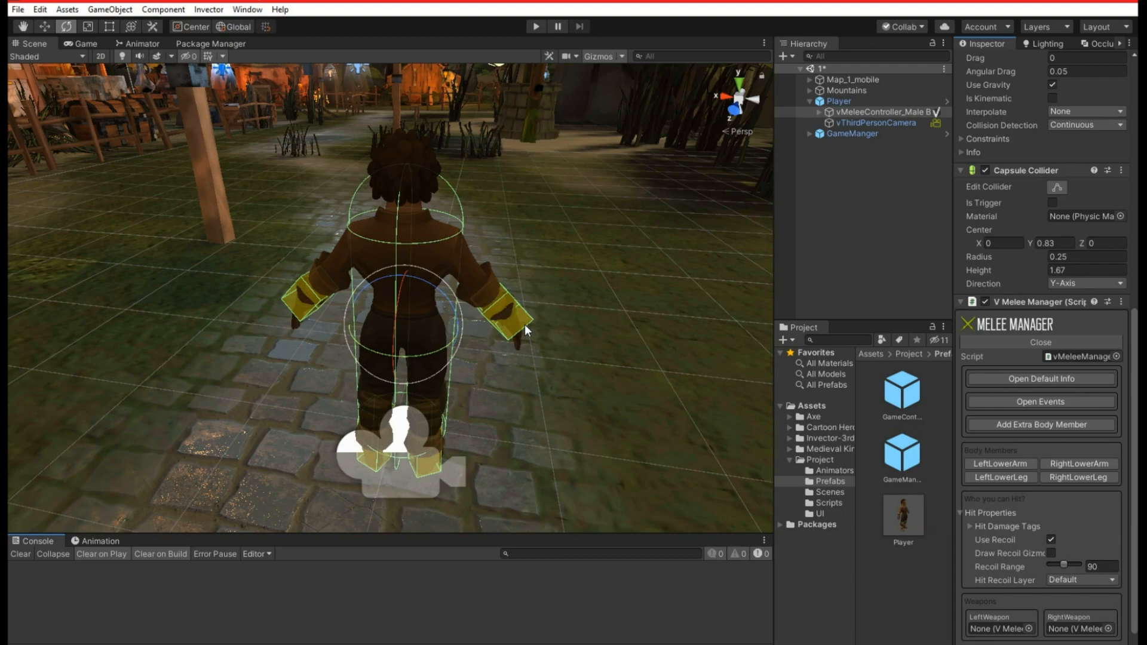
Place a second Player prefab facing the existing character on the path and raise it to about X -30.05, Y 1.031, Z 32.022.
left_click_drag(597, 223, 321, 242, "alt")
right_click_drag(321, 242, 323, 240)
key("s")
left_click_drag(902, 515, 489, 360)
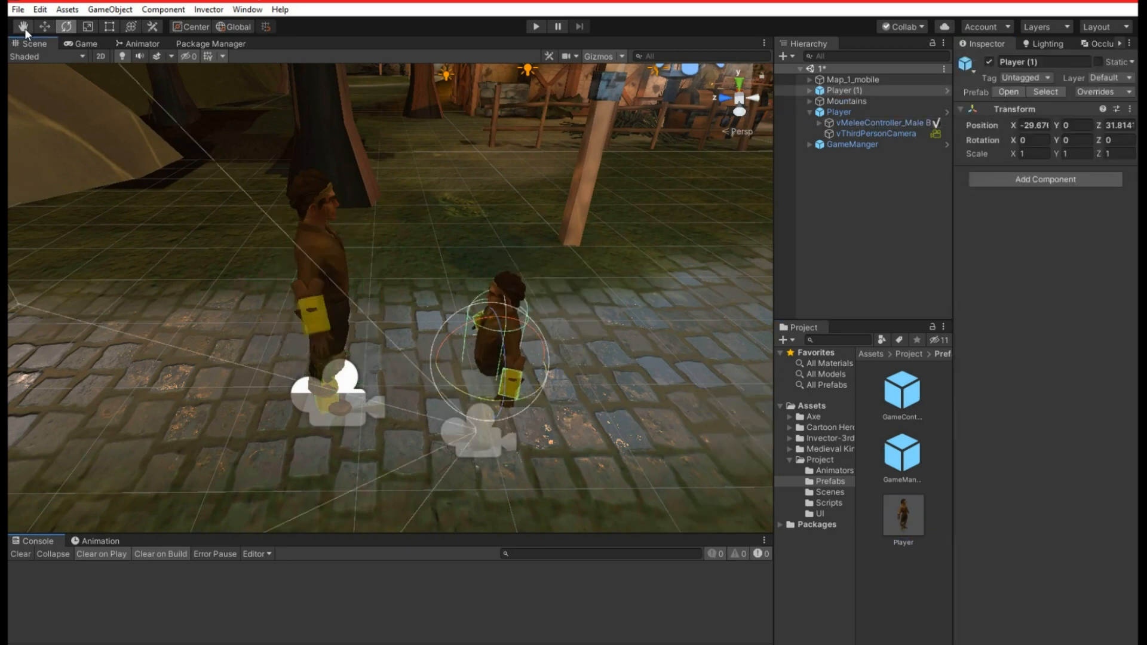
left_click(44, 27)
mouse_move(503, 308)
left_mouse_down()
mouse_move(503, 246)
mouse_move(498, 330)
left_mouse_up()
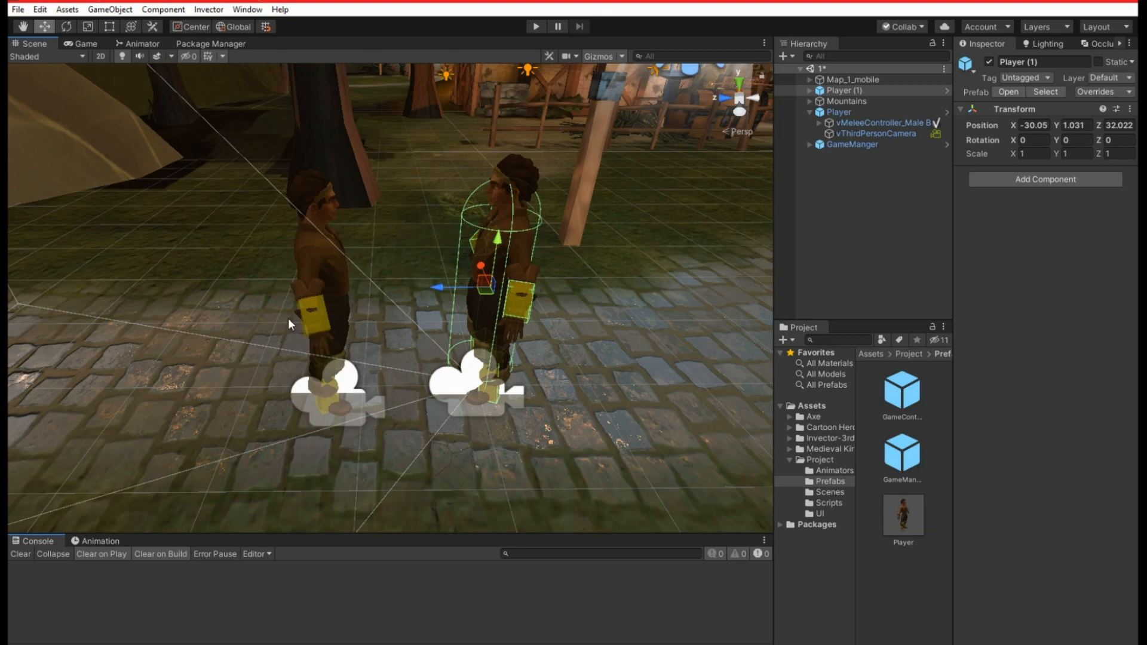
left_click_drag(326, 285, 652, 254, "alt")
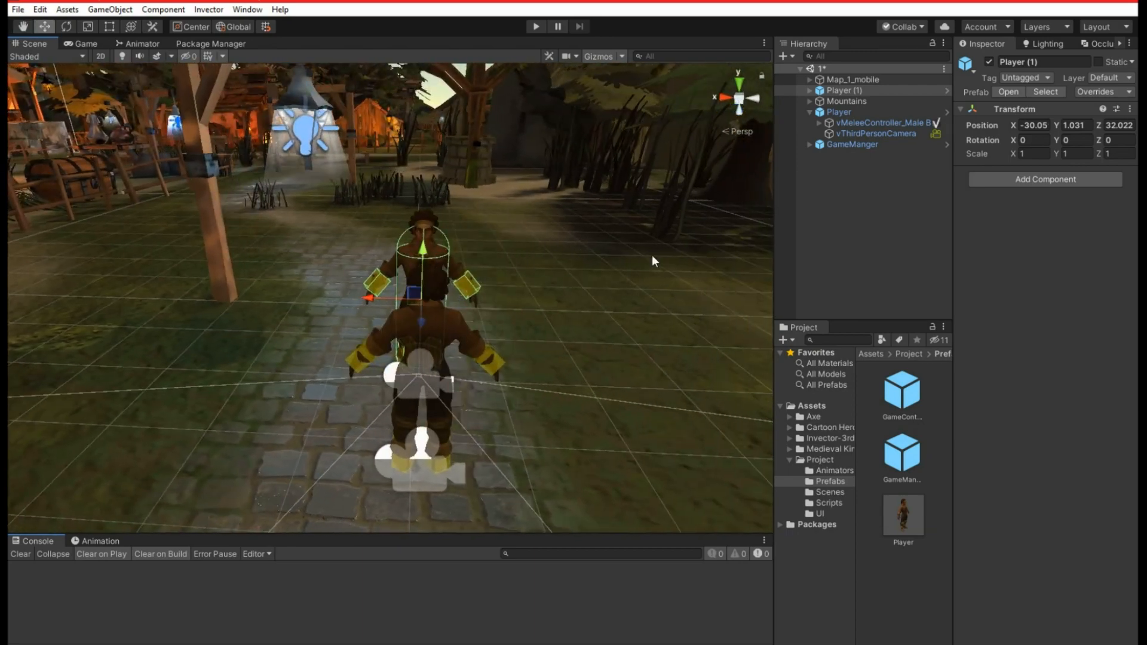
Delete the duplicate Player (1) object from the scene, collapse the remaining Player hierarchy and save the scene.
right_click(845, 91)
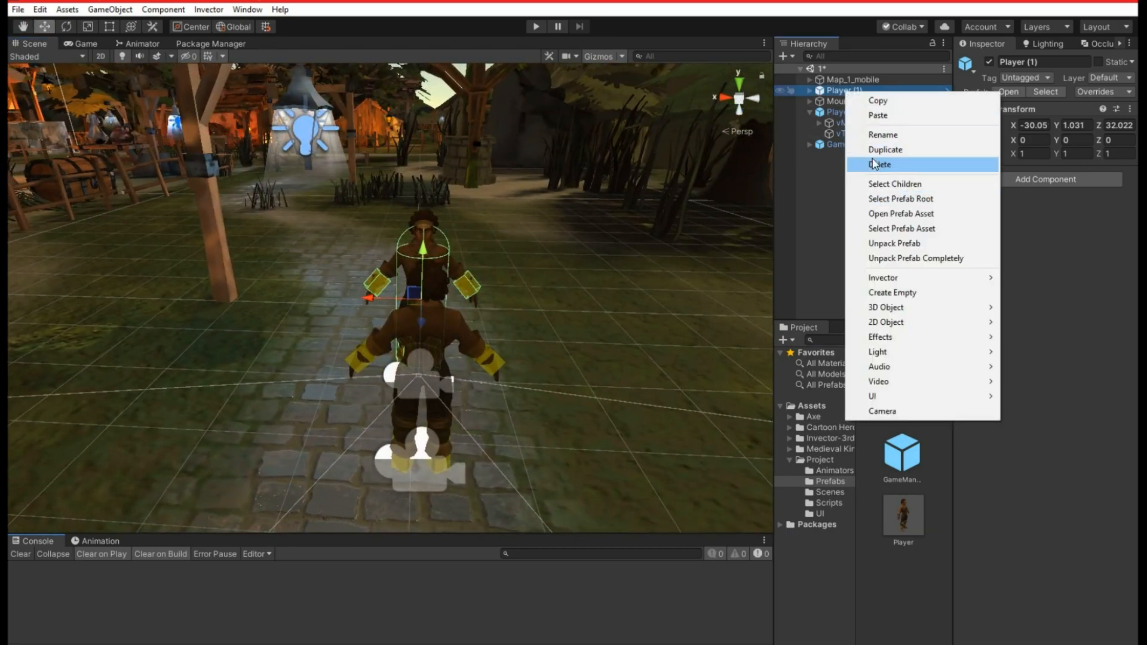
left_click(878, 164)
left_click(808, 101)
key("ctrl+s")
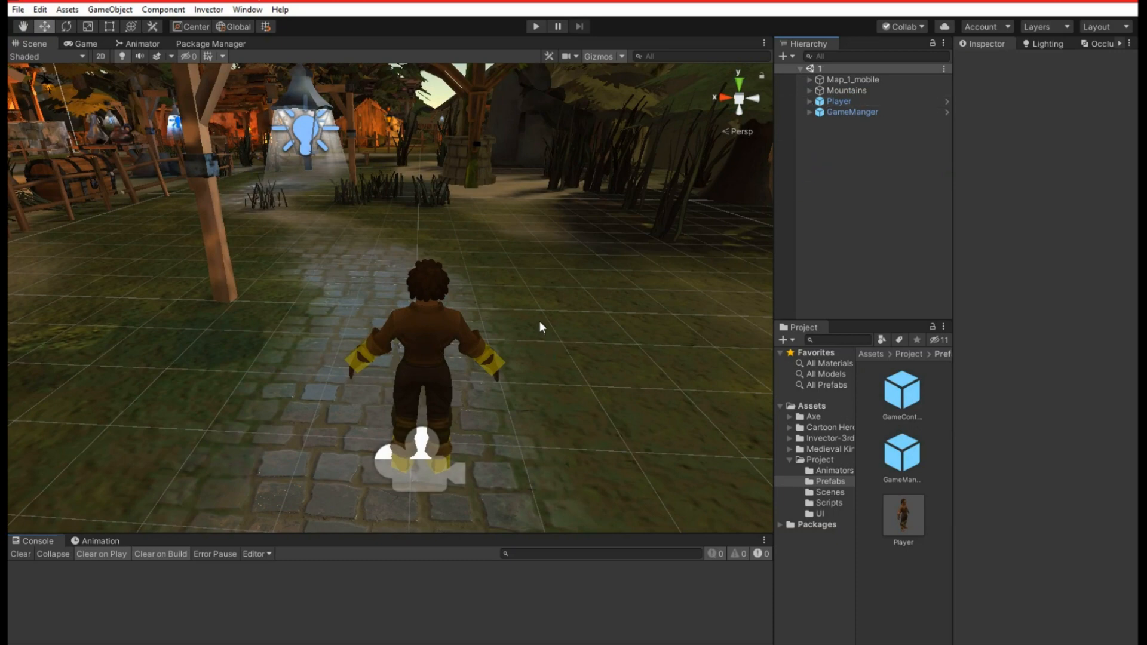
Examine the Third Person Camera component of vThirdPersonCamera under Player, including its Camera States settings.
left_click_drag(564, 265, 431, 286, "alt")
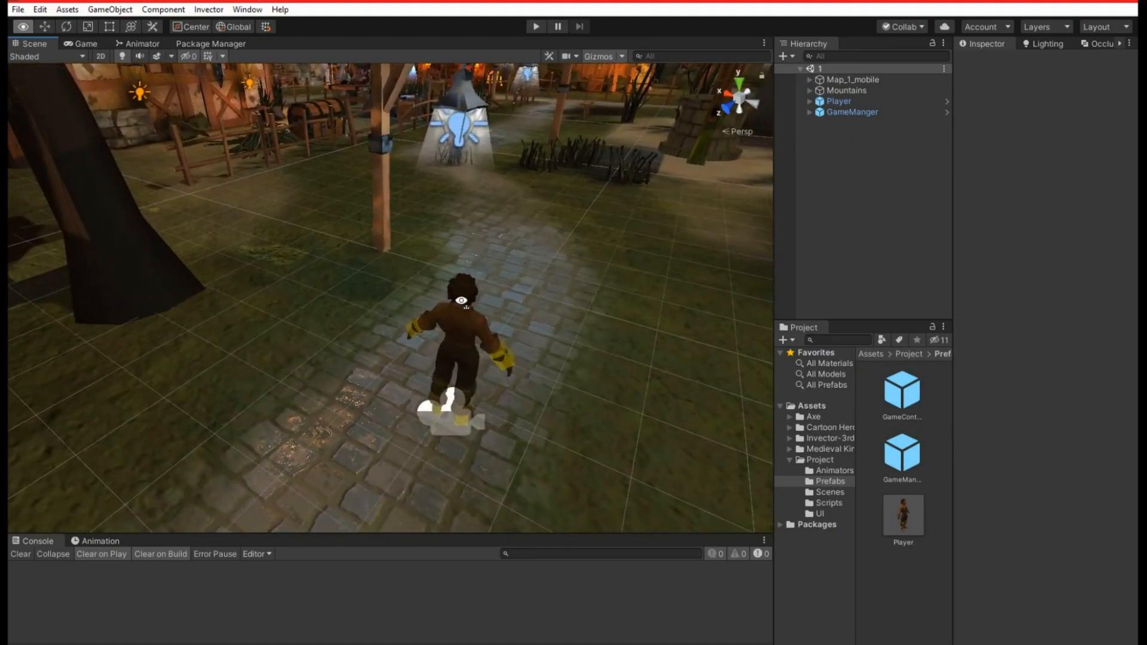
left_click(810, 101)
left_click(842, 122)
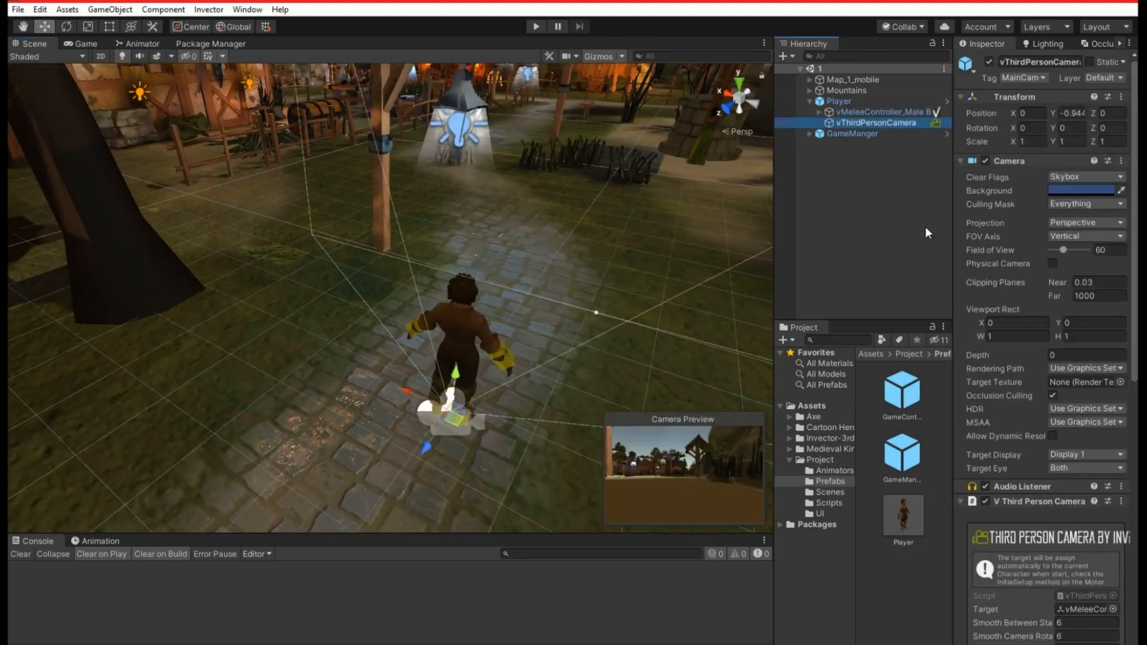
scroll(1023, 420, "down", 10)
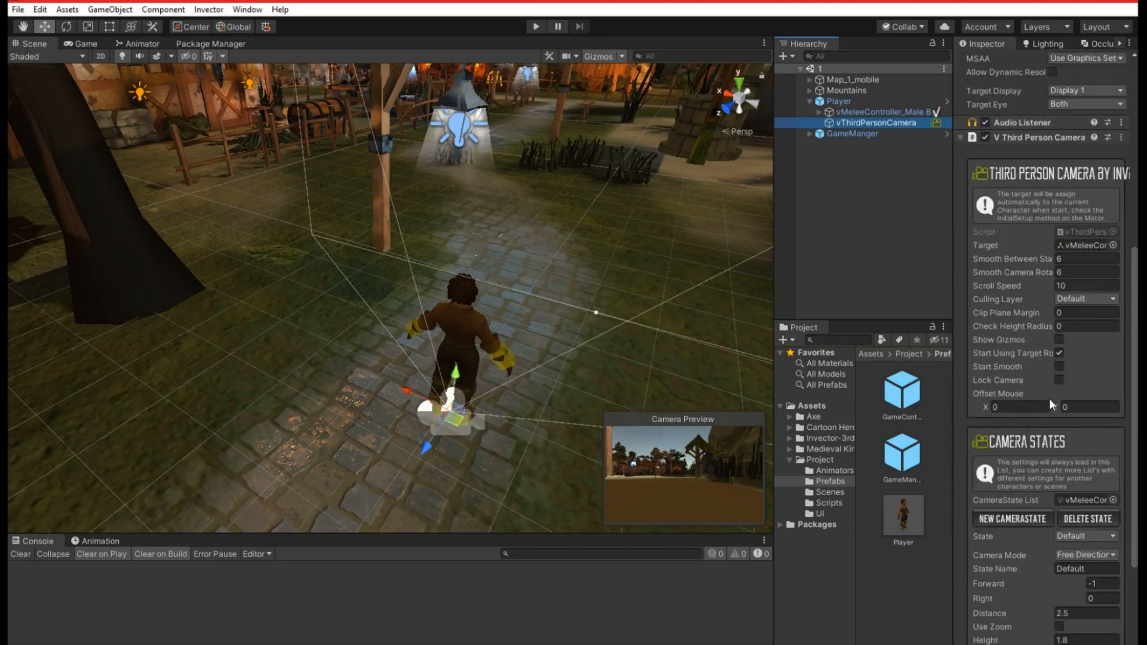
scroll(1049, 416, "down", 5)
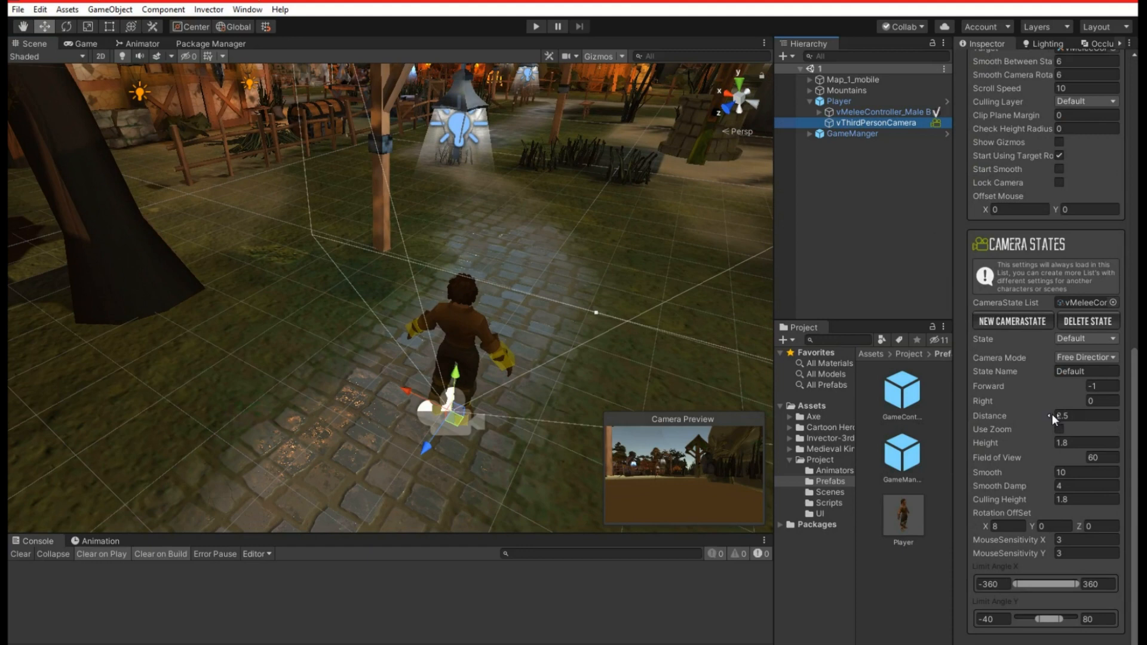
scroll(1066, 323, "up", 3)
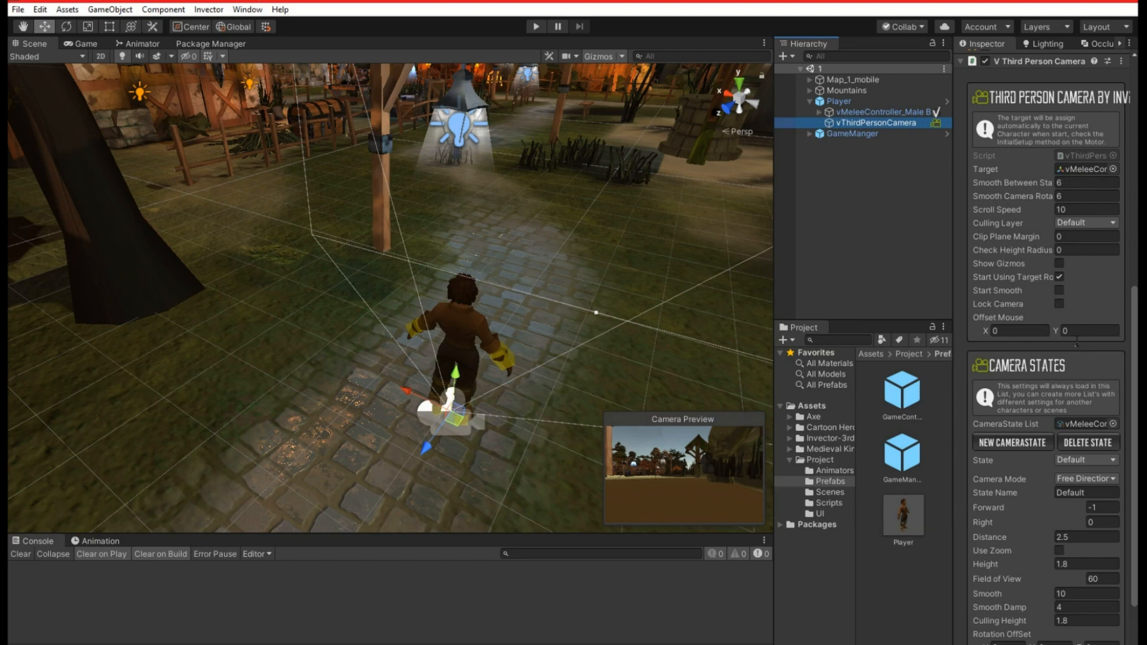
Expand GameManger, collapse its vUI child and review the player prefab, spawn point and respawn settings of vGameController.
left_click(810, 134)
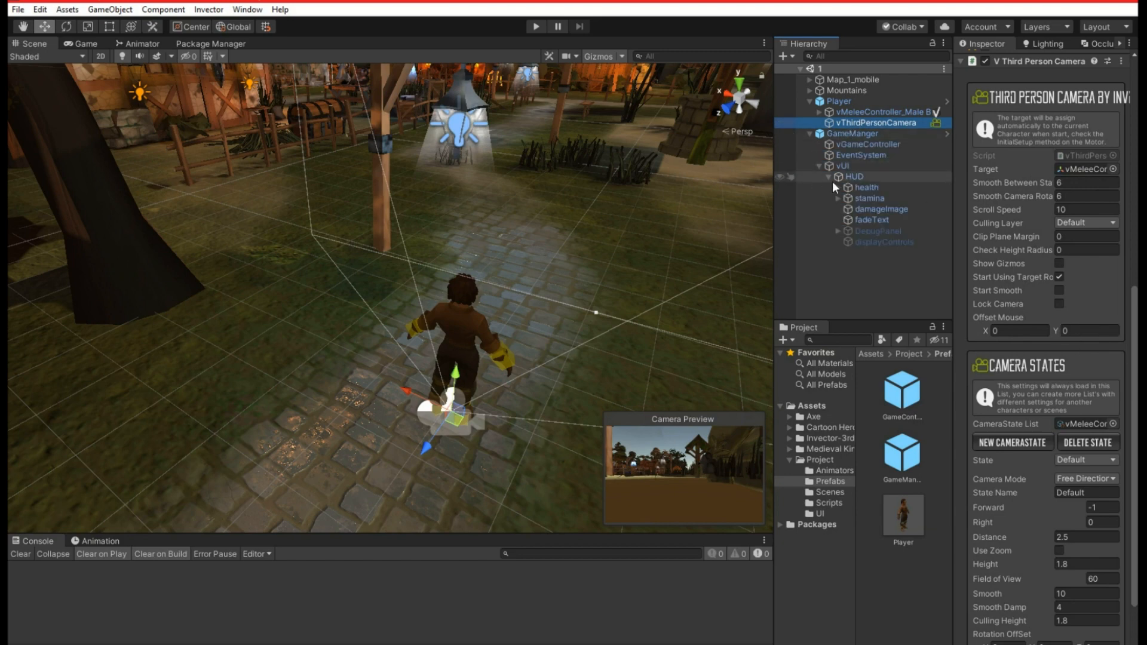
left_click(818, 166)
left_click(858, 144)
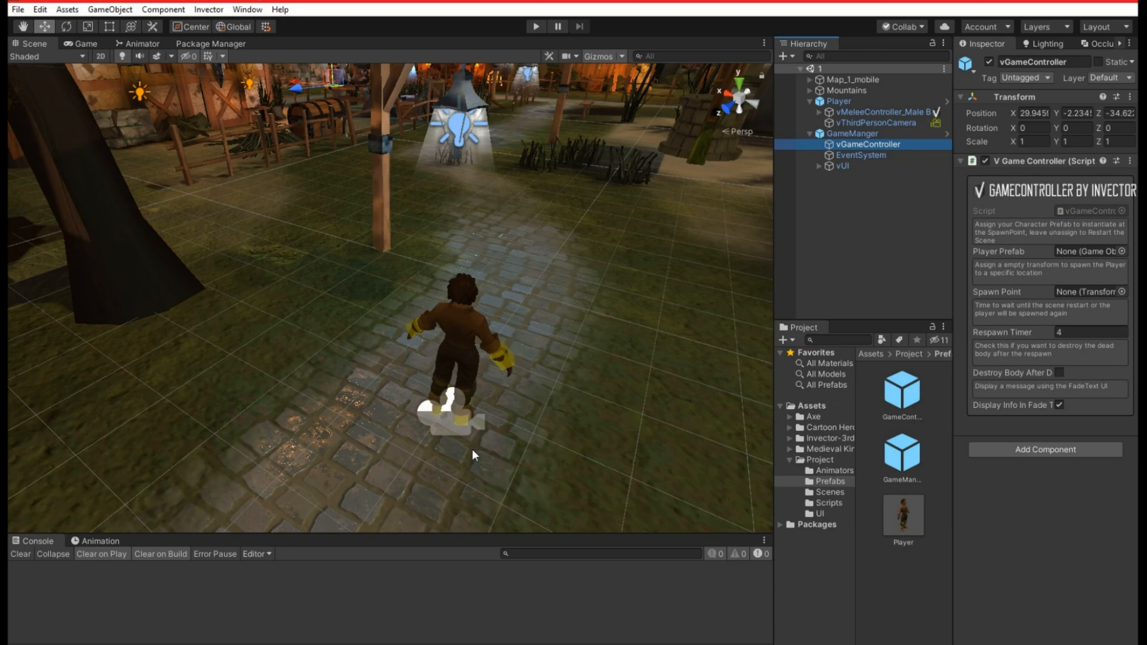
left_click_drag(472, 448, 429, 325, "alt")
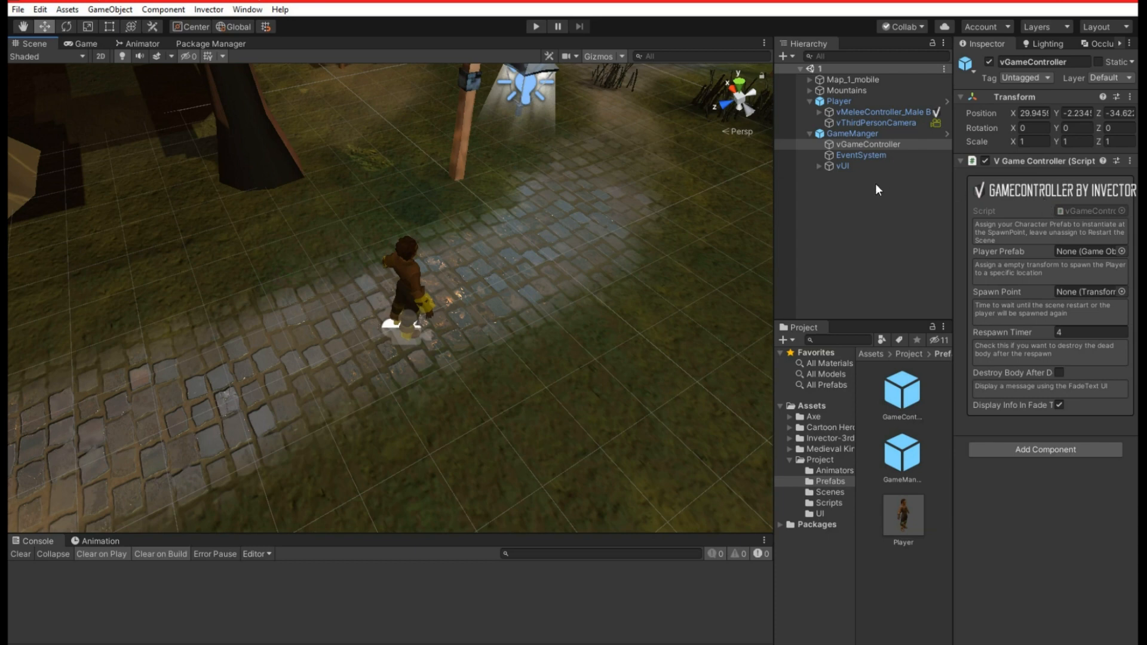
Inspect the EventSystem and the vUI canvas, including the VHUD Controller references on its HUD child.
left_click(838, 157)
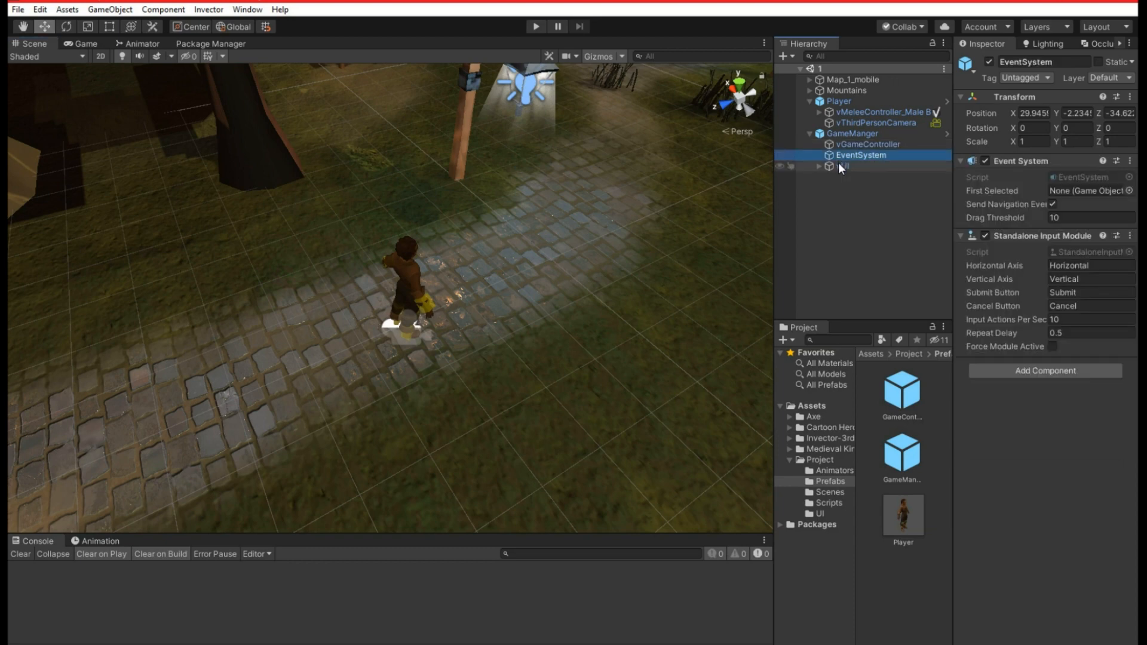
left_click(838, 165)
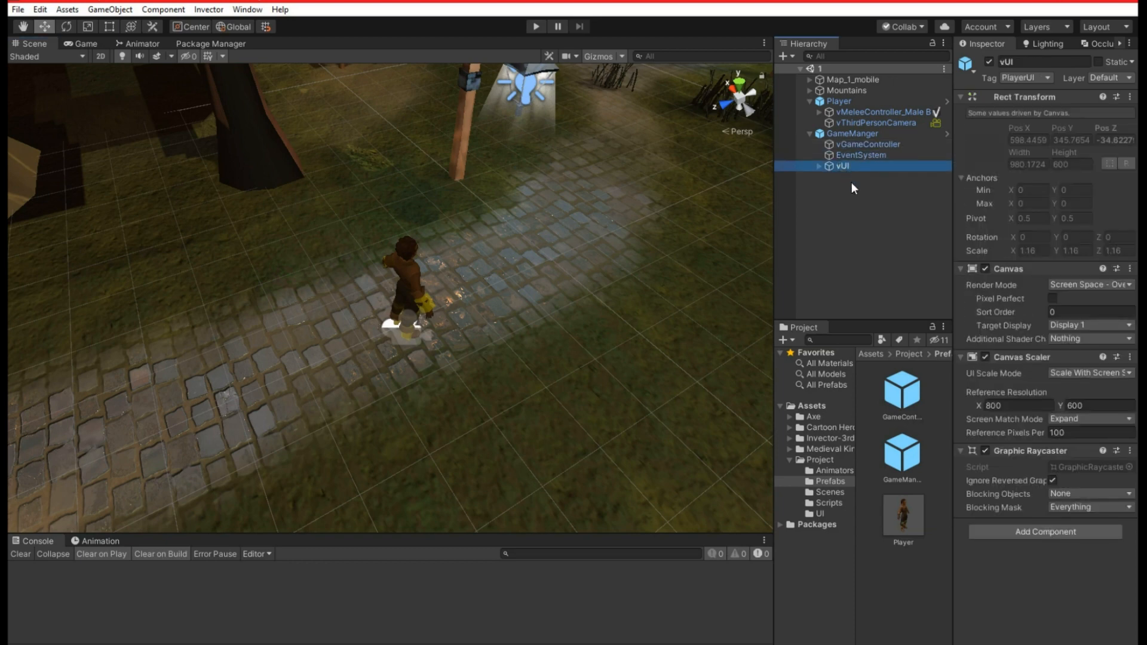
left_click(819, 166)
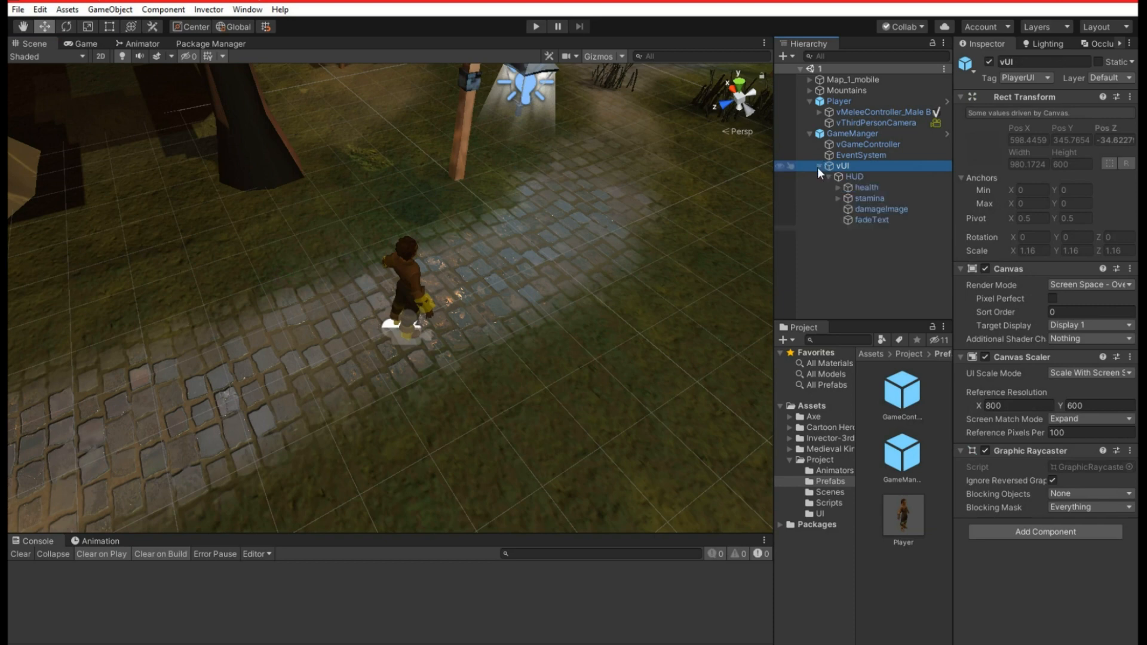
left_click(853, 188)
left_click(848, 175)
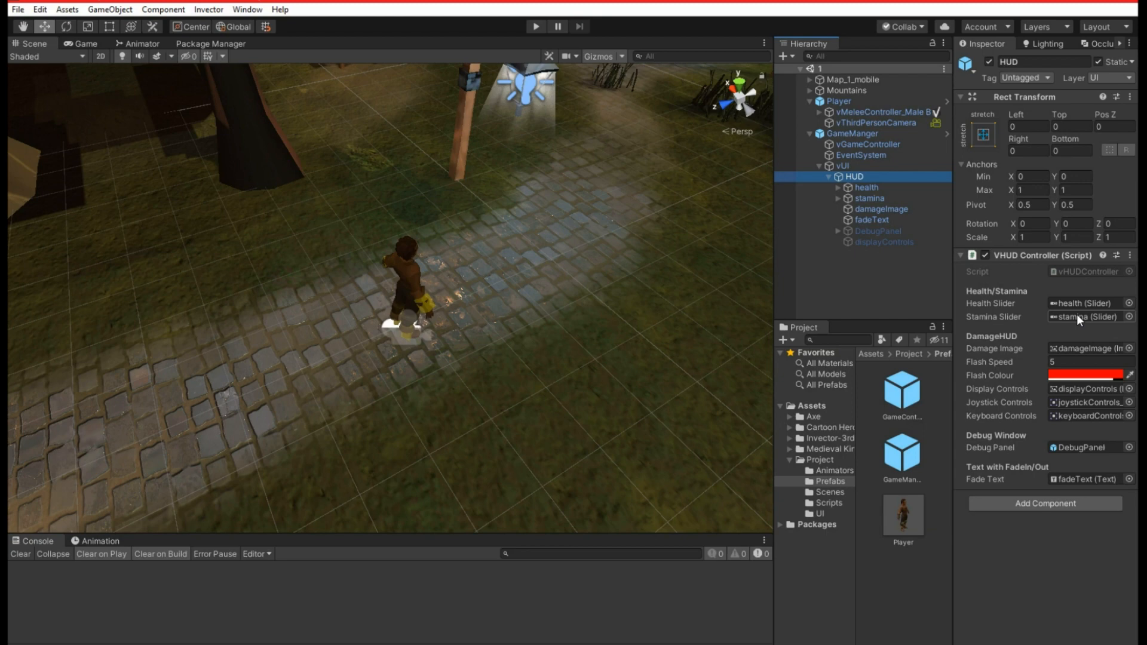
Look through the components of the HUD's health, stamina, damageImage and fadeText elements.
left_click(865, 186)
left_click(863, 197)
left_click(863, 209)
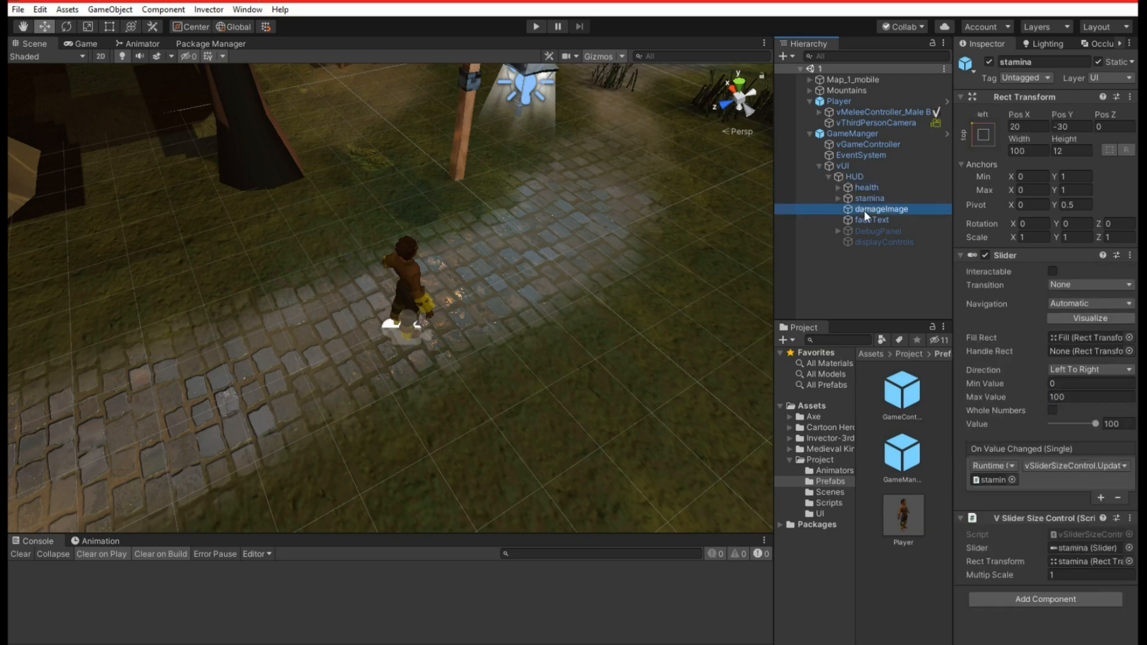
left_click(865, 220)
Briefly run the scene to see the HUD, inspect damageImage during play and exit play mode.
right_click_drag(651, 250, 644, 95)
key("w")
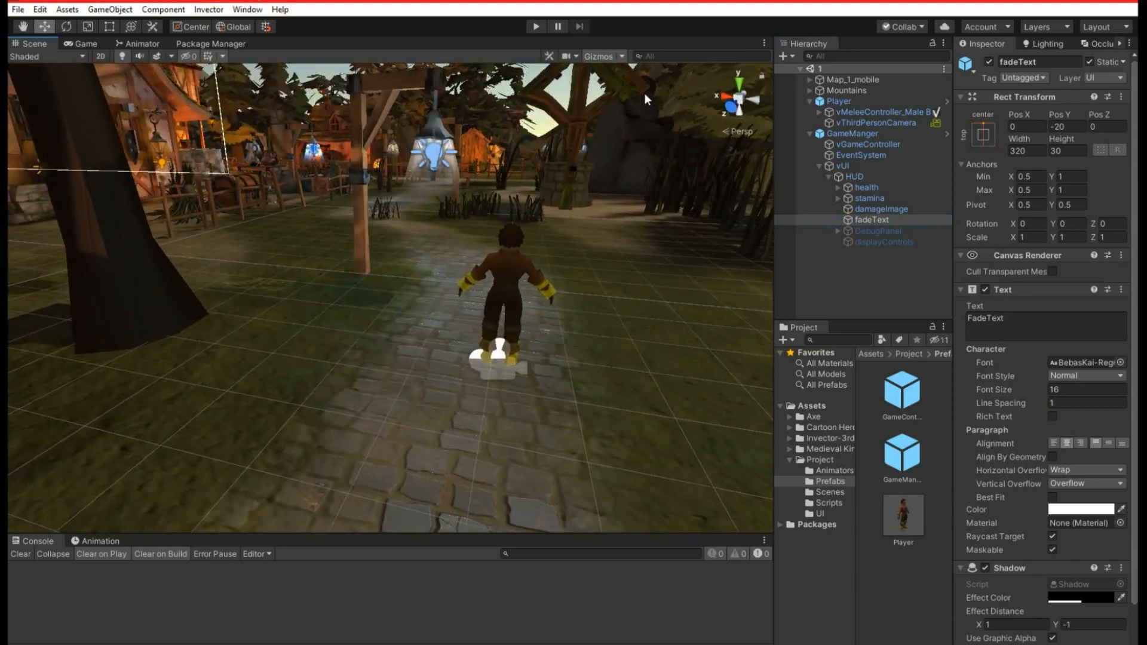
left_click(543, 28)
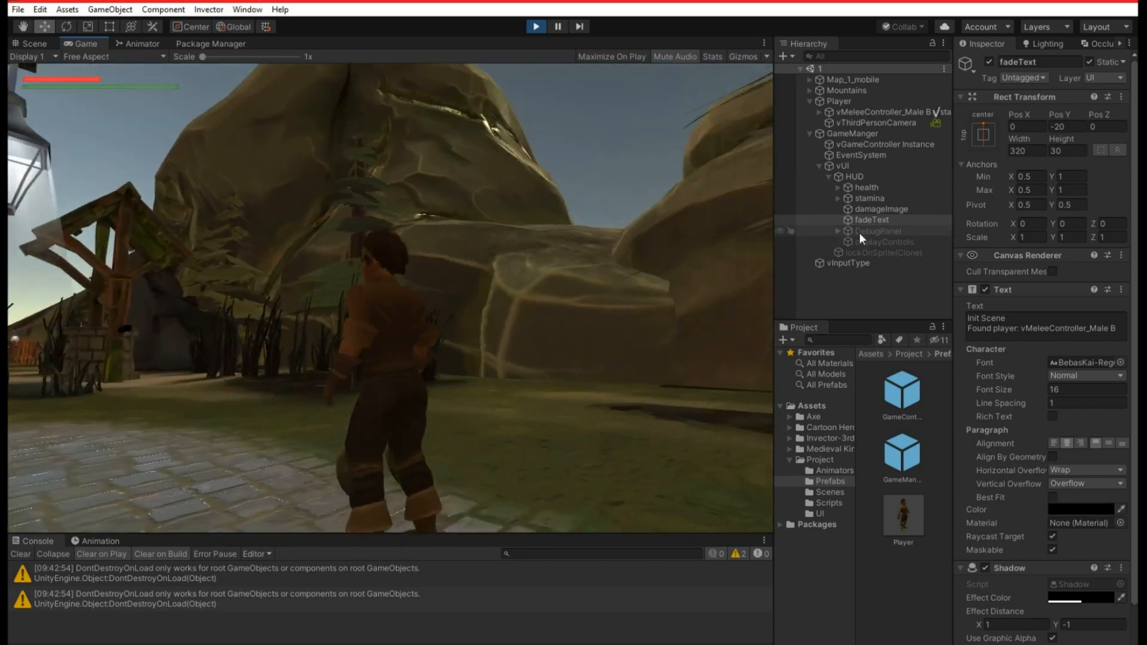
left_click(864, 209)
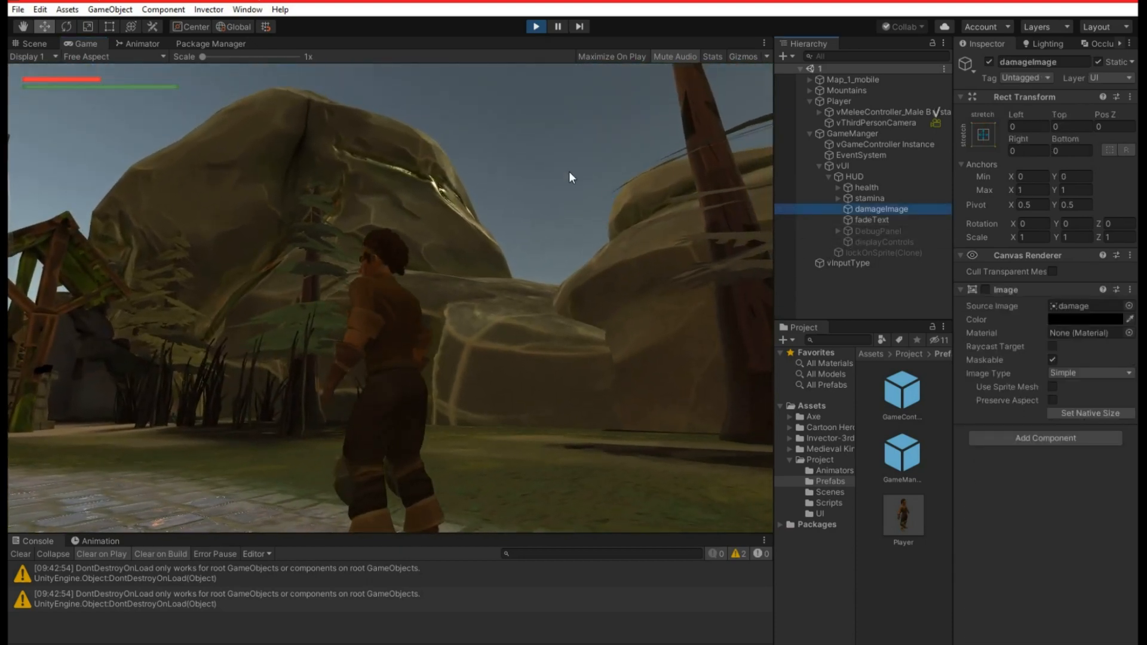
left_click(537, 28)
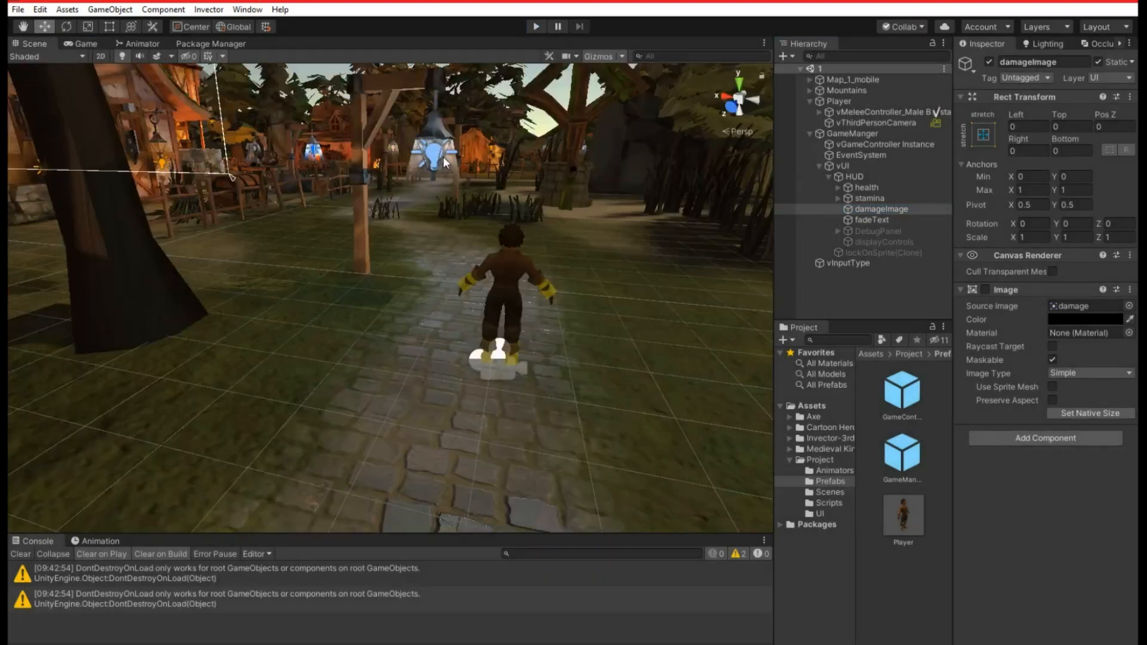
Locate damageImage's source sprite in the project assets, view it and reselect damageImage.
left_click(1075, 306)
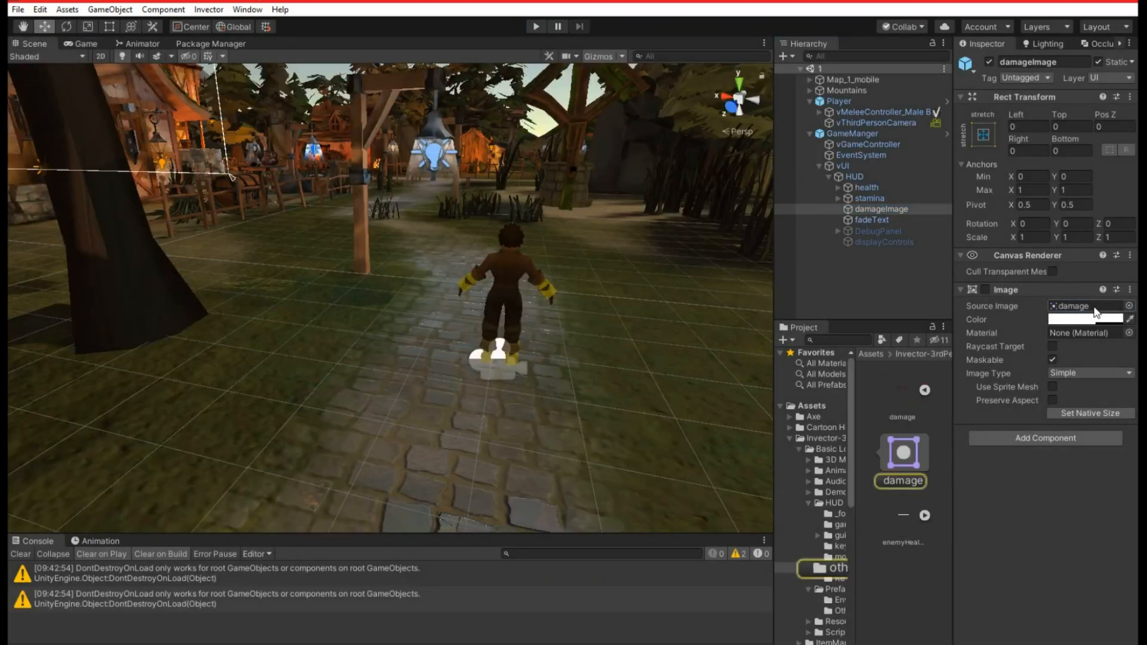
left_click(908, 451)
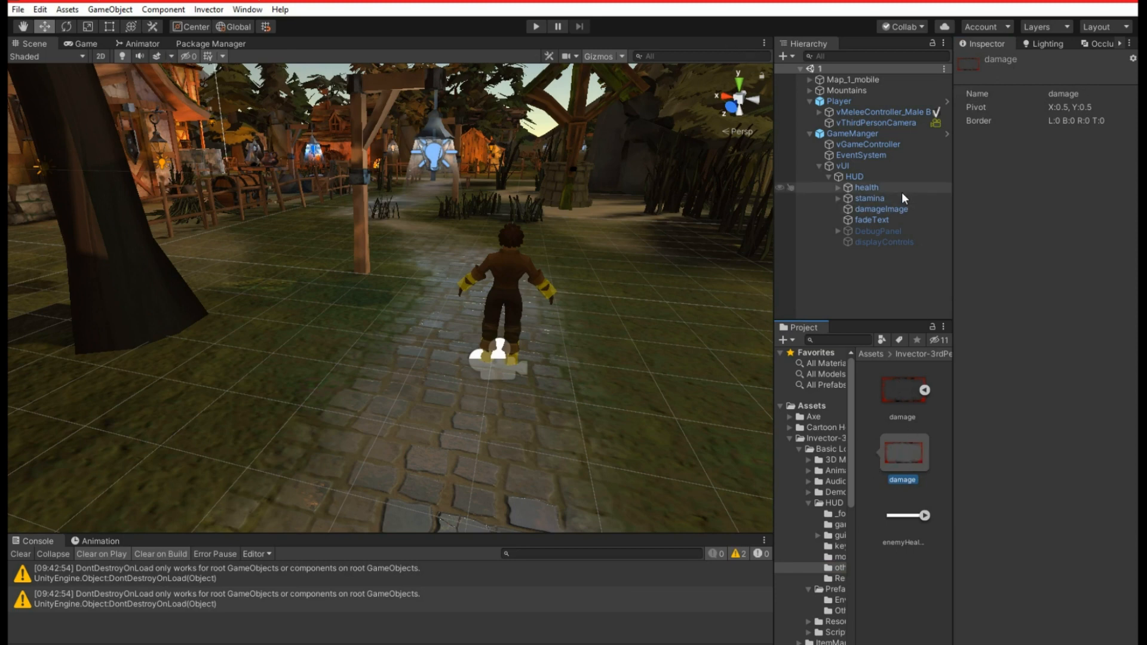
left_click(891, 211)
Check the Slider and V Slider Size Control components of stamina and health, and revisit the HUD's controller references.
left_click(855, 200)
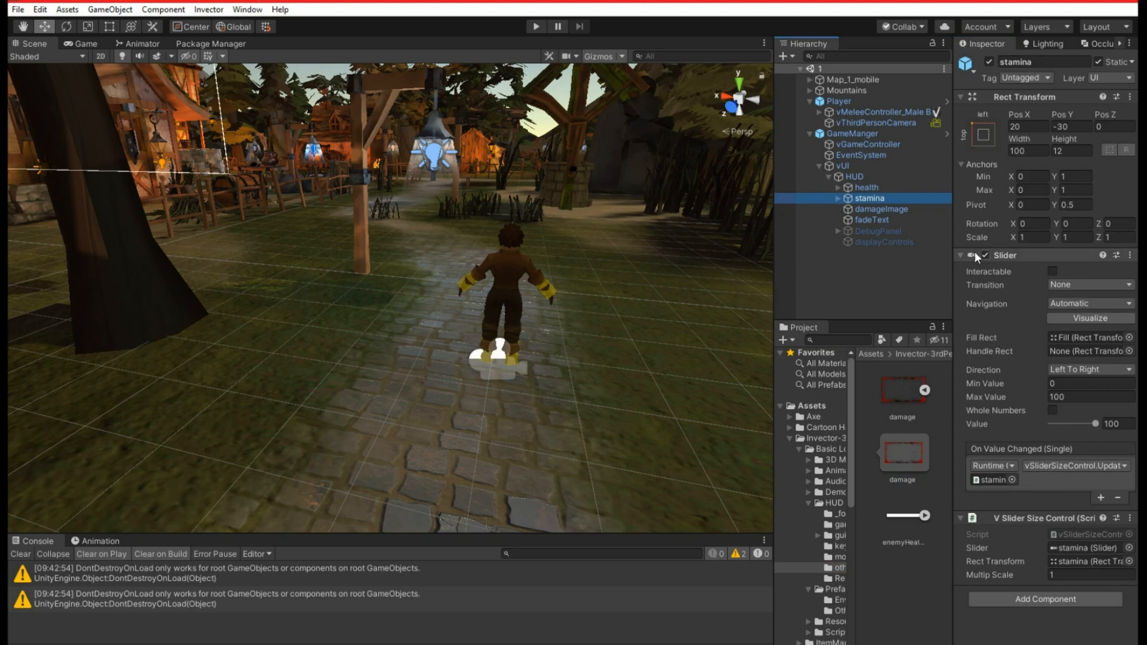
left_click(868, 187)
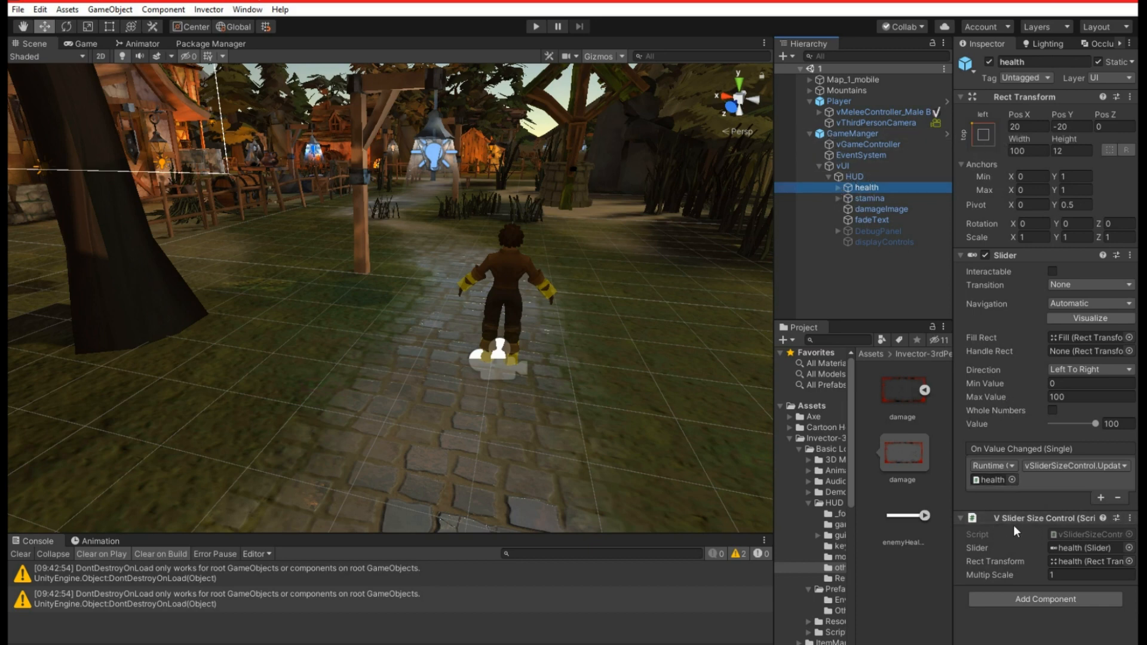
left_click(997, 483)
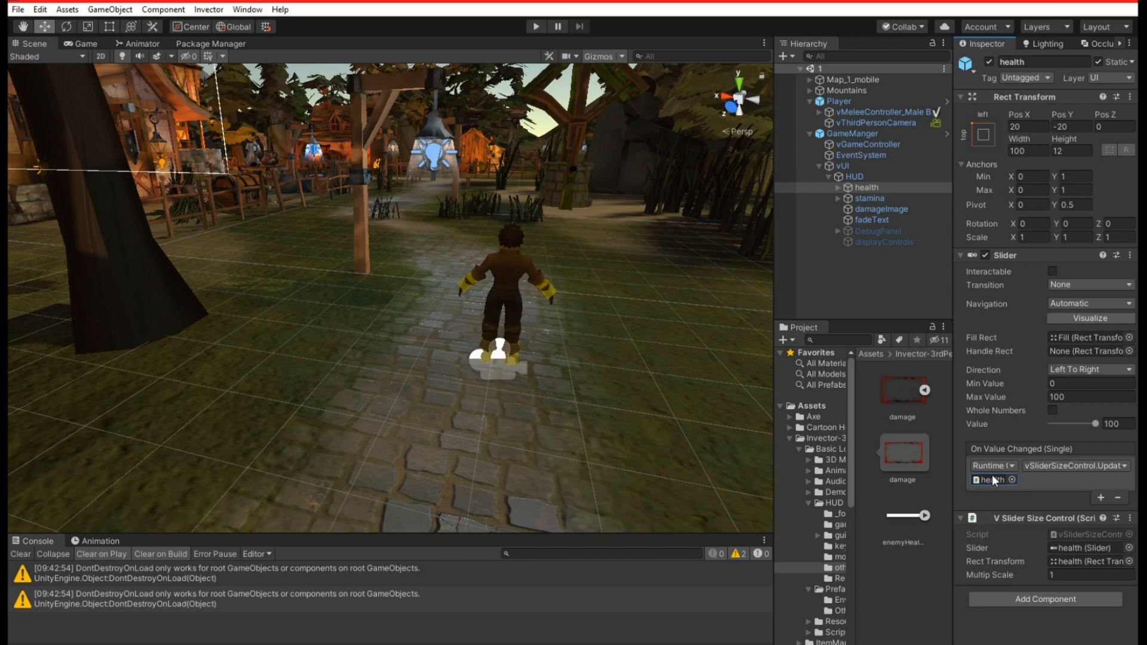
left_click(848, 177)
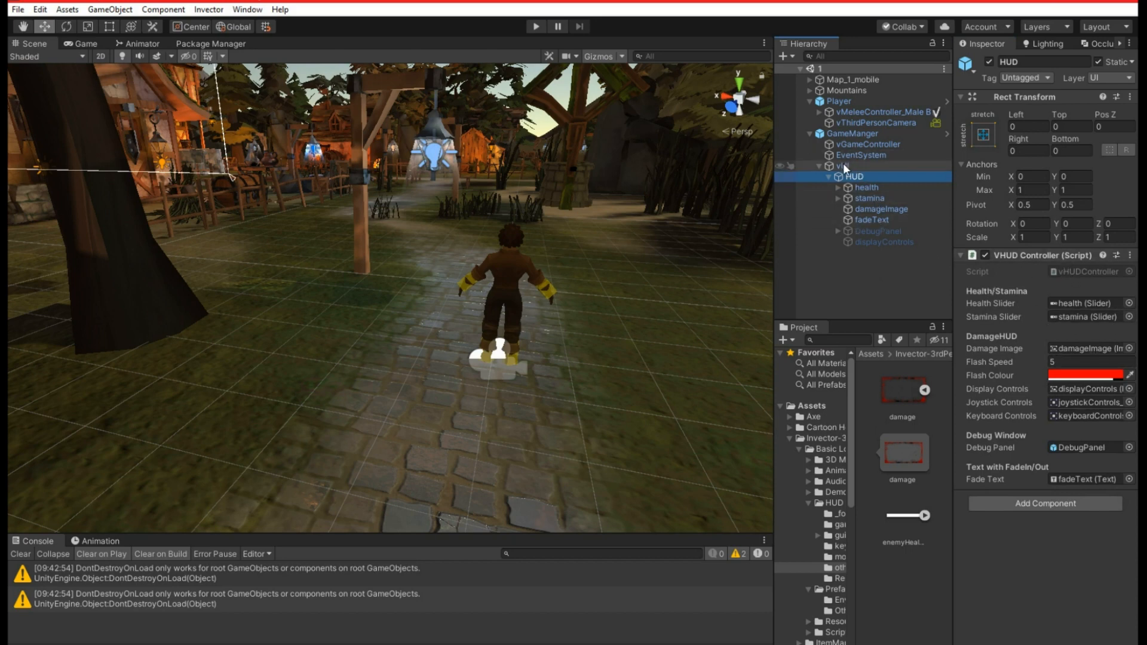
Collapse vUI, GameManger and Player in the hierarchy and clear the selection.
left_click(818, 165)
left_click(810, 133)
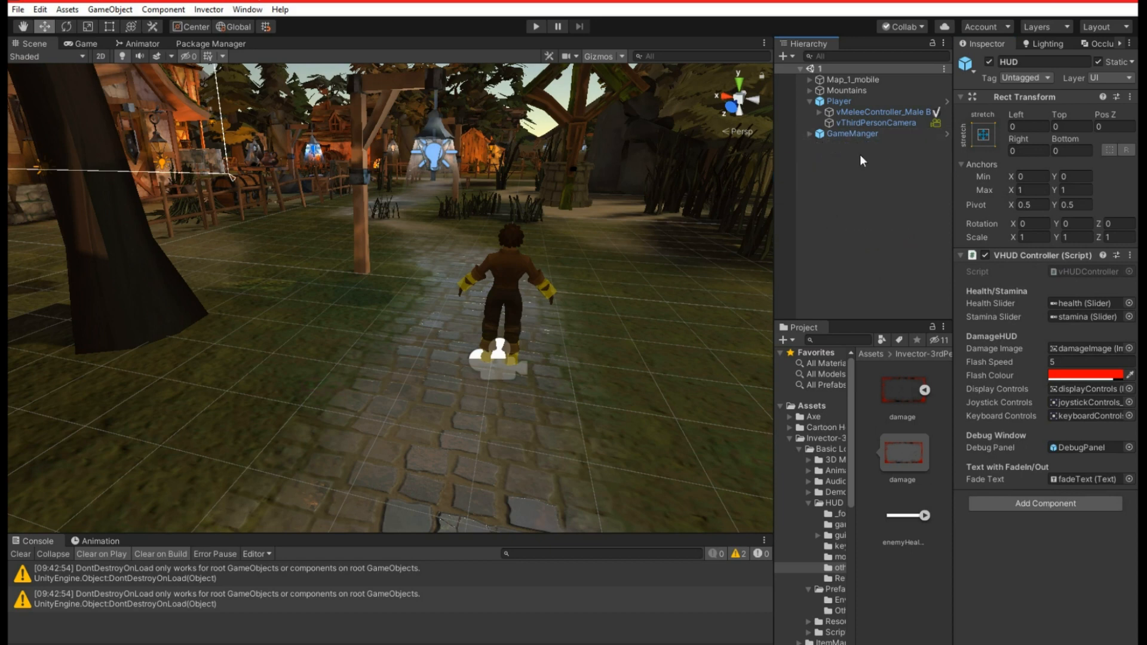
left_click(809, 101)
left_click(843, 191)
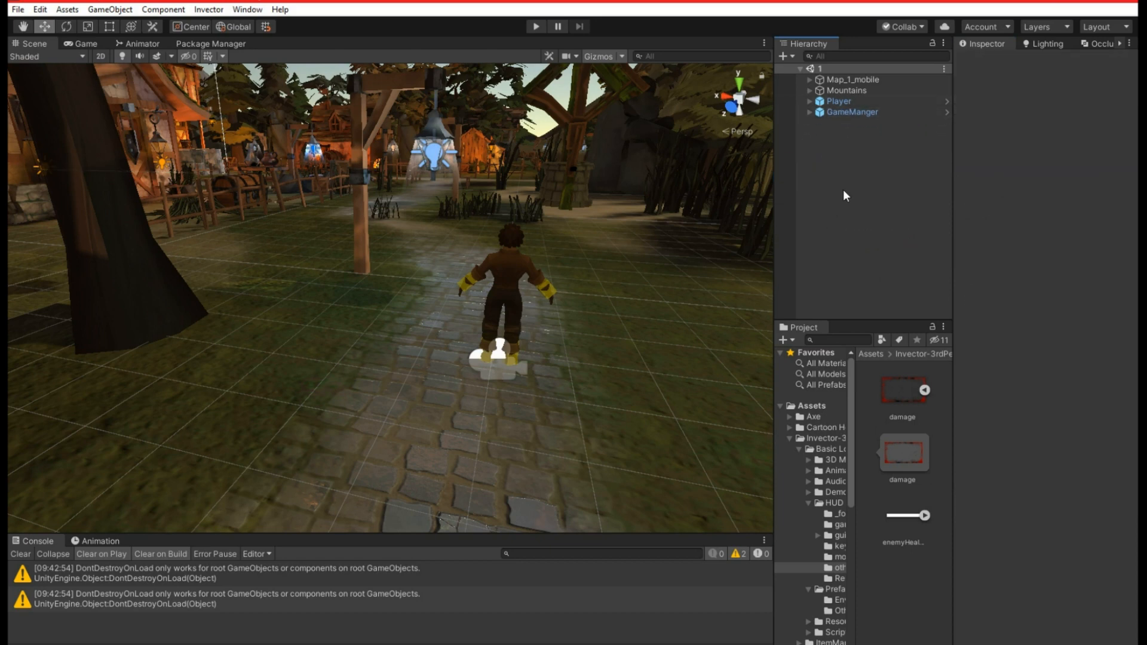
Play-test the scene by running the character along the cobblestone path through the village.
left_click(536, 26)
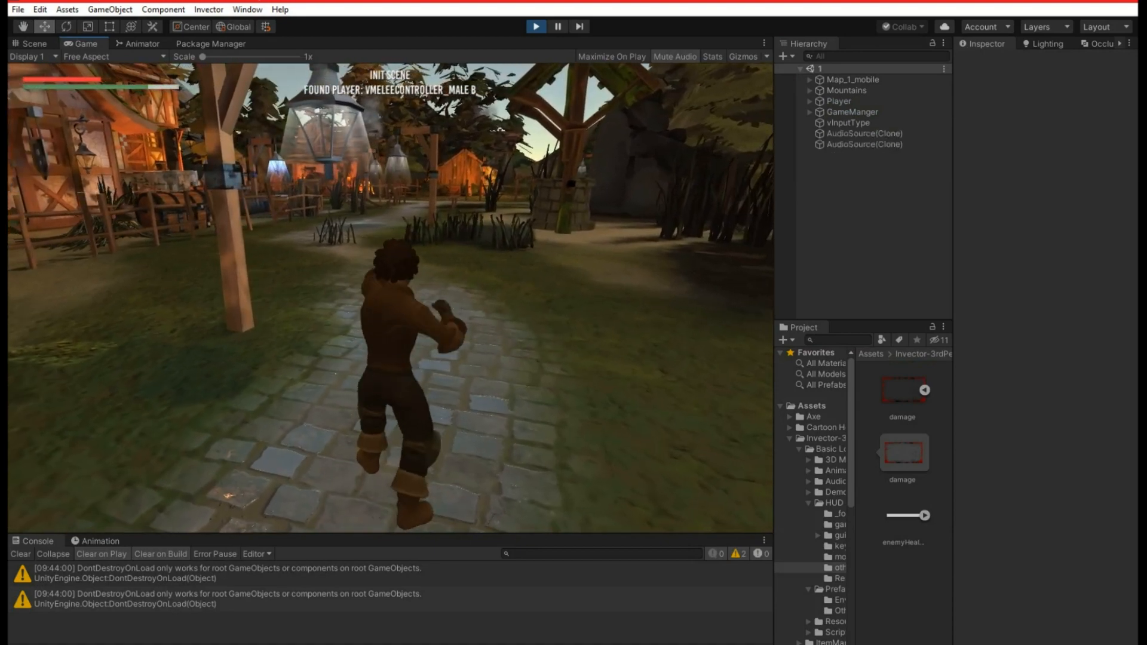
key("w")
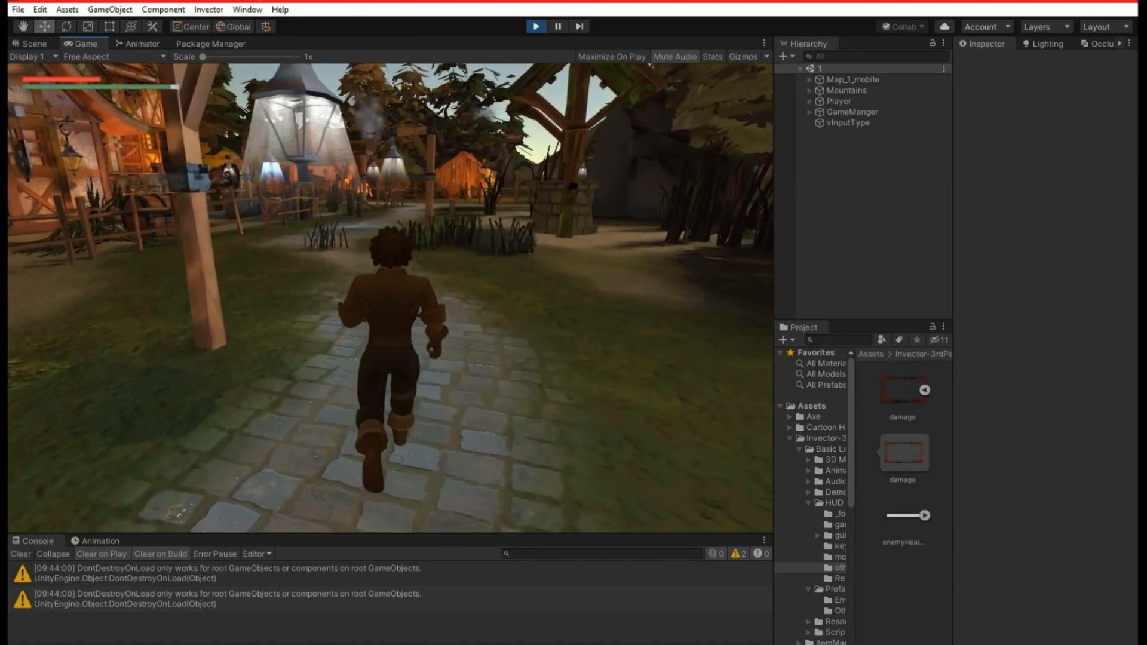
key("w")
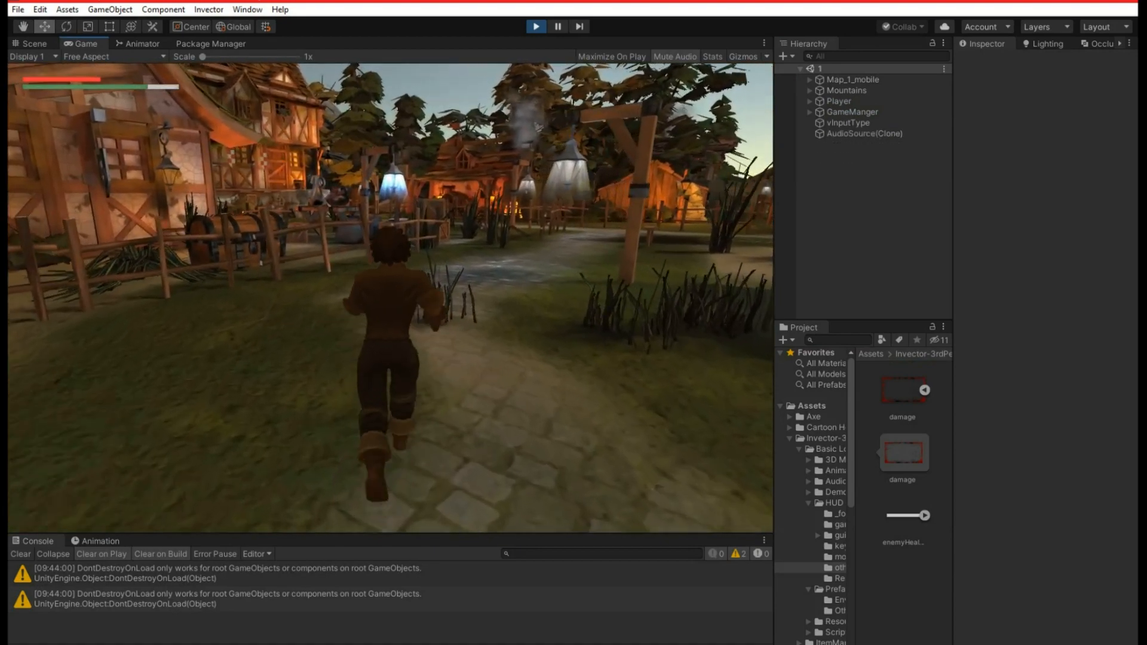
key("w")
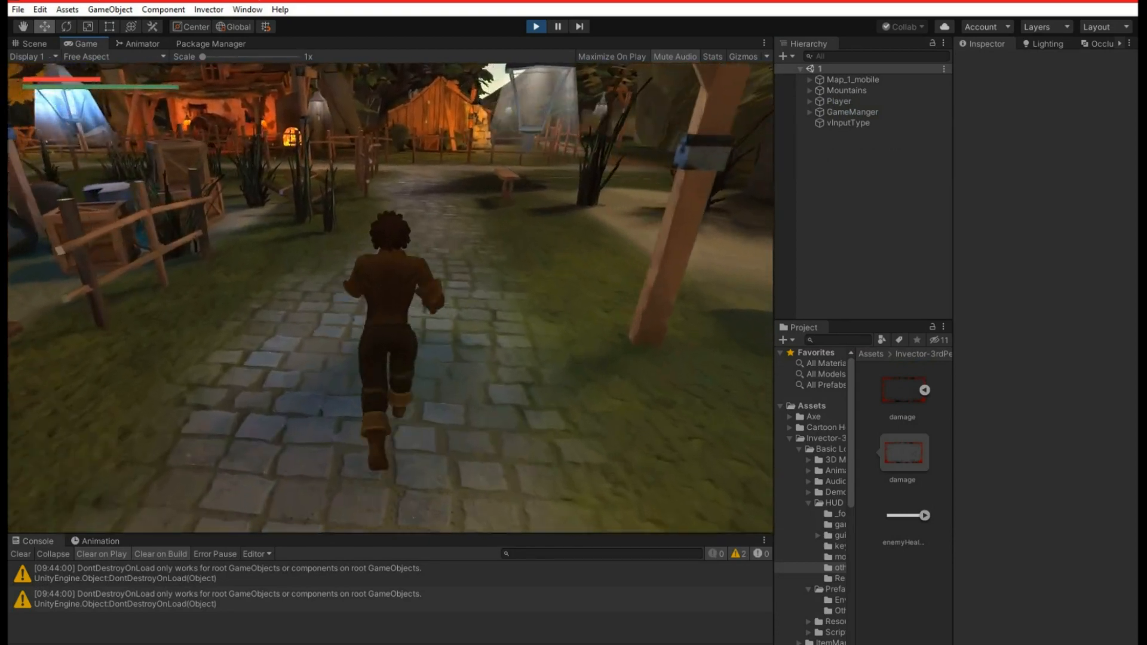
key("w")
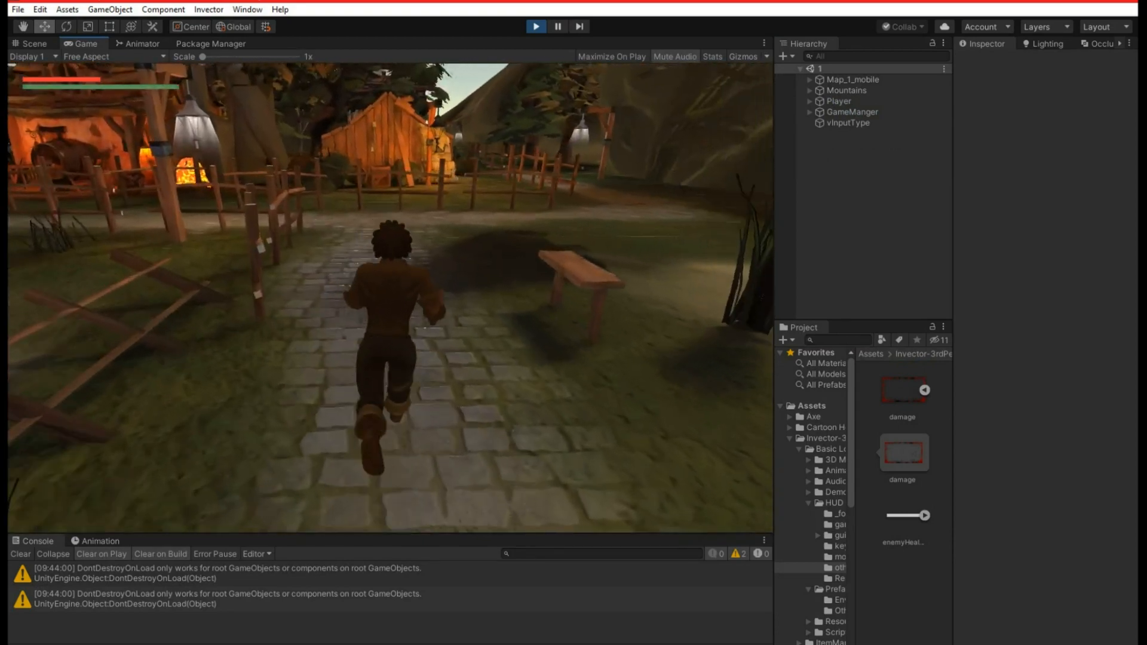
key("w")
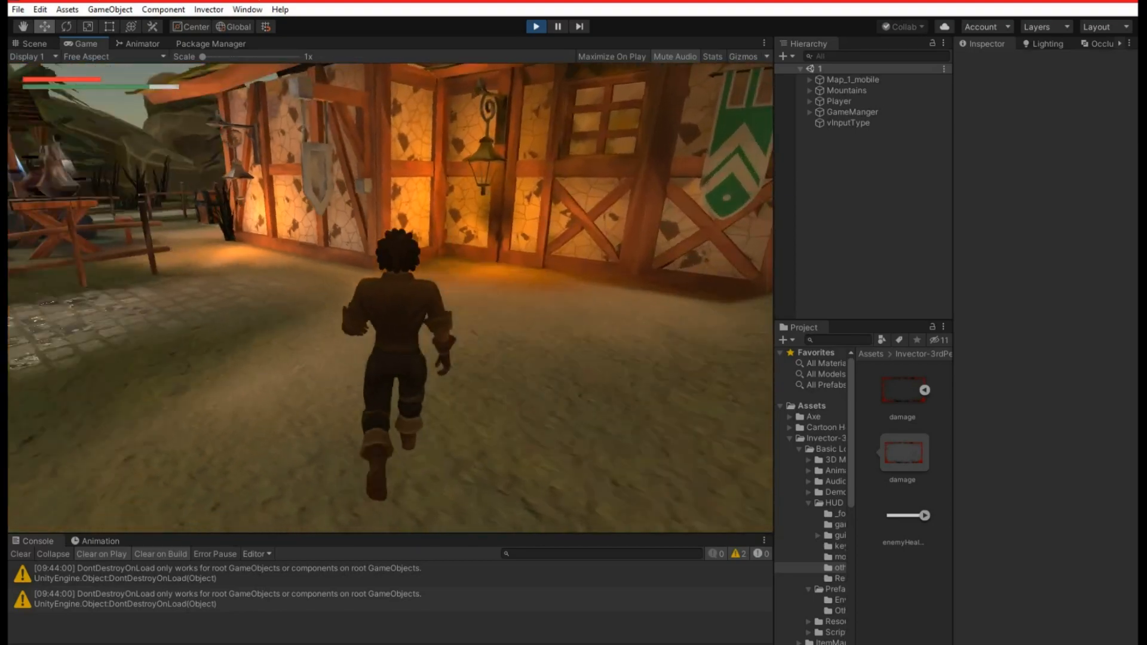
Test the character's unarmed melee combo with three attacks near the timber-framed house.
left_click(390, 298)
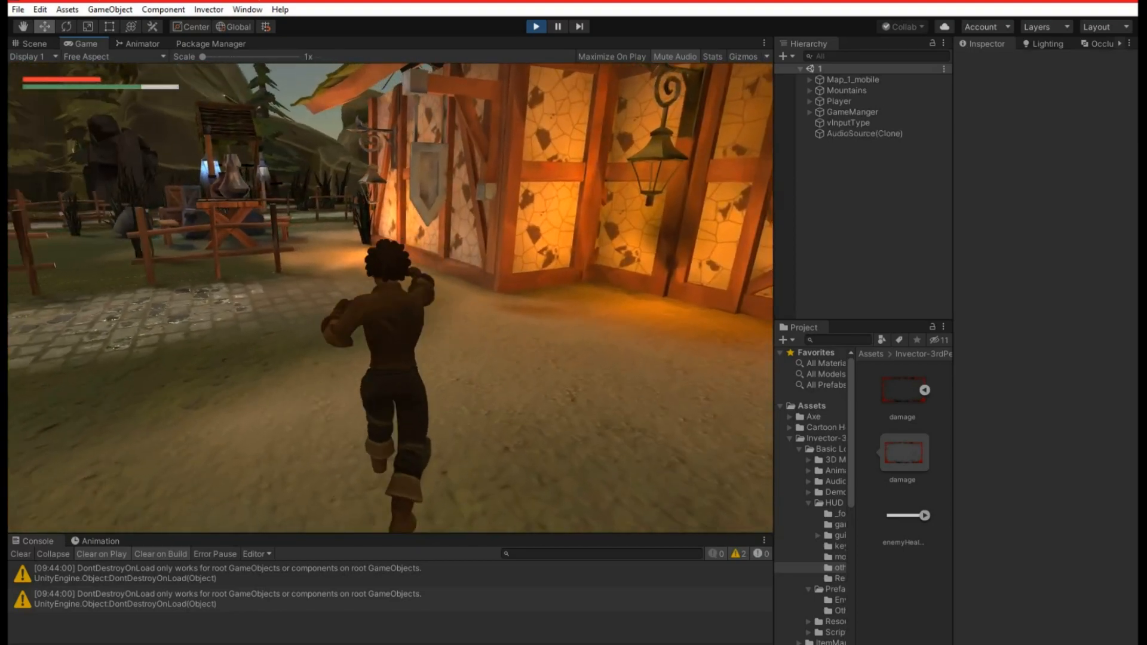
left_click(390, 298)
left_click(390, 298)
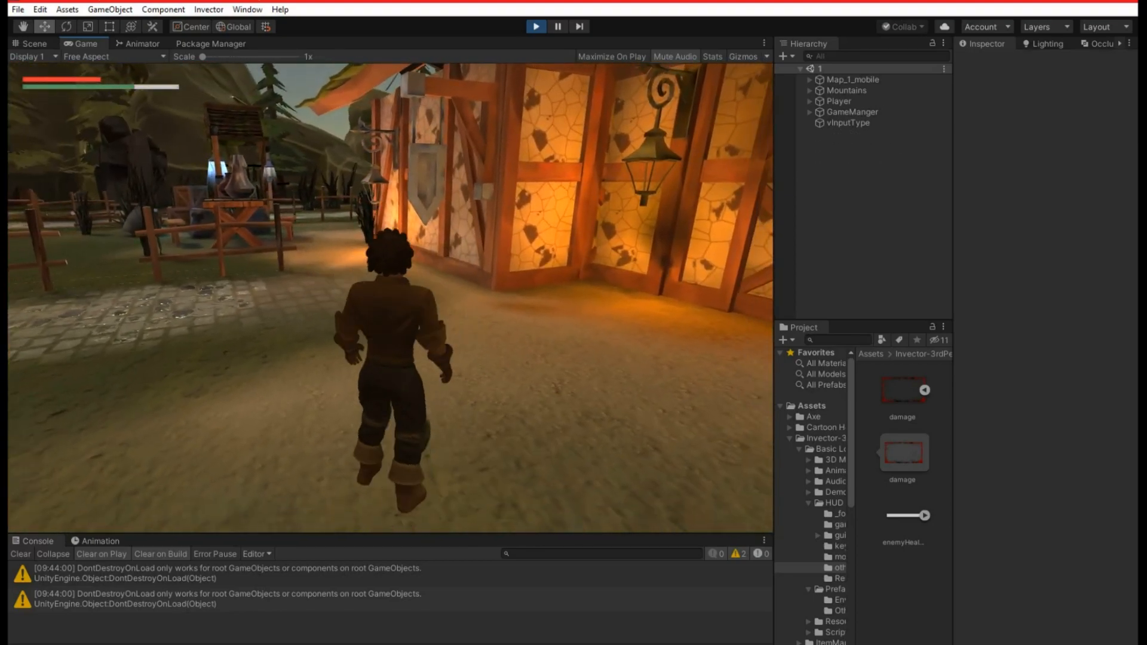
Play-test the character further by running and sprinting along the village paths, and exit play mode.
left_click(390, 298)
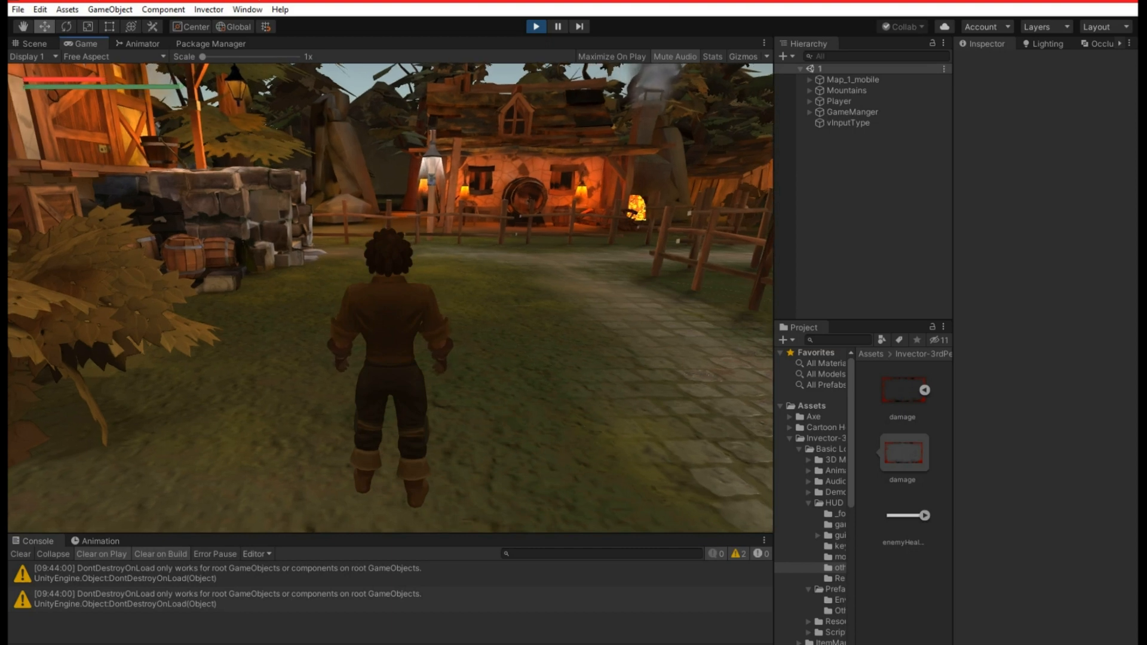
key("w")
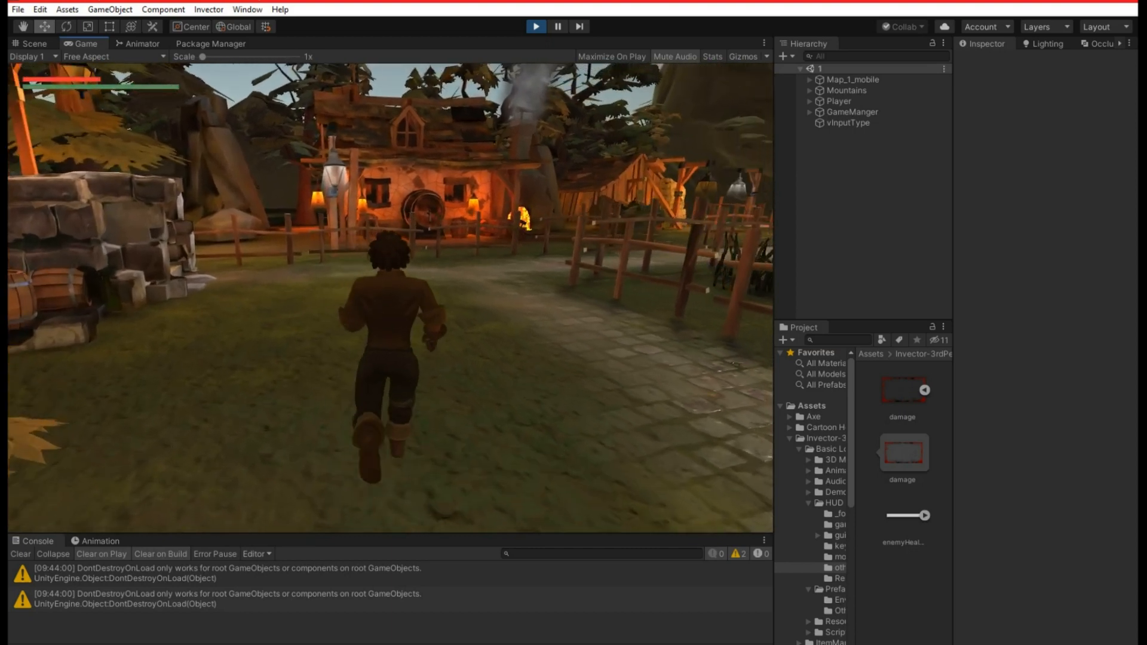
key("q")
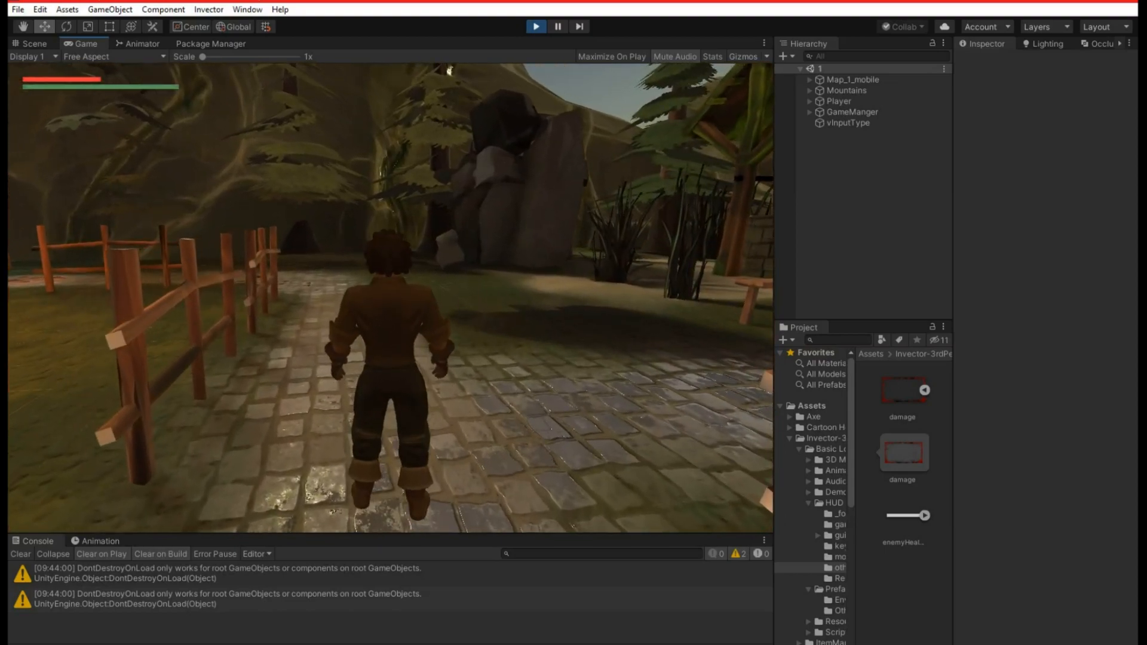
key("w")
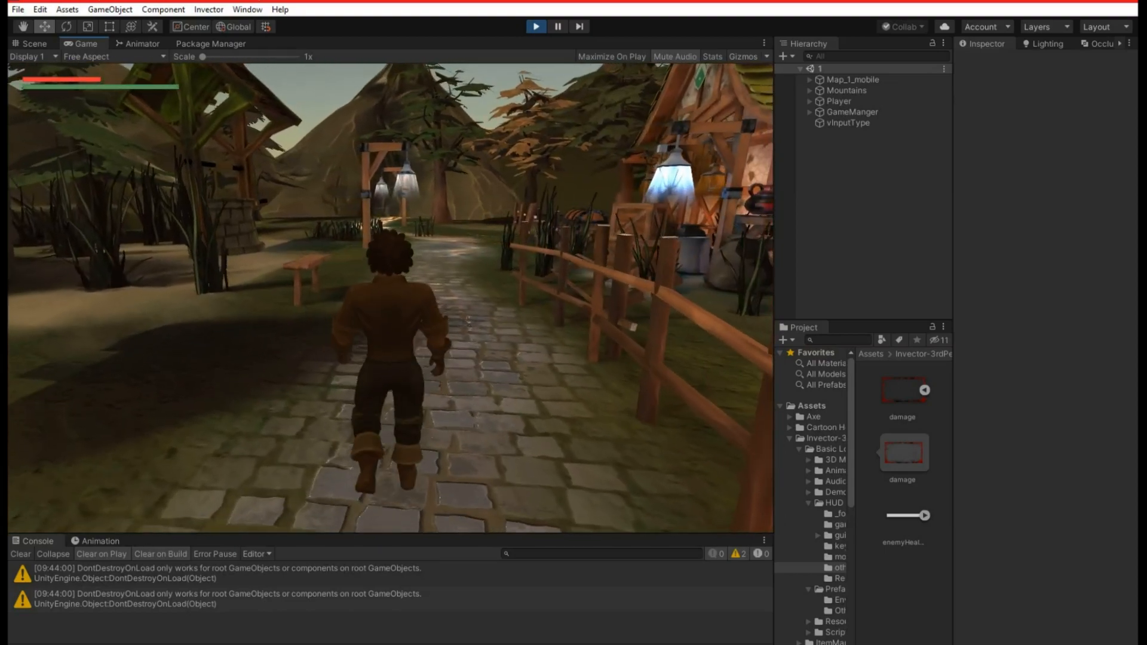
key("shift+w")
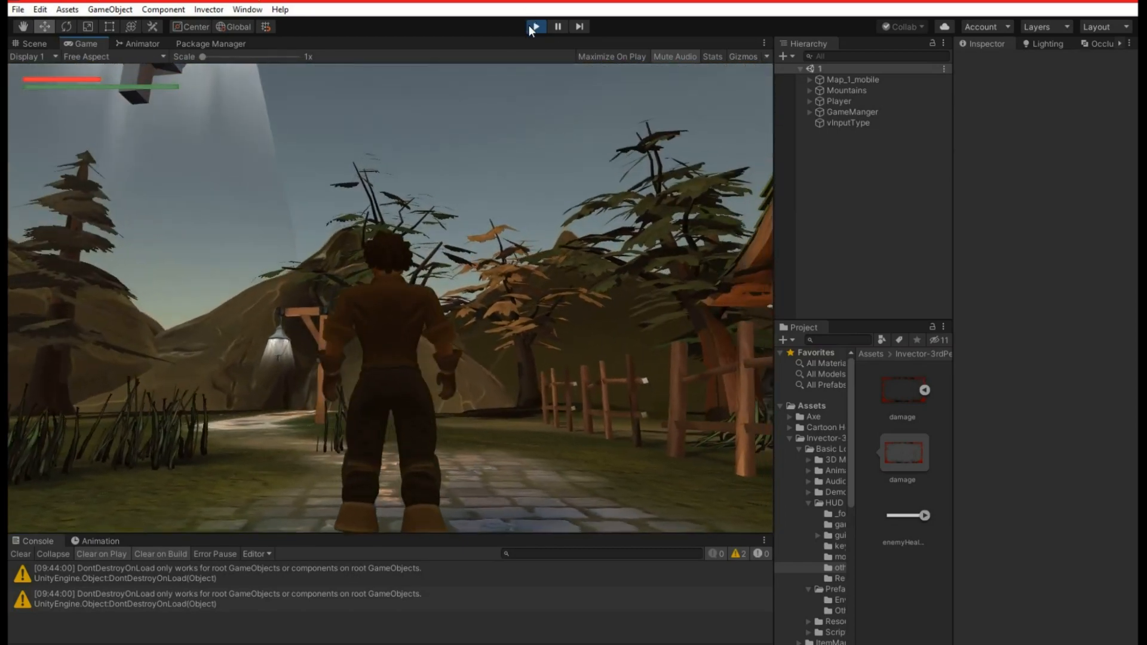
left_click(535, 26)
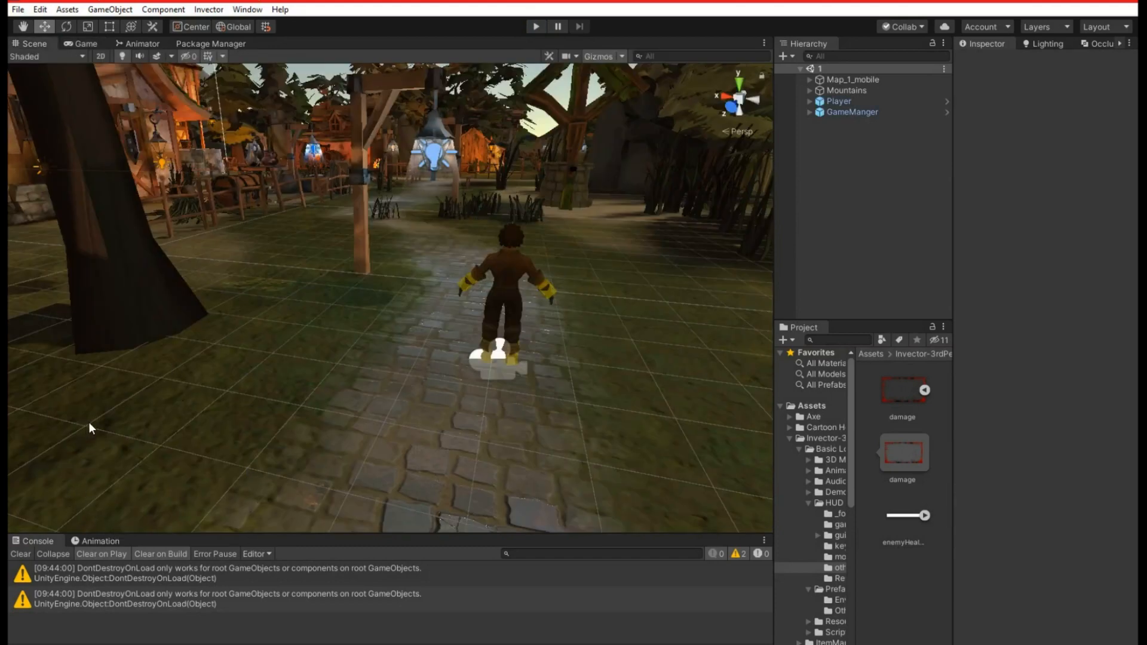
Clear the console's warnings with the scene viewed around the player character.
left_click_drag(133, 490, 355, 524, "alt")
right_click_drag(322, 502, 356, 471)
left_click(20, 554)
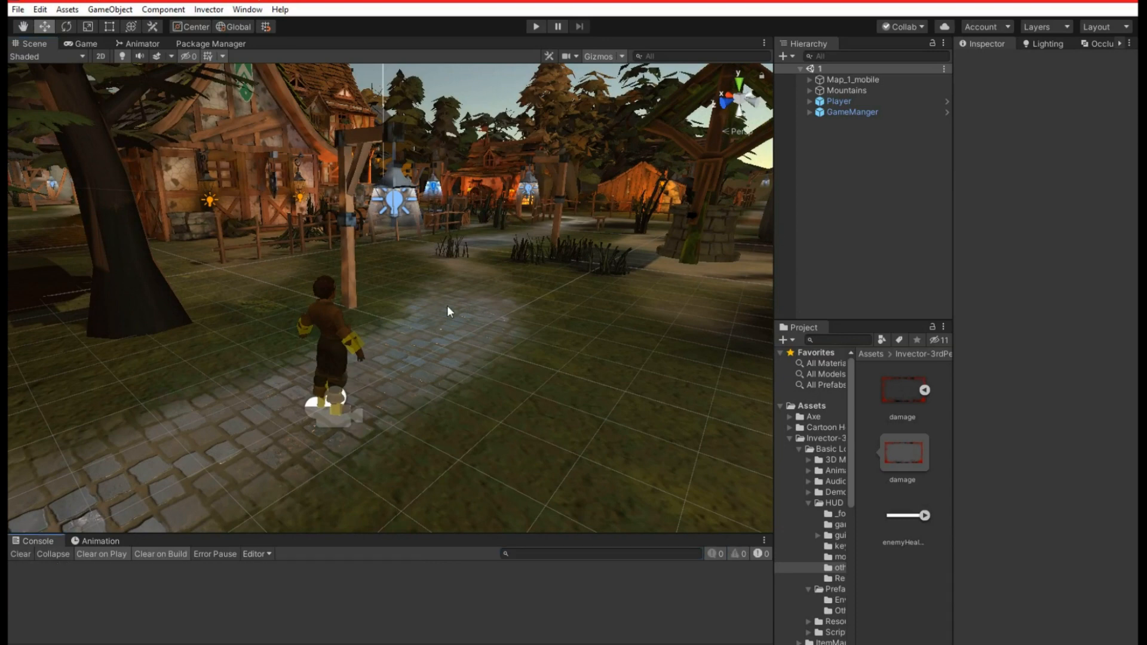
Open Invector's Item Manager Creator for the player and assign vMelee_ItemListData as the item list data.
left_click(210, 10)
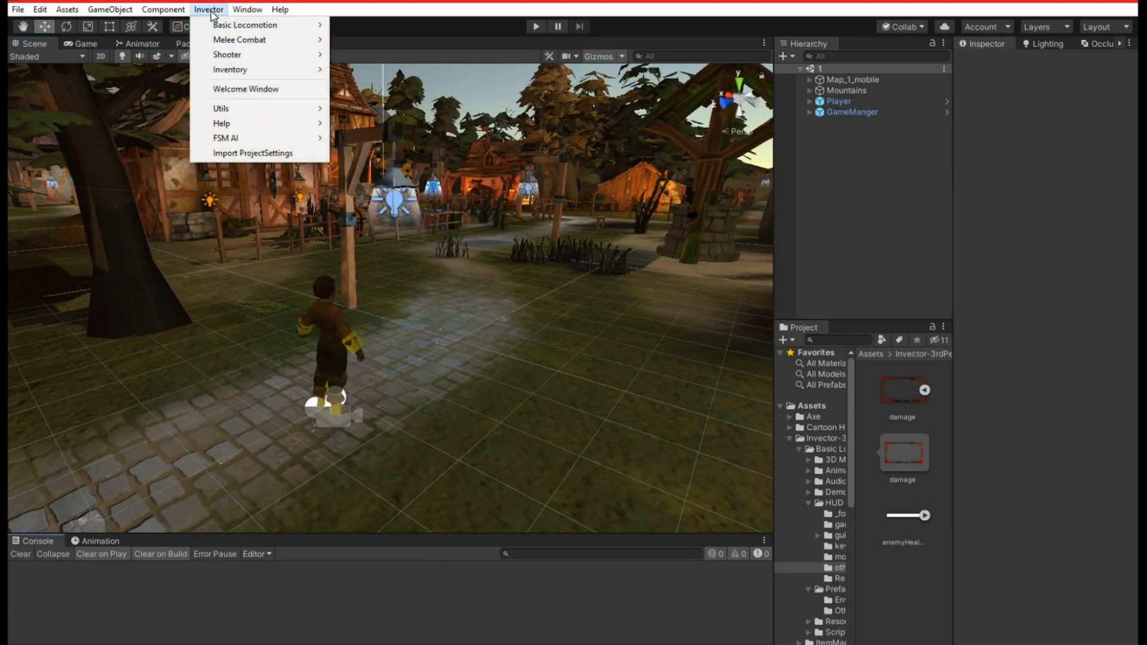
mouse_move(229, 71)
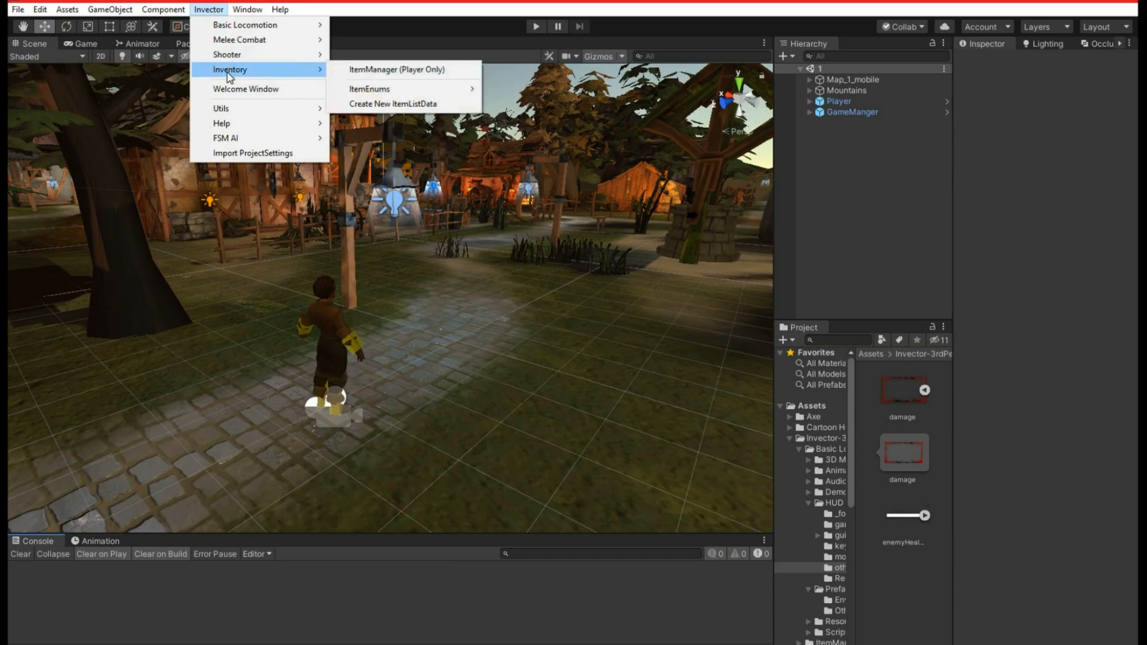
left_click(368, 70)
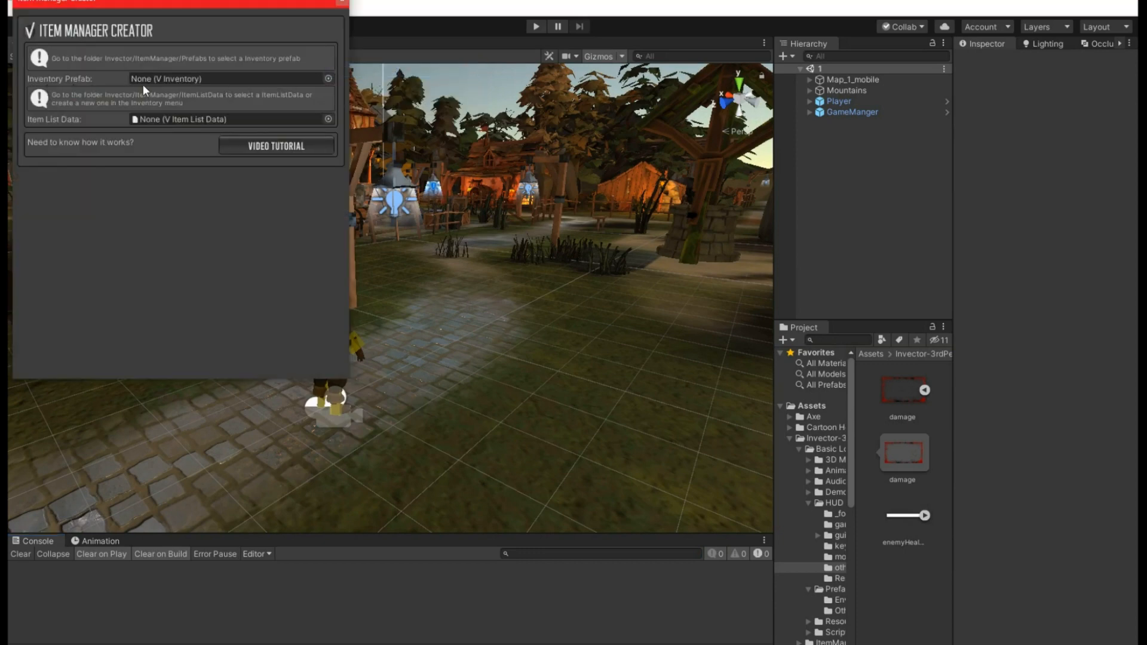
left_click(328, 78)
left_click(1127, 12)
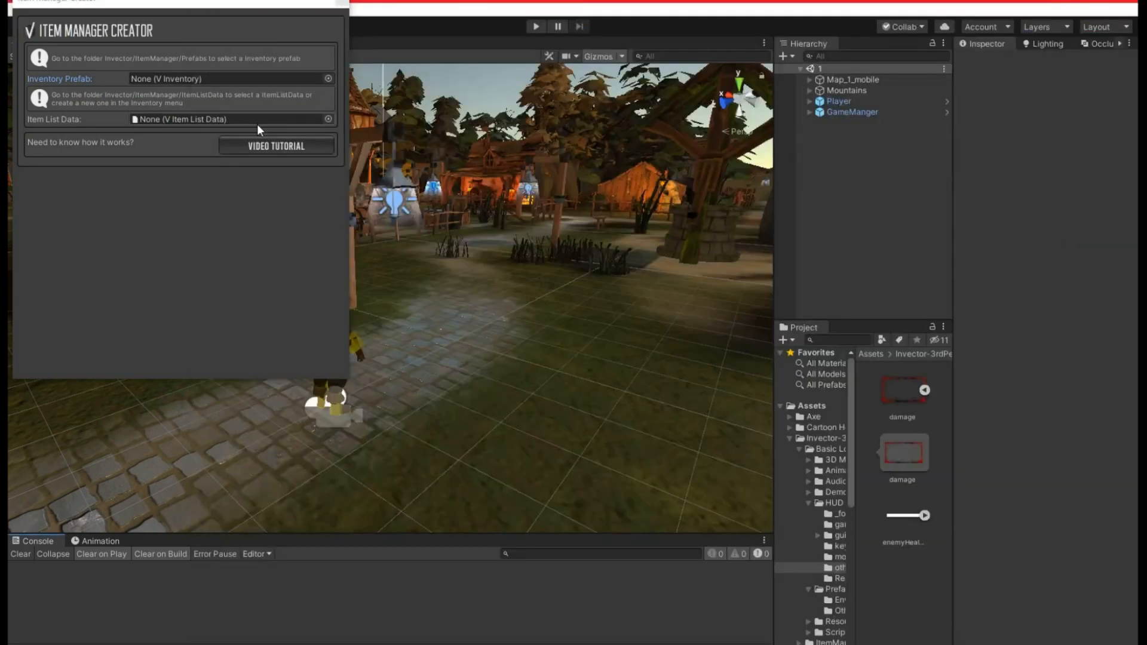
left_click(327, 118)
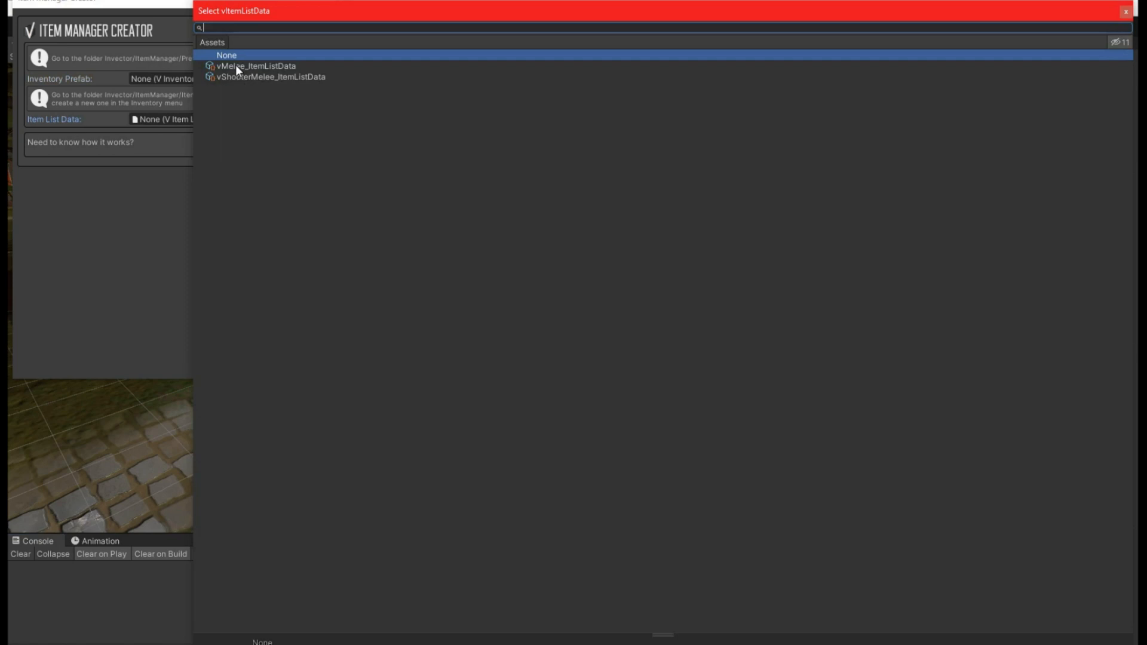
double_click(256, 66)
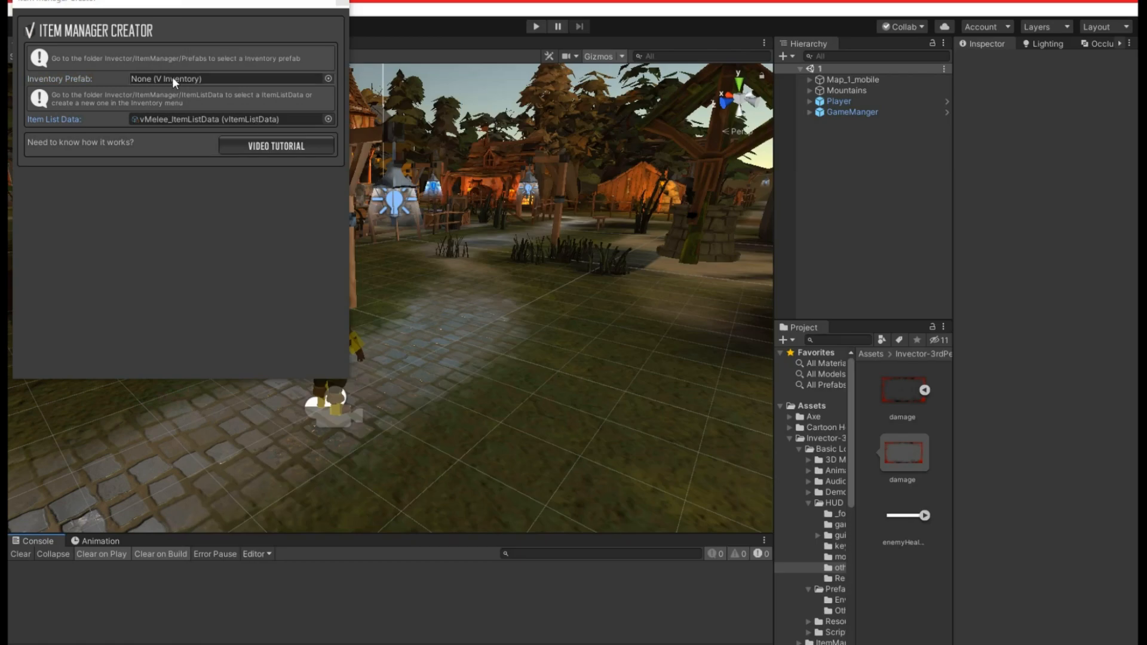
Assign the Inventory_Melee prefab from the ItemManager Prefabs folder as the creator's inventory prefab.
left_click(327, 79)
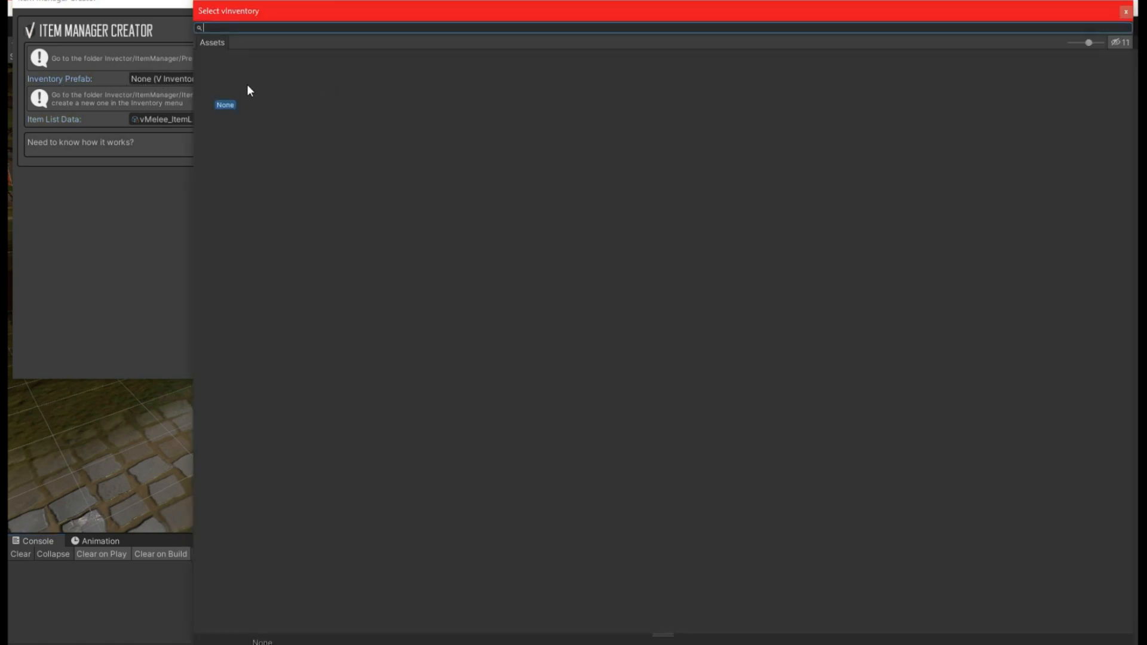
left_click(1125, 11)
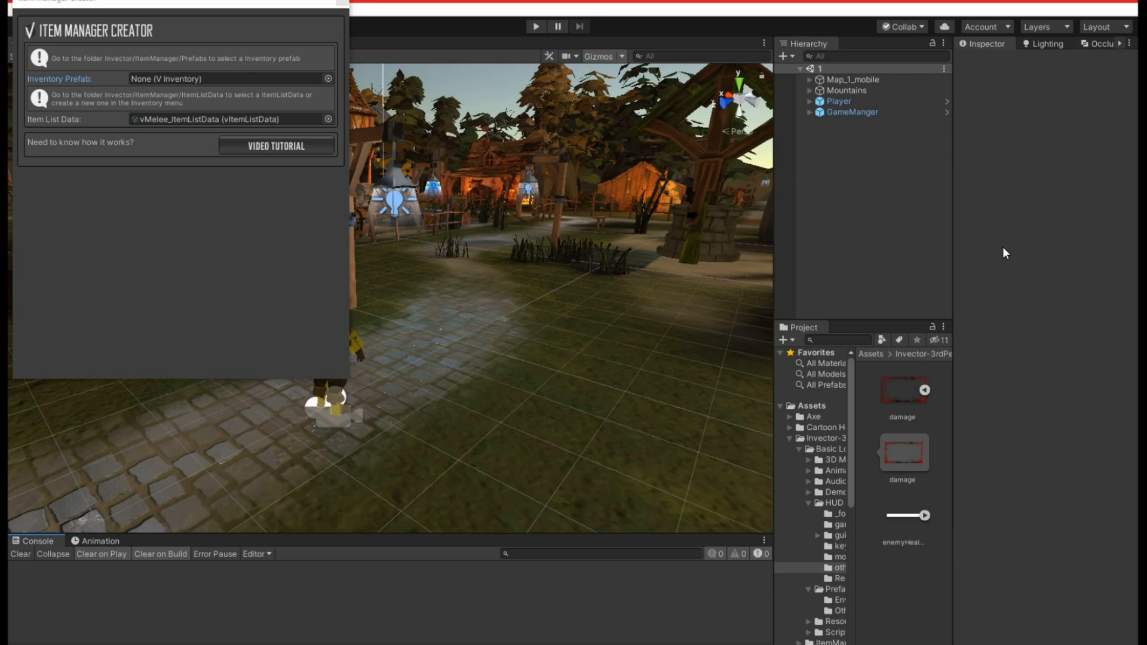
left_click(820, 439)
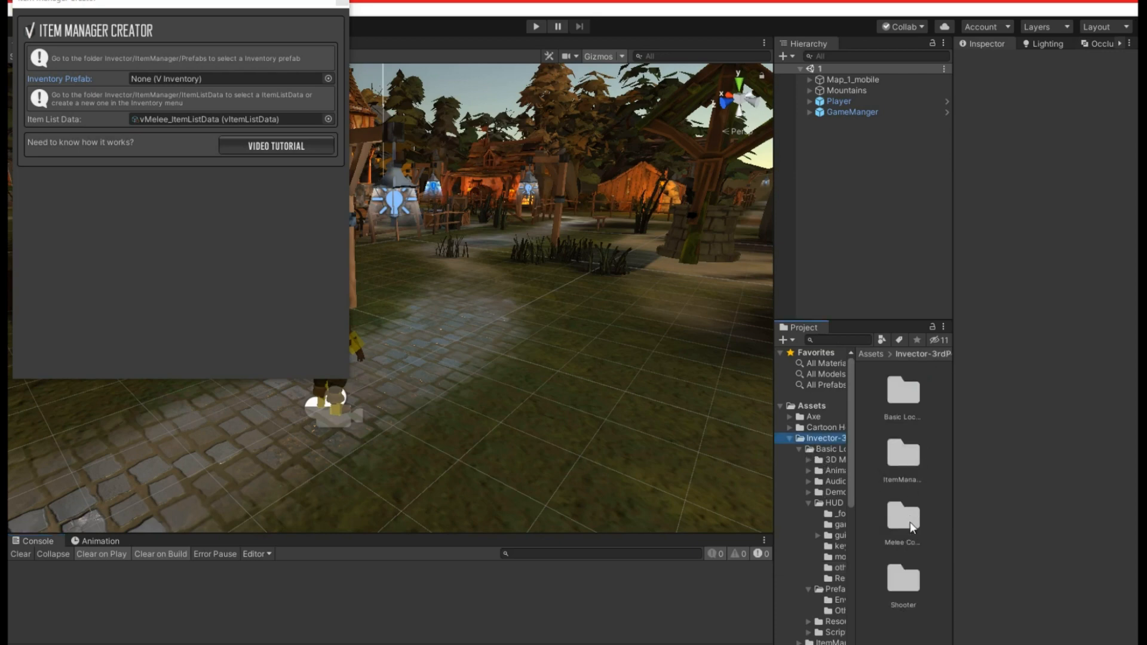
double_click(906, 458)
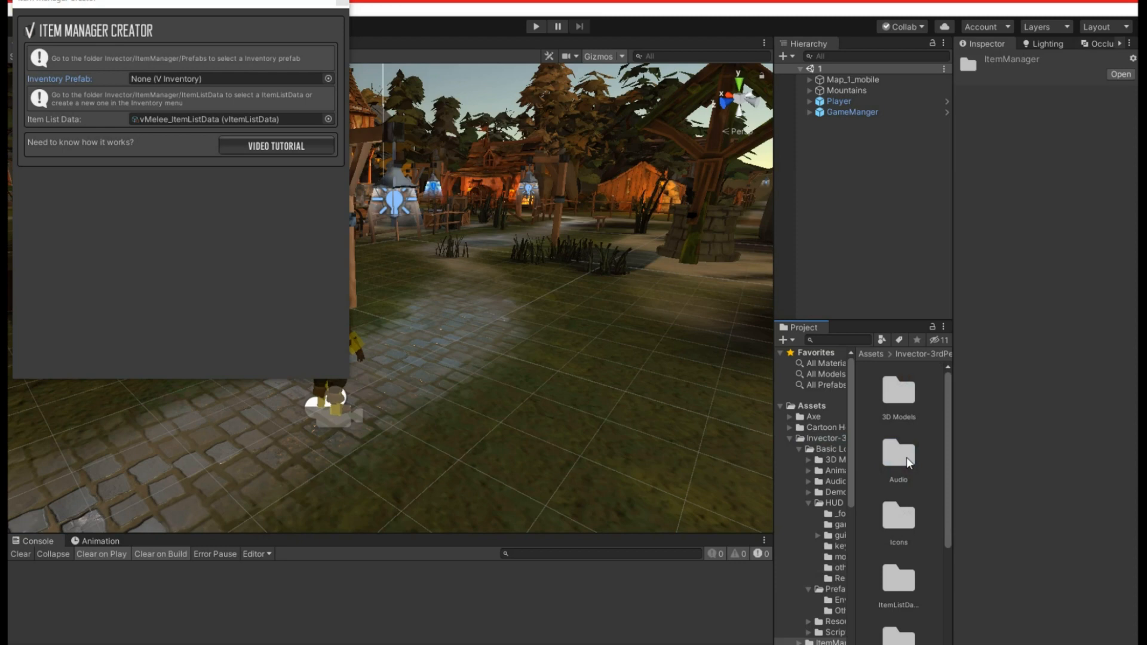
scroll(905, 457, "down", 1)
double_click(899, 564)
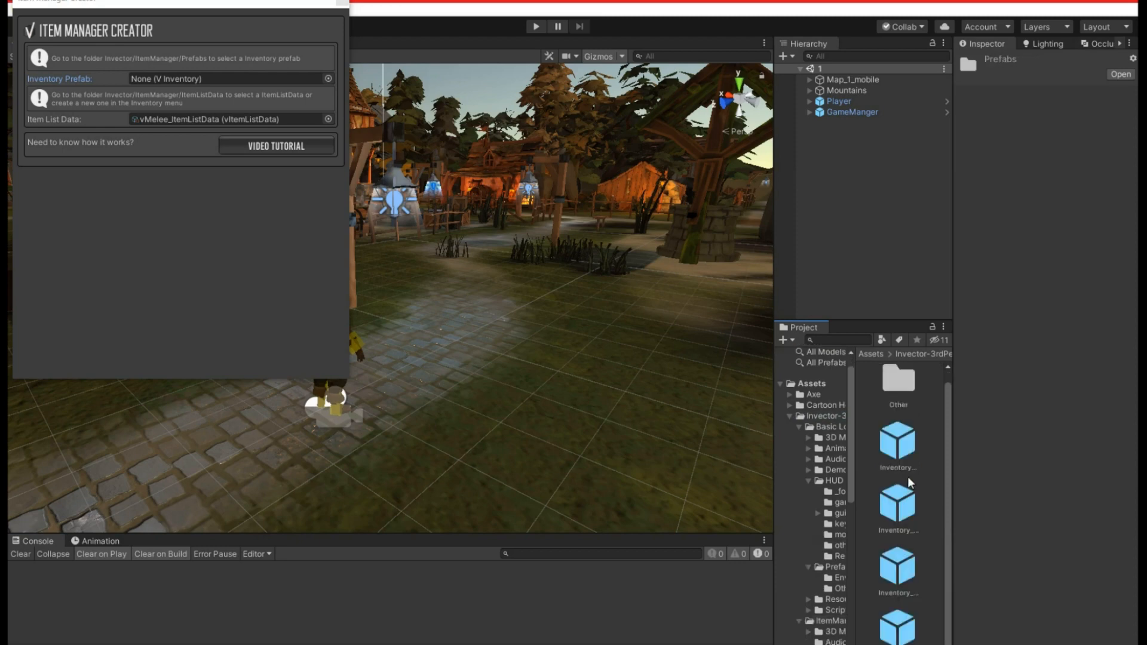
left_click(908, 445)
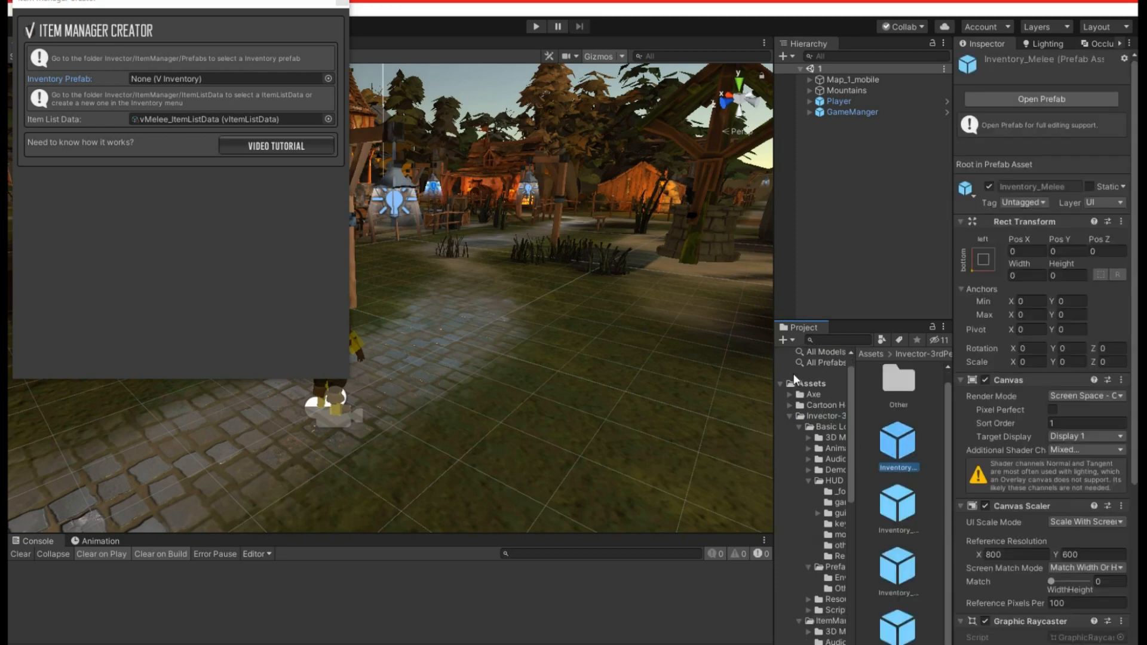
left_click(902, 515)
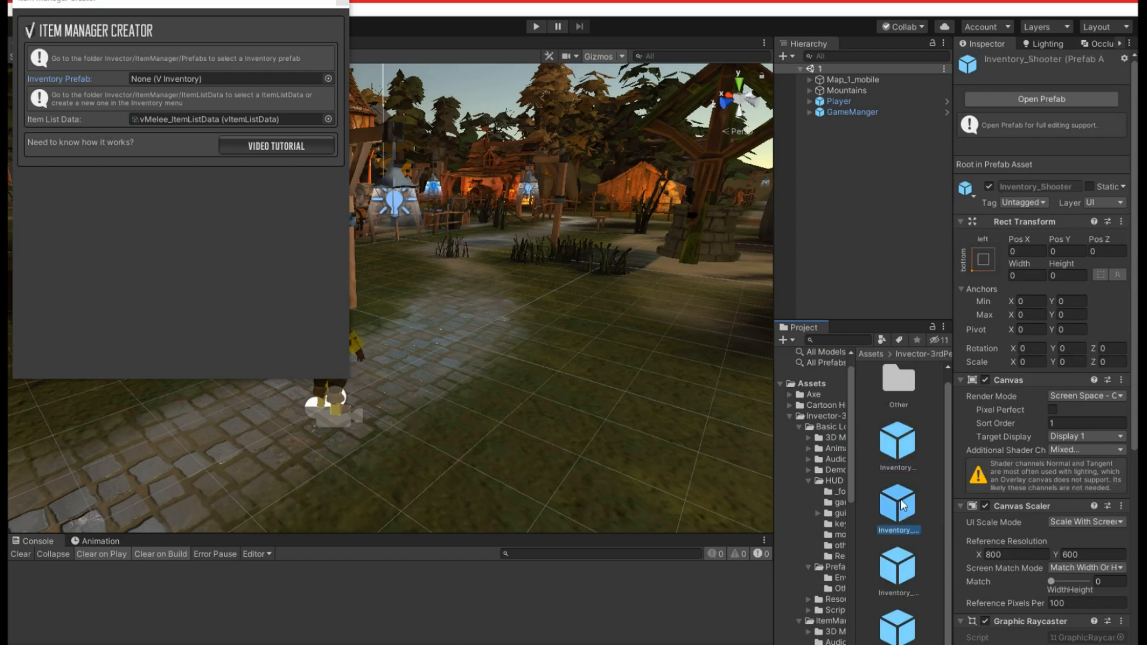
left_click(904, 447)
left_click_drag(903, 448, 232, 85)
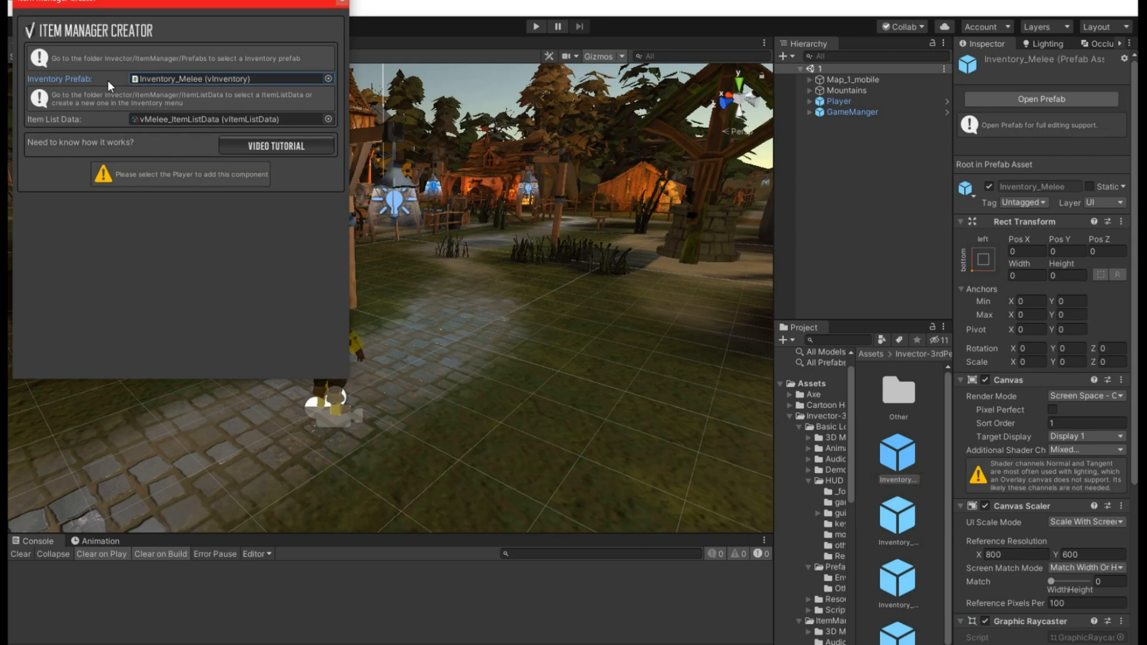
Select the melee controller object inside Player and create the Item Manager component on it.
left_click_drag(838, 103, 228, 78)
left_click(845, 100)
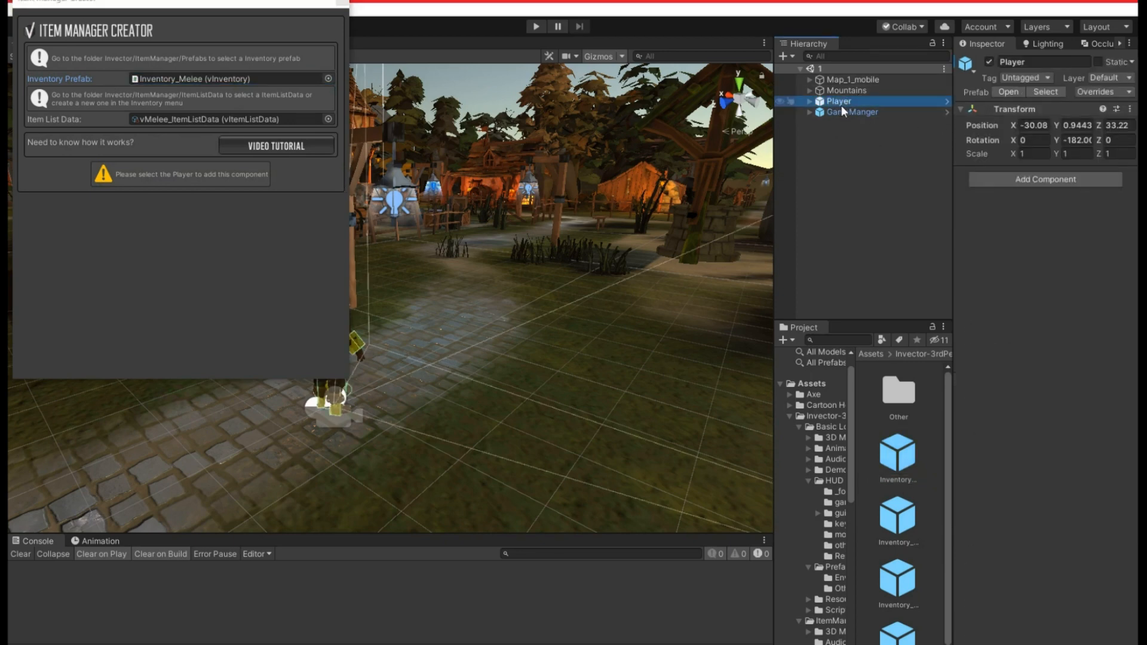
left_click(809, 101)
left_click(836, 111)
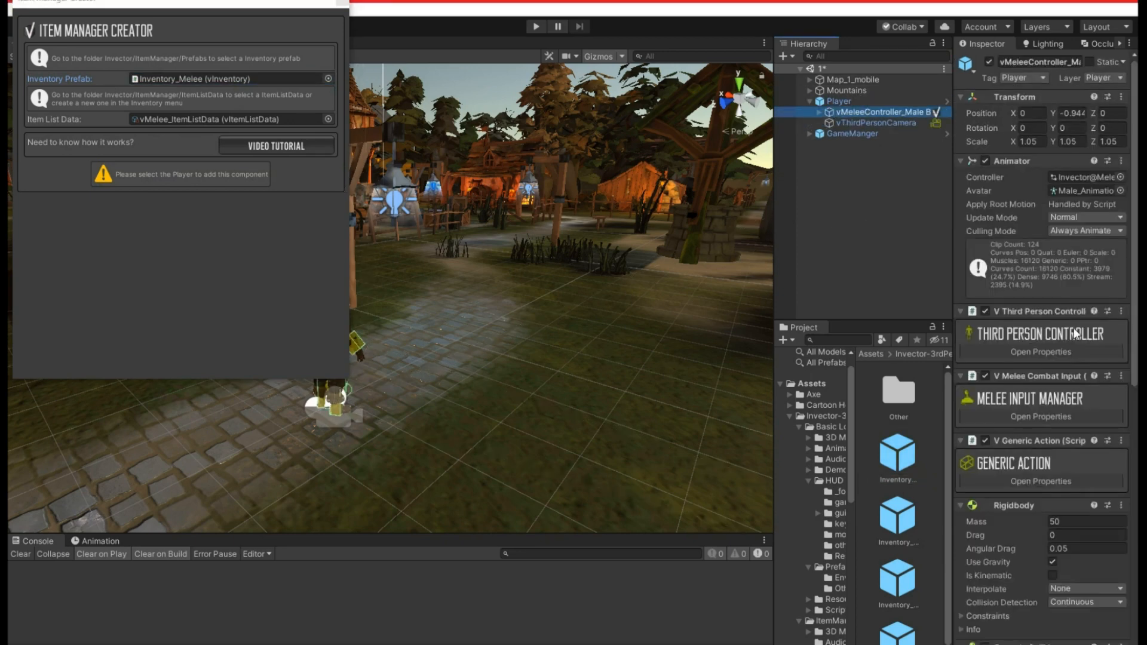
scroll(1074, 328, "down", 10)
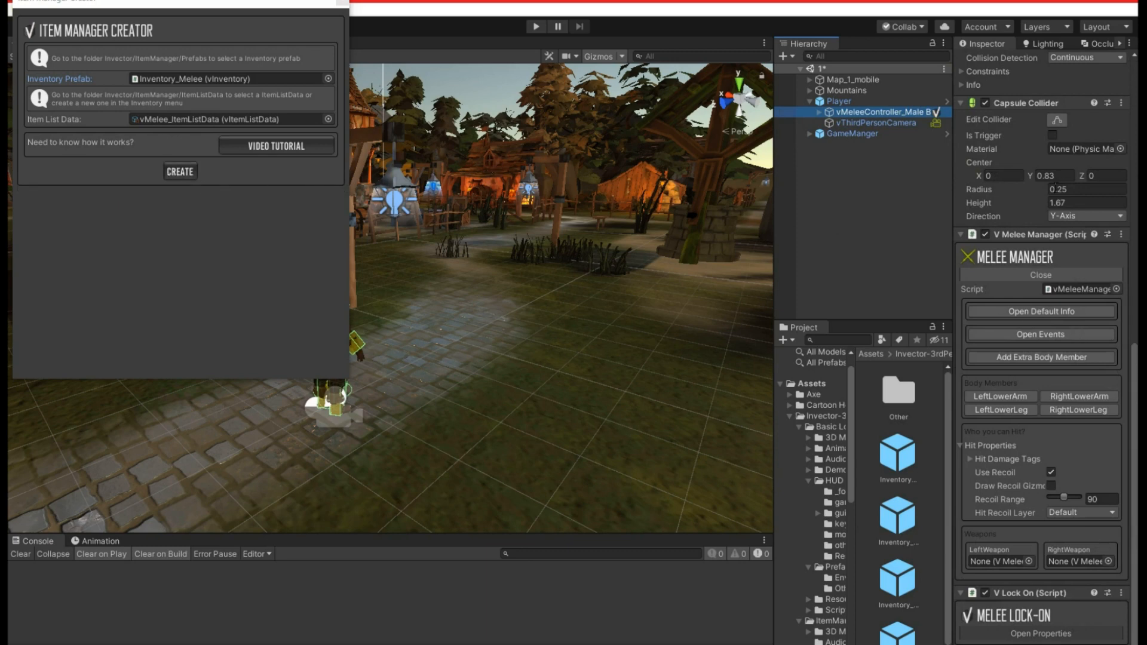
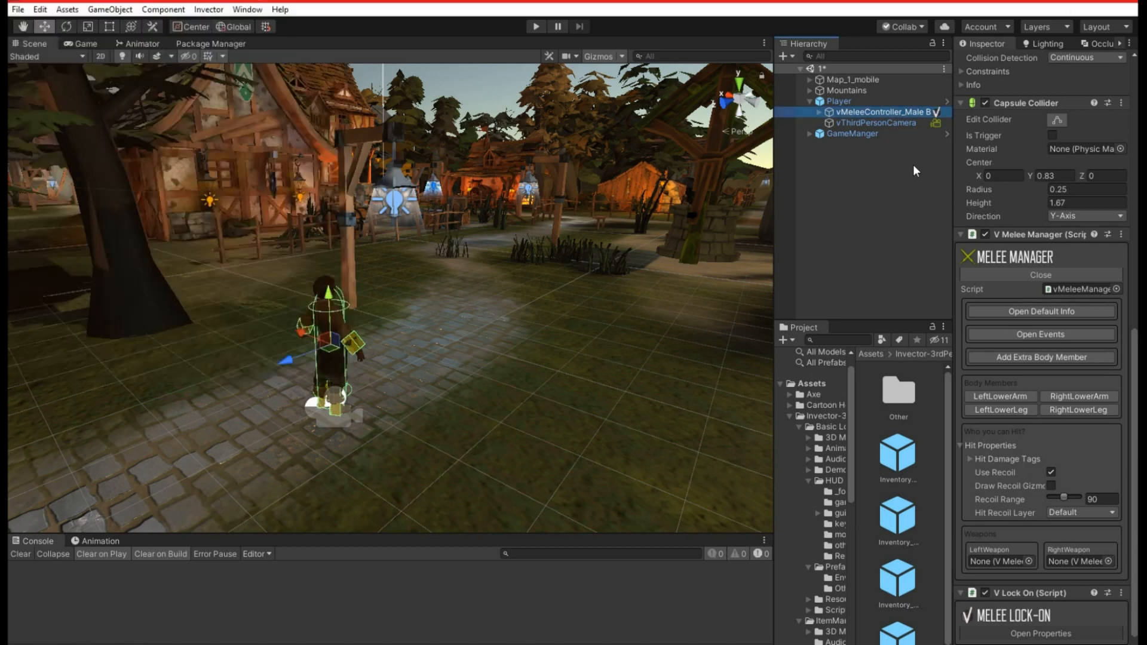
Look through the melee controller's components down to the newly added Item Manager.
scroll(1105, 466, "down", 2)
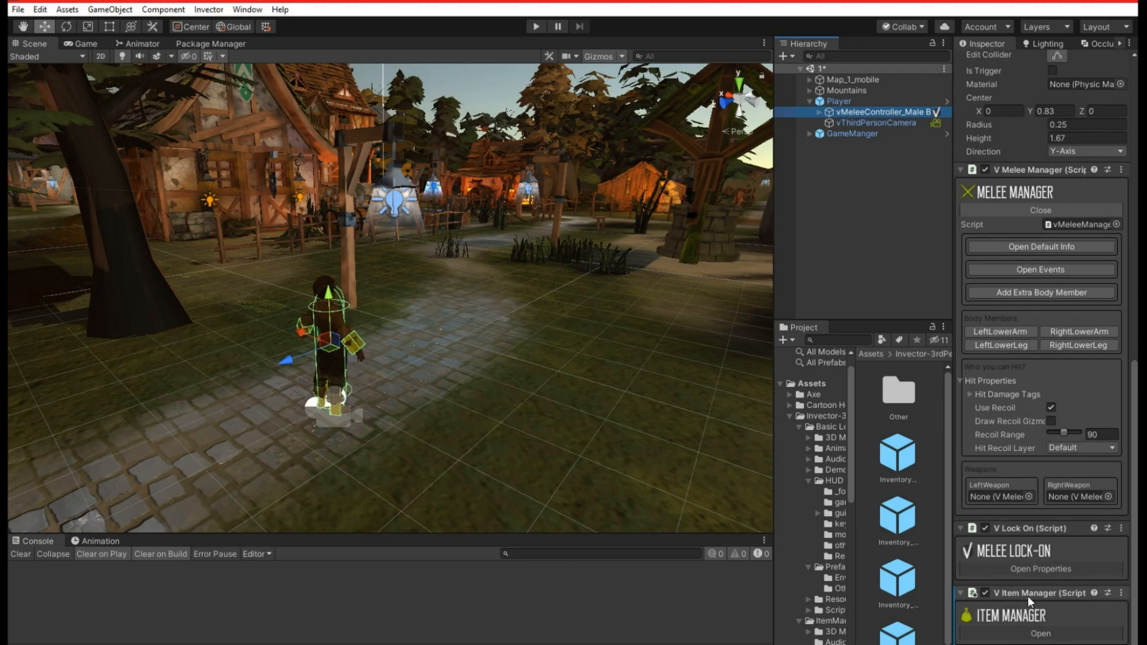
scroll(1027, 597, "up", 15)
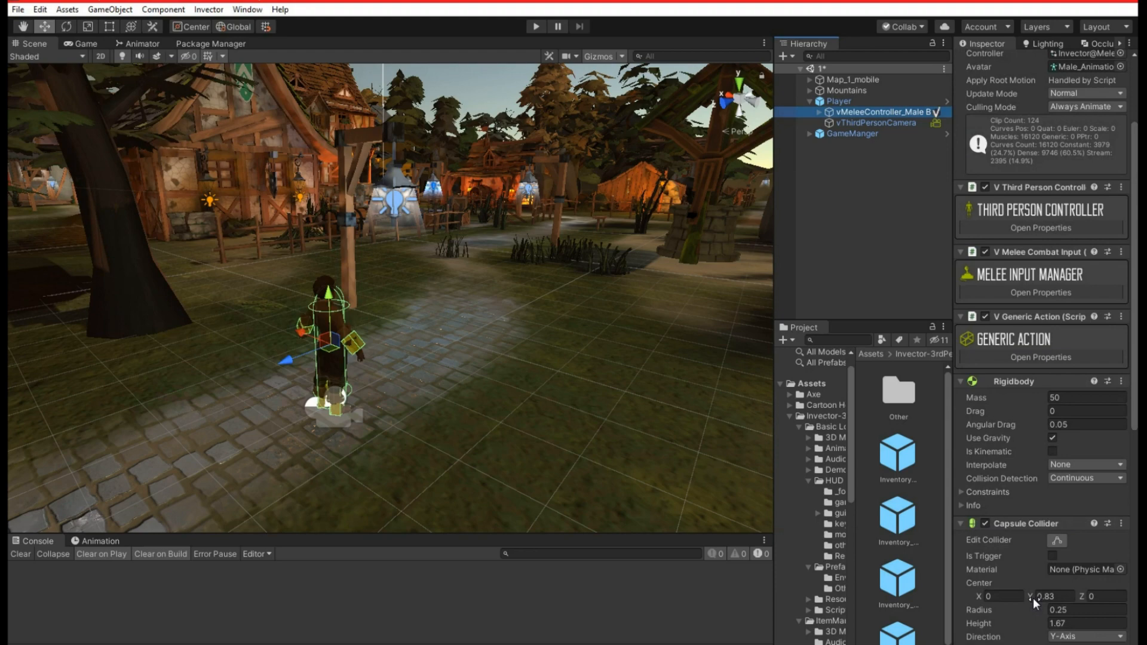
scroll(1052, 236, "up", 4)
scroll(1052, 235, "down", 19)
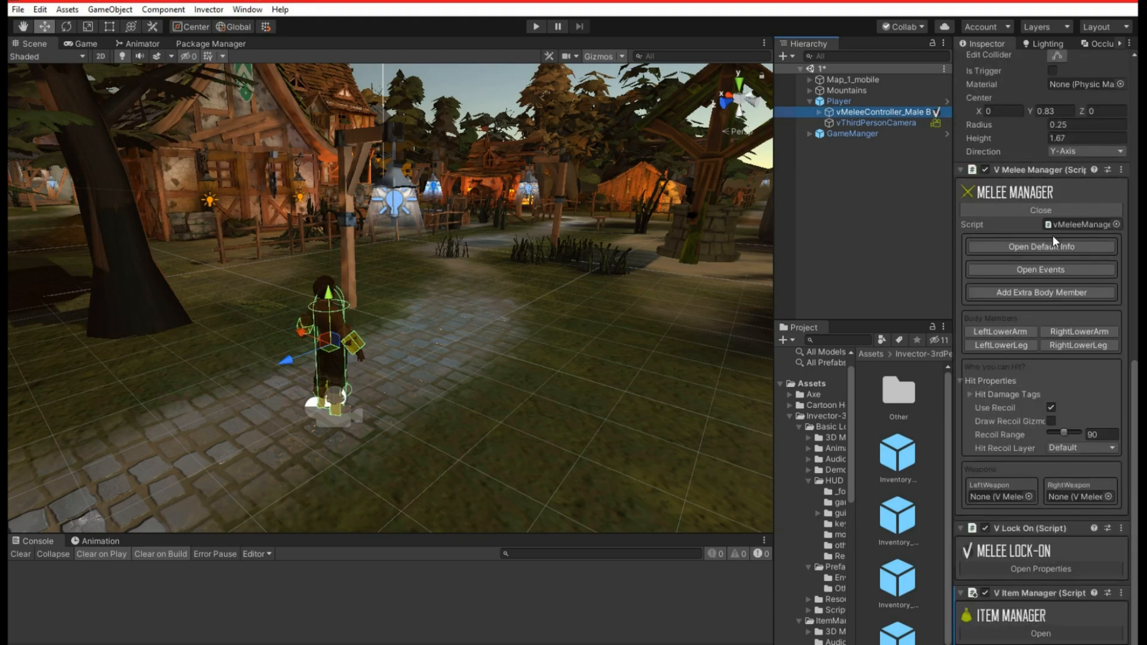
Check the melee controller's child objects, collapse the Player hierarchy and save the scene.
left_click(819, 112)
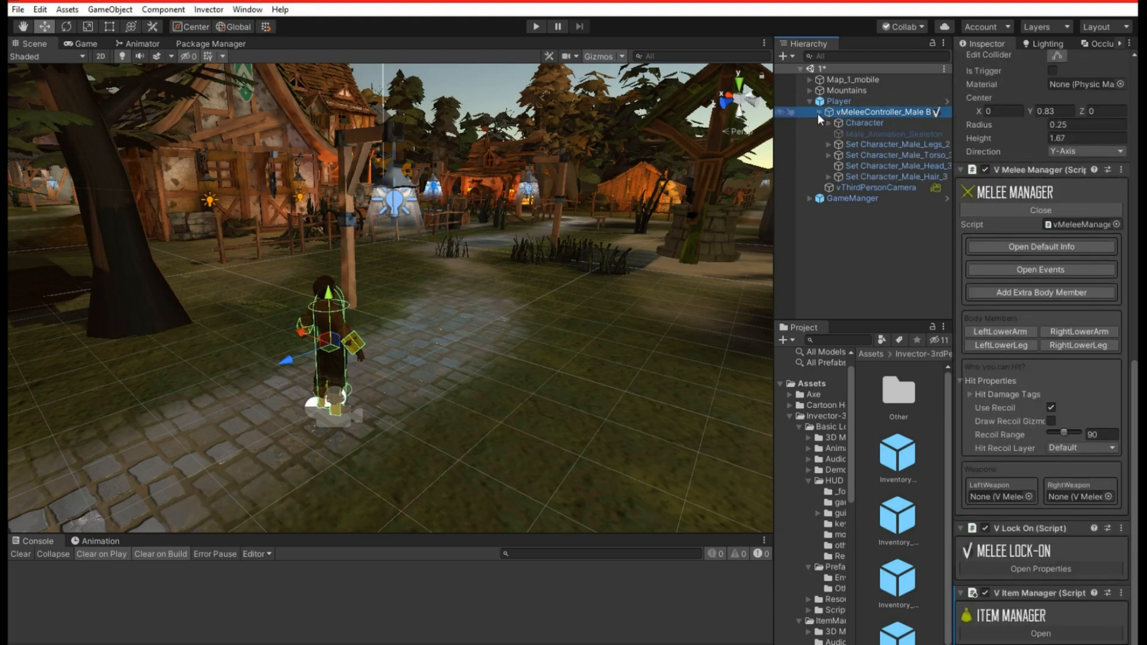
left_click(818, 112)
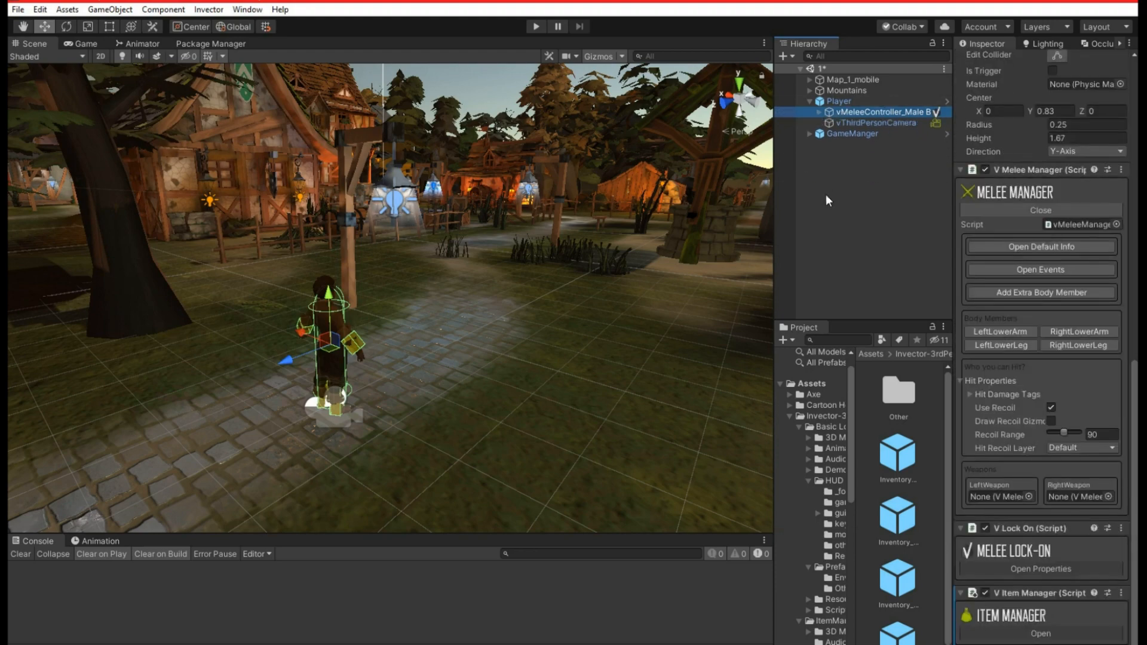
left_click(811, 101)
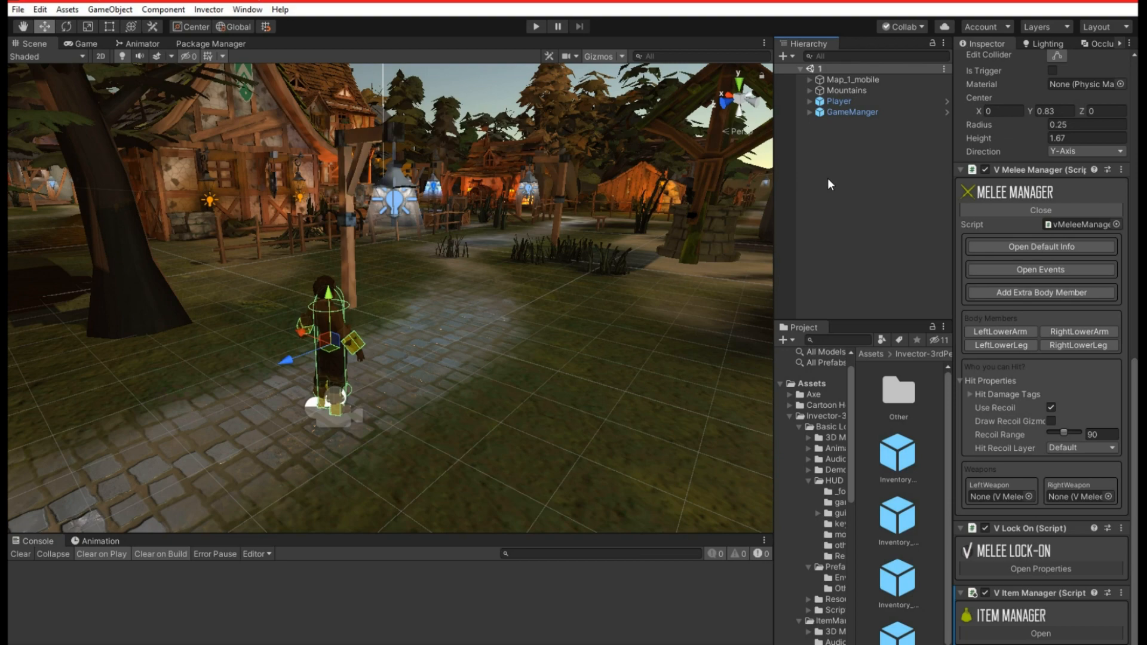
Open the Item Manager's item list and examine the vShort Katana entry's settings and attributes.
left_click(1041, 634)
scroll(1091, 507, "down", 10)
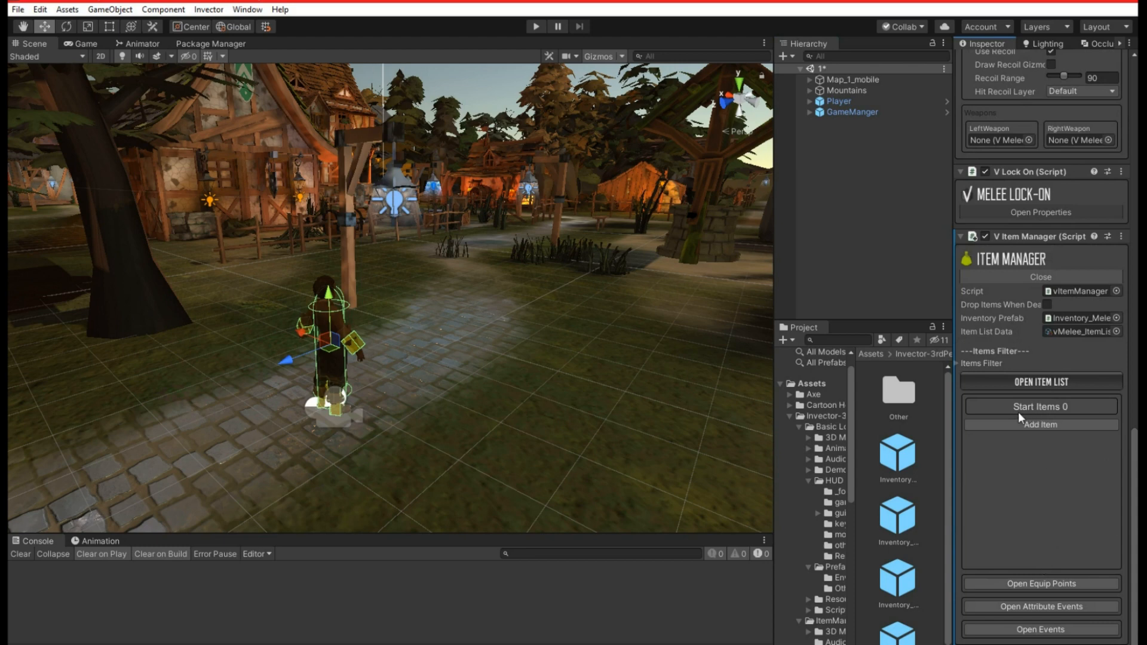
left_click(1048, 384)
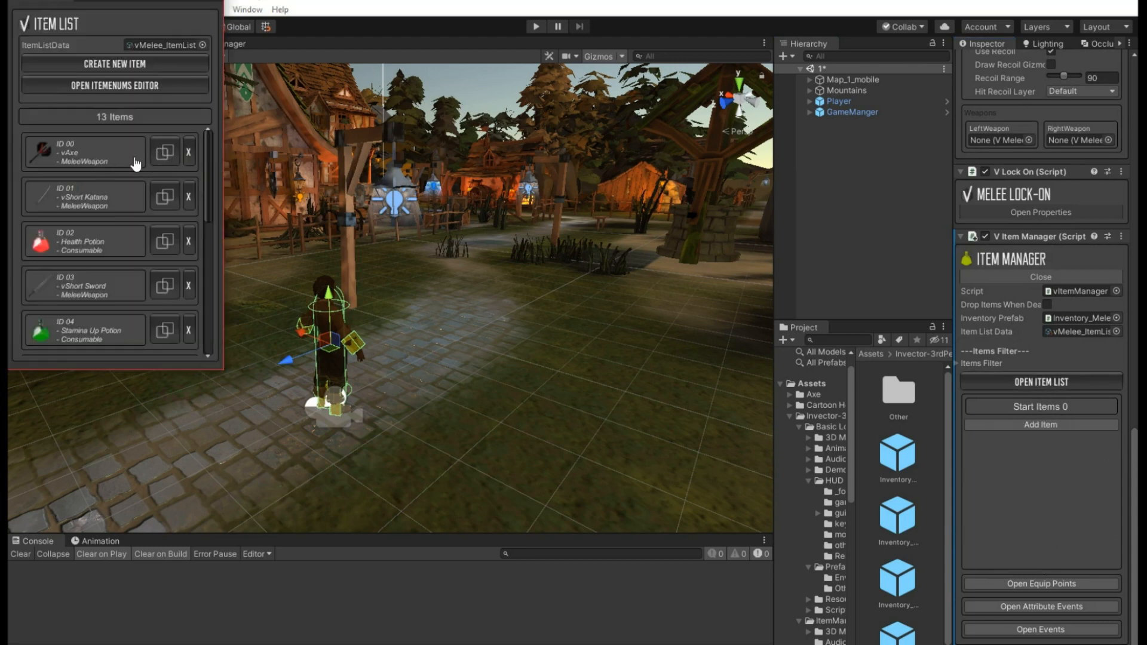
left_click(81, 201)
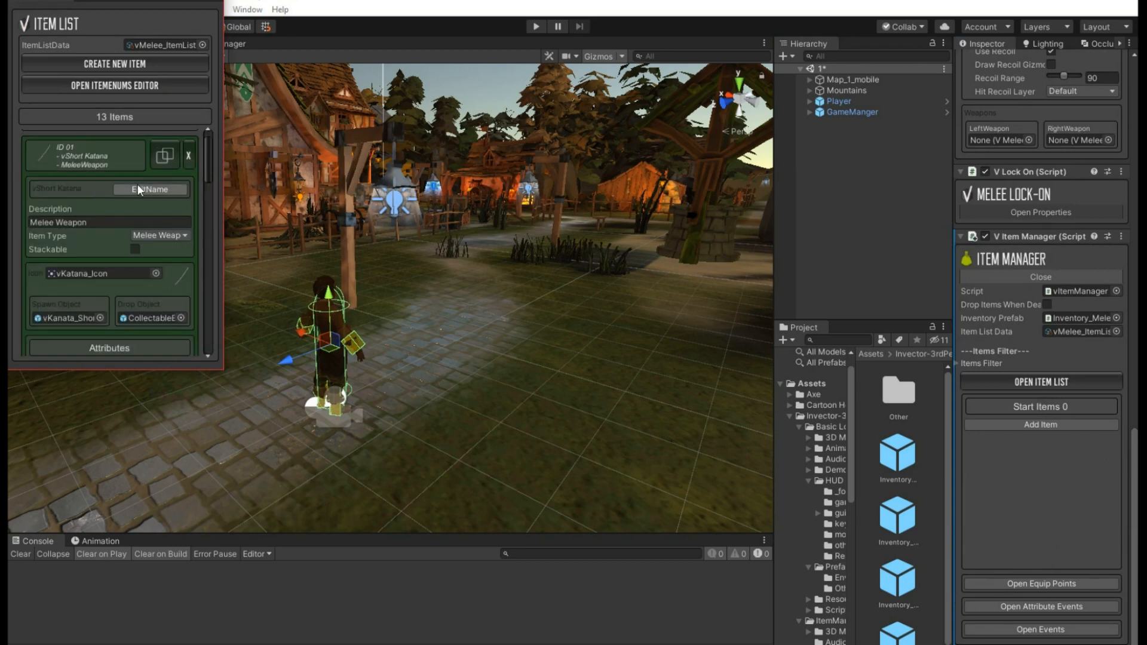
scroll(127, 228, "down", 3)
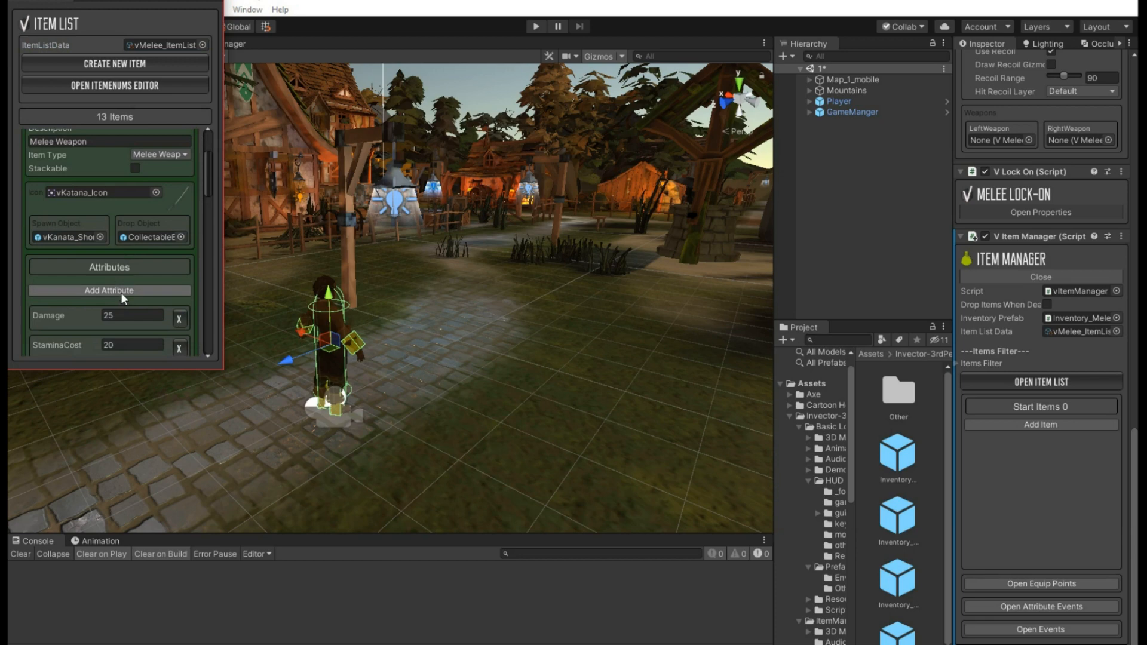
Examine the vAxe entry in the item list, start adding a start item and close the item list window.
scroll(124, 188, "up", 3)
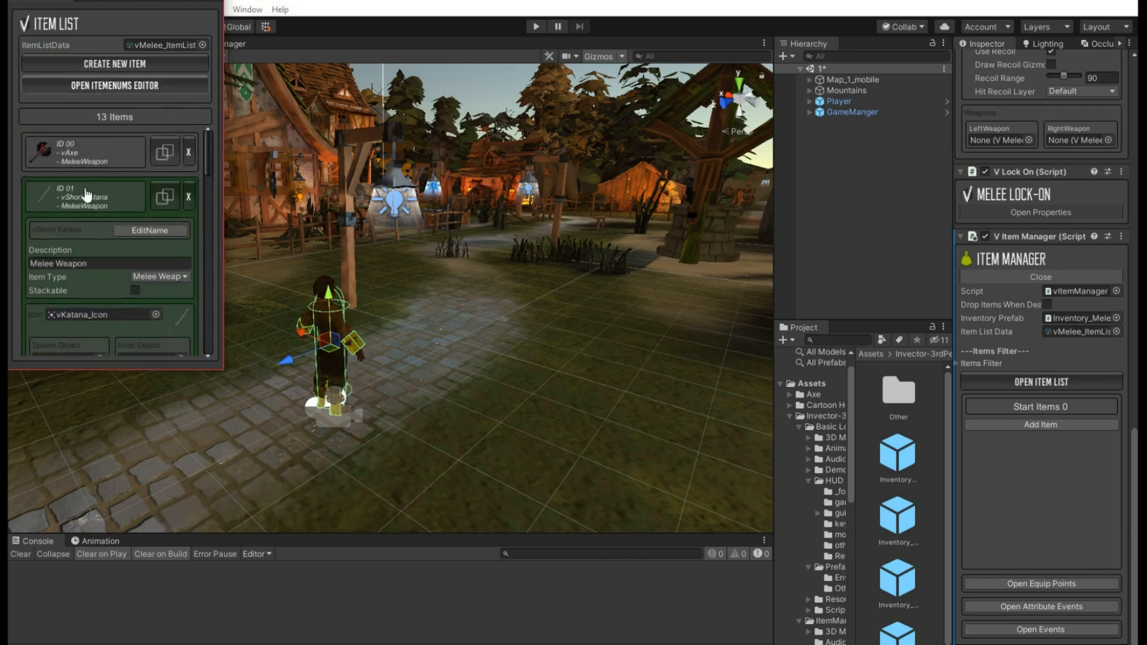
left_click(97, 161)
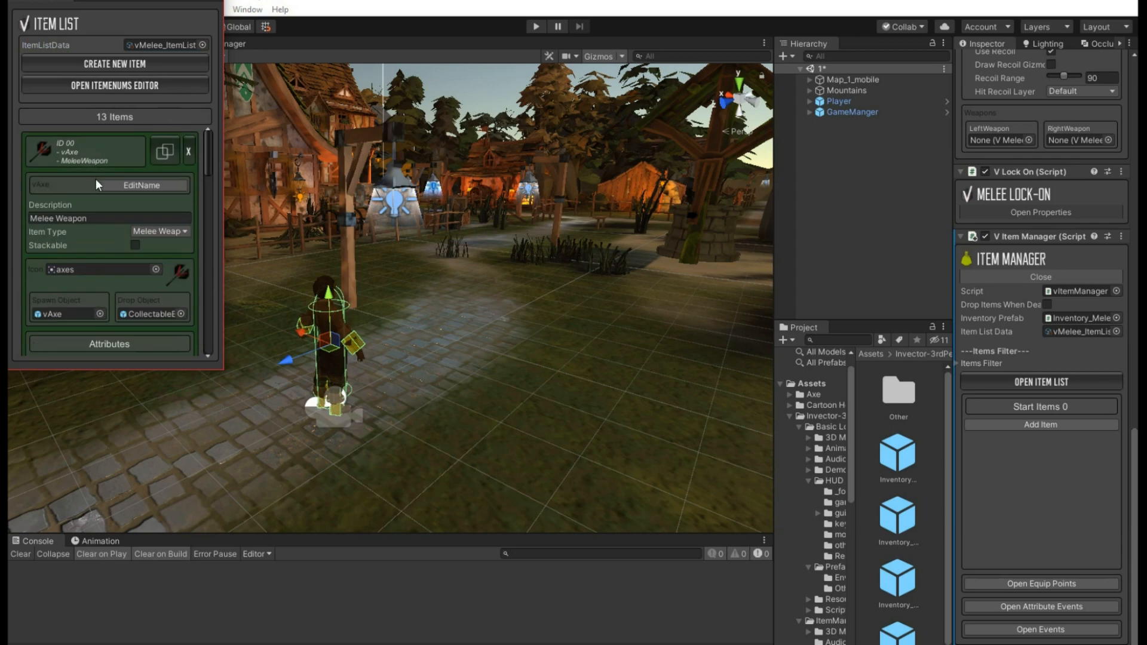
left_click(1027, 423)
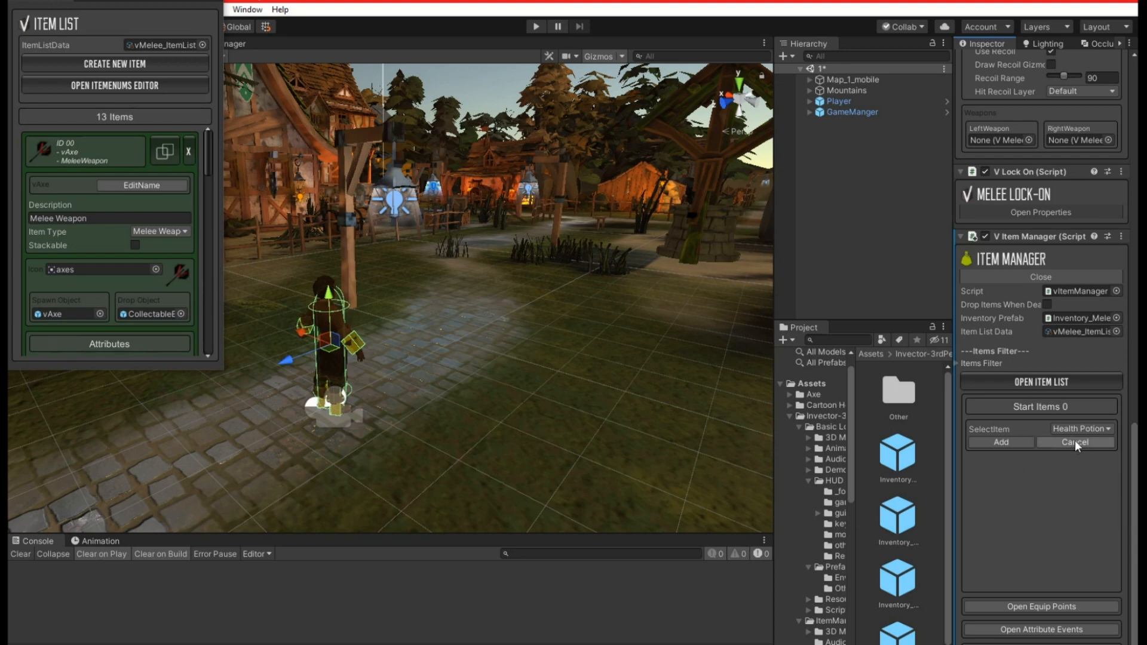
left_click(216, 5)
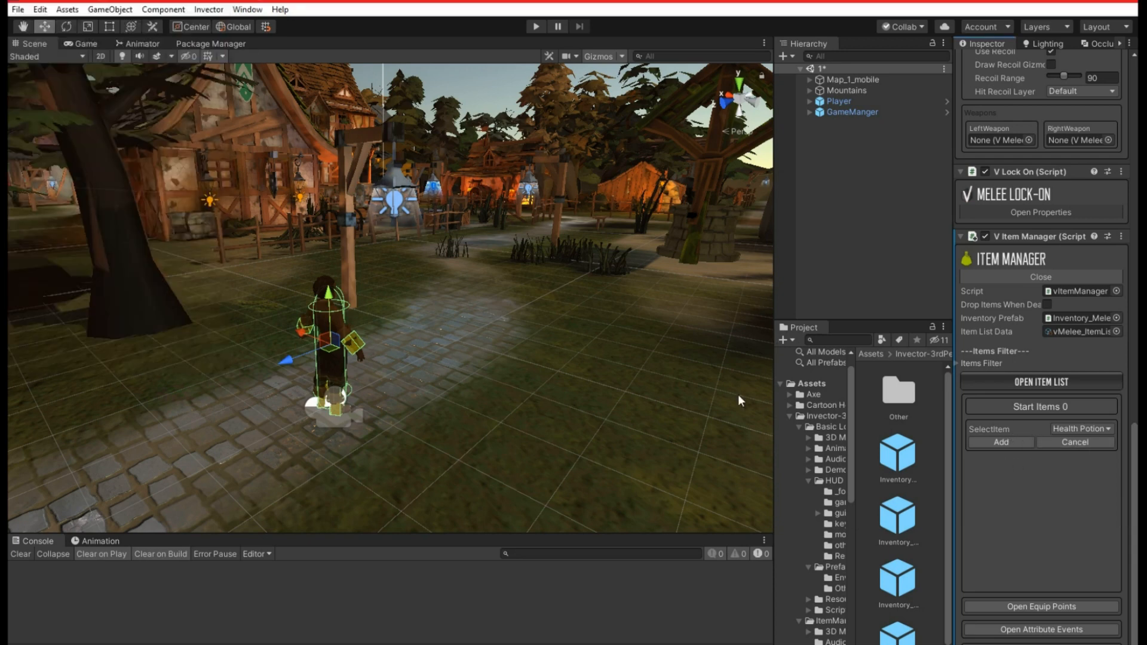
Check which items can be chosen as start items under the current filter.
left_click(1080, 429)
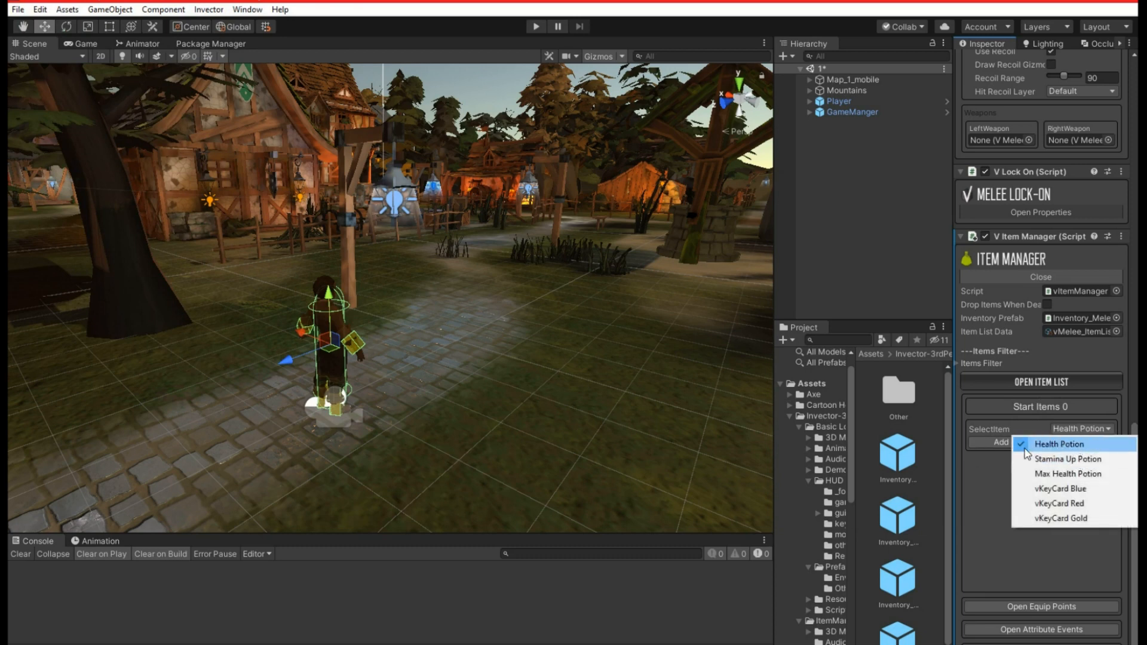
left_click(993, 480)
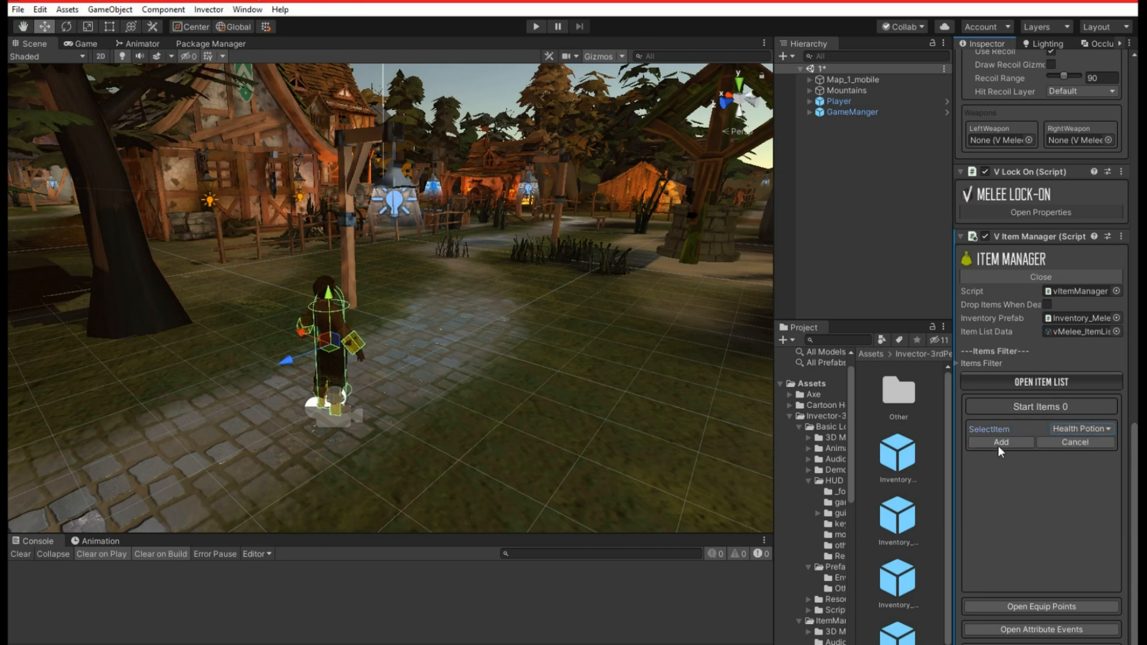
left_click(1062, 429)
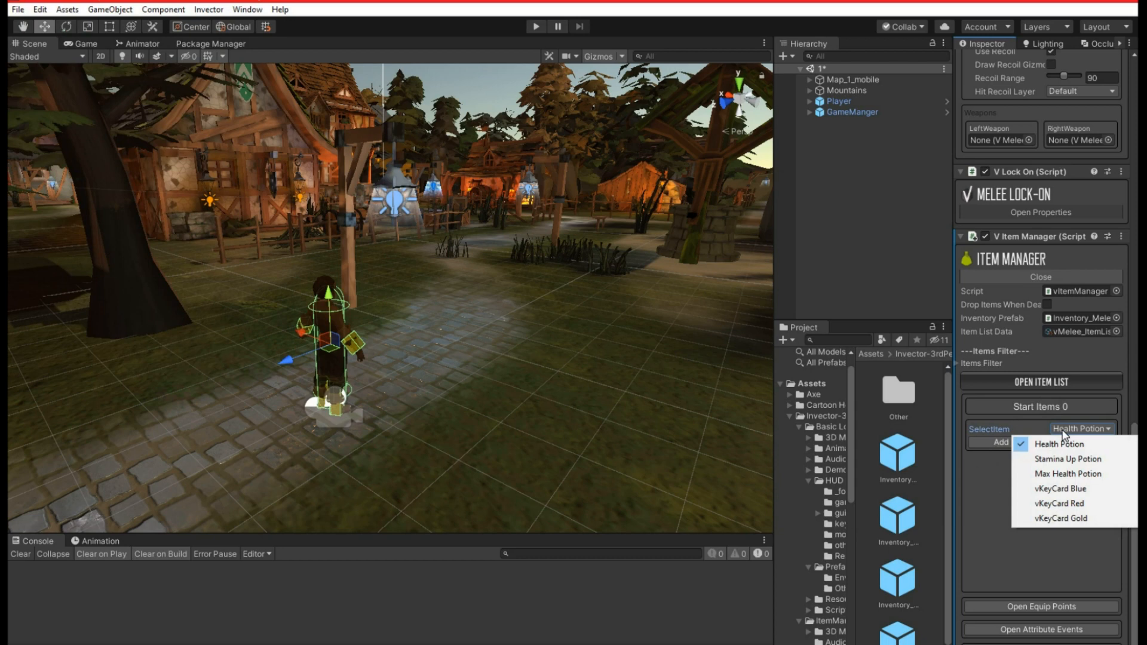
left_click(988, 478)
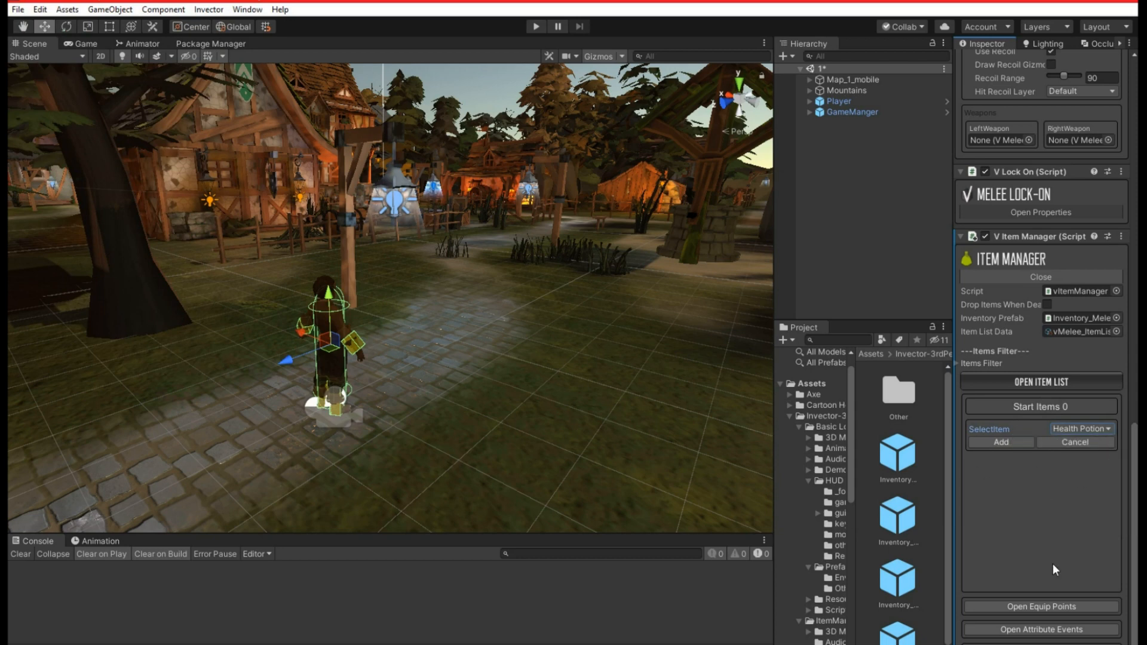
Open the Item Manager's equip points, review the LeftArm and RightArm settings, and frame the character.
left_click(1052, 608)
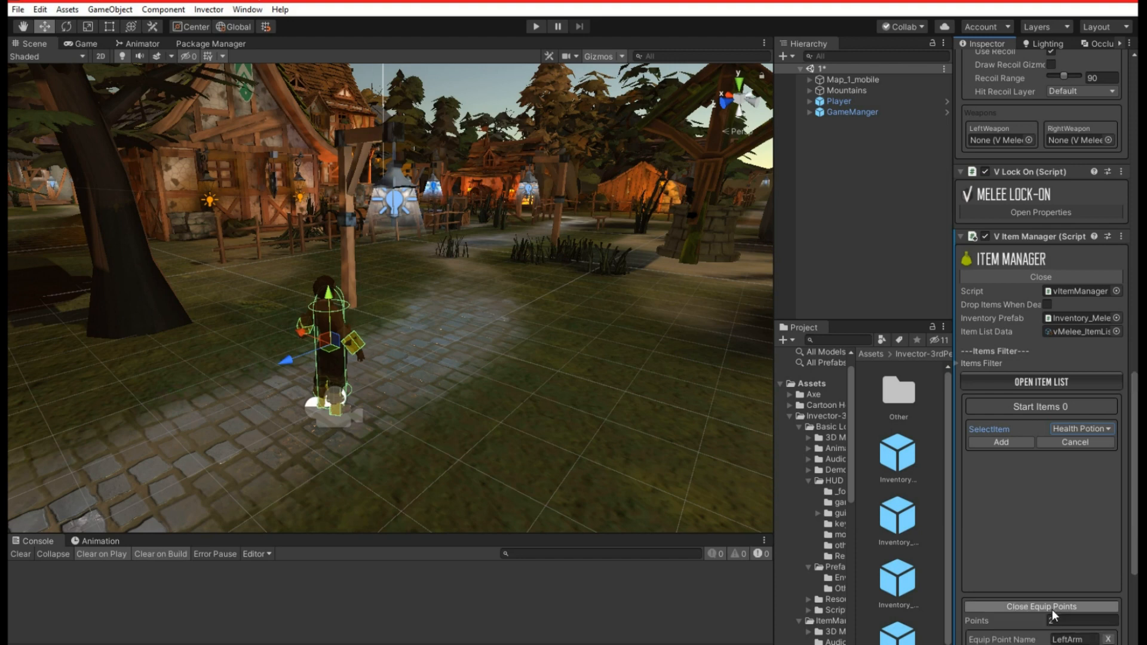
scroll(1070, 593, "down", 5)
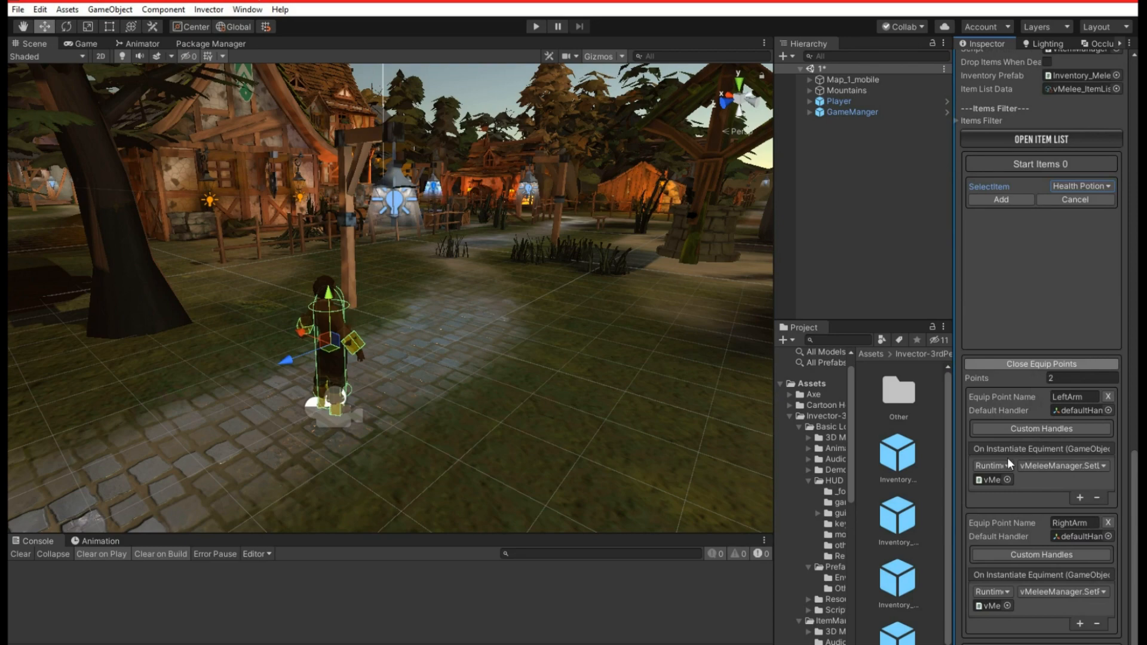
key("f")
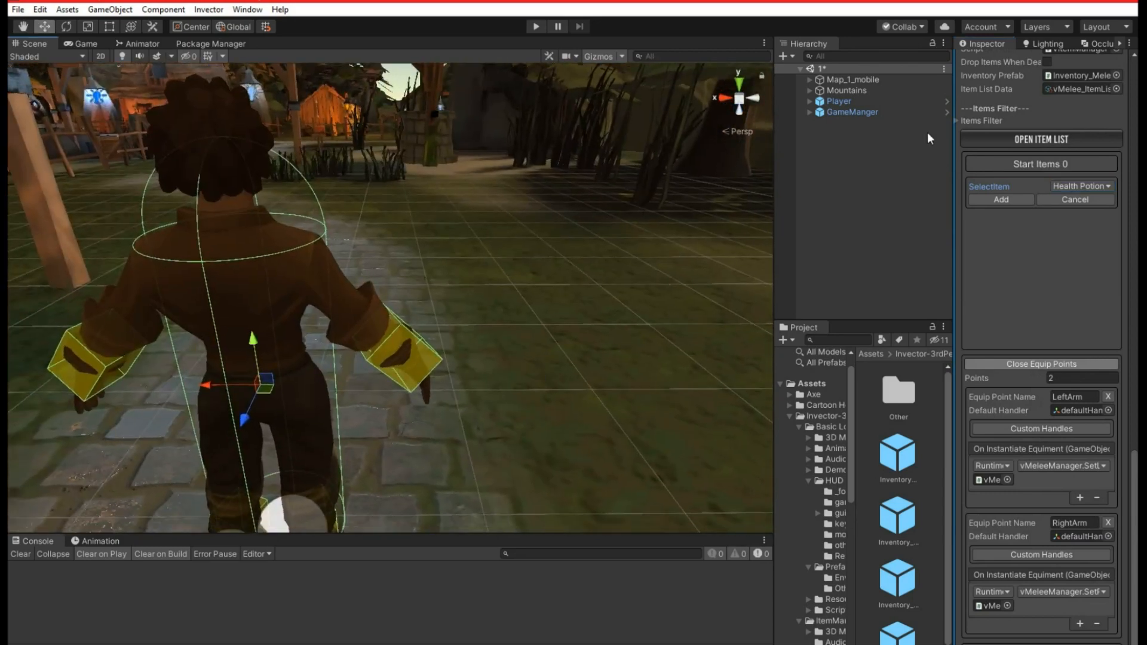
Locate the RightArm equip point's default handler and inspect its position at the character's right hand.
left_click(1074, 536)
left_click(929, 313)
key("w")
right_click_drag(531, 322, 453, 221)
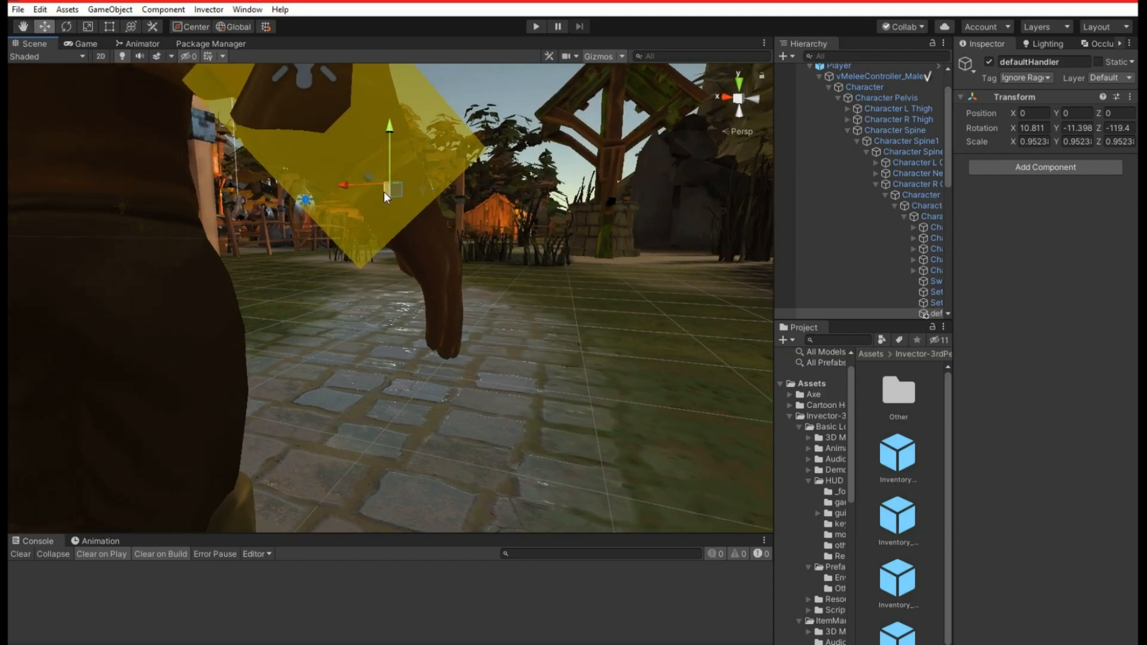
right_click_drag(383, 190, 477, 242)
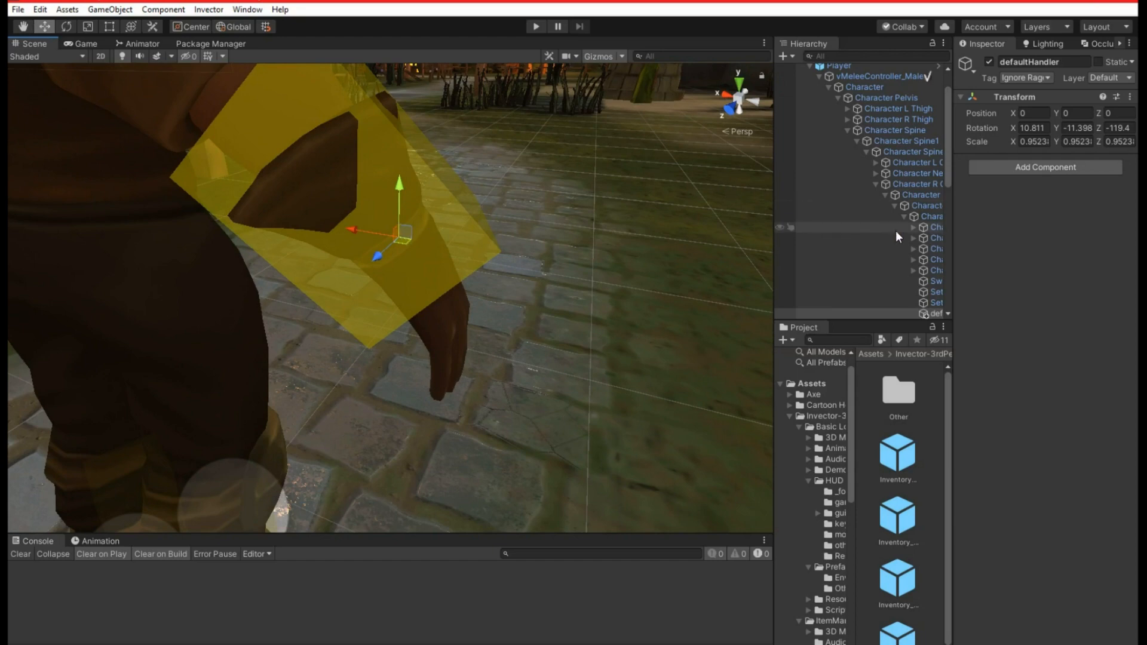
Reselect the melee controller and set Element 0 of the Item Manager's Items Filter to Melee Weapon.
scroll(872, 148, "up", 3)
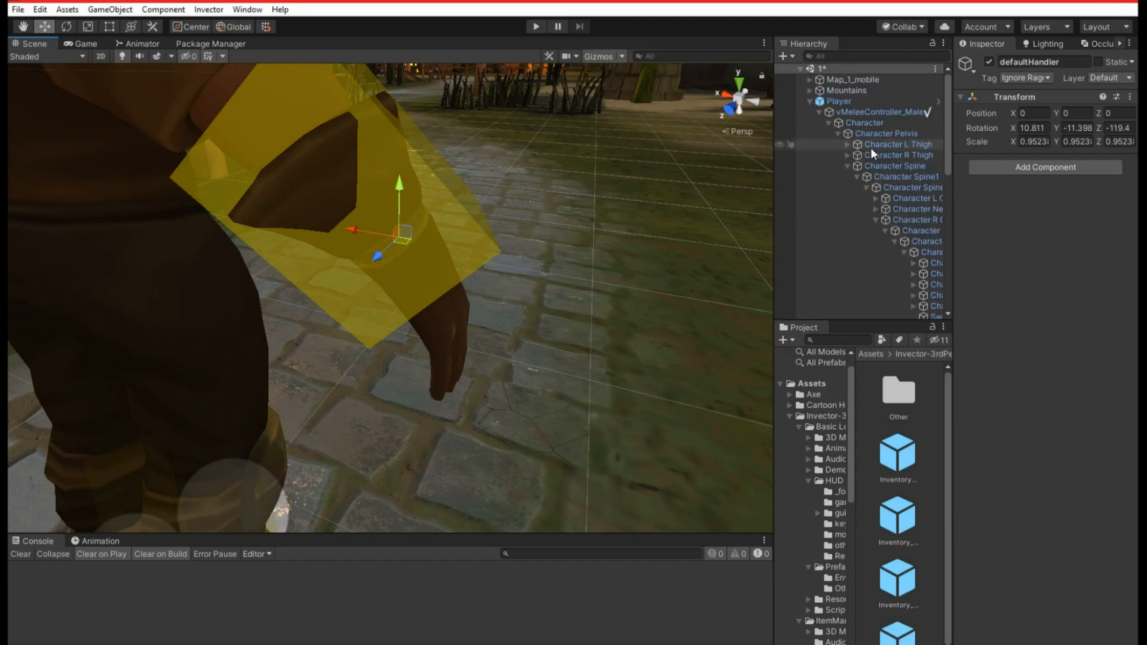
left_click(819, 112)
left_click(843, 112)
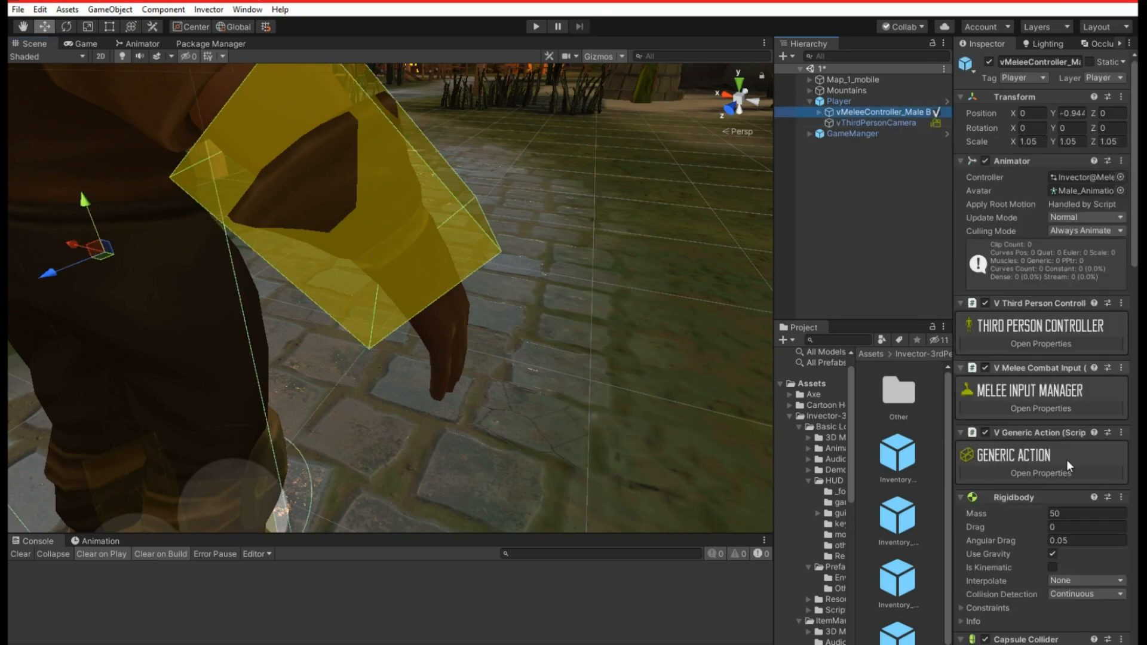
scroll(1078, 483, "down", 20)
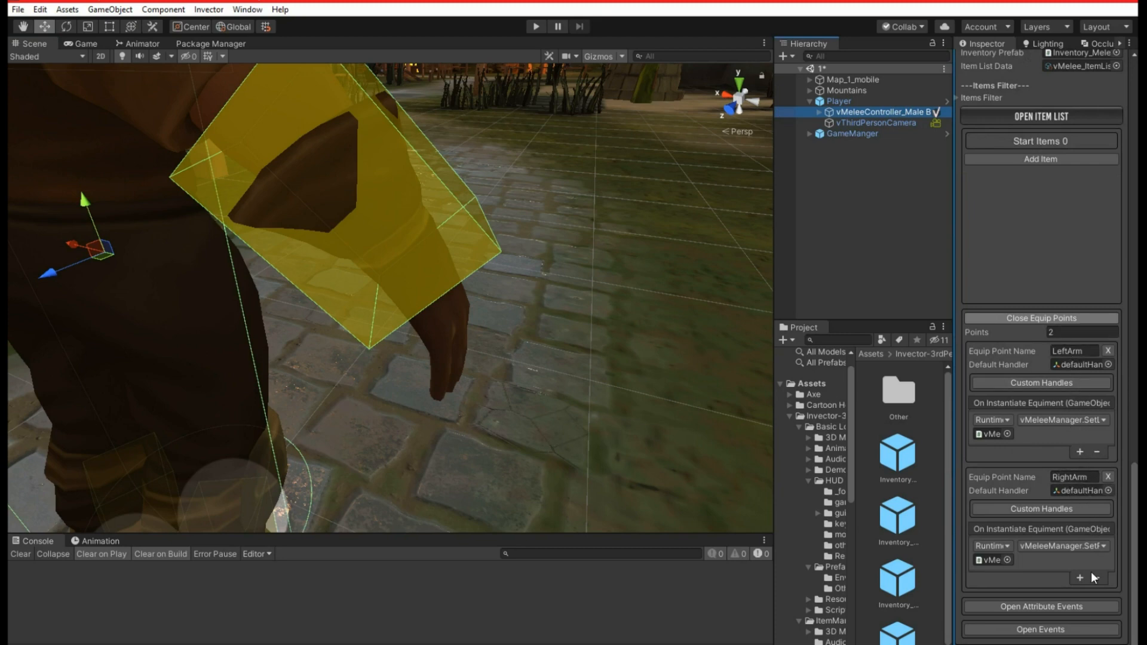
scroll(1096, 237, "up", 5)
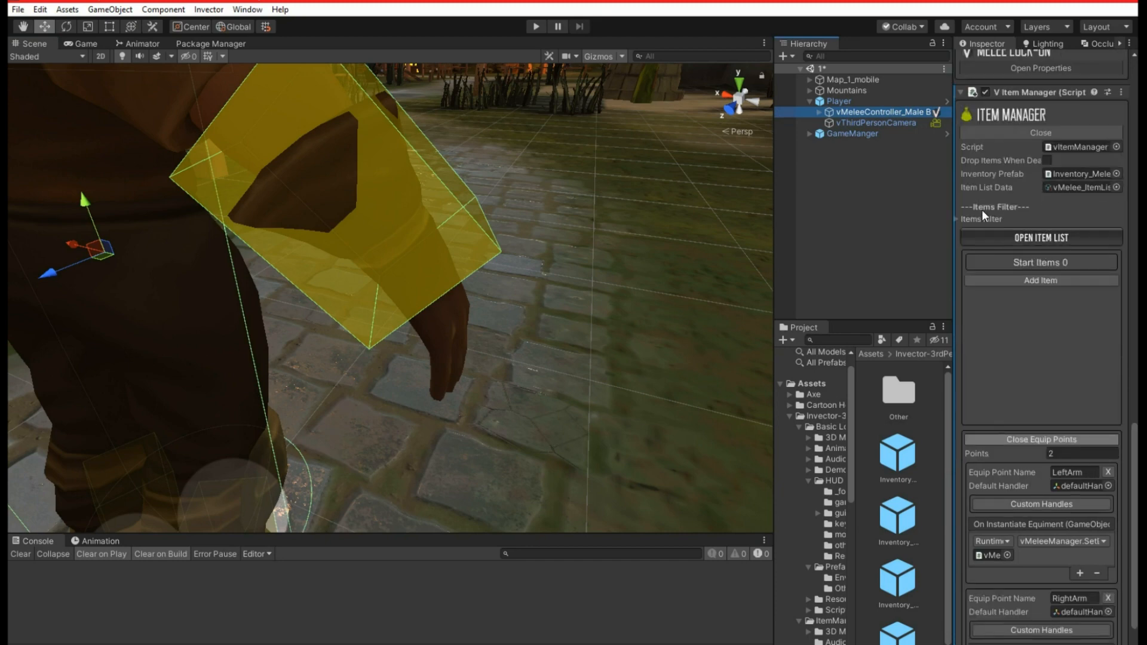
left_click(957, 220)
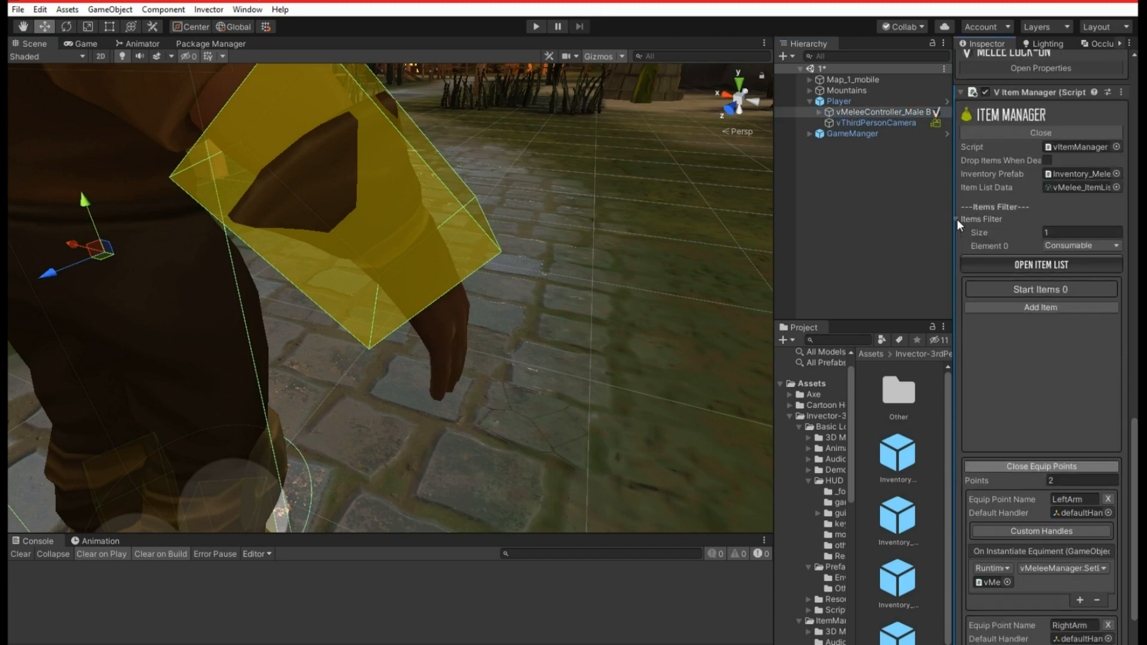
left_click(1098, 246)
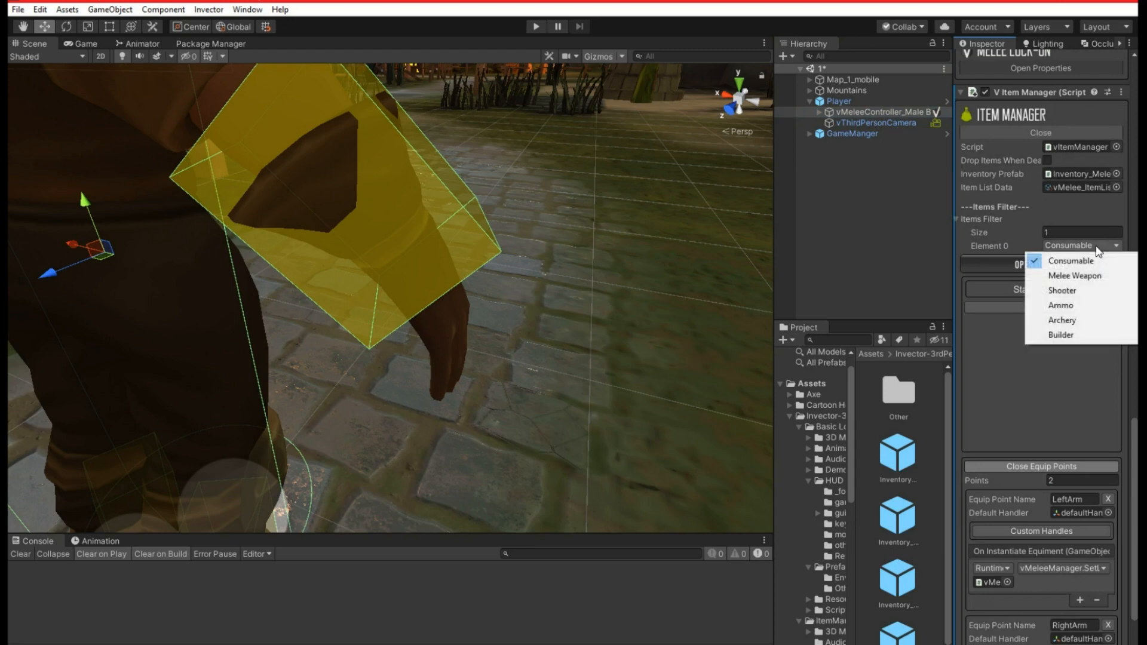
left_click(1074, 276)
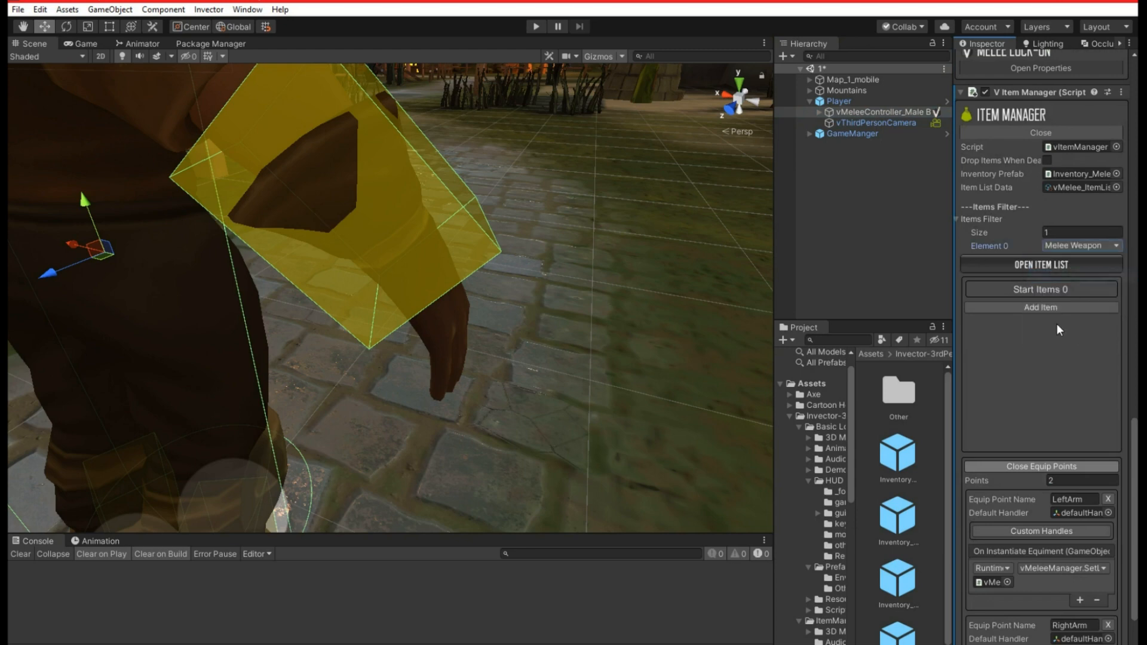
Add vAxe to the Item Manager's start items and widen the Inspector to show its entry.
left_click(1042, 307)
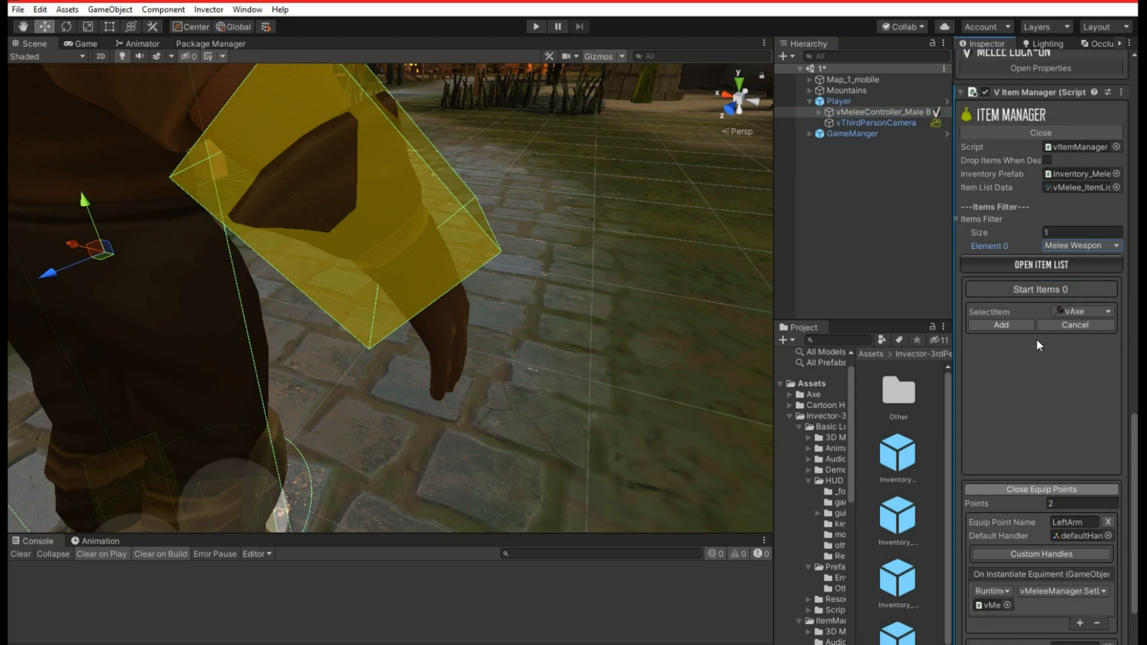
left_click(1066, 311)
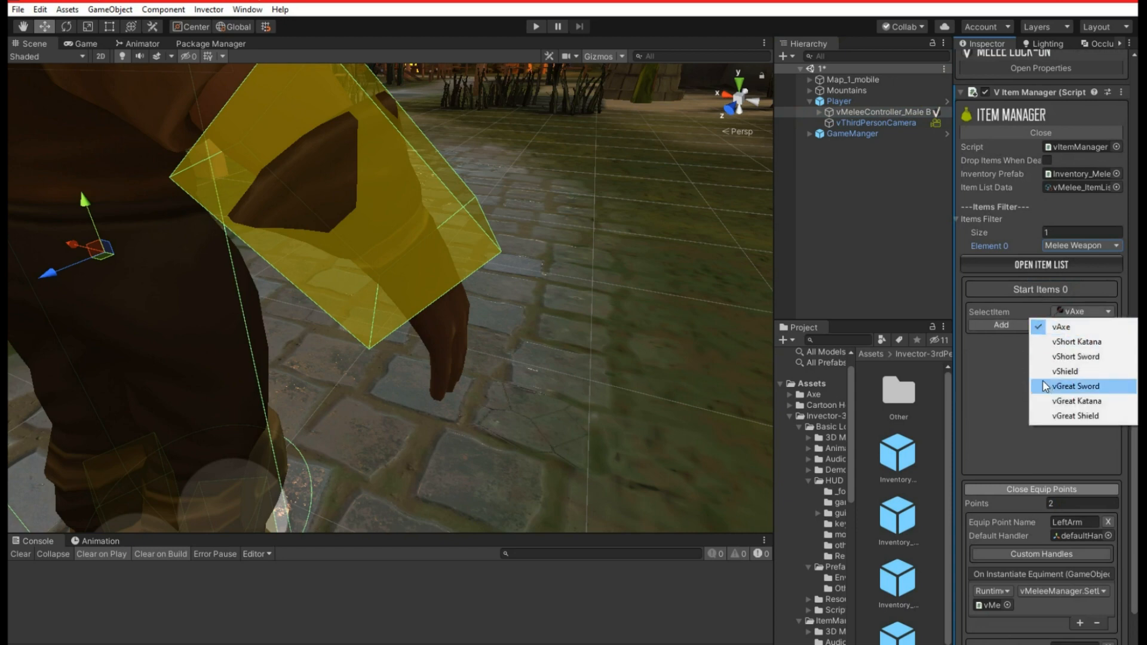
left_click(1076, 394)
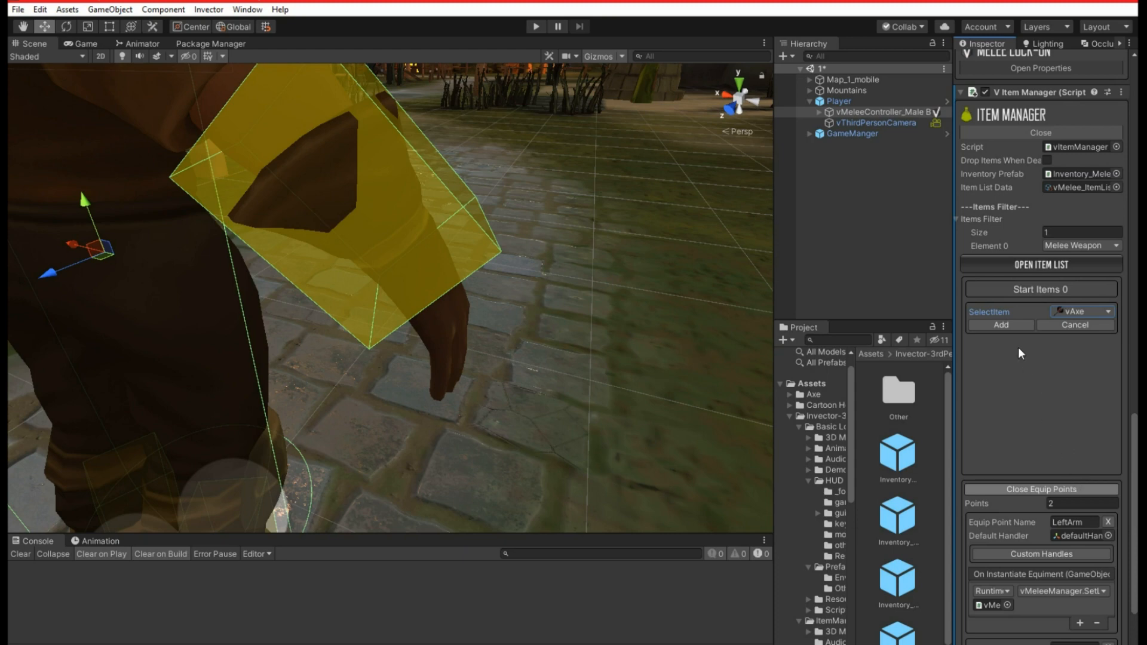
left_click(1003, 325)
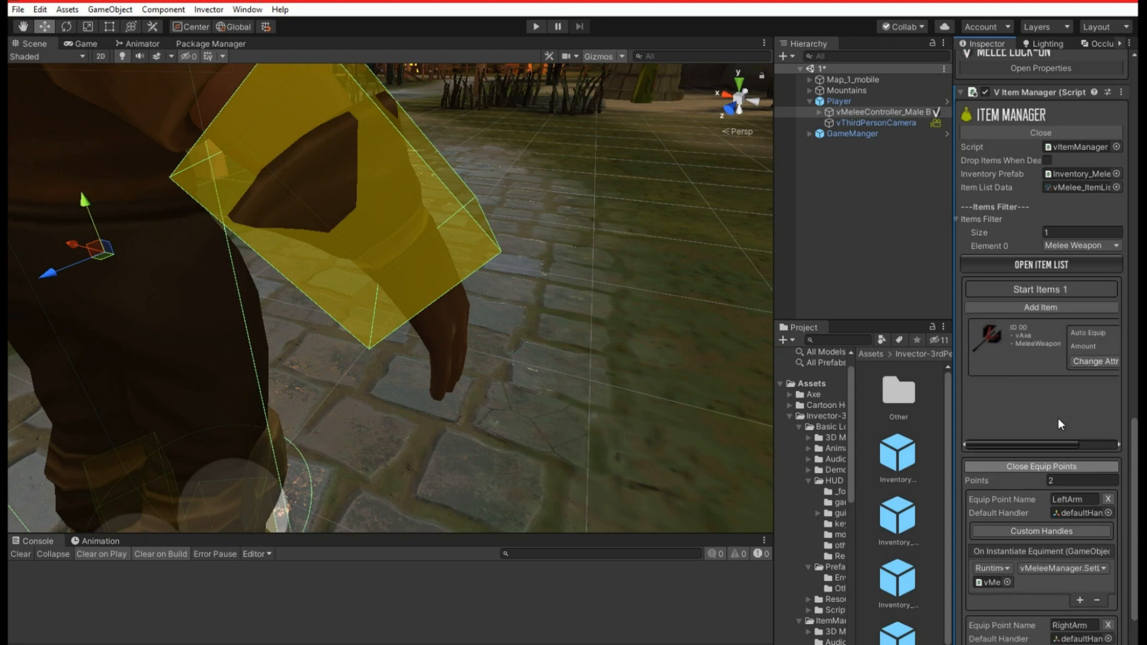
left_click_drag(950, 367, 903, 361)
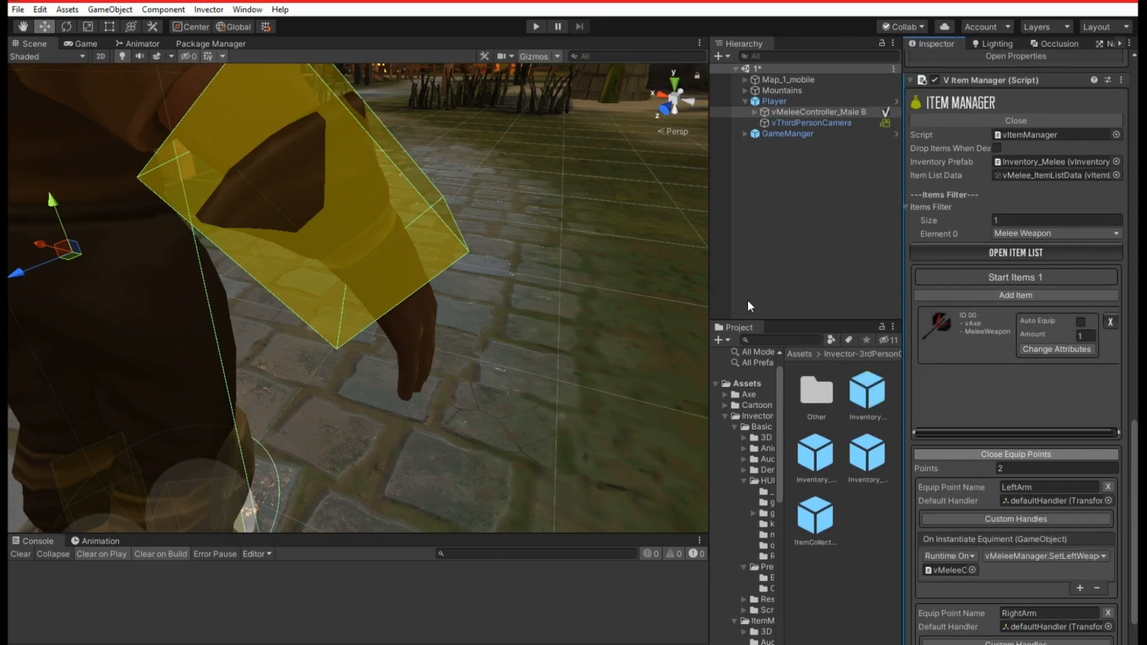
left_click_drag(719, 283, 778, 280)
Play the scene and open the Equipments screen from the in-game inventory.
left_click(536, 27)
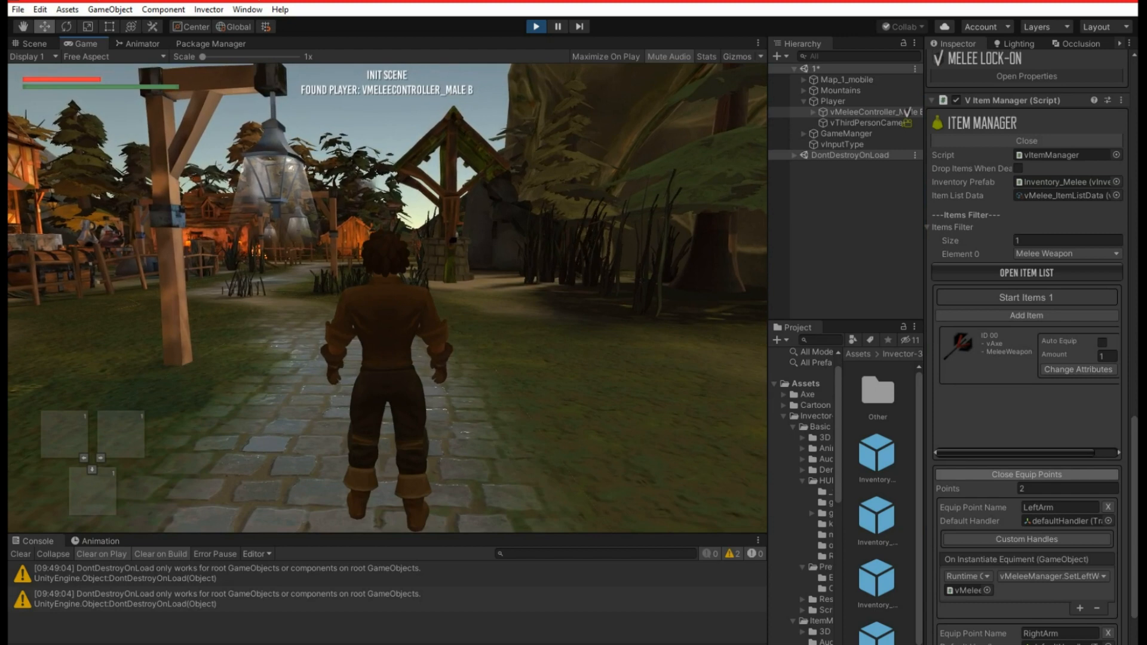
key("i")
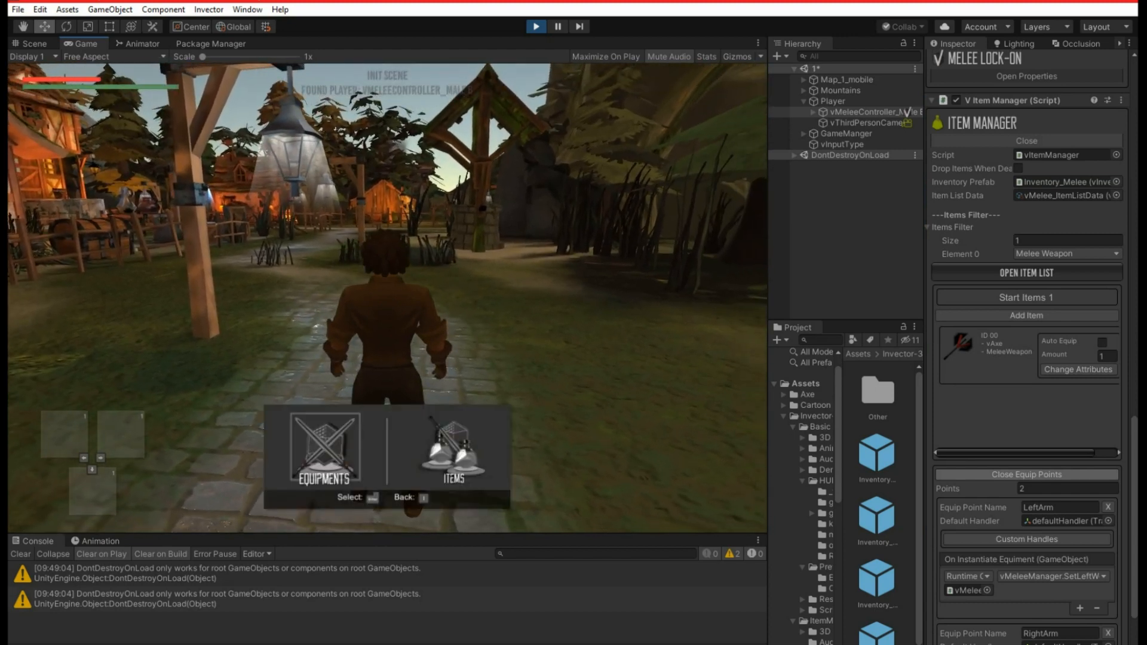
key("Right")
key("Left")
key("Return")
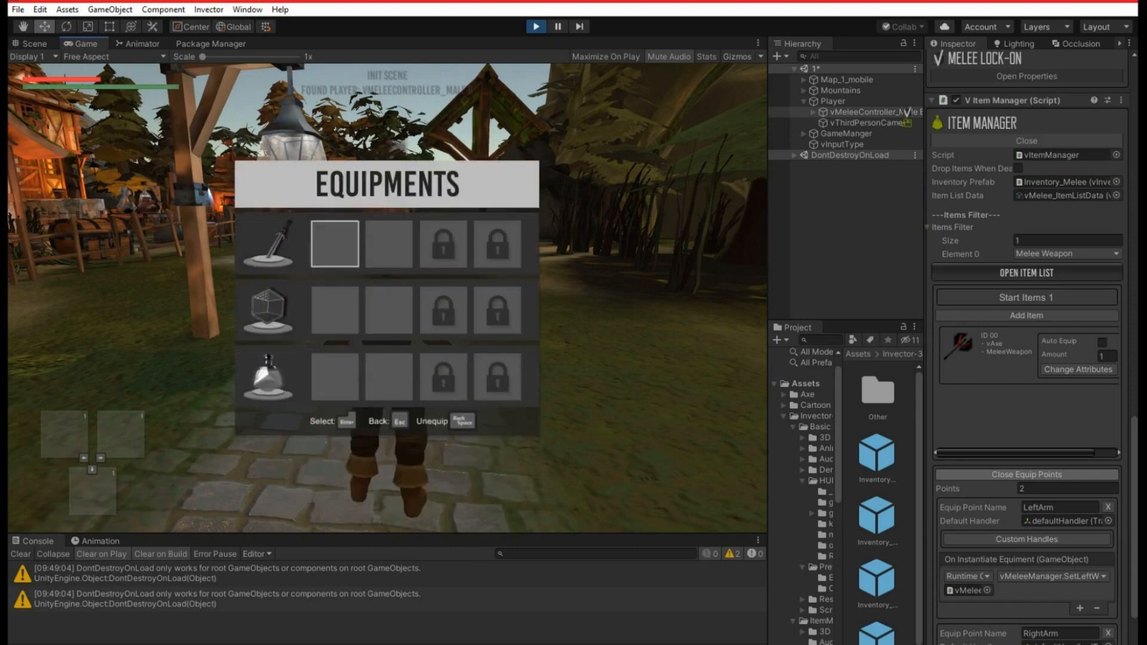
Equip vAxe in the first weapon slot, leave the inventory and try the axe in the game.
key("Return")
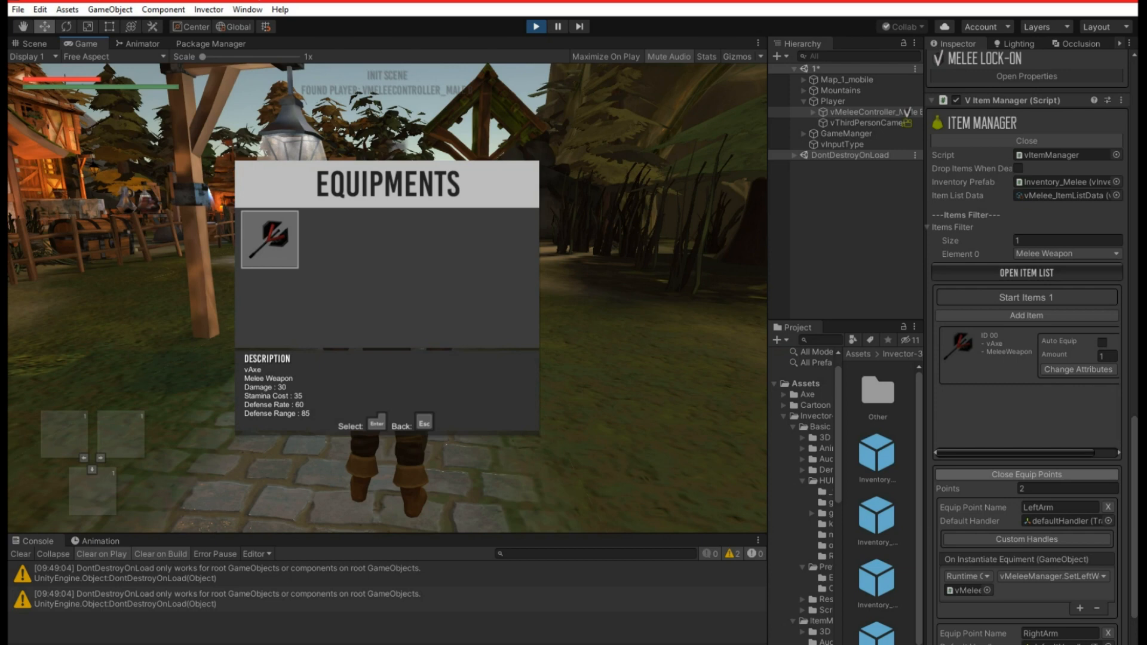
key("Return")
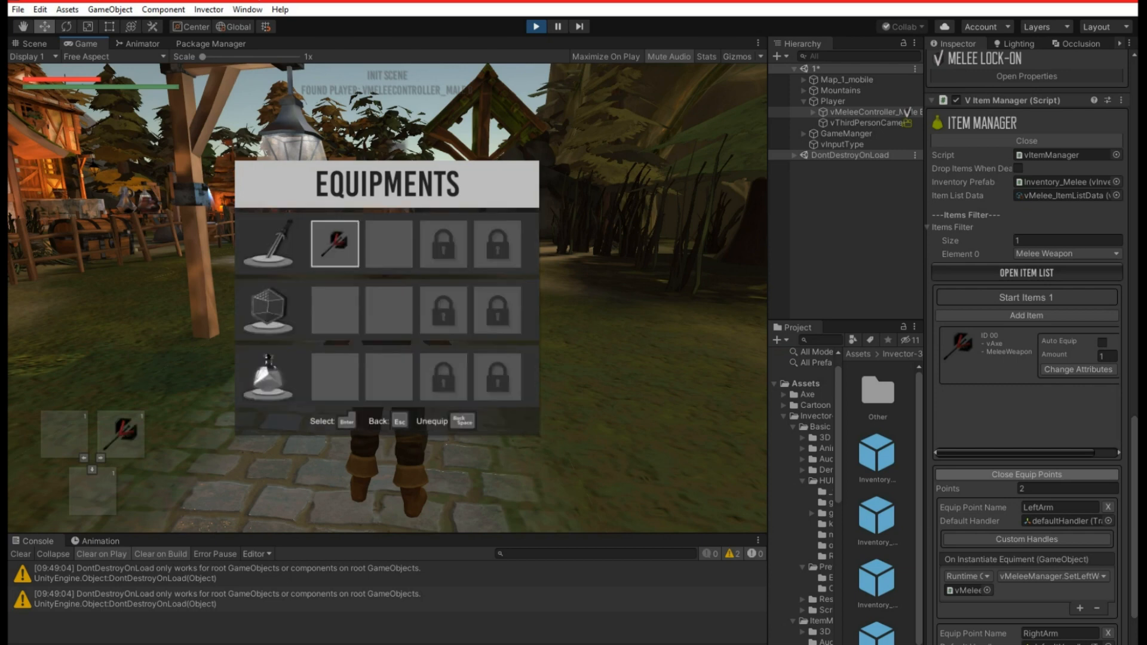
key("Escape")
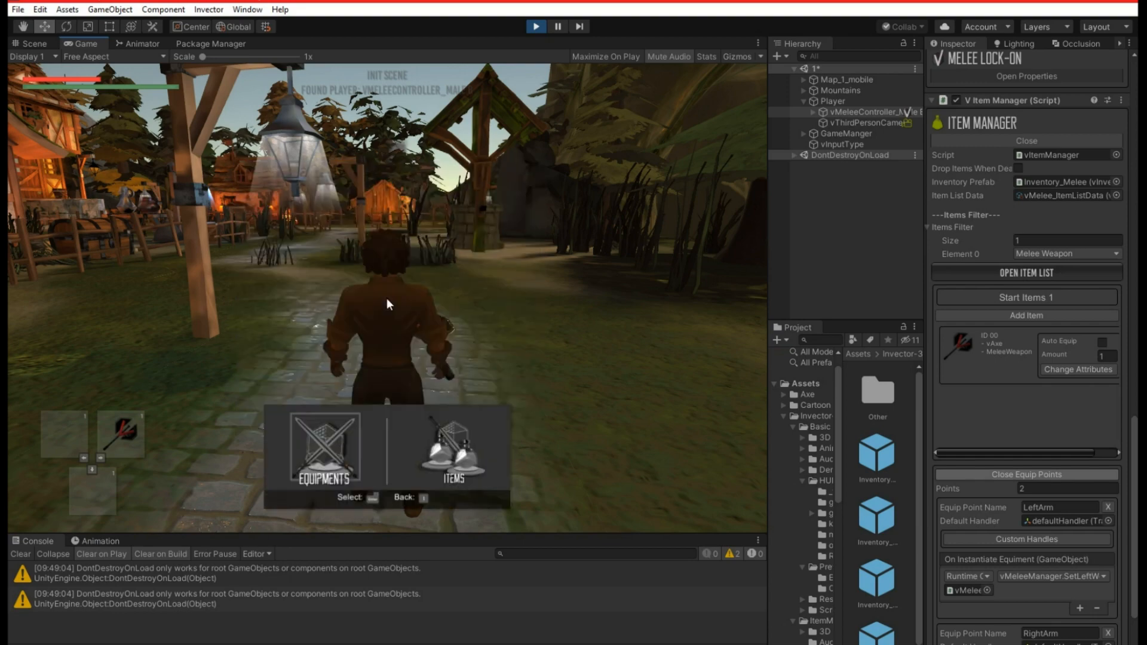
key("Escape")
key("w")
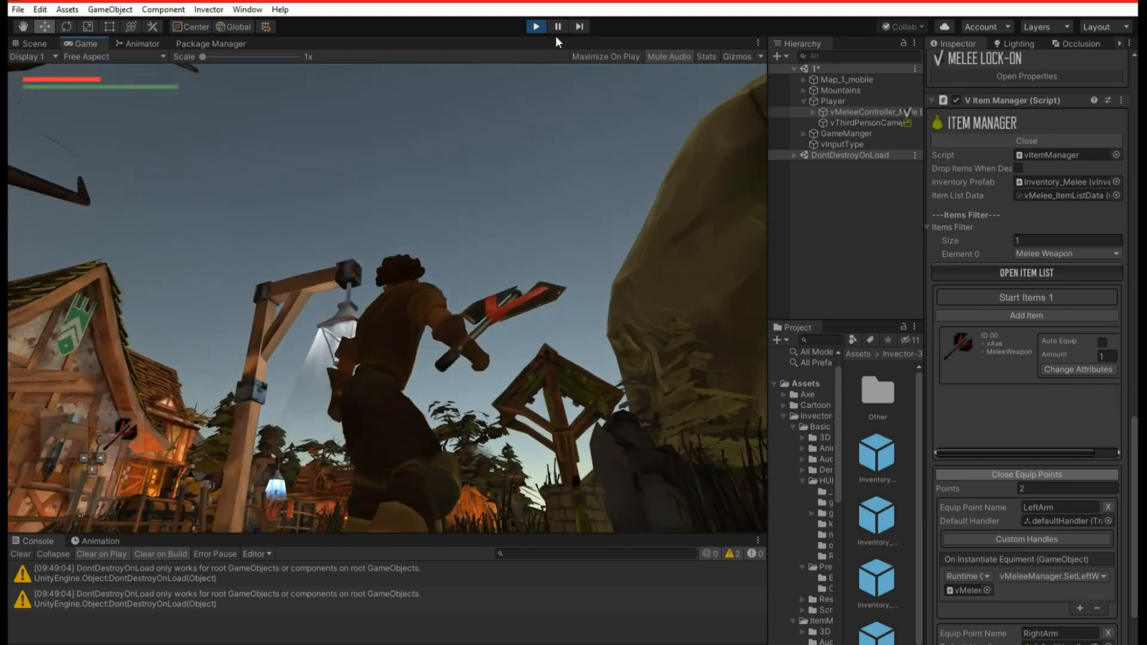
Pause the game and inspect the RightArm default handler and the axe in the character's hand in the Scene view.
left_click(557, 27)
right_click_drag(399, 269, 401, 224)
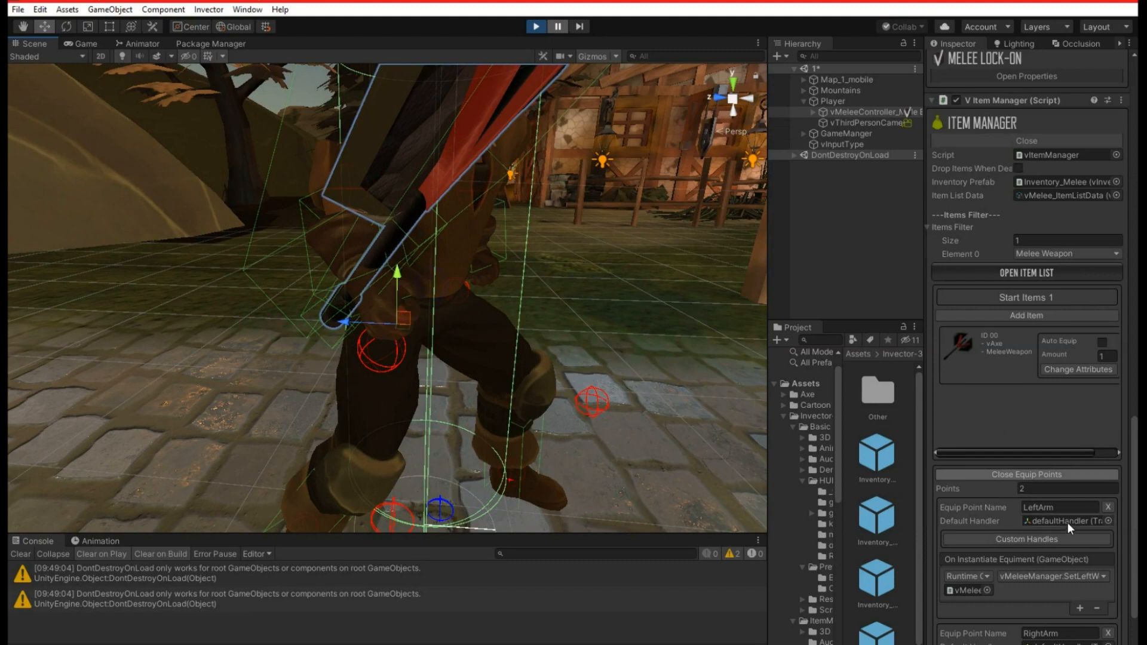
scroll(1074, 595, "down", 3)
left_click(1053, 529)
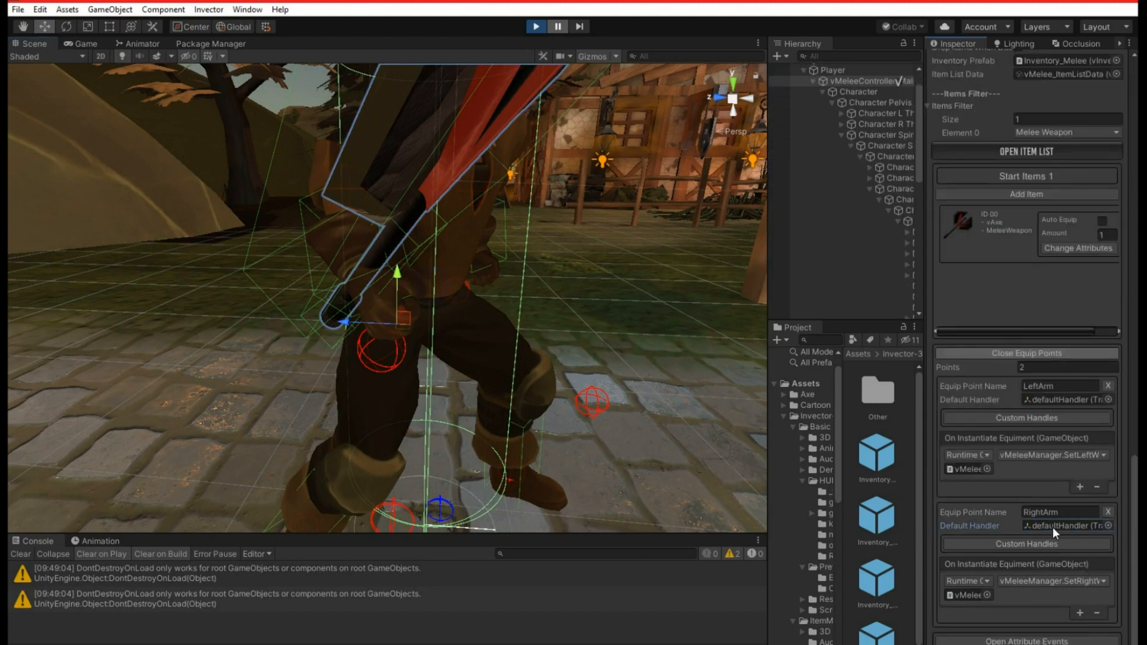
left_click_drag(768, 287, 697, 272)
left_click_drag(508, 252, 614, 212, "alt")
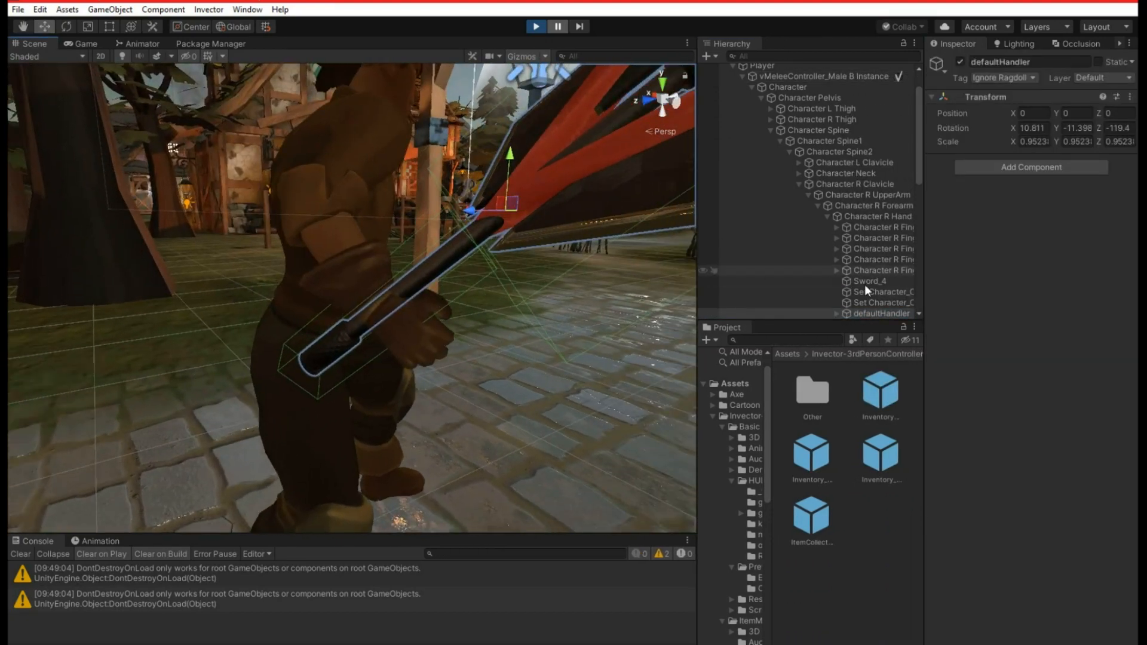
Expand defaultHandler in the running game, inspect how vAxe(Clone) sits in the character's hand, and stop the game.
left_click(836, 313)
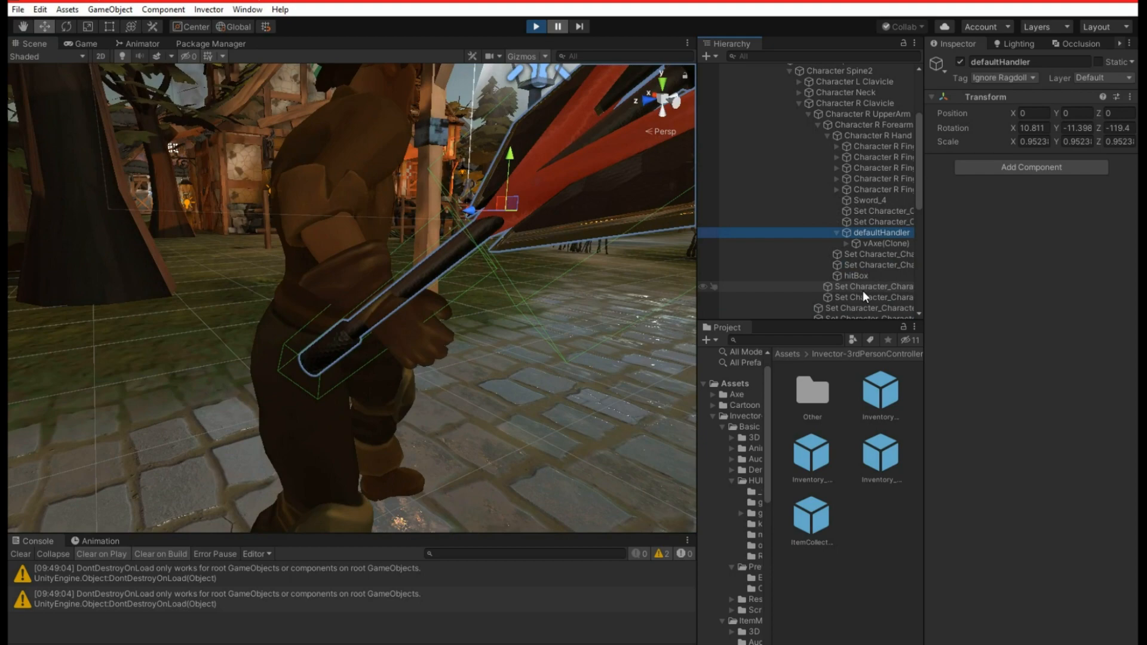
left_click_drag(426, 237, 499, 230, "alt")
left_click(874, 221)
left_click(875, 233)
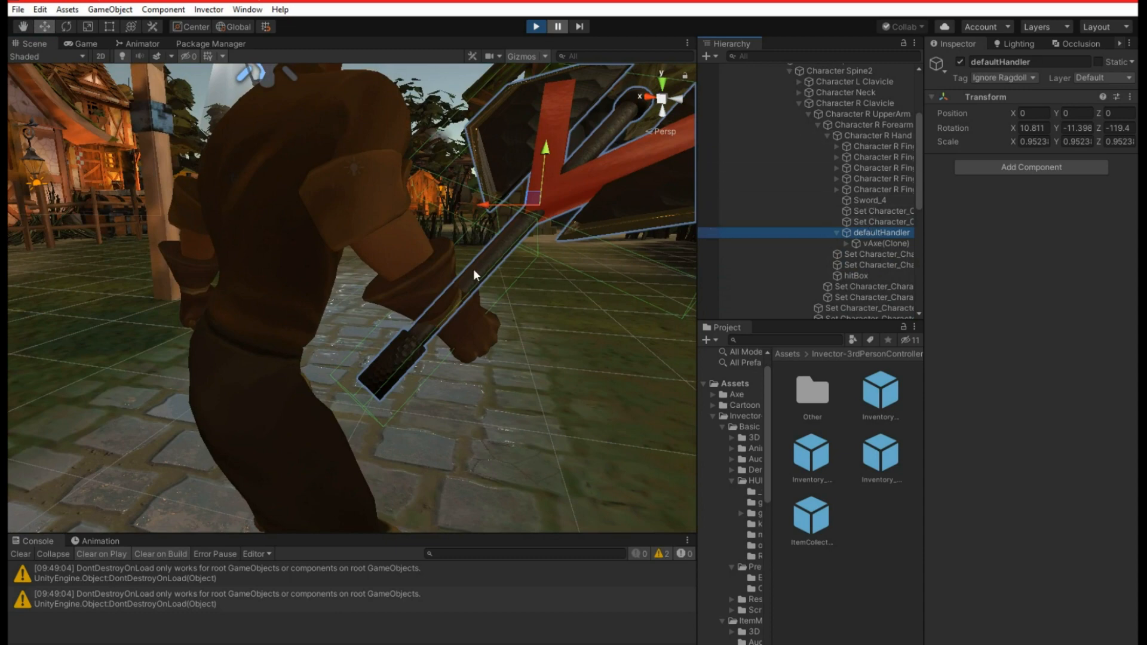
left_click_drag(543, 165, 496, 353)
left_click(535, 27)
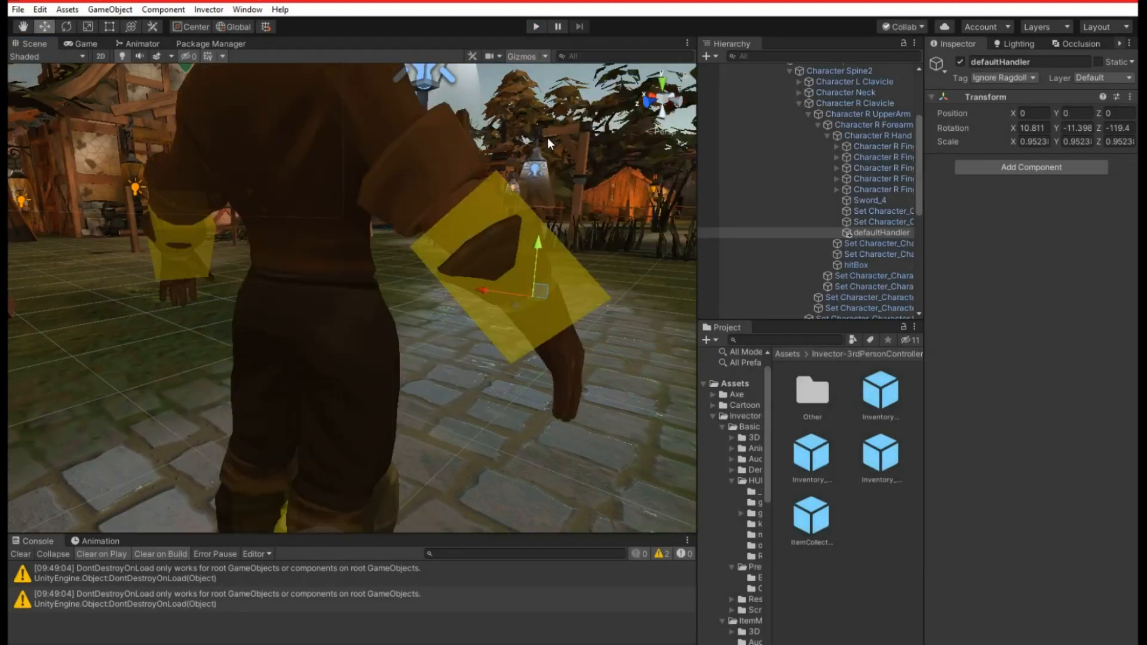
Move defaultHandler at the character's right hand to about X -0.056, Y 0.016, Z -0.008.
left_click_drag(547, 142, 370, 294, "alt")
right_click_drag(371, 294, 440, 334)
middle_click_drag(441, 334, 559, 295)
left_click_drag(493, 148, 507, 194)
right_click_drag(506, 194, 466, 114)
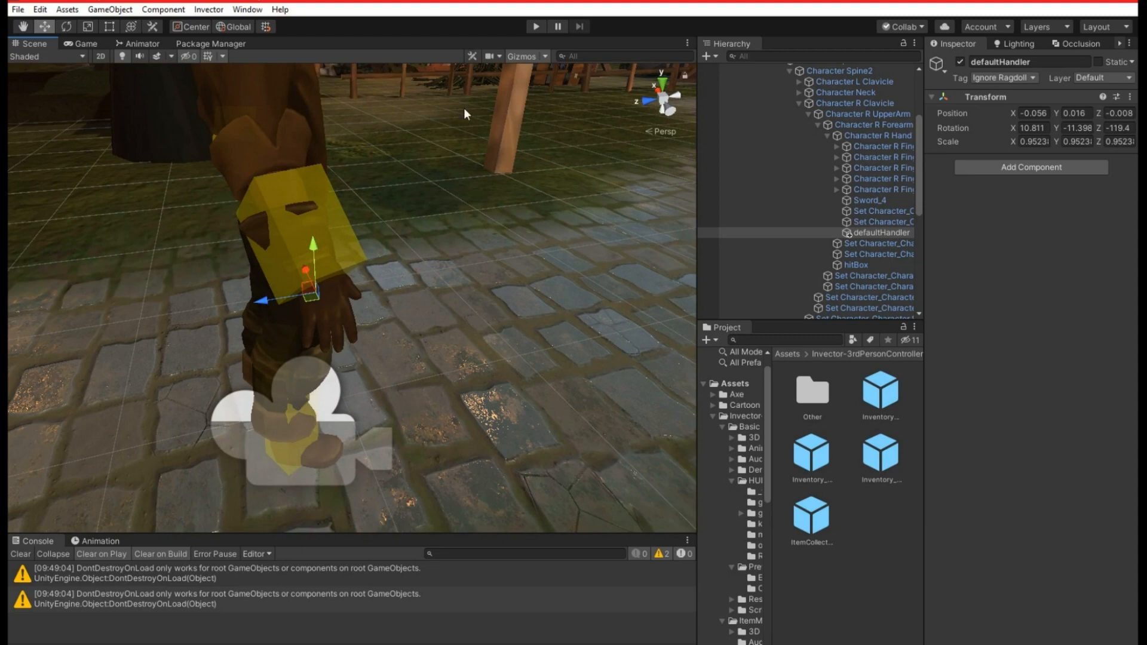
Play the scene, equip vAxe in the first weapon slot of the Equipments screen and leave the inventory.
left_click(537, 28)
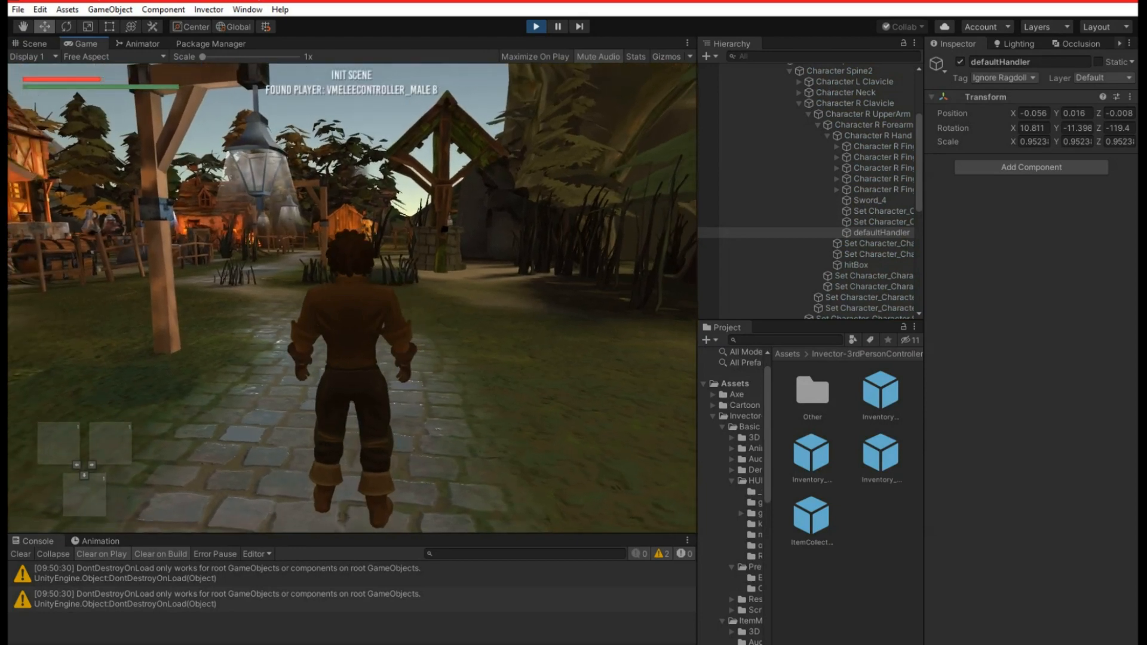
key("i")
key("Return")
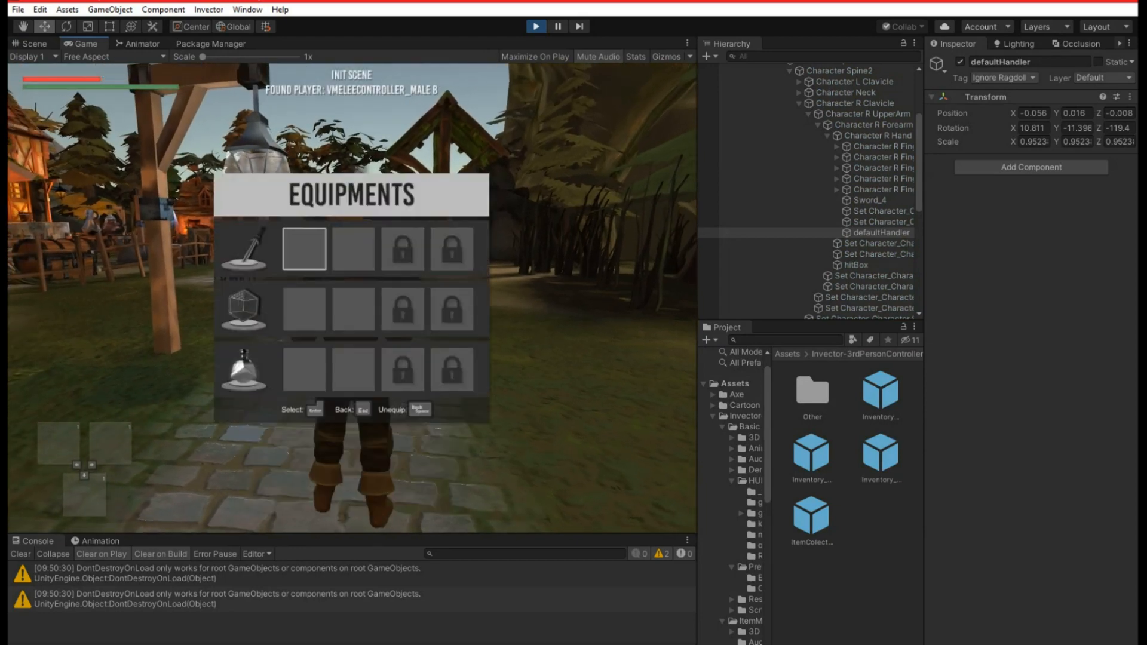
key("Return")
key("Return")
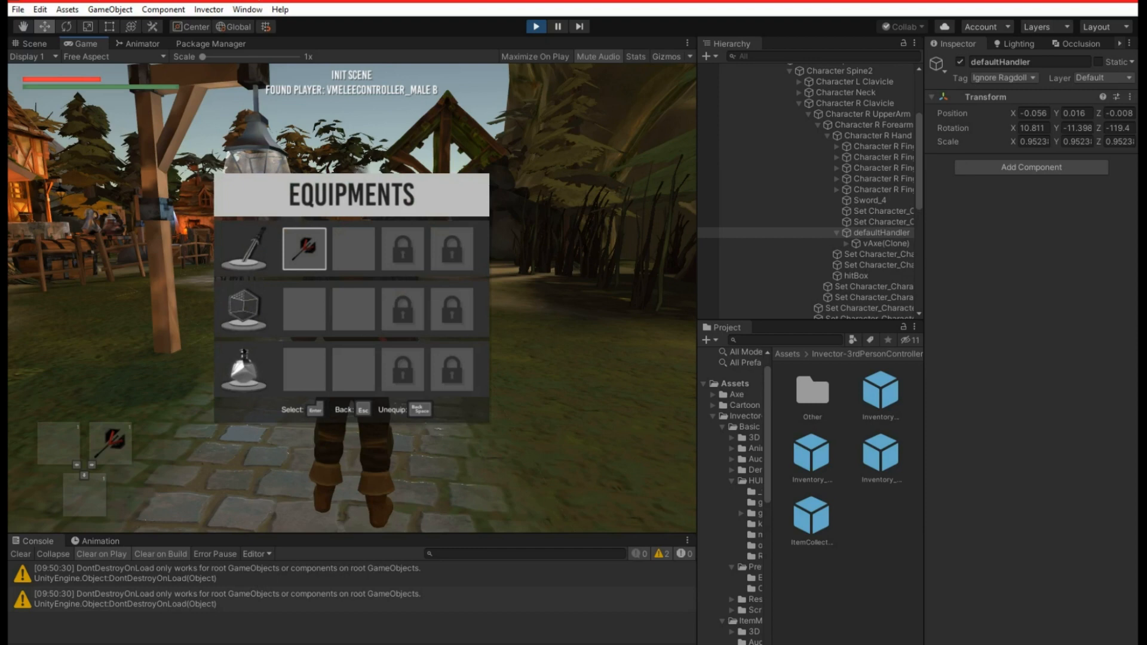
key("Escape")
key("Escape")
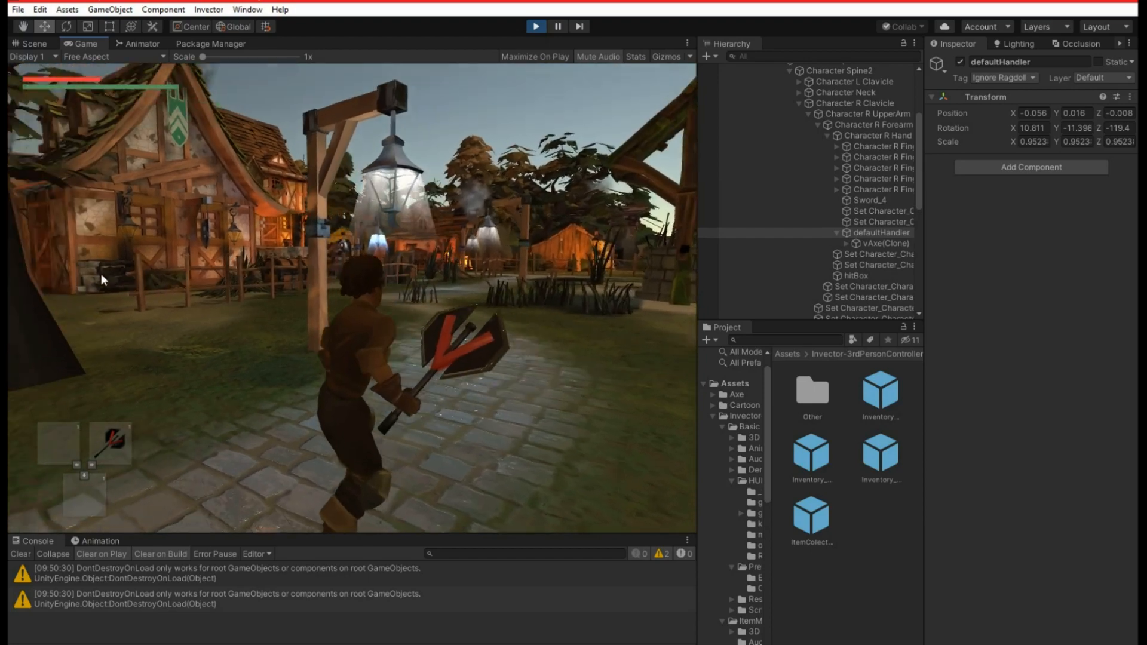
Run around with the equipped axe and attack several times to check how it sits in the hand.
key("w")
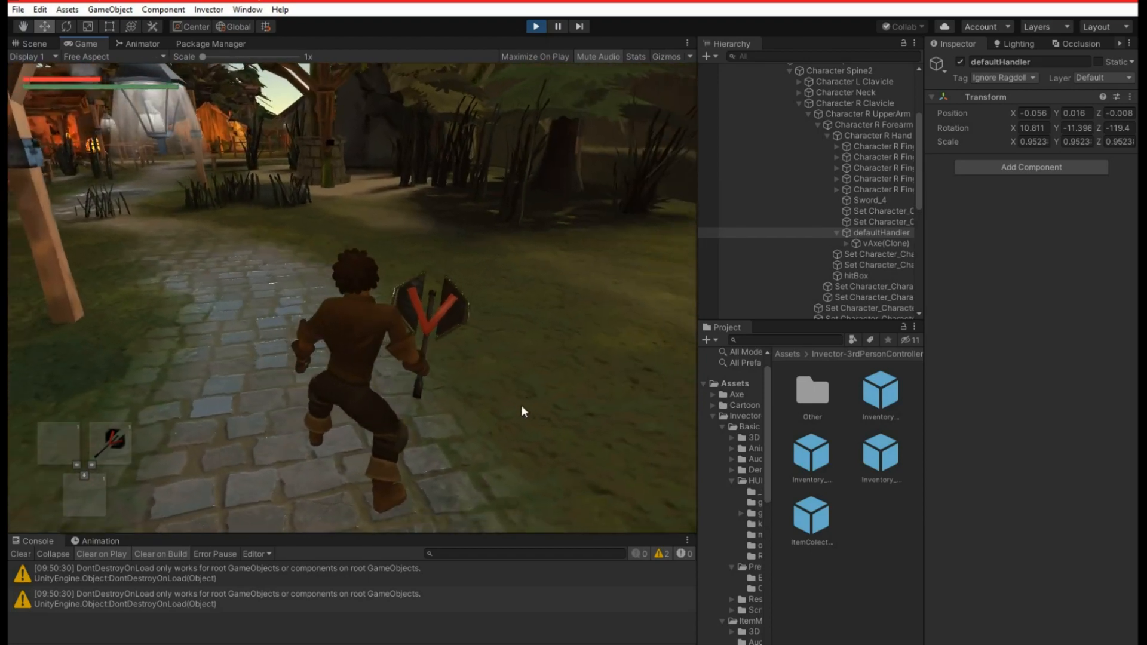
left_click(392, 325)
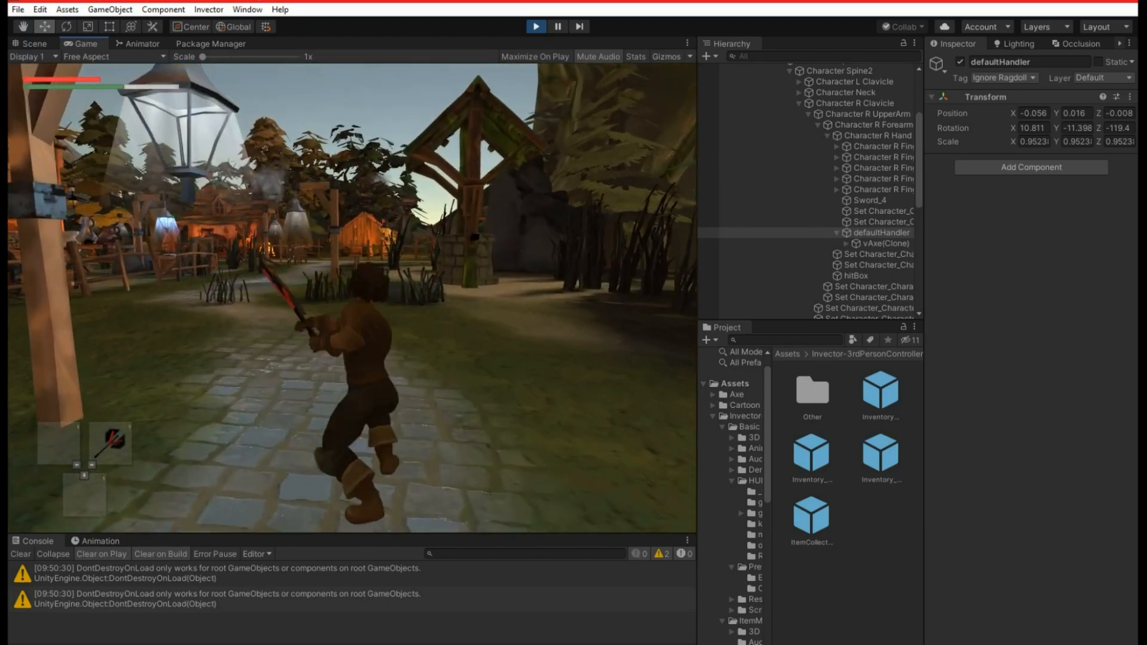
left_click(392, 324)
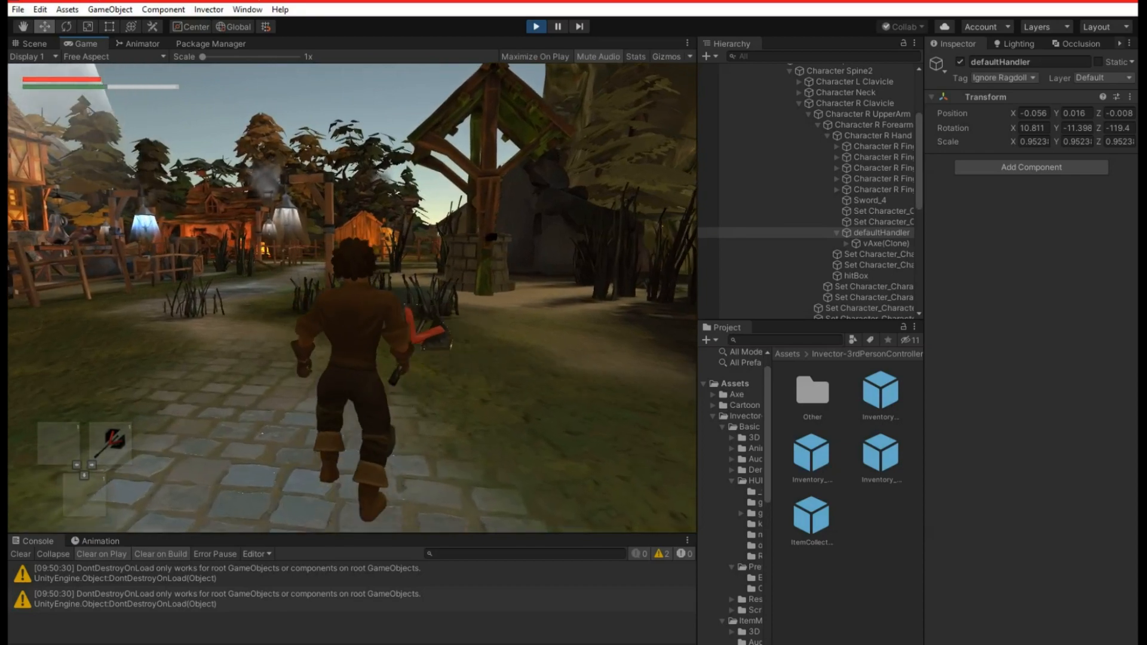
left_click(352, 298)
left_click(353, 298)
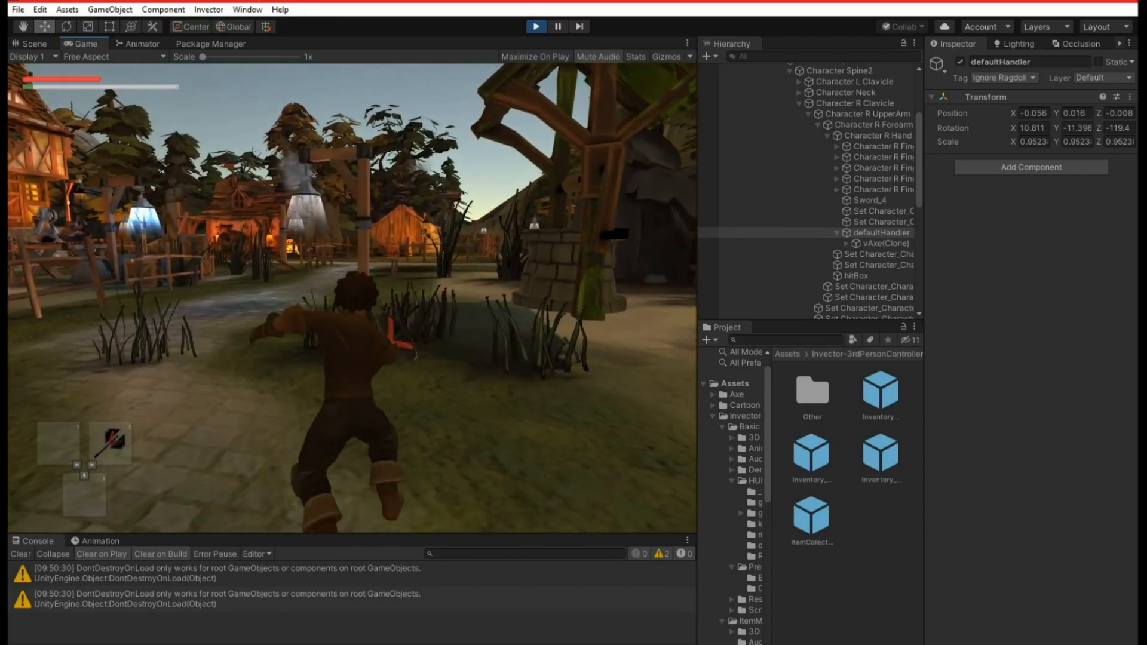
key("Escape")
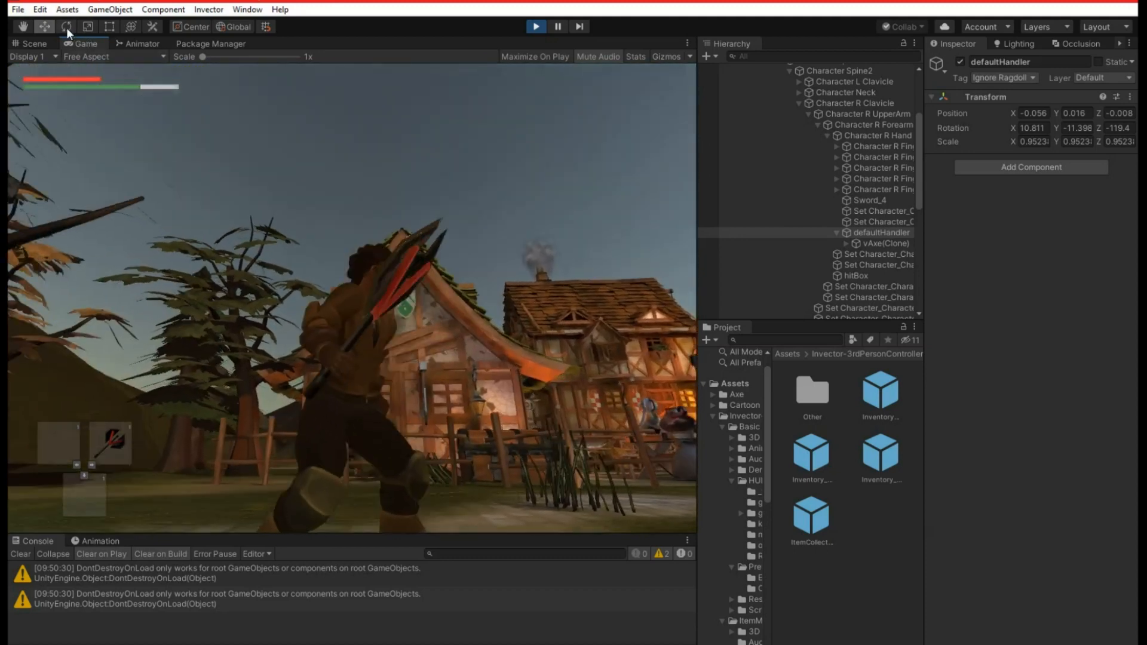
With the Rotate tool in Local mode, rotate defaultHandler in the running game to about X 9.905, Y -9.235, Z -168.88.
left_click(66, 27)
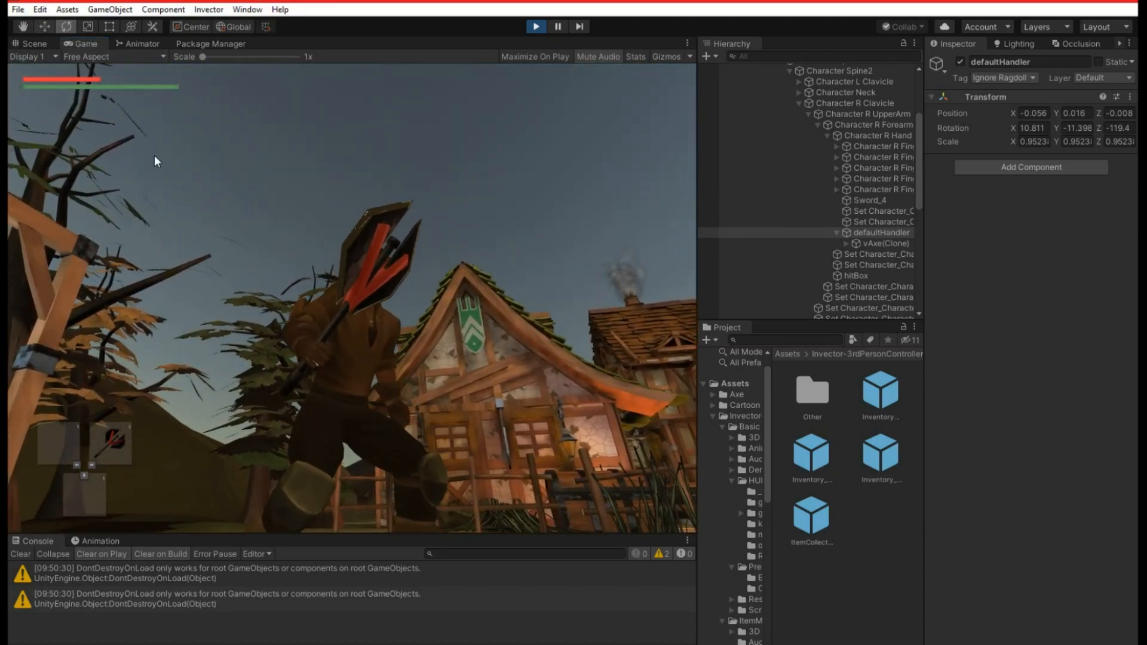
left_click(34, 41)
right_click_drag(277, 312, 499, 310)
scroll(500, 310, "up", 5)
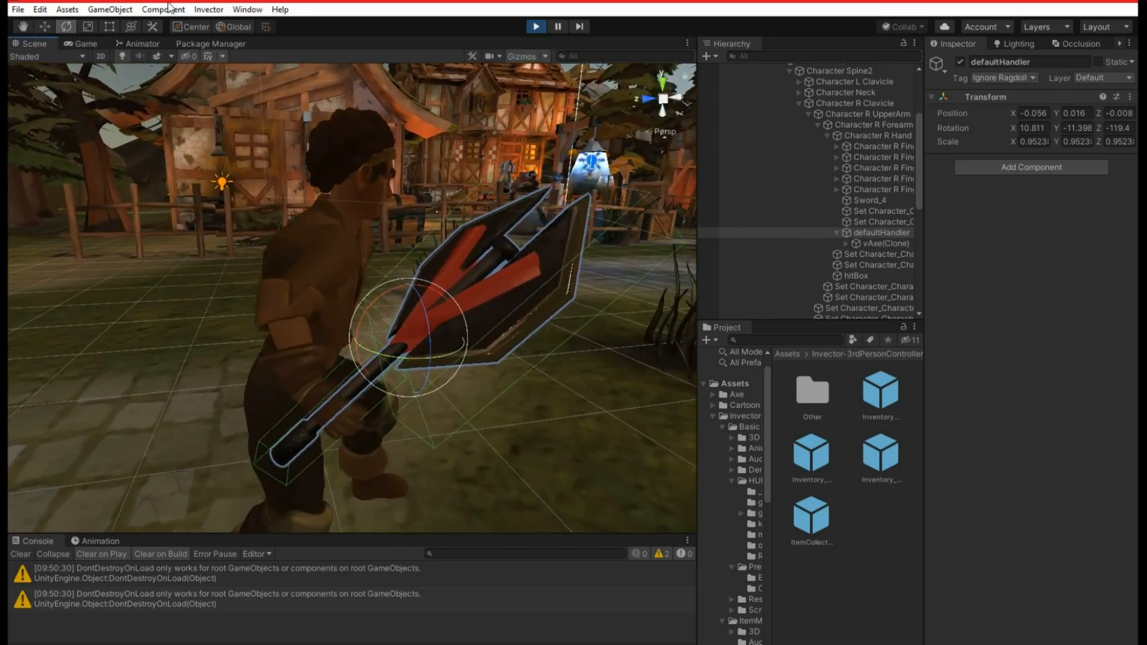
left_click(223, 26)
left_click_drag(408, 347, 335, 389)
Undock the Game view, try running and attacking with the rotated axe, and stop the game.
left_click_drag(91, 42, 43, 63)
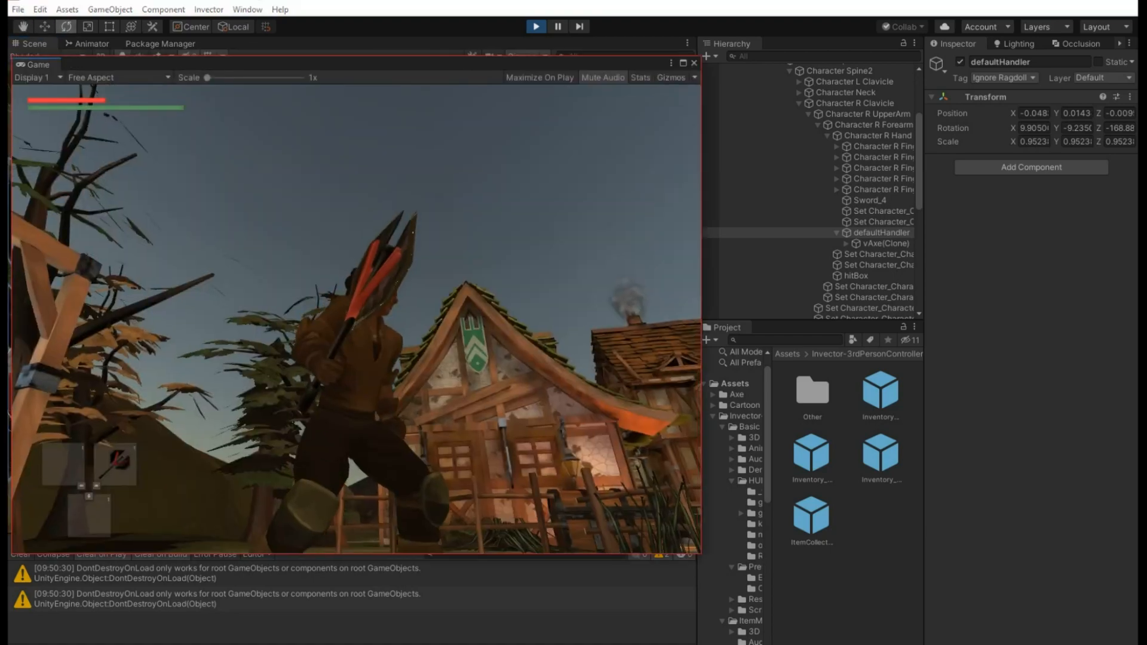
key("w")
left_click(357, 320)
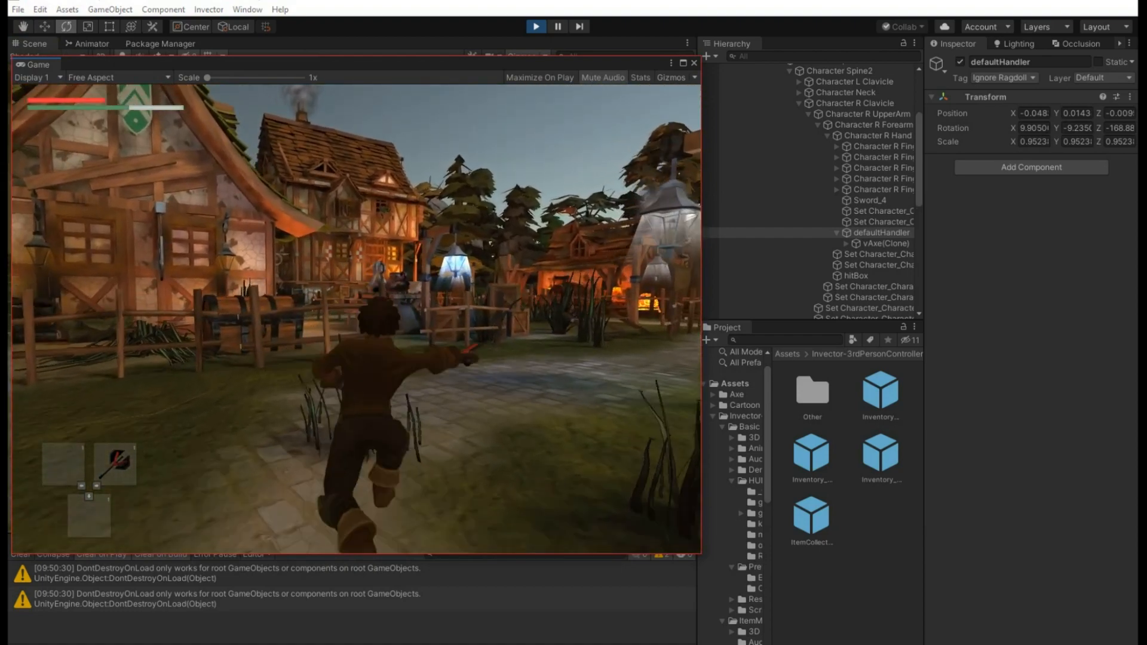
left_click(356, 319)
key("Escape")
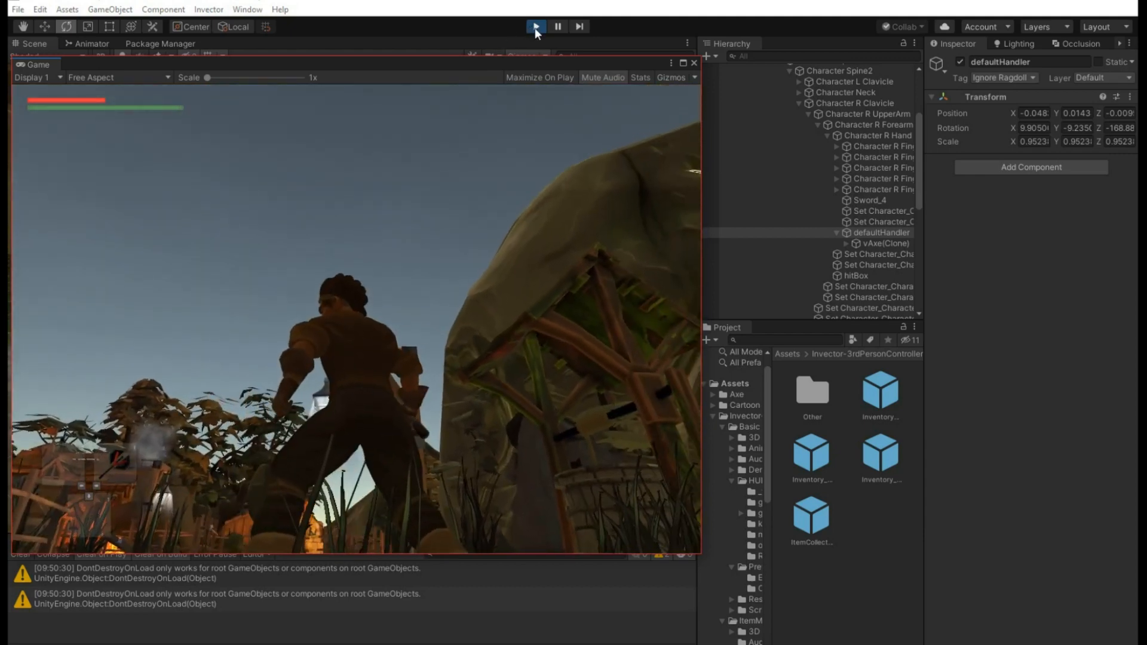
left_click(528, 27)
left_click(527, 26)
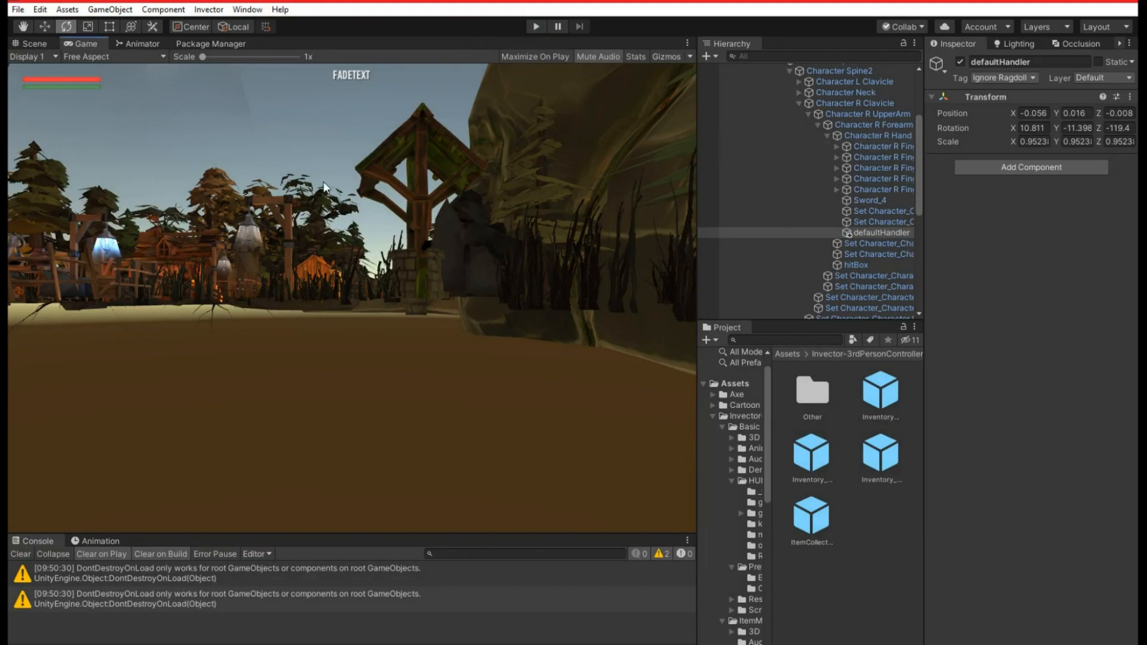
Rotate defaultHandler on the character's right hand in the Scene view to about Z -148.22.
left_click(33, 42)
right_click_drag(366, 224, 553, 320)
key("w")
key("d")
key("a")
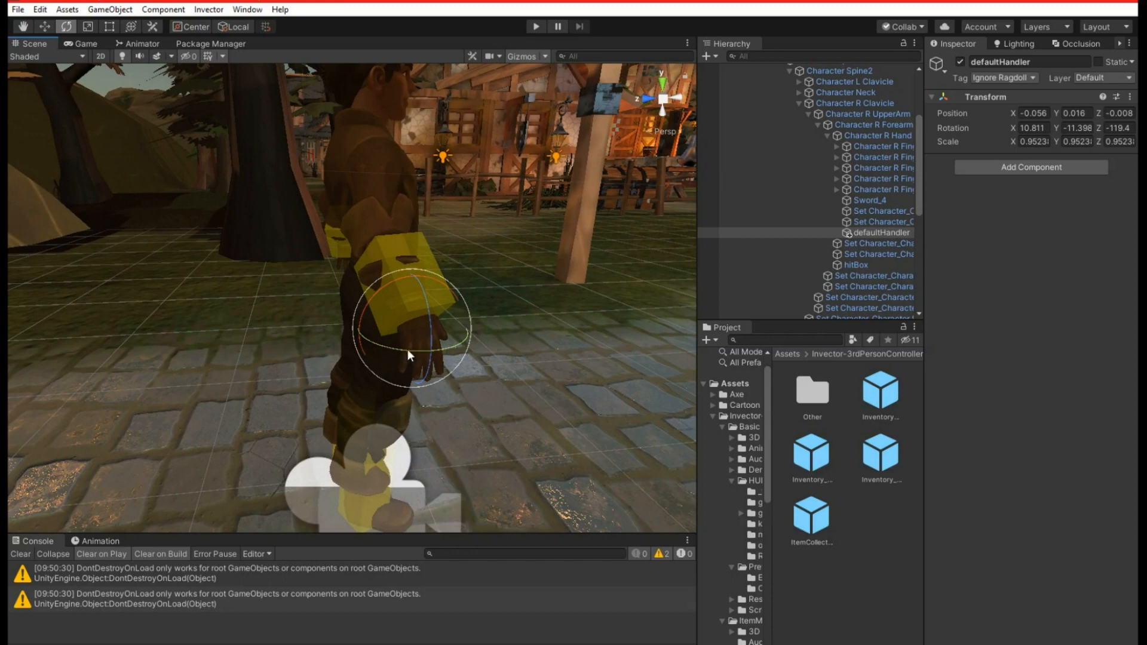
left_click_drag(418, 310, 425, 348)
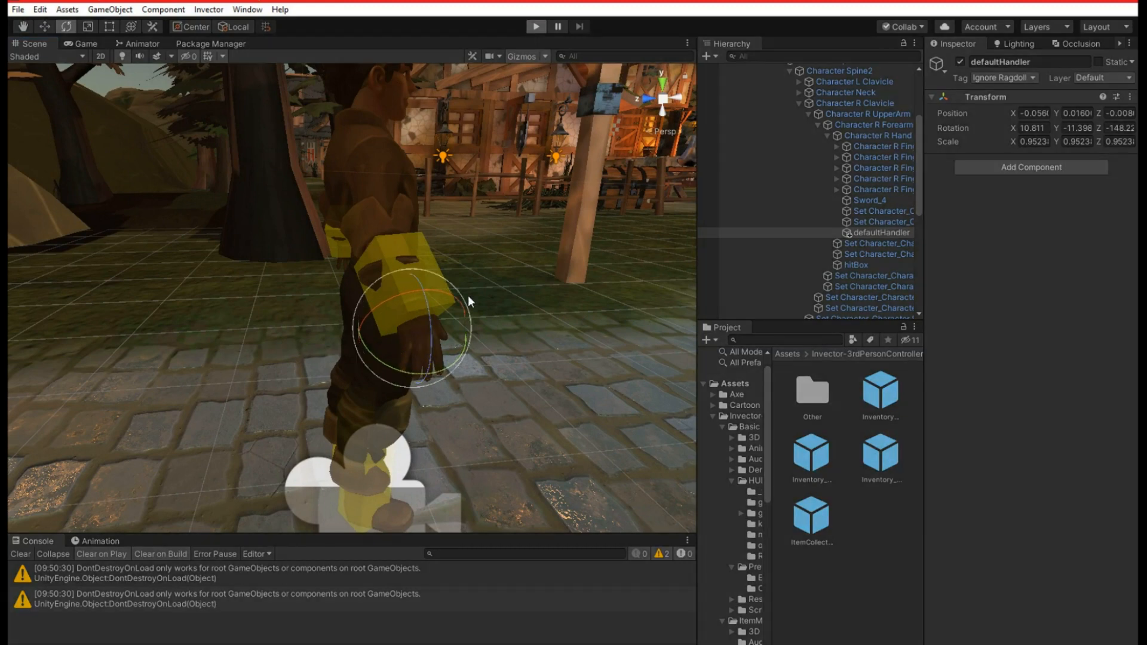
Replay the scene with the rotated handler, equip vAxe in the first weapon slot and close the inventory.
key("ctrl+p")
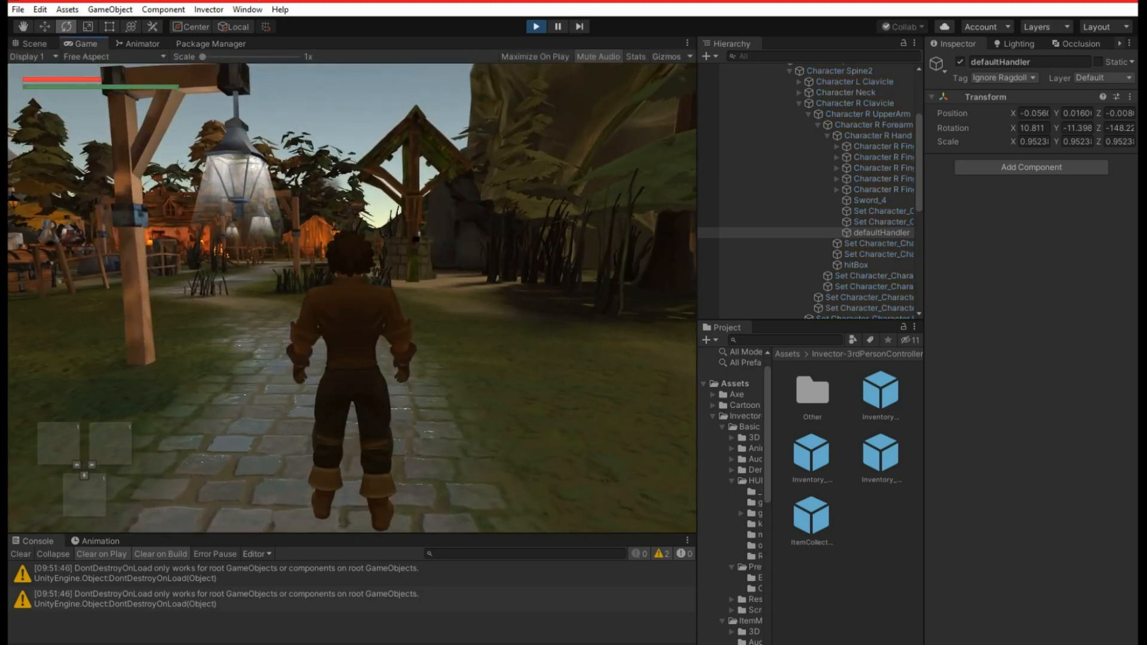
key("w")
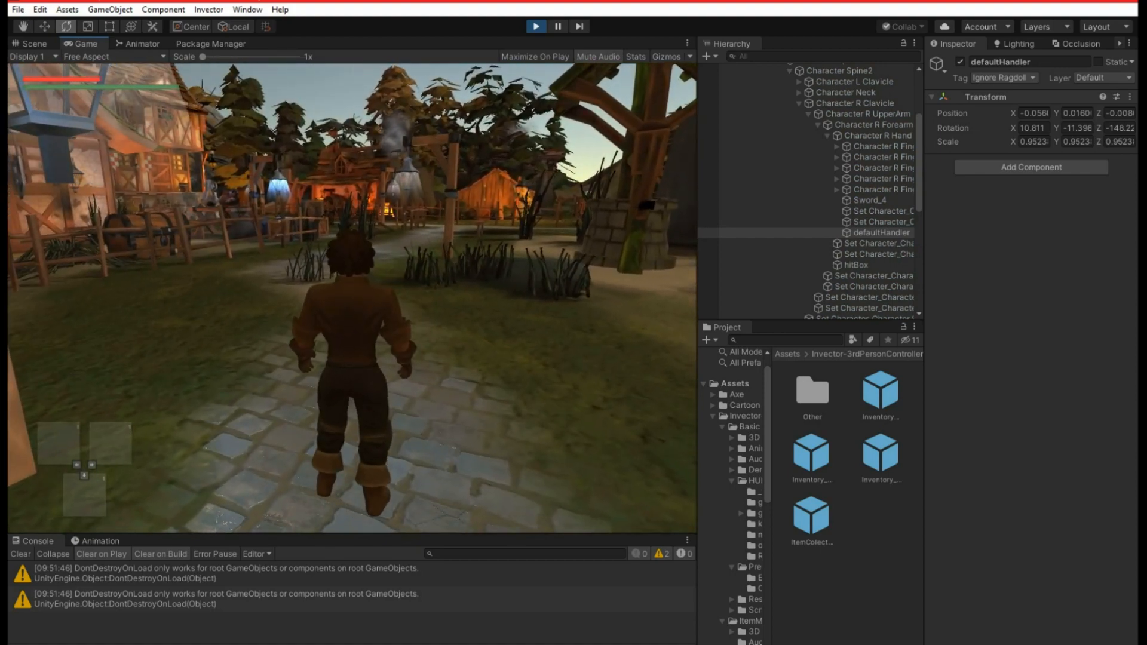
key("i")
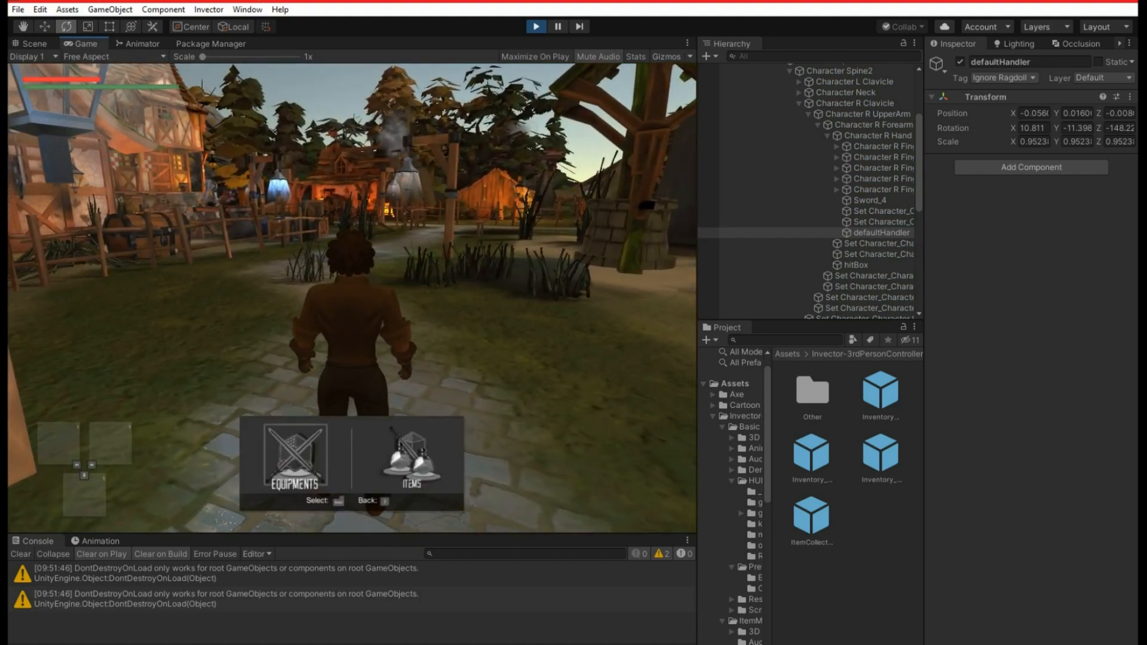
key("Return")
key("Return")
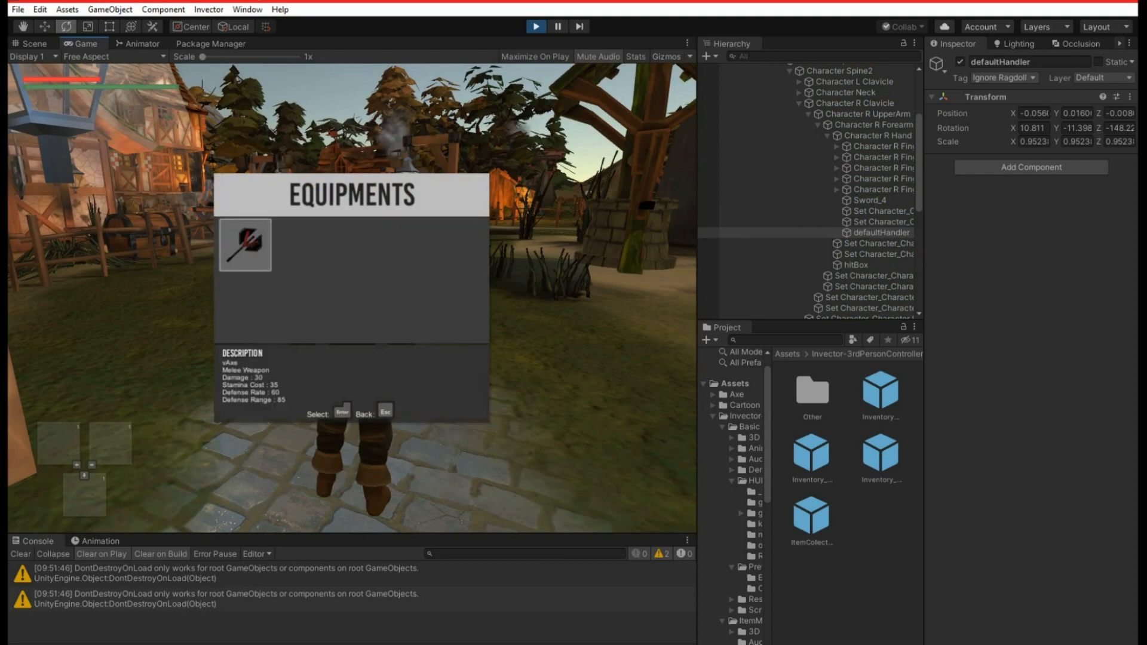
key("Return")
key("Escape")
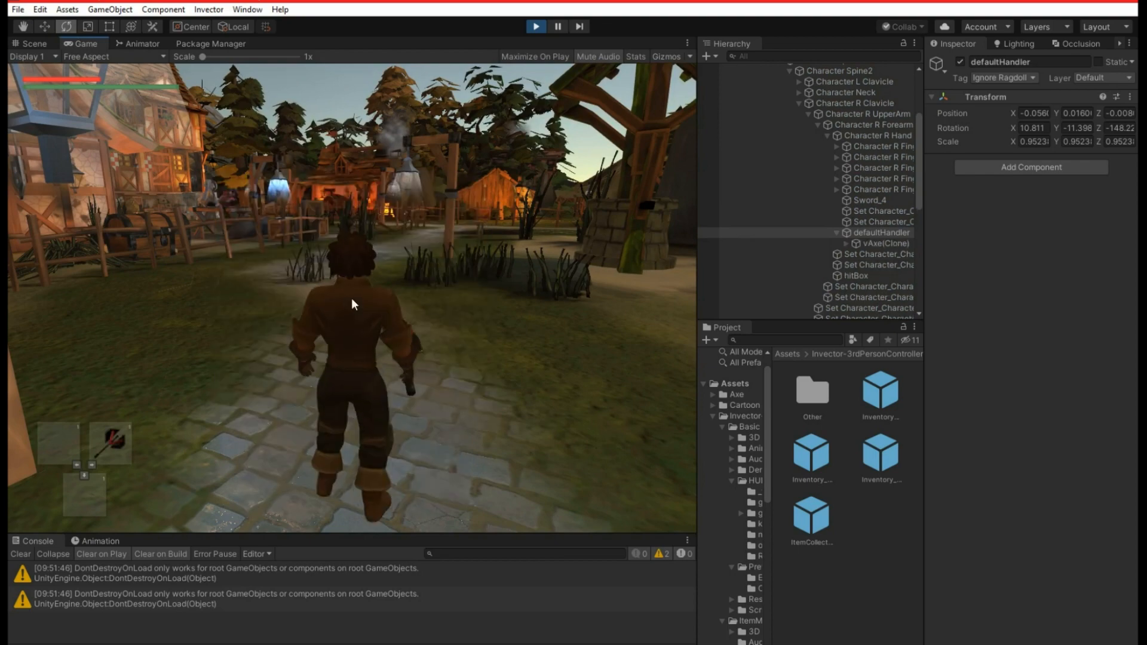
key("Escape")
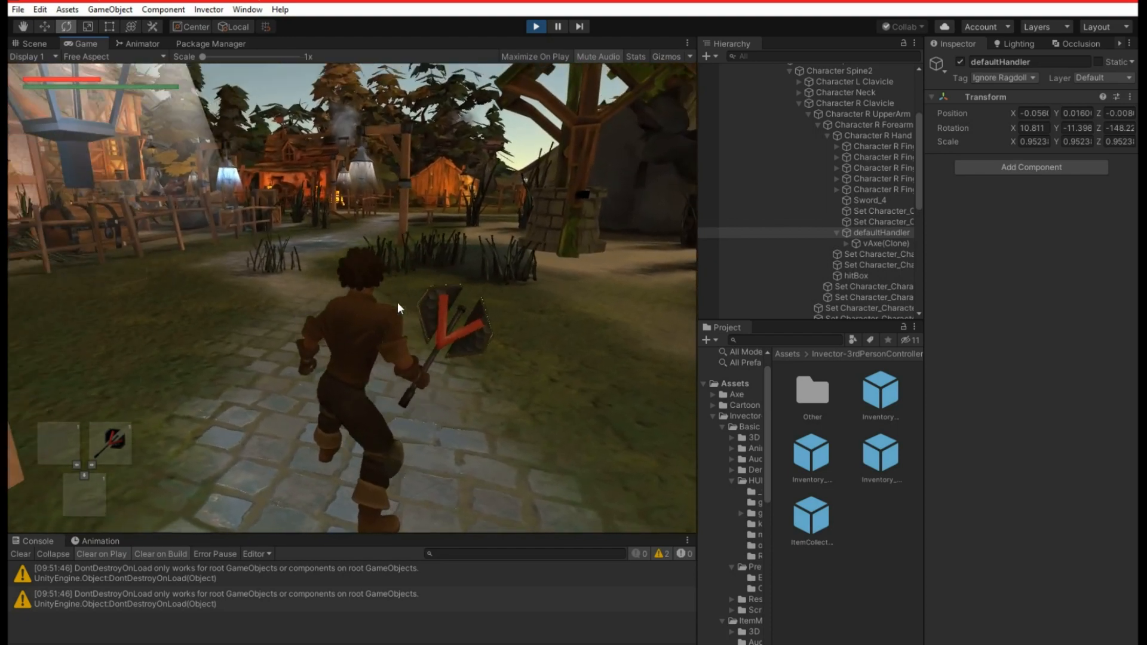
Attack with the axe to check its adjusted grip, and stop the game.
left_click(397, 304)
left_click(397, 304)
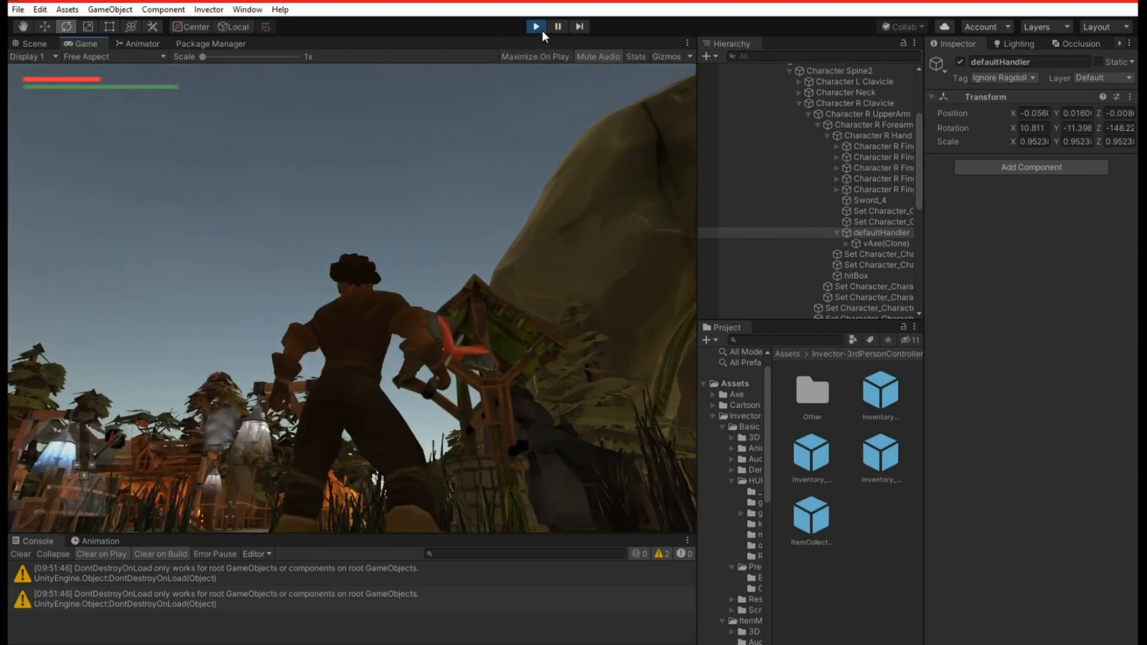
left_click(542, 30)
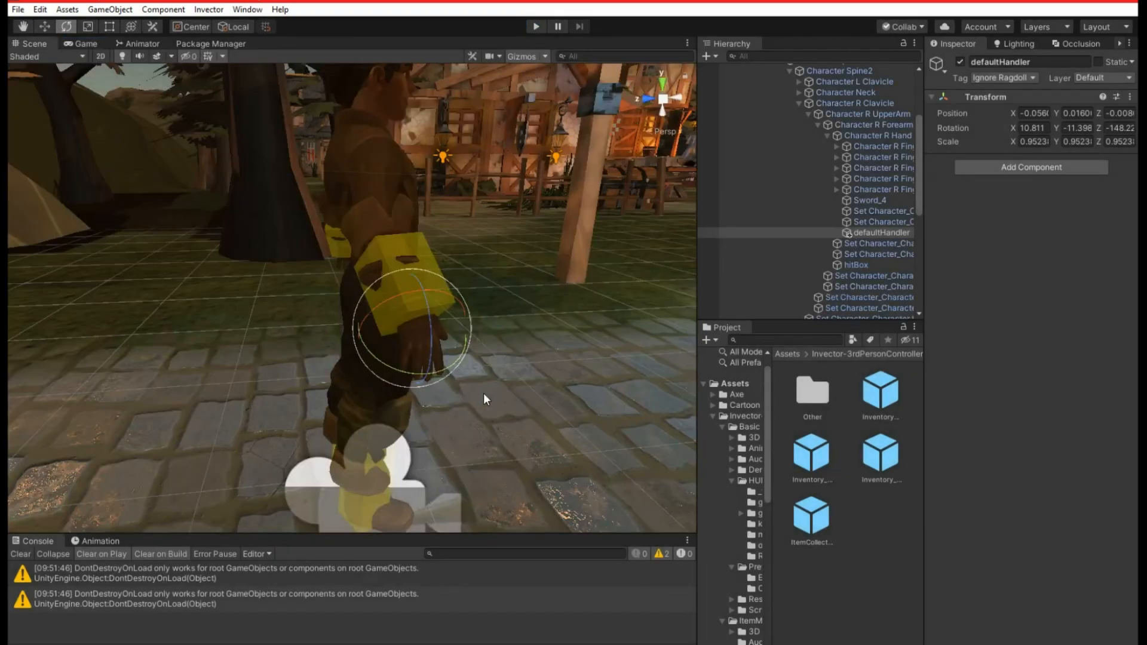
Collapse the Player hierarchy and clear the Console messages.
scroll(887, 179, "up", 5)
left_click(734, 102)
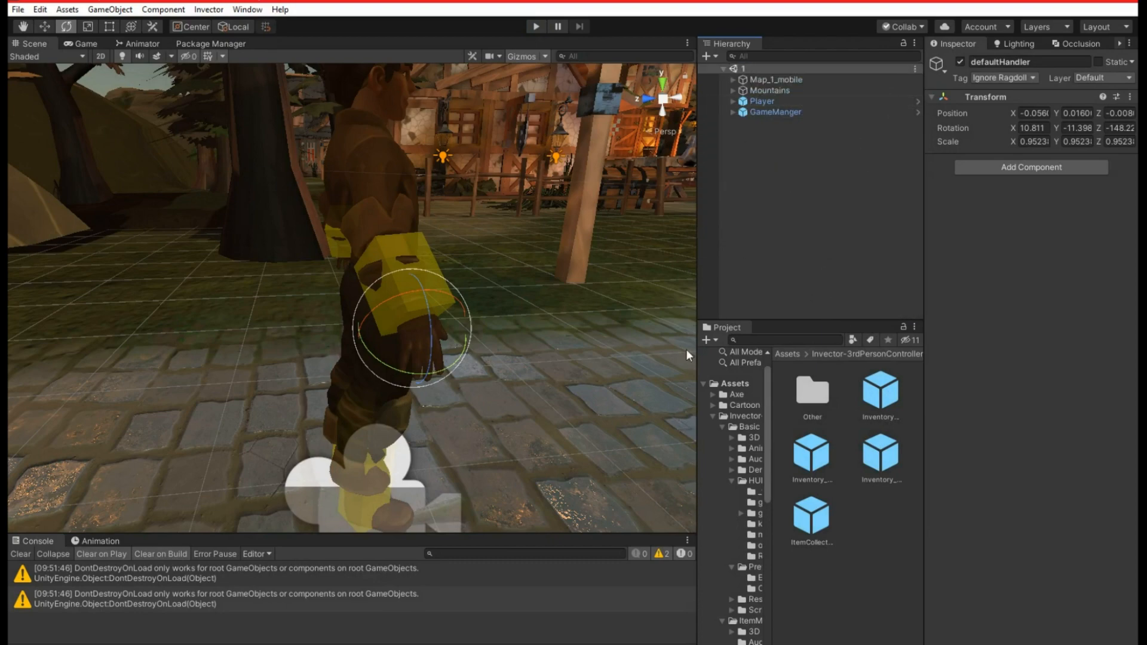
right_click_drag(319, 232, 576, 269)
key("a")
key("s")
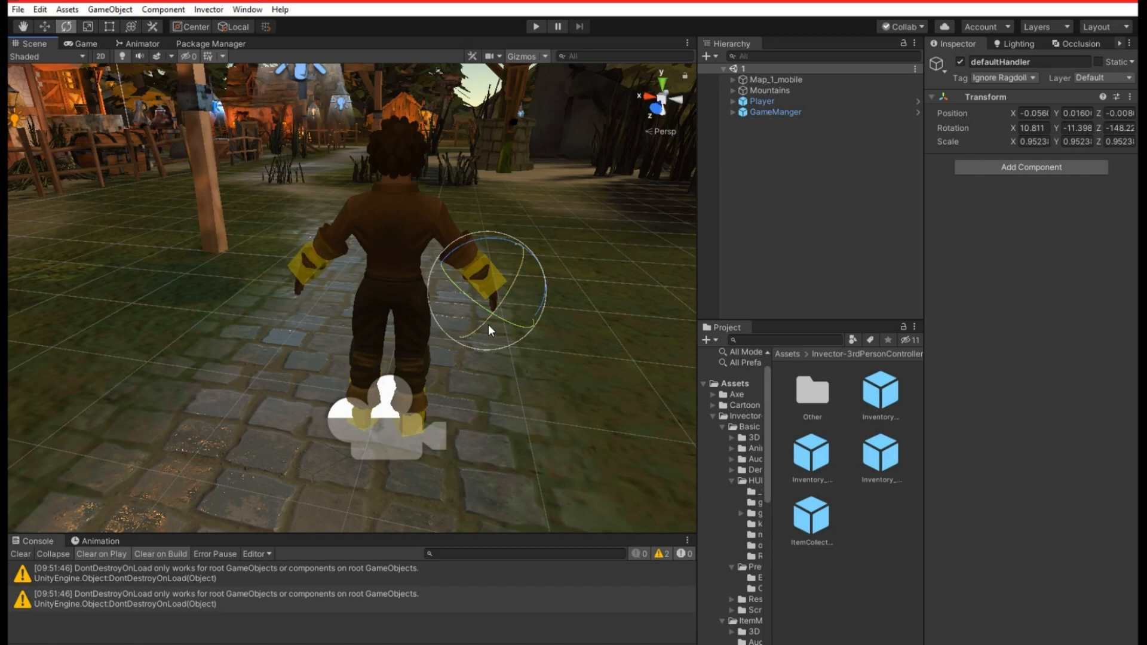
left_click_drag(489, 331, 417, 310, "alt")
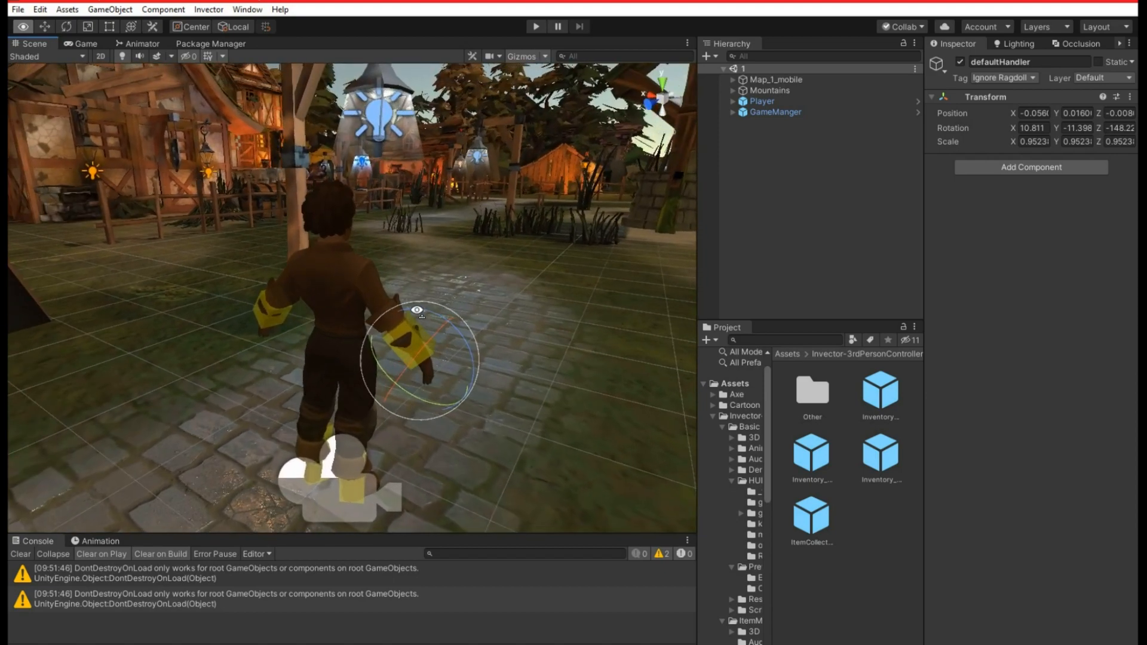
scroll(417, 310, "down", 6)
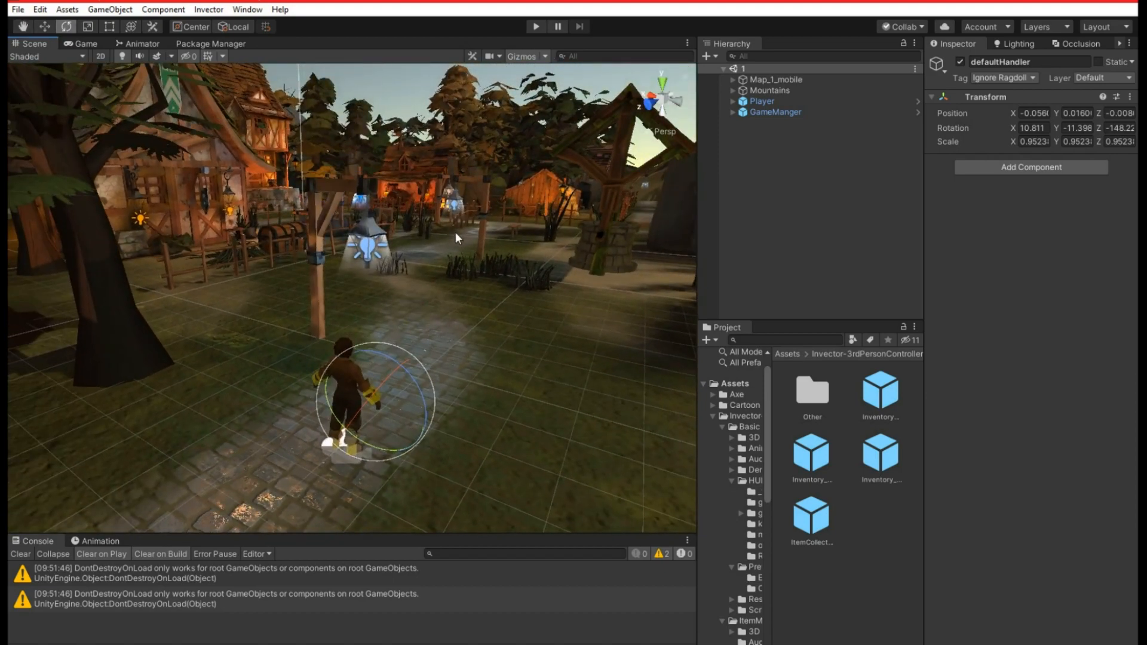
left_click_drag(456, 236, 452, 262, "alt")
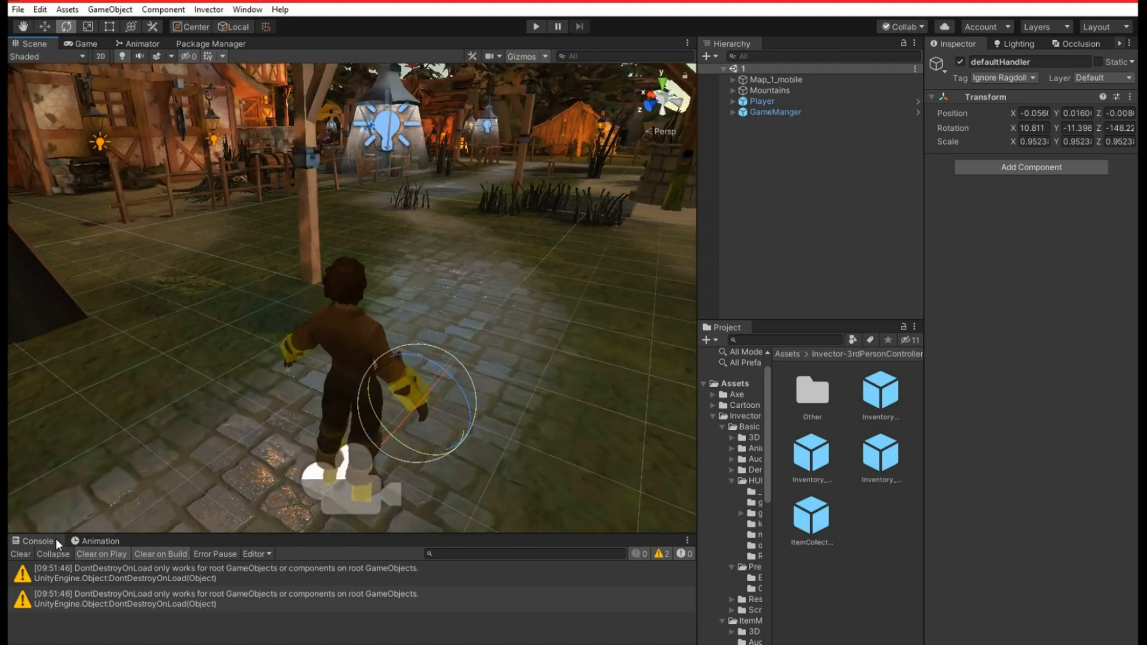
left_click(21, 553)
key("q")
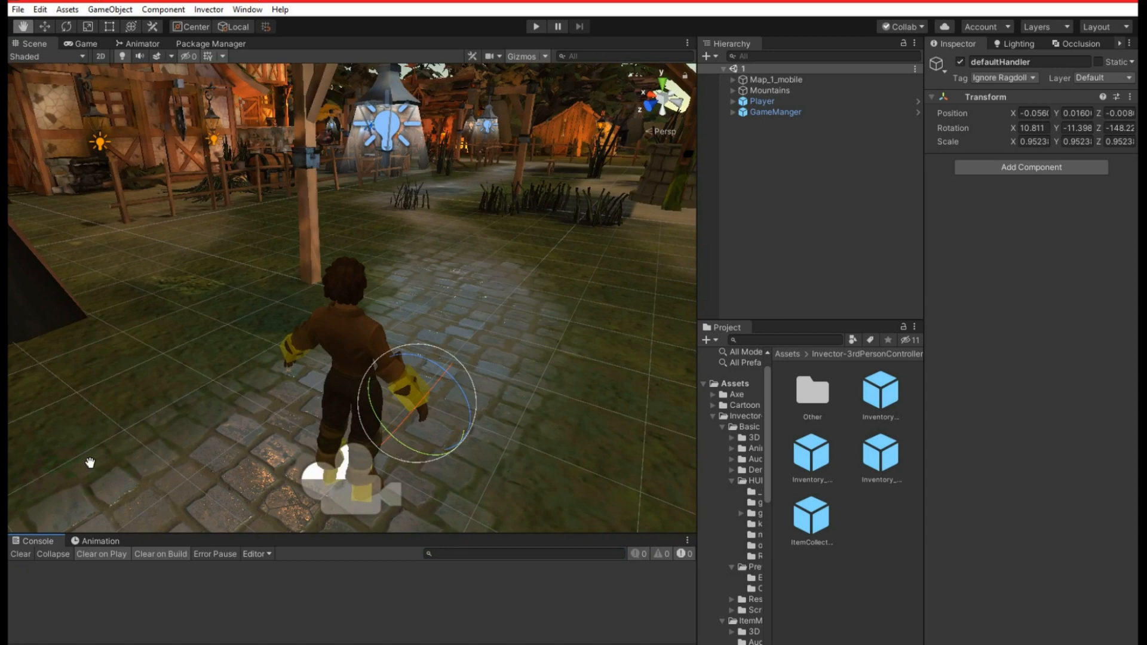